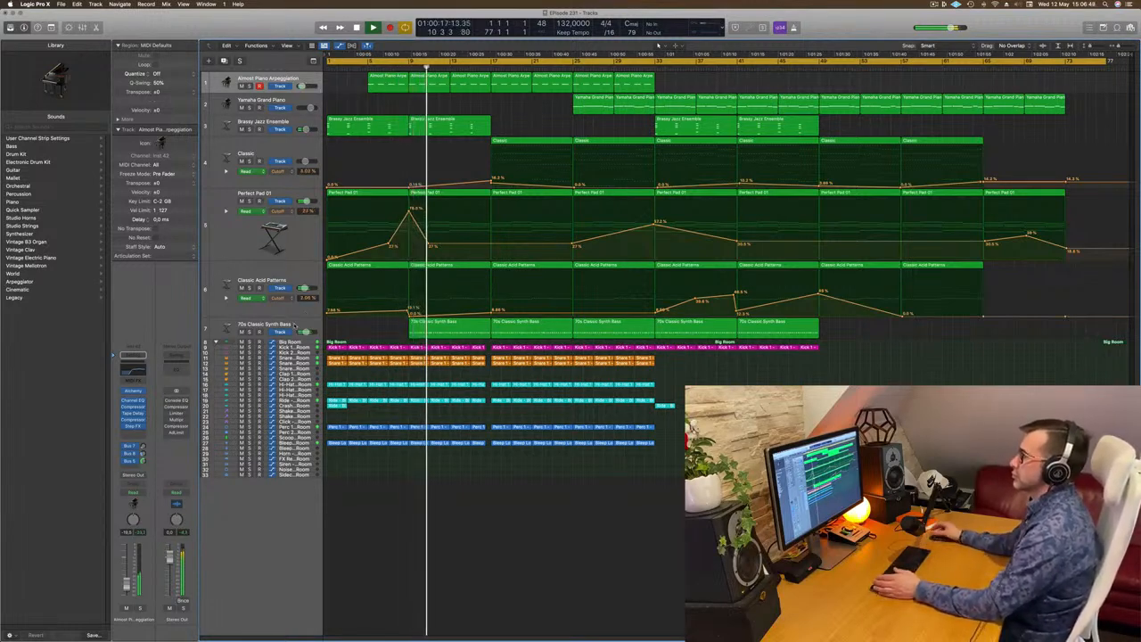
- Check the 70s Classic Synth Bass and Almost Piano Arpeggiation tracks and briefly solo the Classic track during playback
click(295, 324)
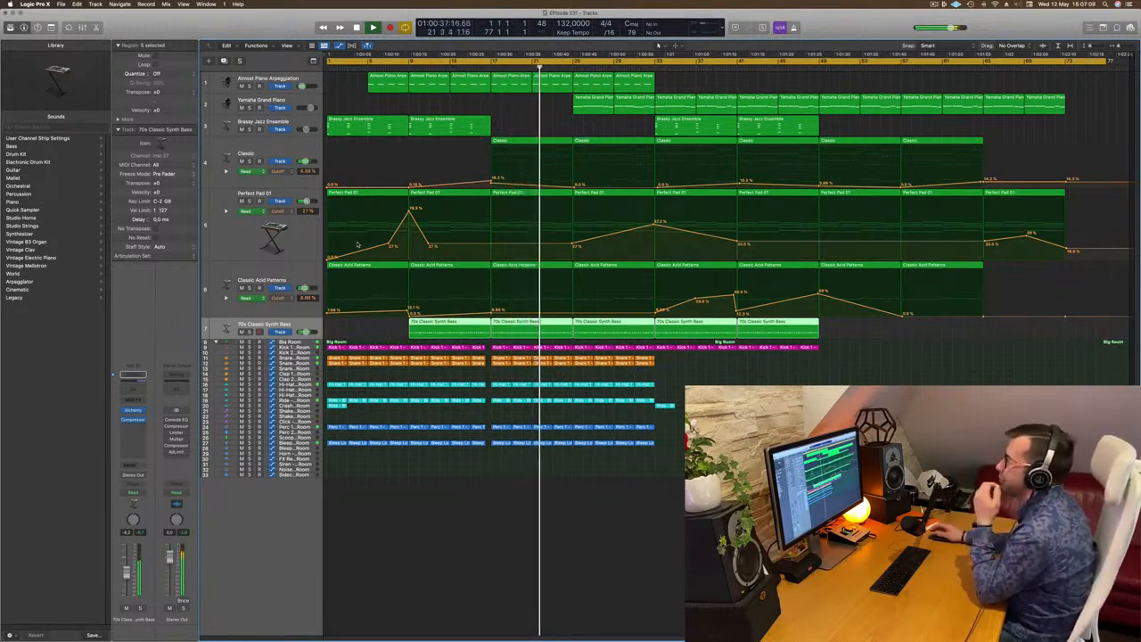
click(300, 78)
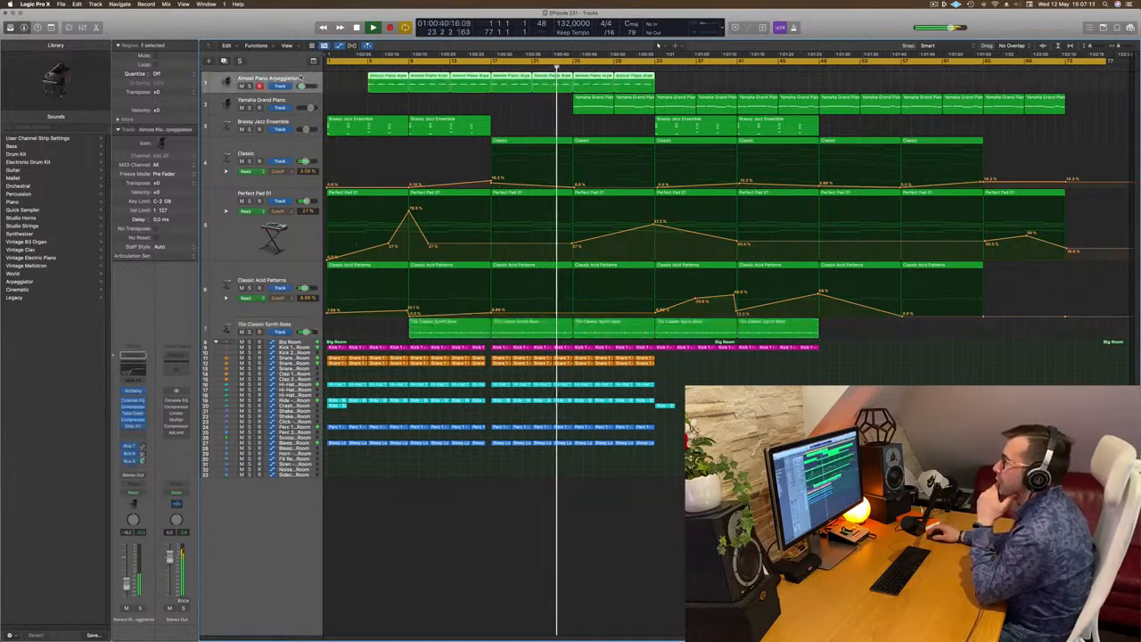
click(250, 163)
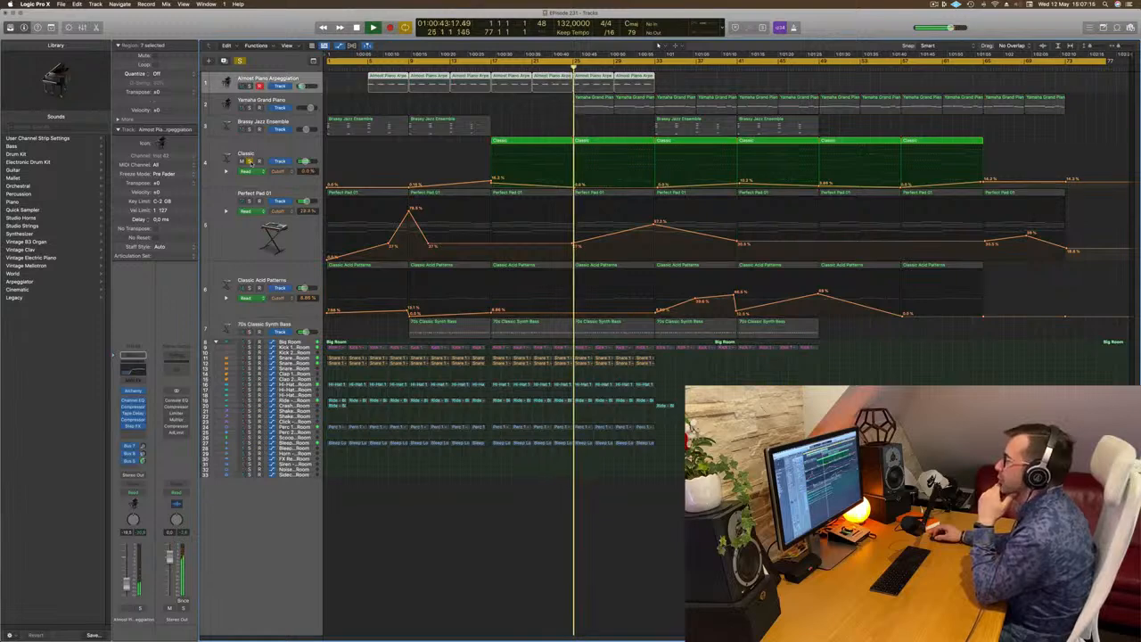
click(250, 163)
click(251, 180)
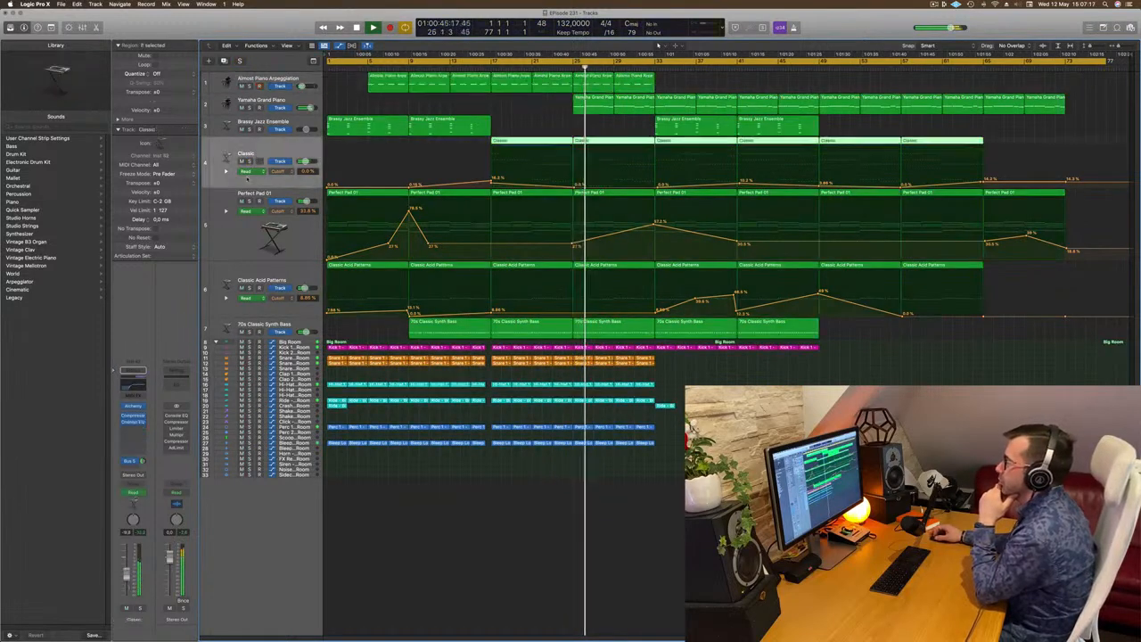
- Audition the Perfect Pad 01 and Classic Acid Patterns tracks by soloing each one in turn
click(249, 202)
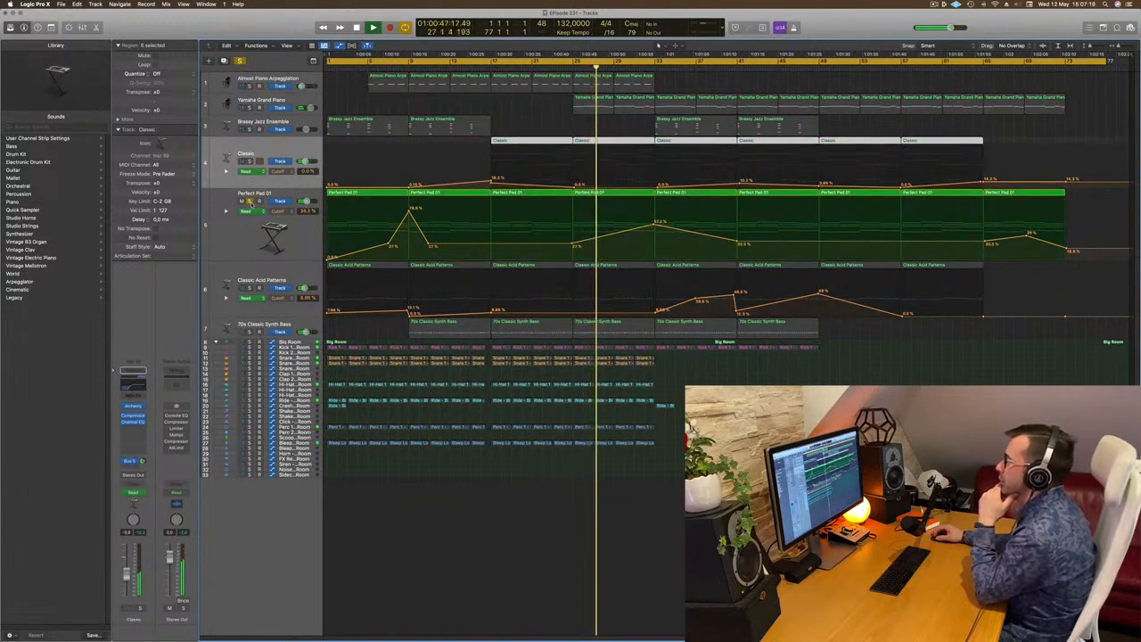
click(249, 201)
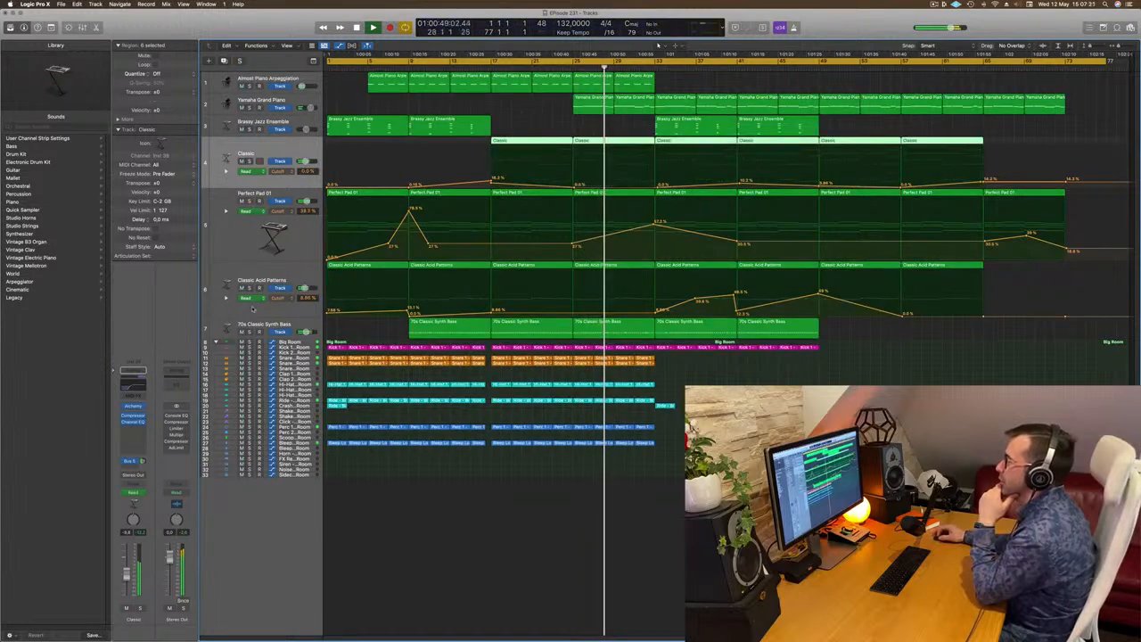
click(250, 289)
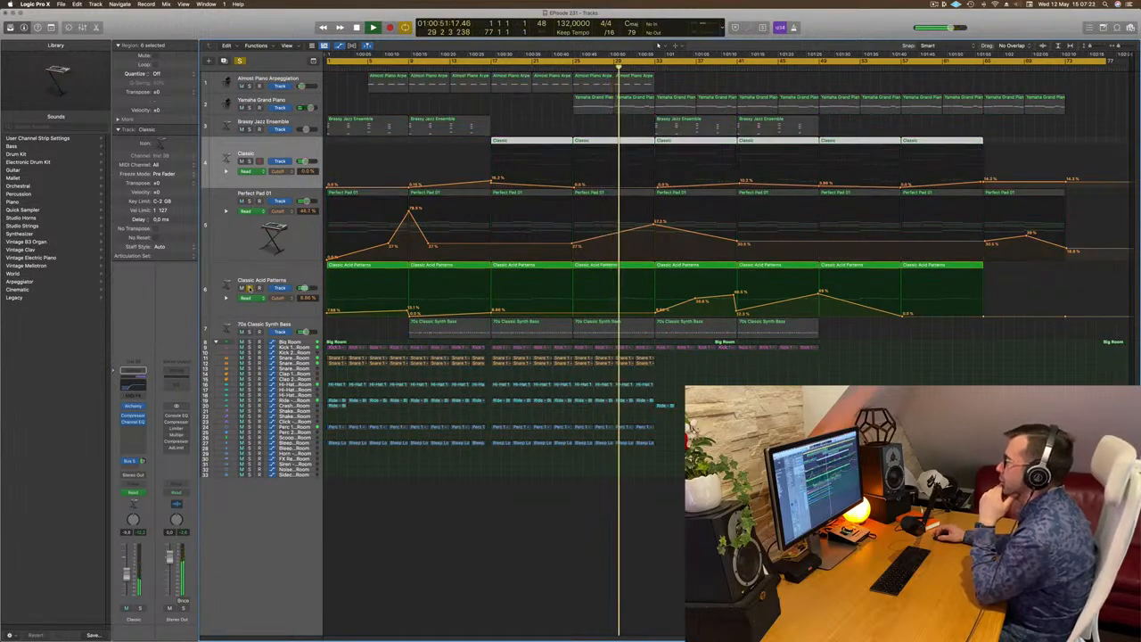
click(249, 288)
- Audition the Yamaha Grand Piano and Brassy Jazz Ensemble tracks by soloing each one in turn
click(249, 107)
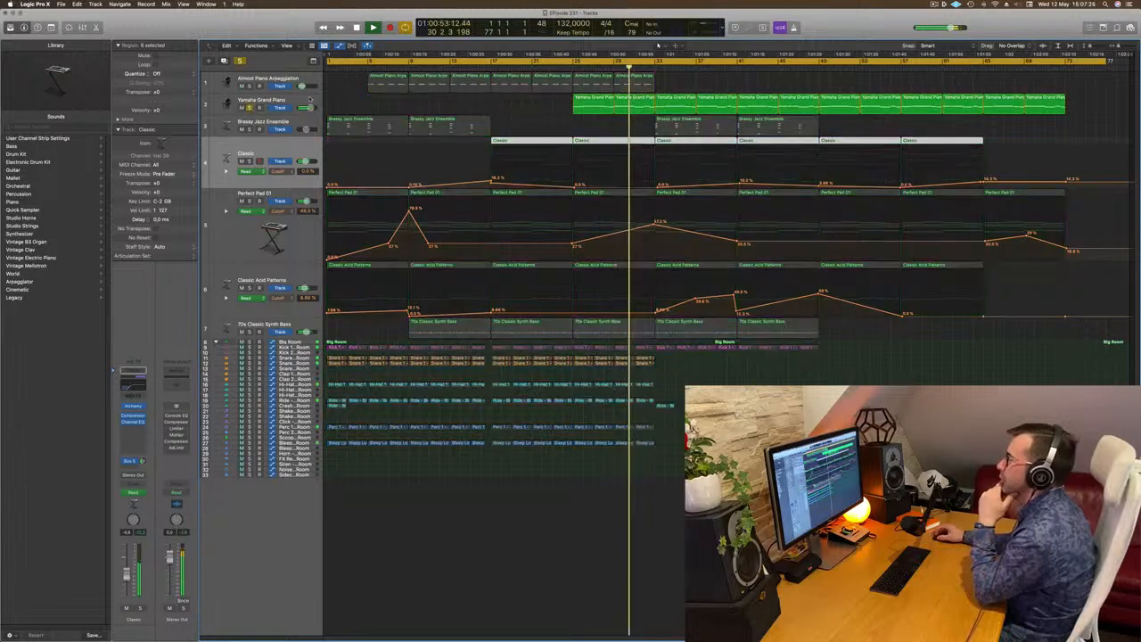
click(307, 101)
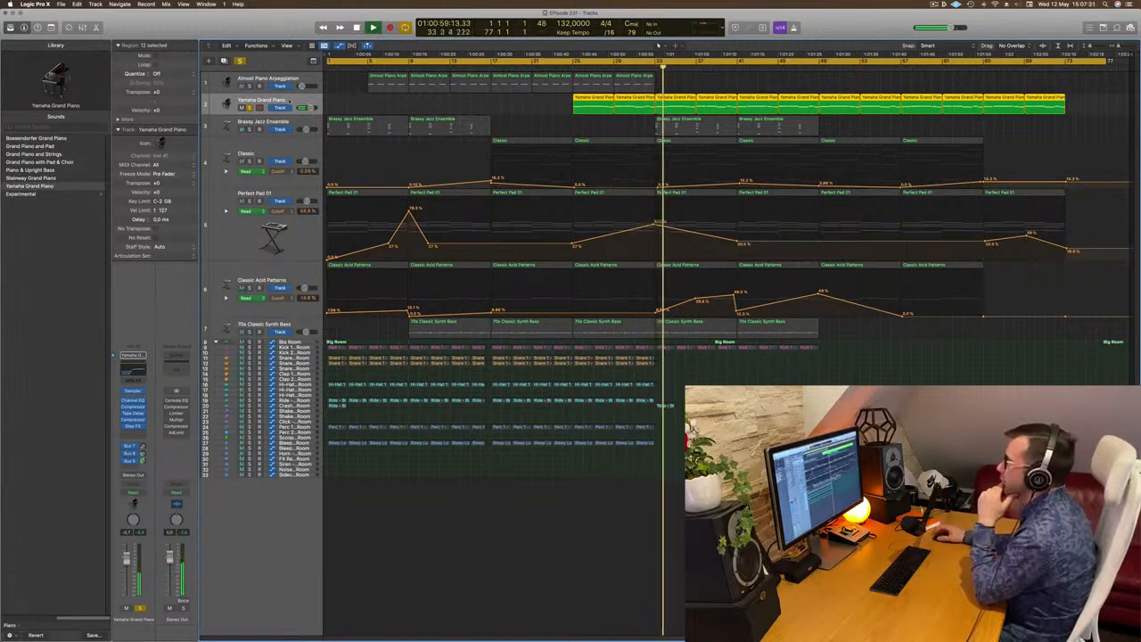
key(super+a)
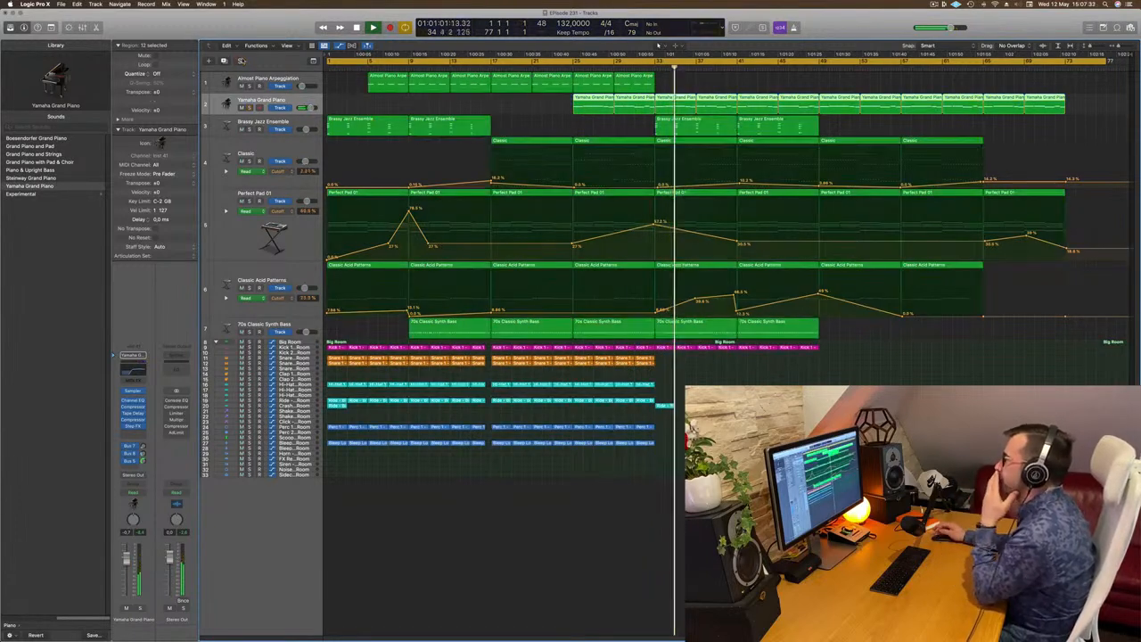
click(250, 129)
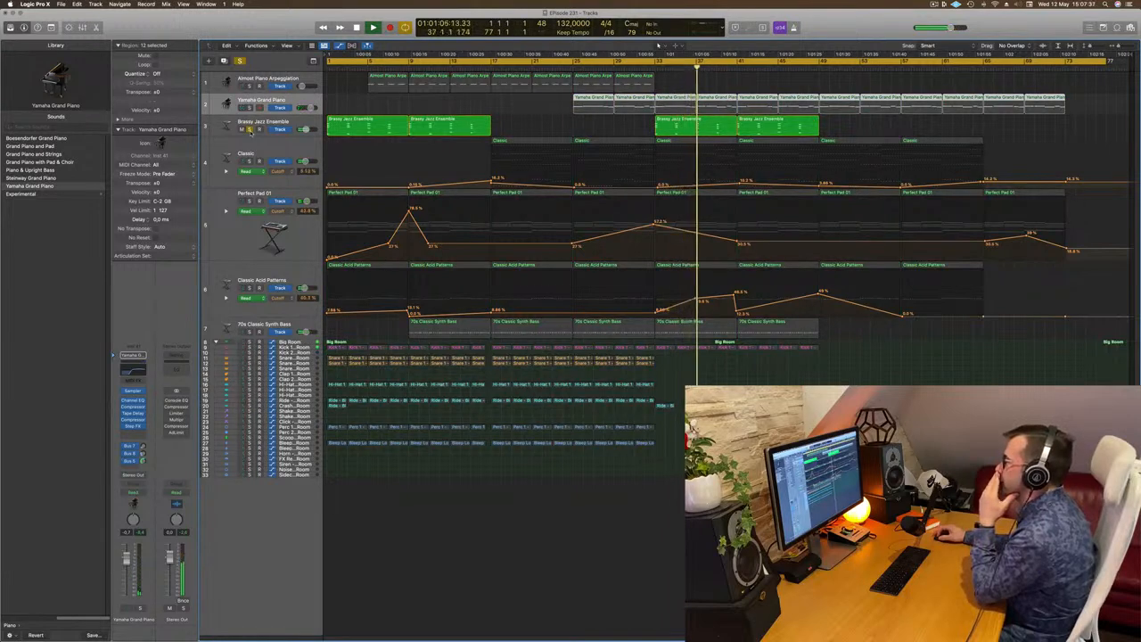
click(250, 130)
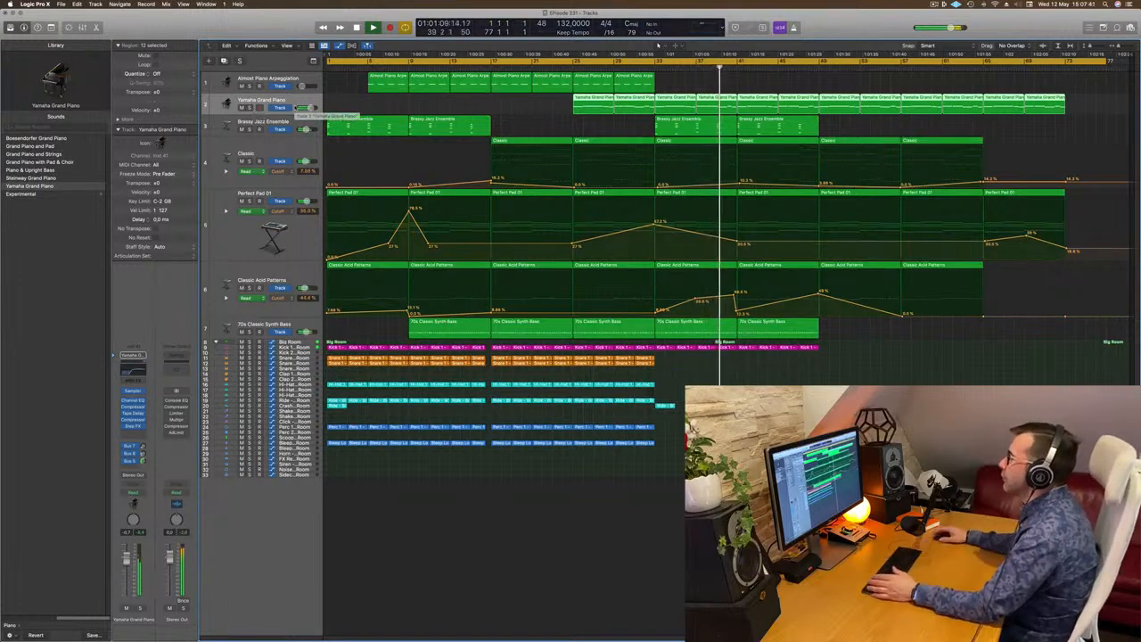
- Return the playhead to the start, shorten the cycle range to bars 1–17 and repeat that whole section across all tracks
click(283, 279)
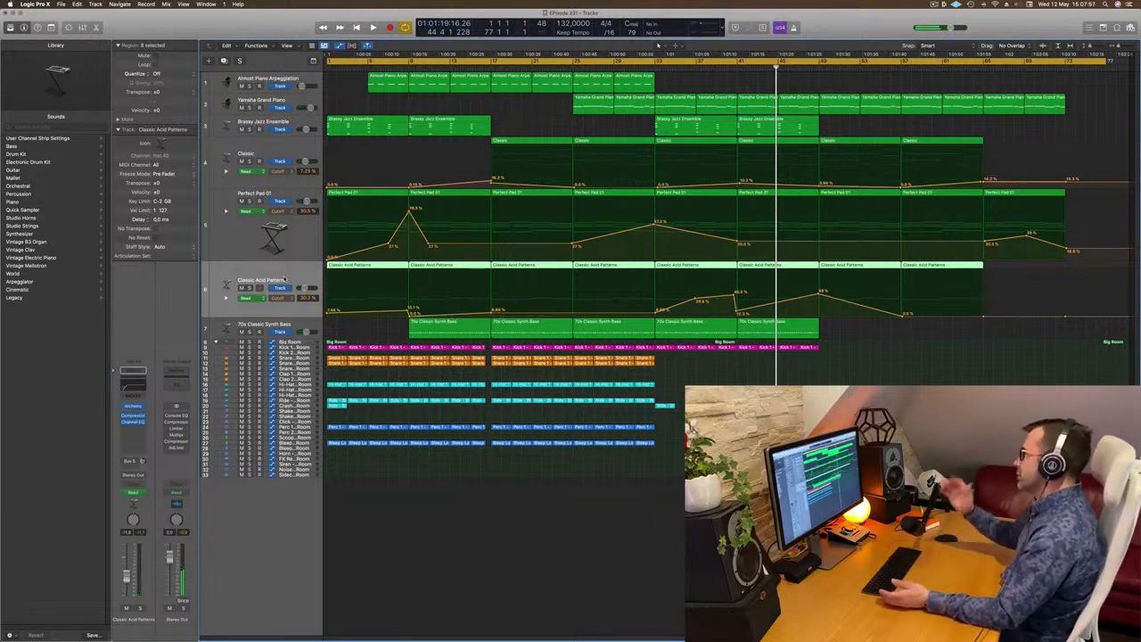
click(346, 104)
key(Return)
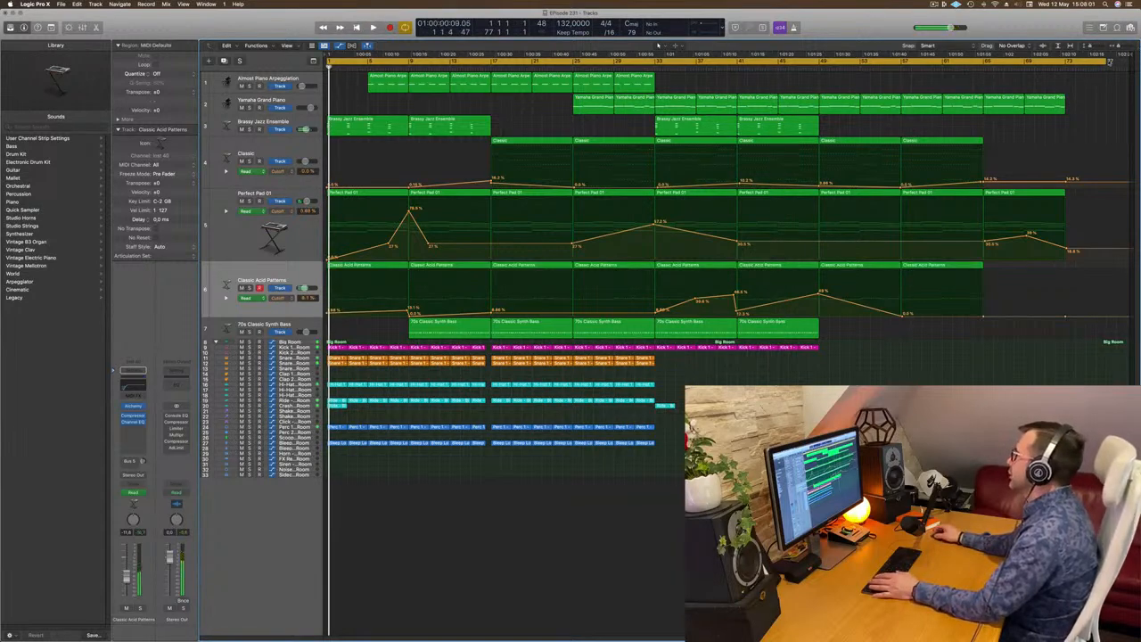
drag(1110, 60, 492, 104)
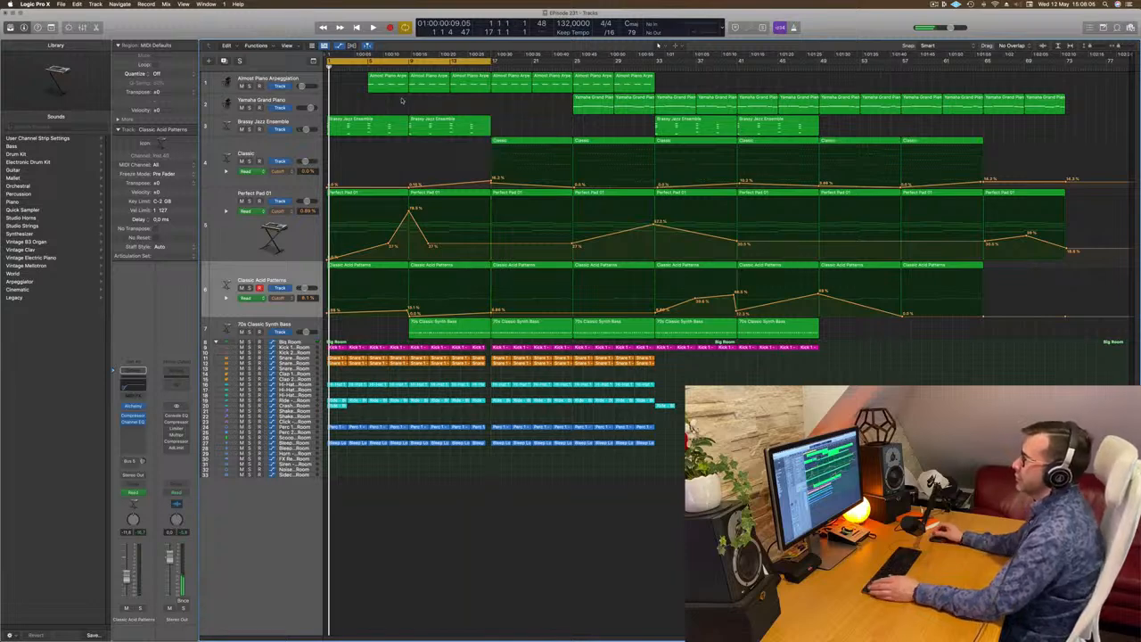
key(super+r)
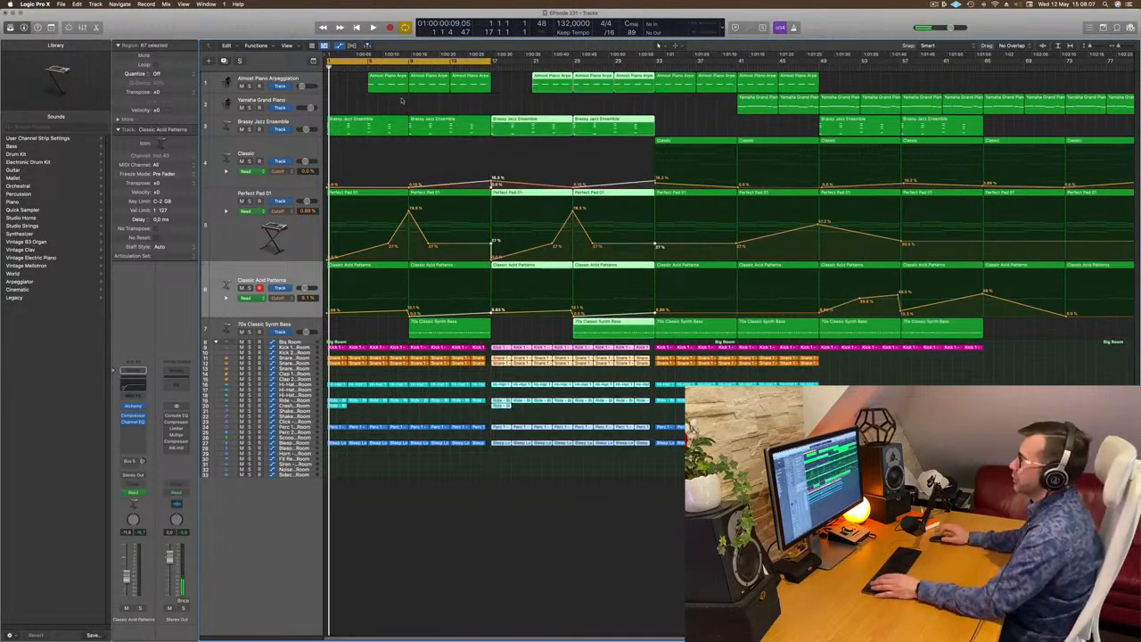
- Delete the first Brassy Jazz Ensemble region at bar 1 and the Almost Piano Arpeggiation regions before bar 17
click(358, 123)
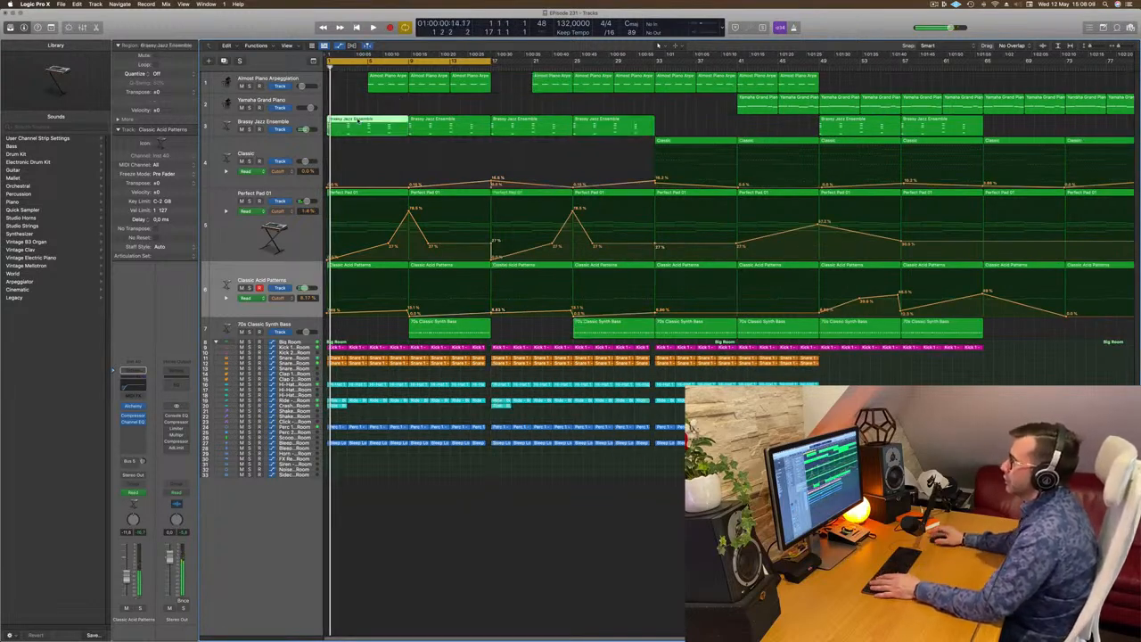
key(Delete)
key(space)
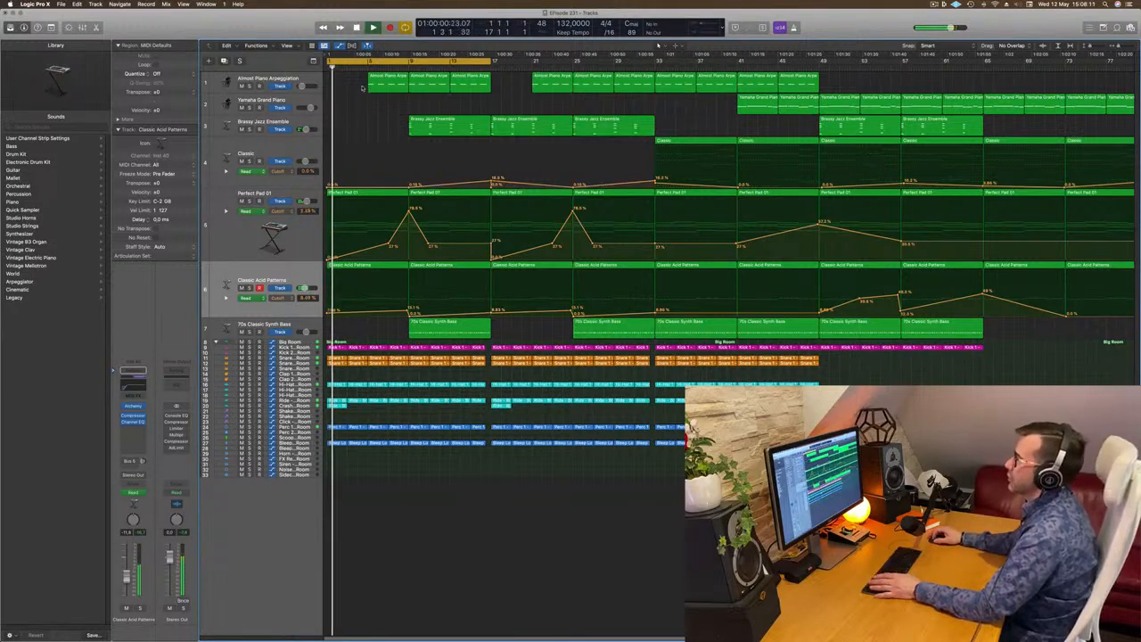
drag(365, 95, 484, 94)
key(Delete)
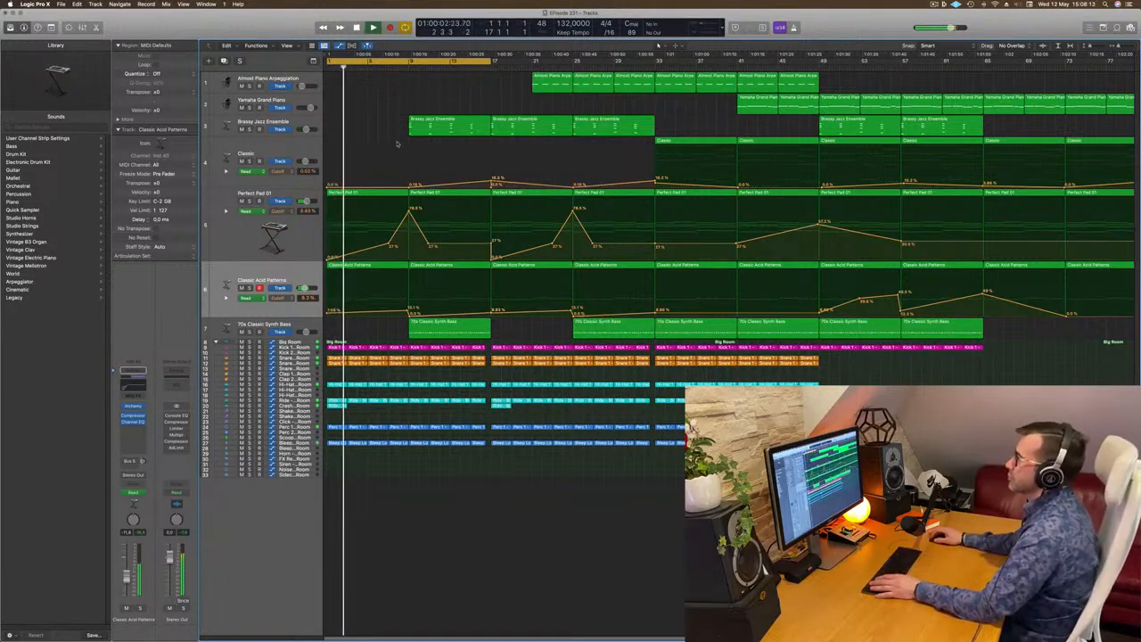
- Restart from the beginning and audition the Perc 1 and Bleep Low drum tracks by soloing each in turn
key(Return)
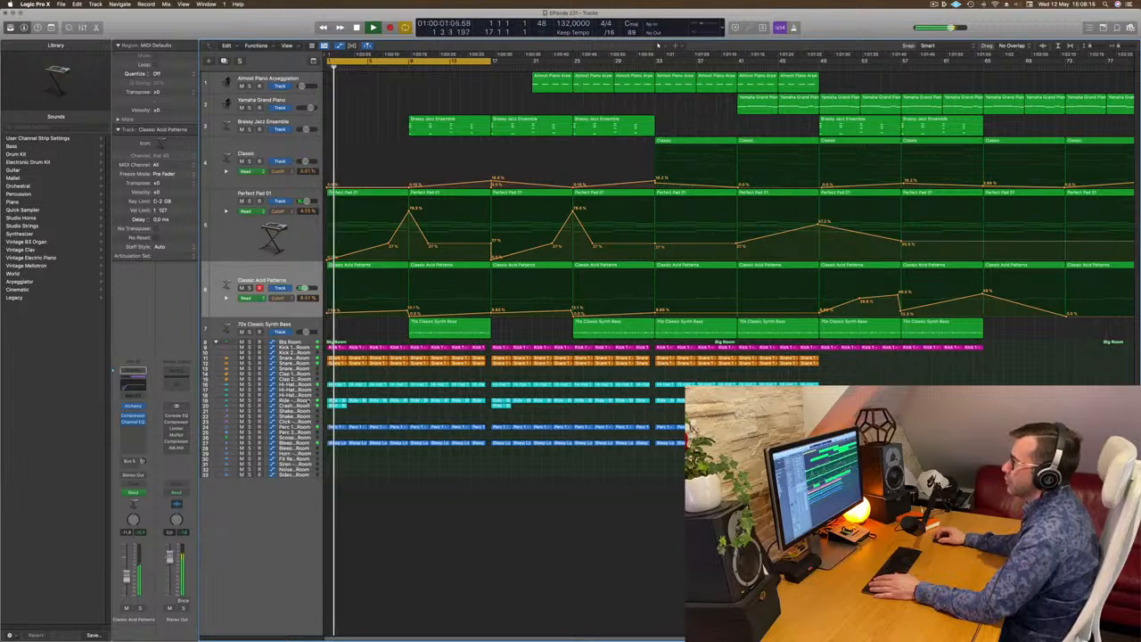
key(Return)
click(296, 427)
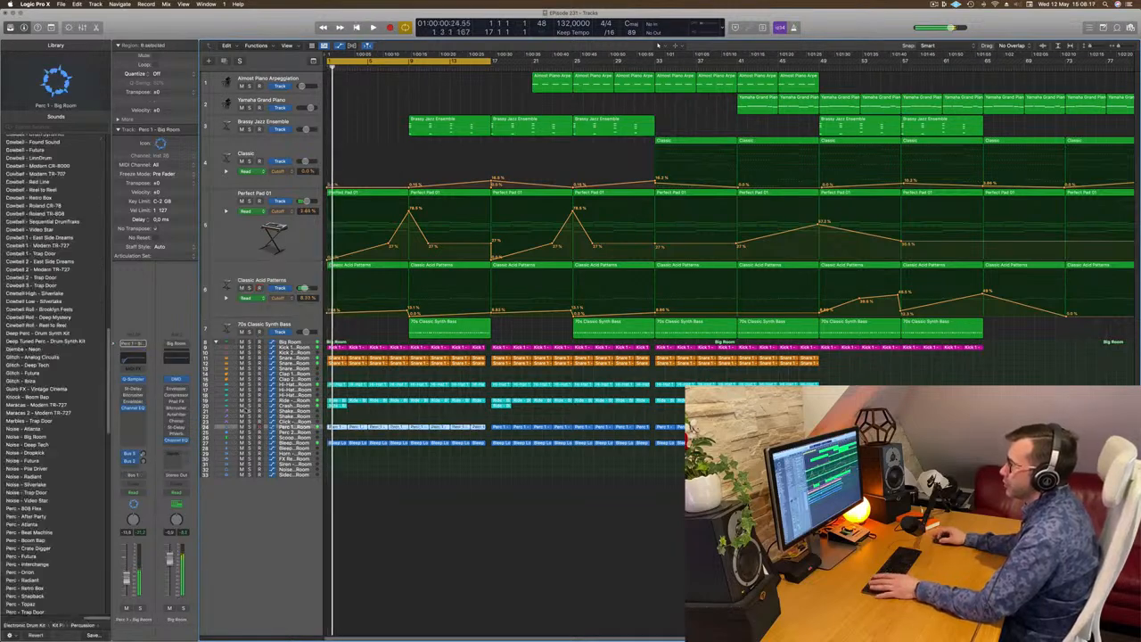
key(Return)
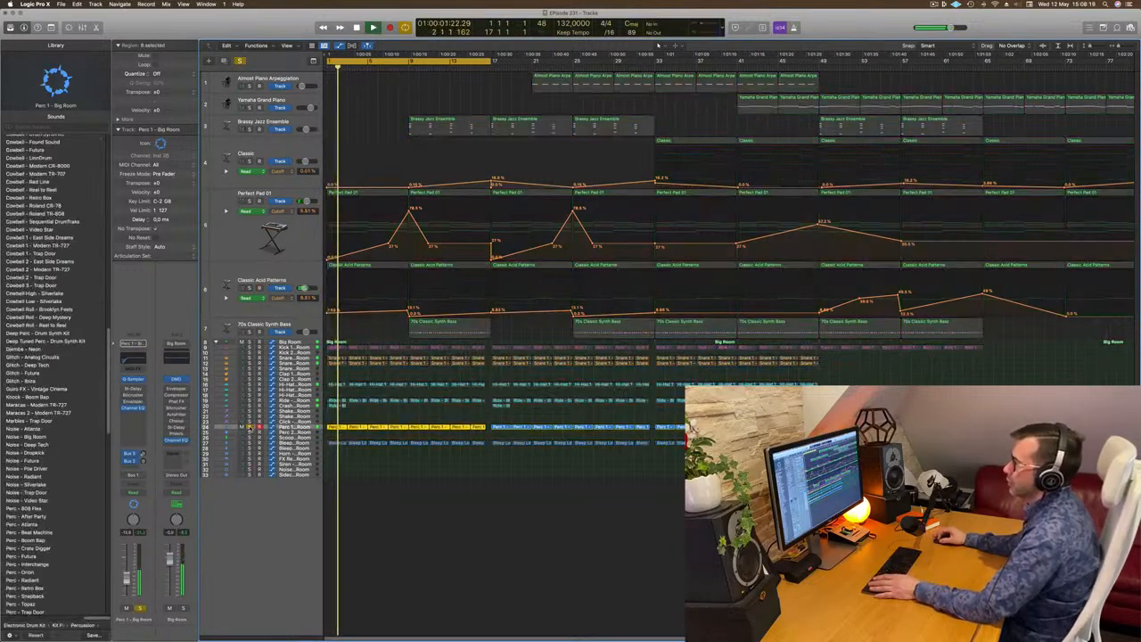
click(250, 443)
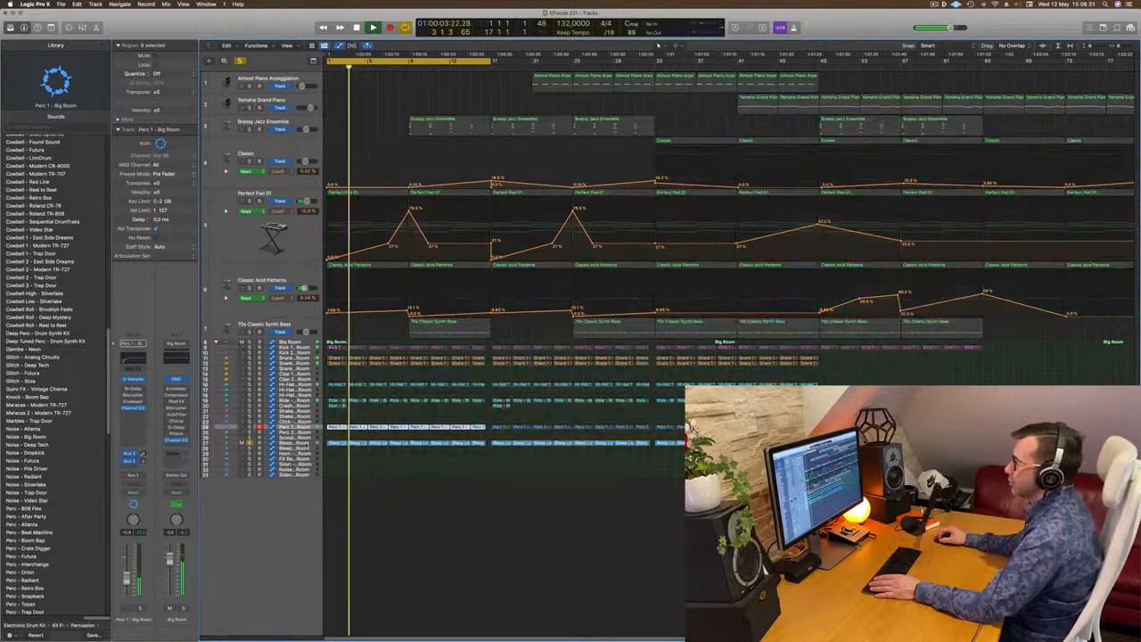
click(305, 444)
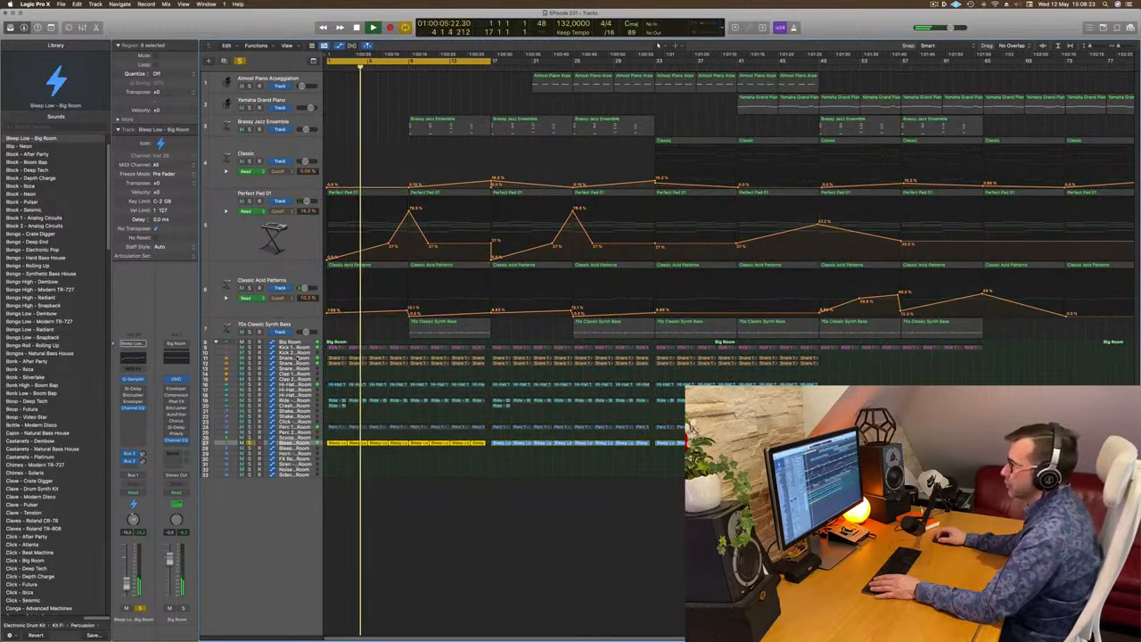
- Solo the Snare 1 drum track in place of Bleep Low and inspect its Step FX plug-in settings
click(251, 364)
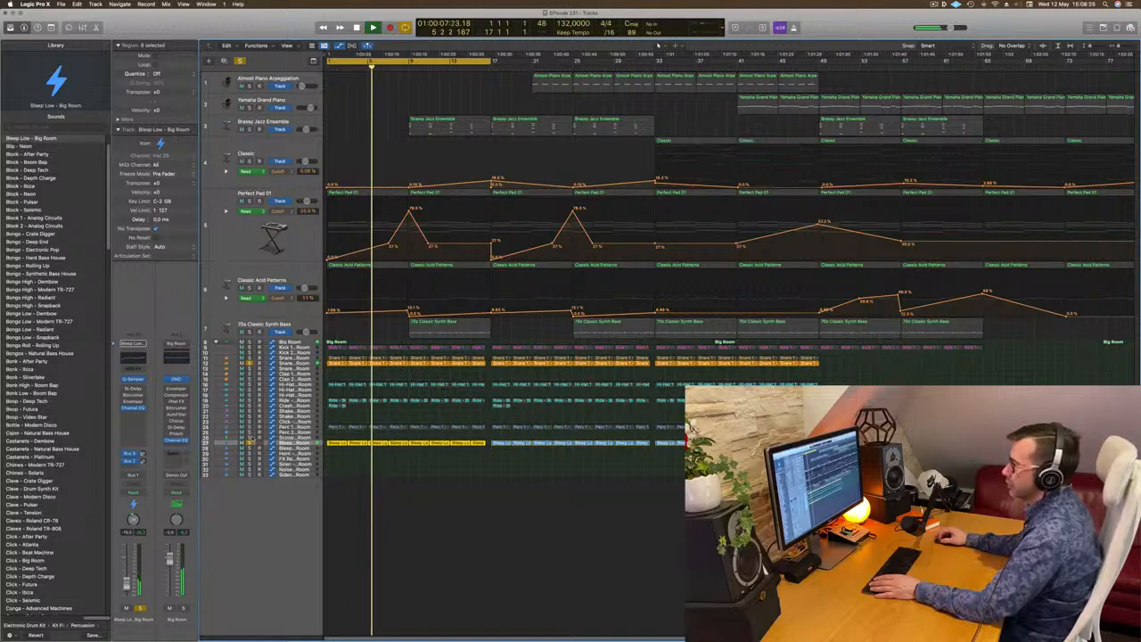
click(250, 443)
click(299, 365)
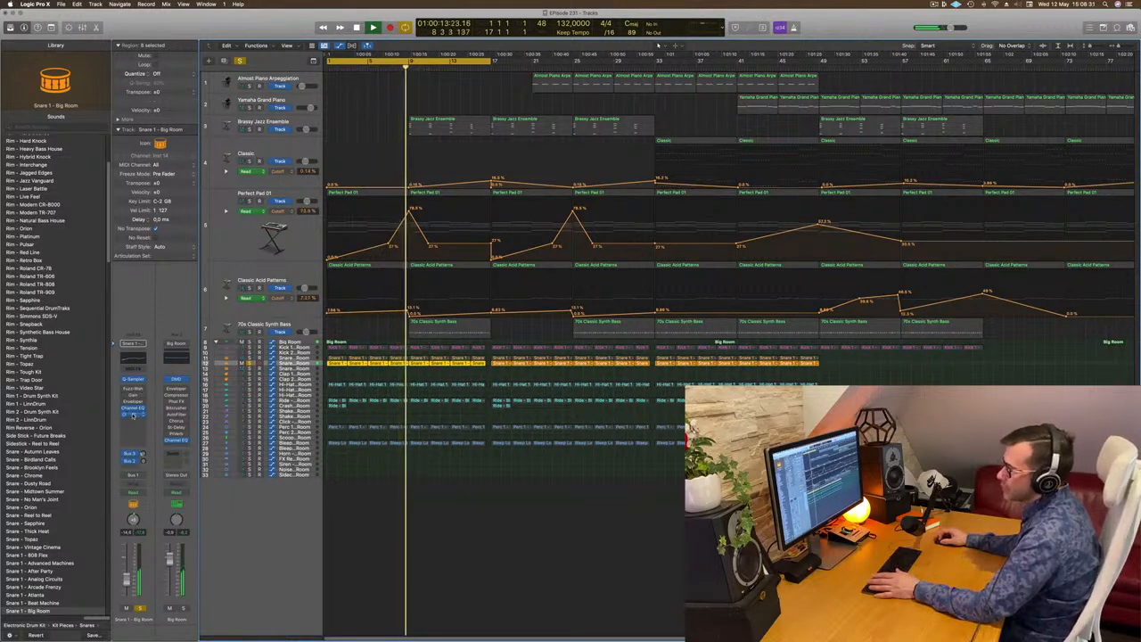
click(134, 415)
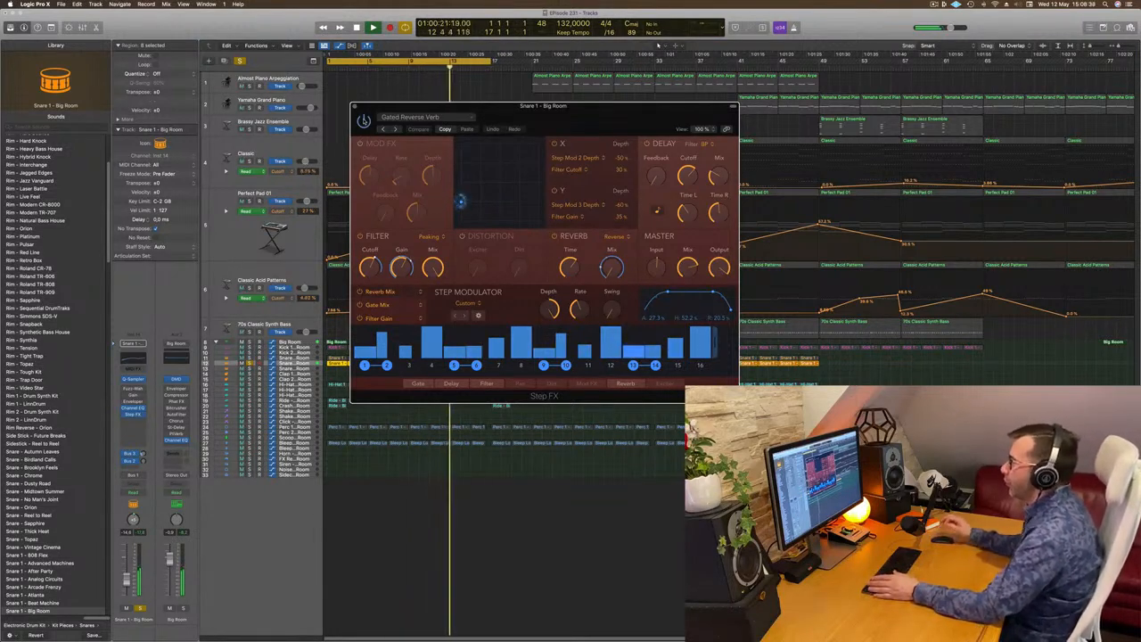
click(355, 106)
key(space)
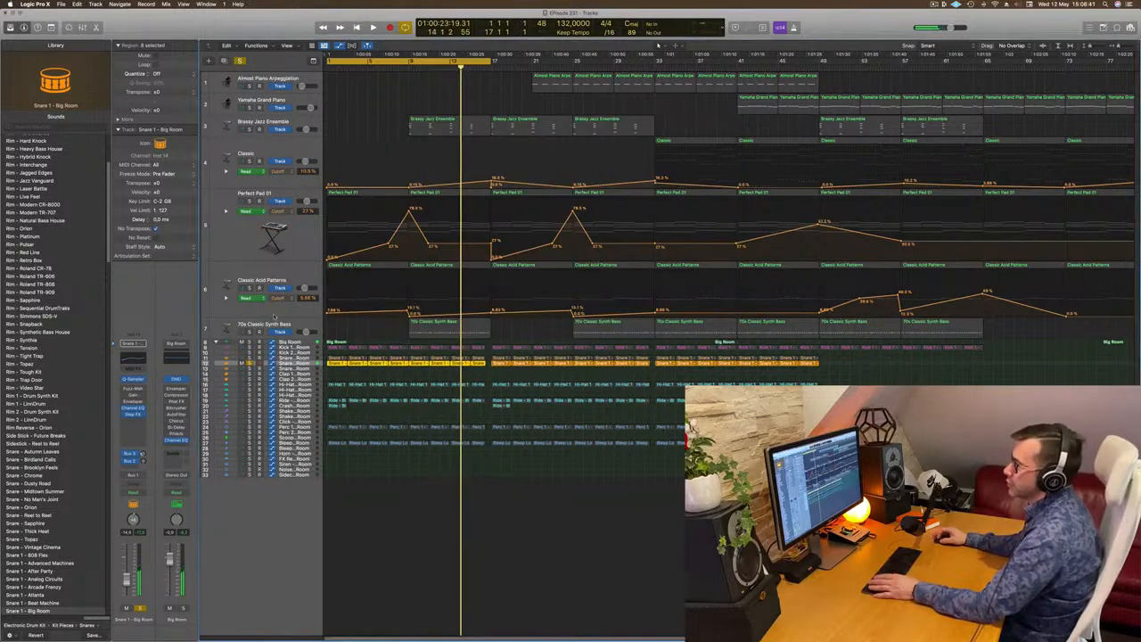
- Release the Snare 1 solo and play the full arrangement from the beginning
key(Return)
key(space)
key(s)
key(space)
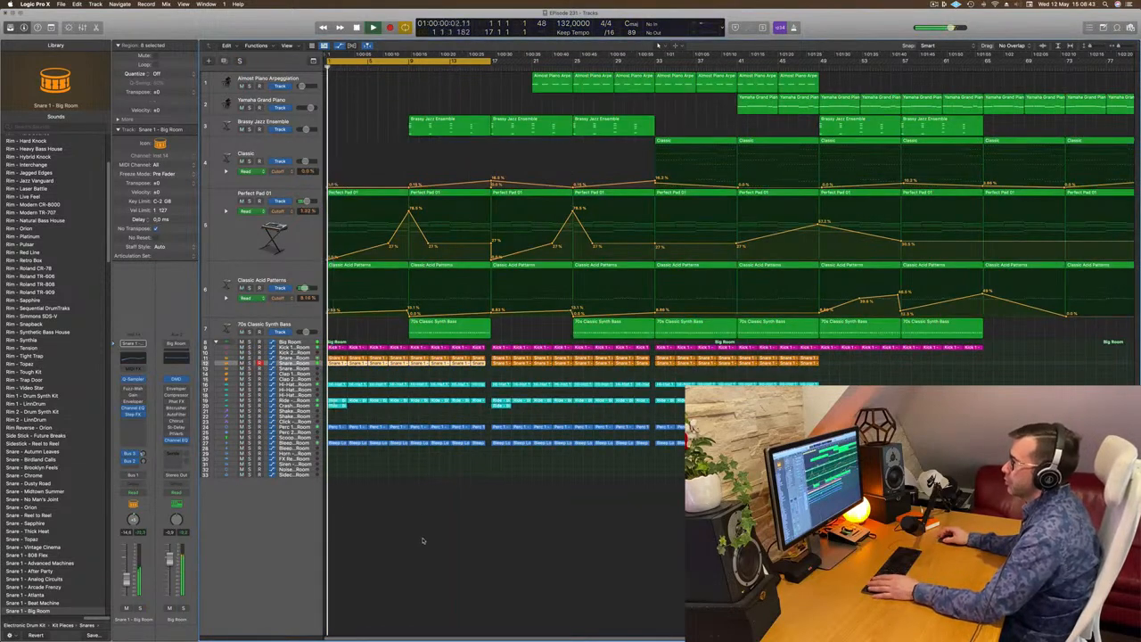
- Delete the Brassy Jazz Ensemble region at bar 9 and play the section from the start
key(super+Right)
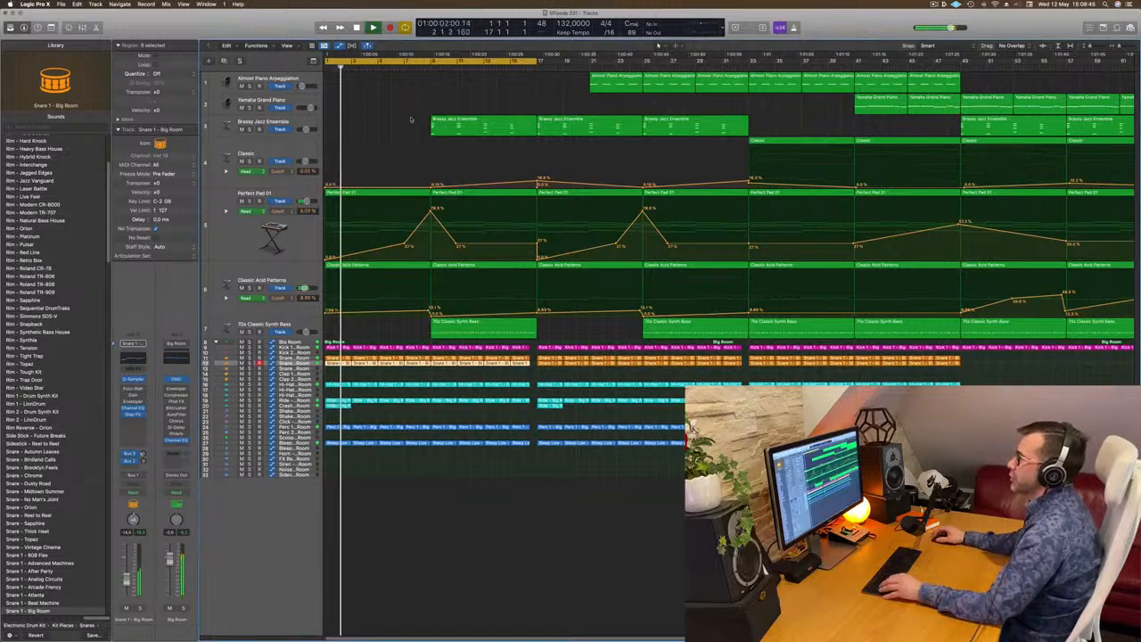
key(super+Right)
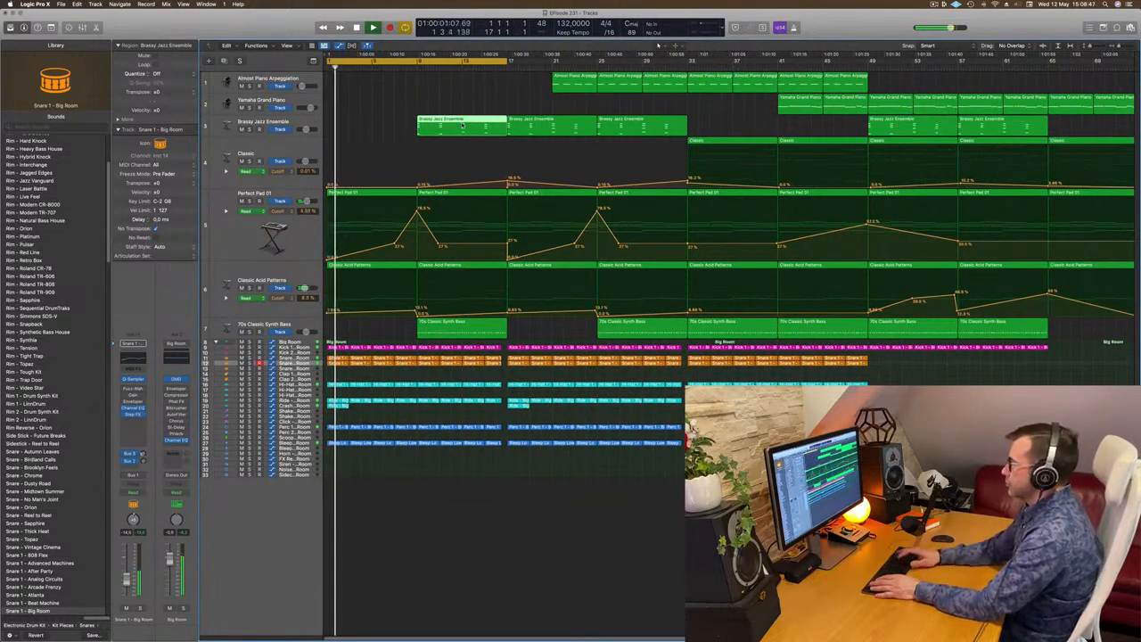
key(Delete)
key(space)
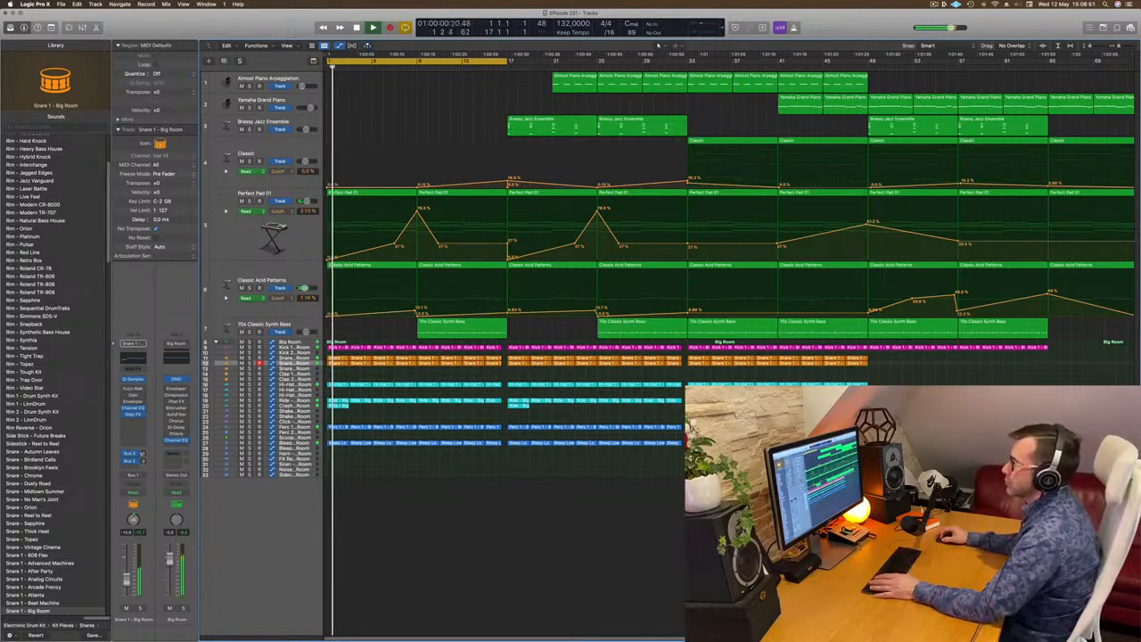
- Lower the Classic Acid Patterns cutoff automation just before bar 9 to 0.0 % and remove that track's first region
drag(416, 311, 416, 316)
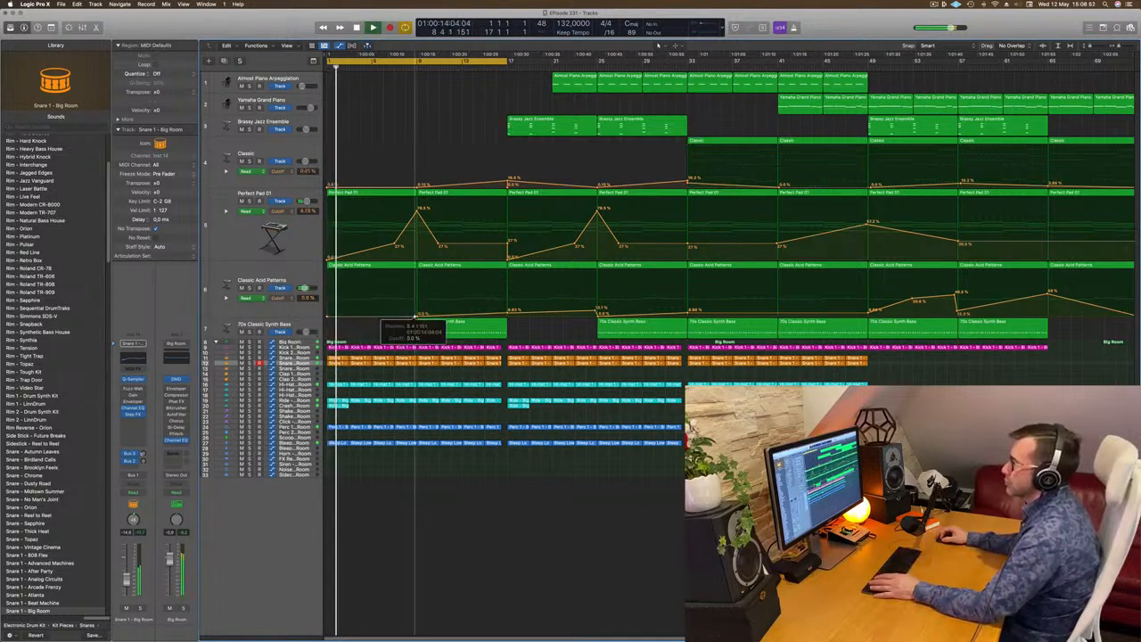
click(292, 248)
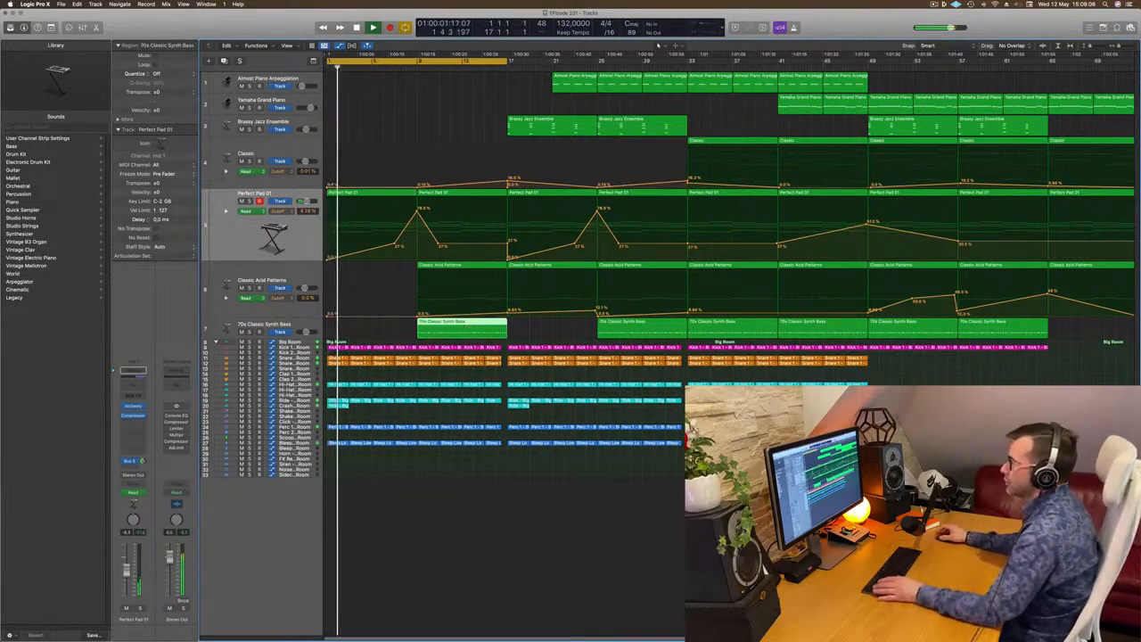
- Show the toolbar and turn on Track Zoom to enlarge the Snare 1 drum track
click(308, 363)
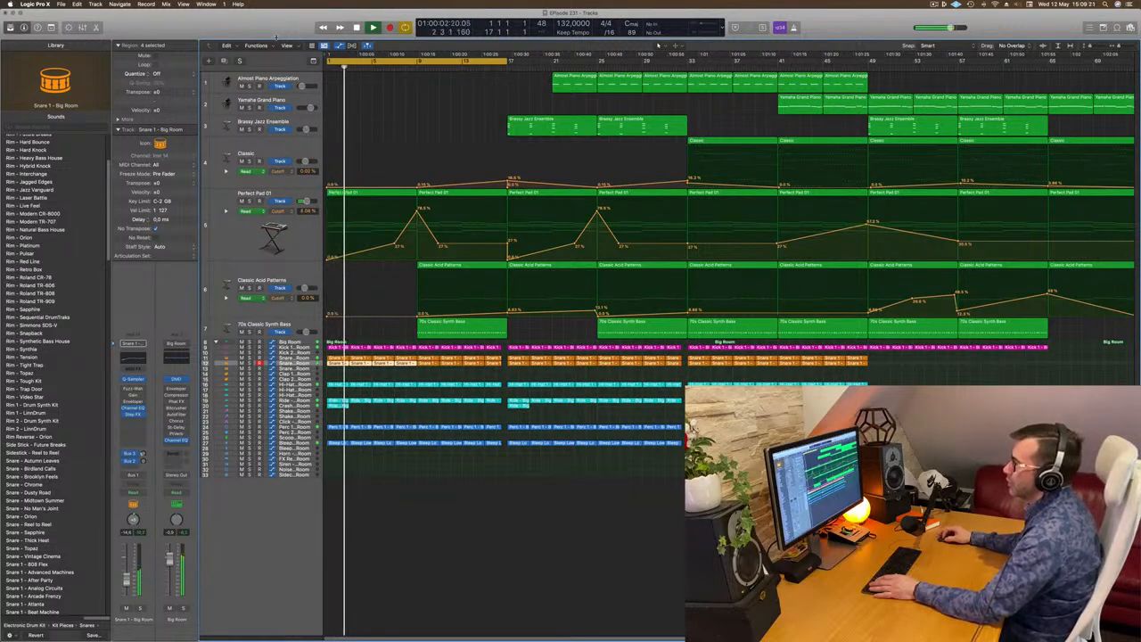
key(ctrl+alt+super+t)
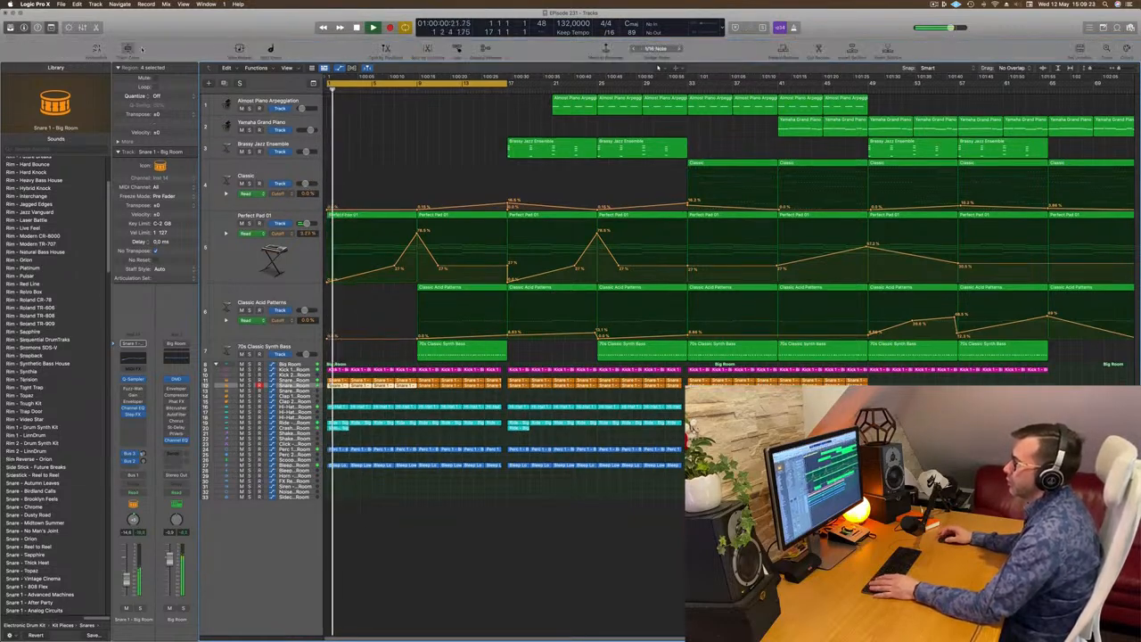
key(ctrl+z)
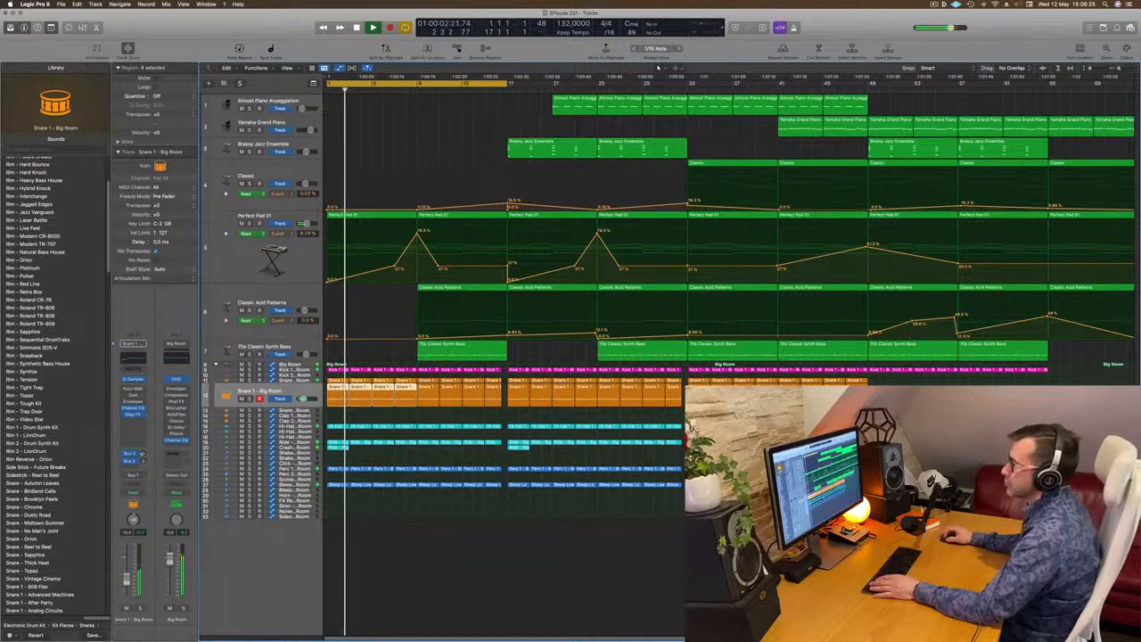
key(ctrl+z)
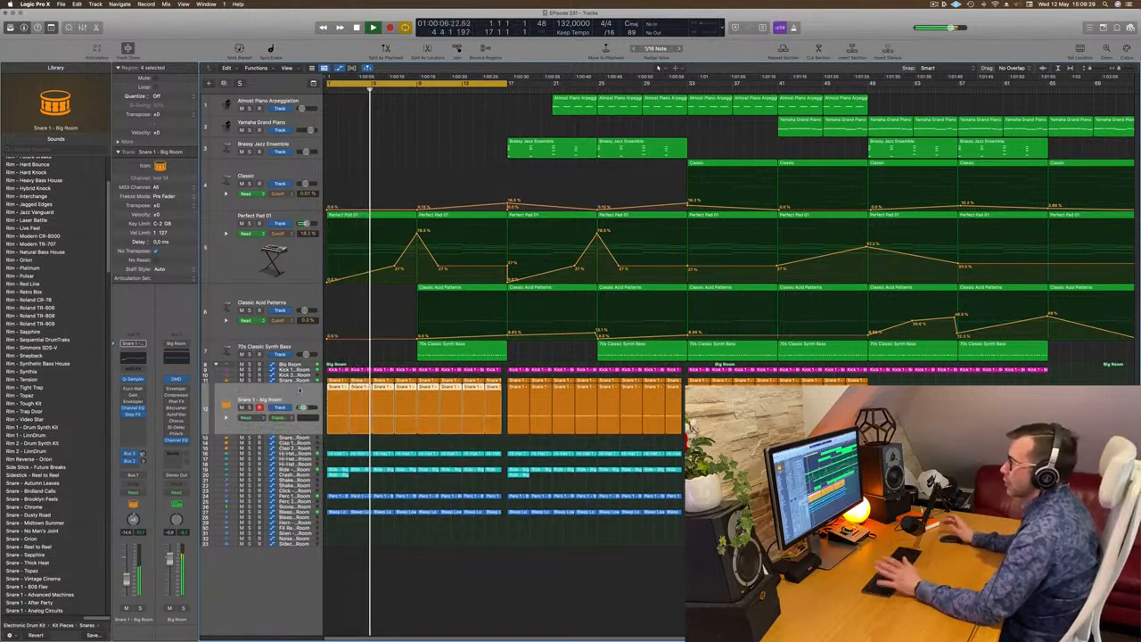
- Delete every chord after the first one in the opening Perfect Pad 01 region
click(366, 153)
key(space)
key(Return)
key(space)
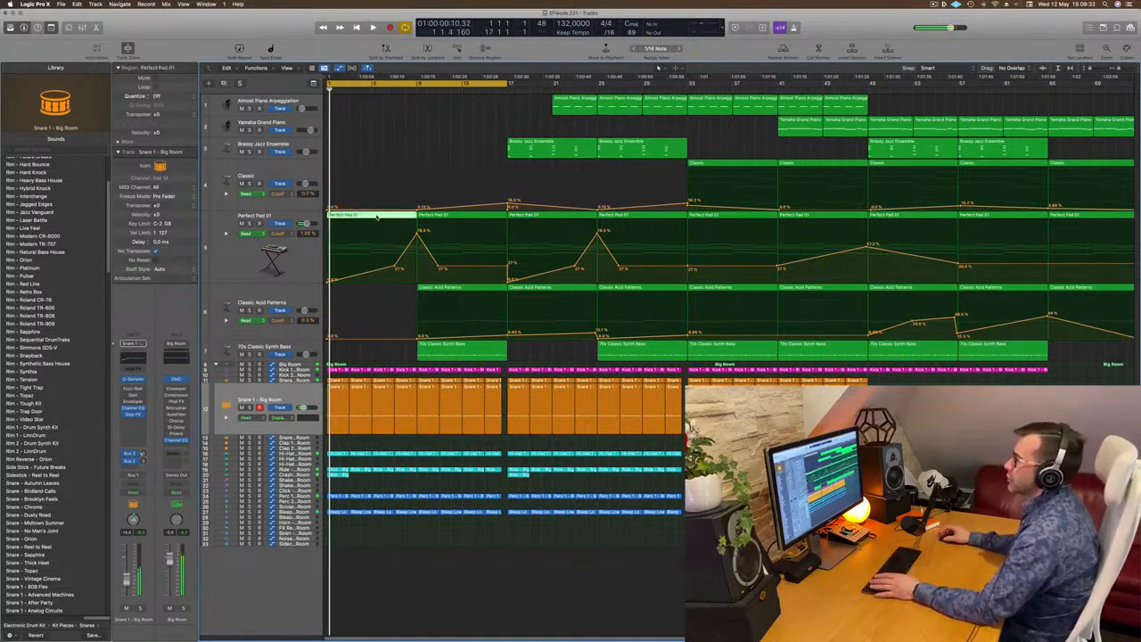
double_click(378, 218)
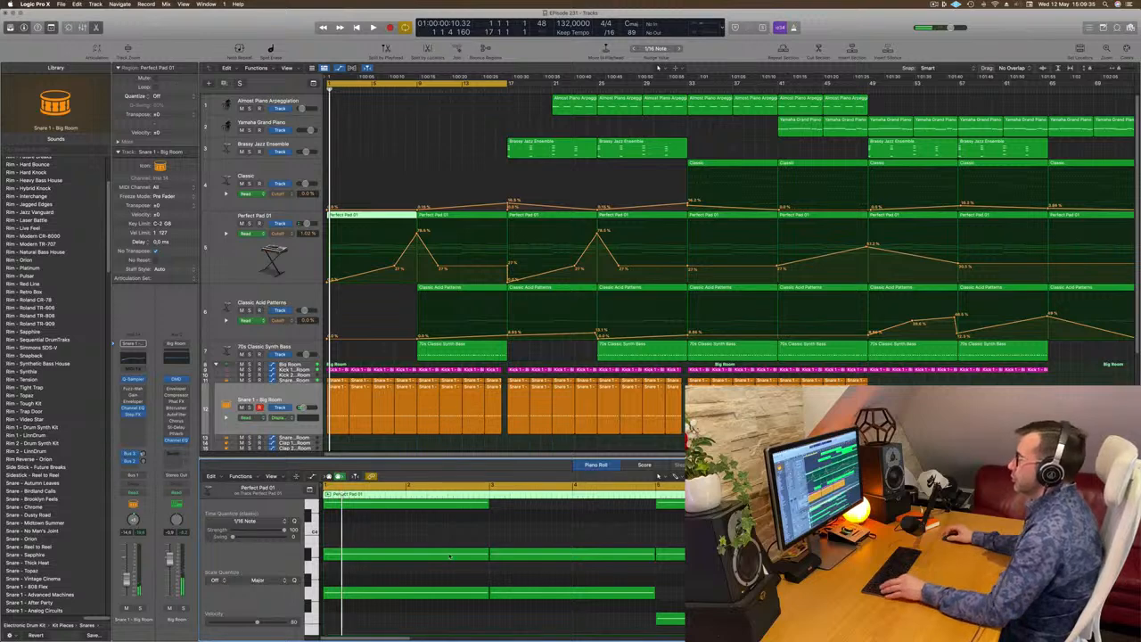
scroll(450, 555, down, 6)
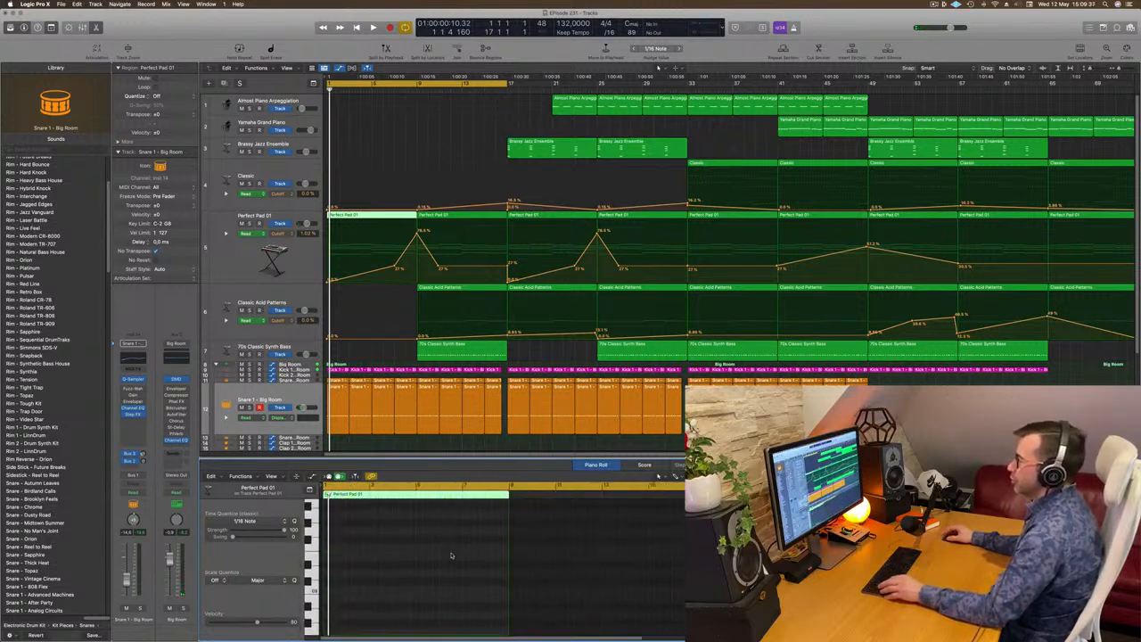
scroll(451, 556, up, 3)
scroll(399, 518, down, 2)
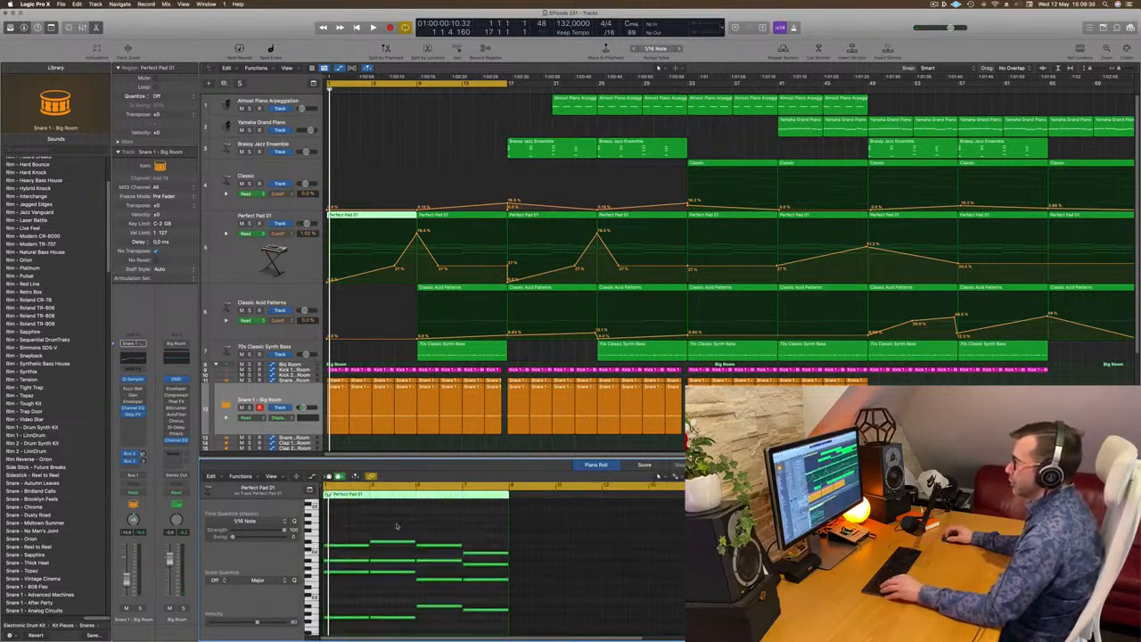
drag(399, 528, 510, 627)
key(BackSpace)
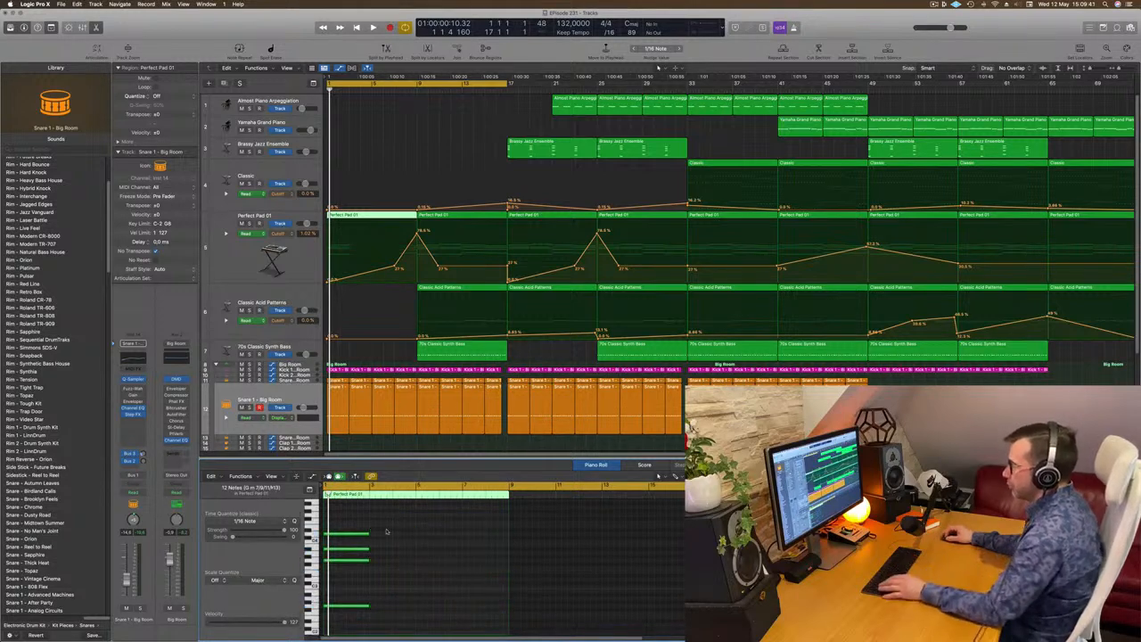
- Repeat the remaining Perfect Pad 01 chord three times to fill bars 1 to 8 and play the result
drag(393, 514, 323, 634)
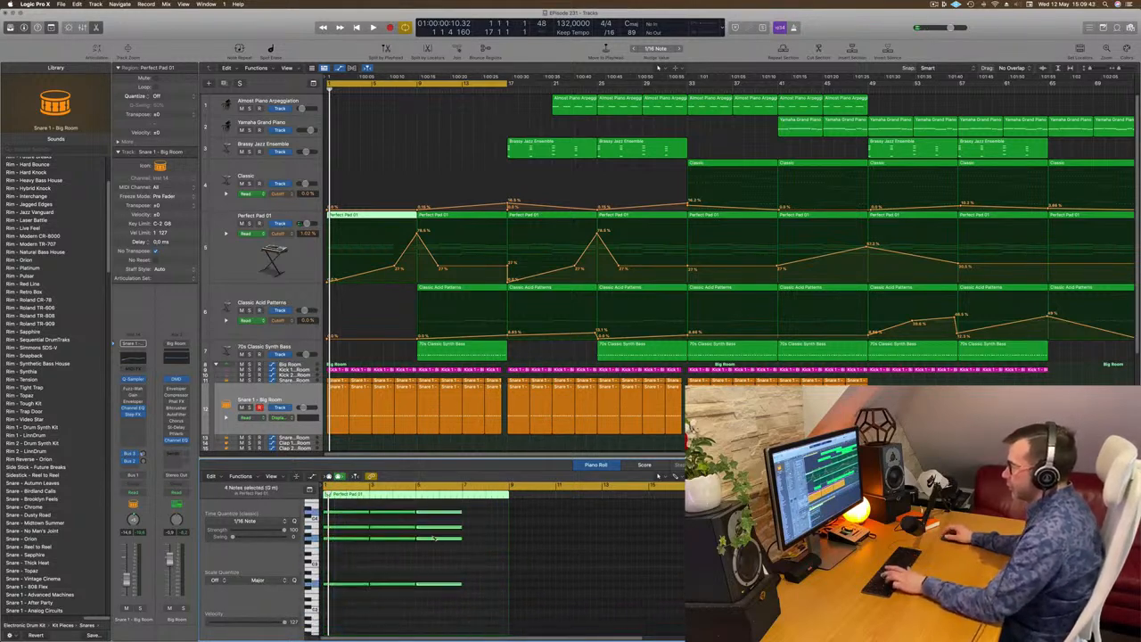
key(super+r)
key(space)
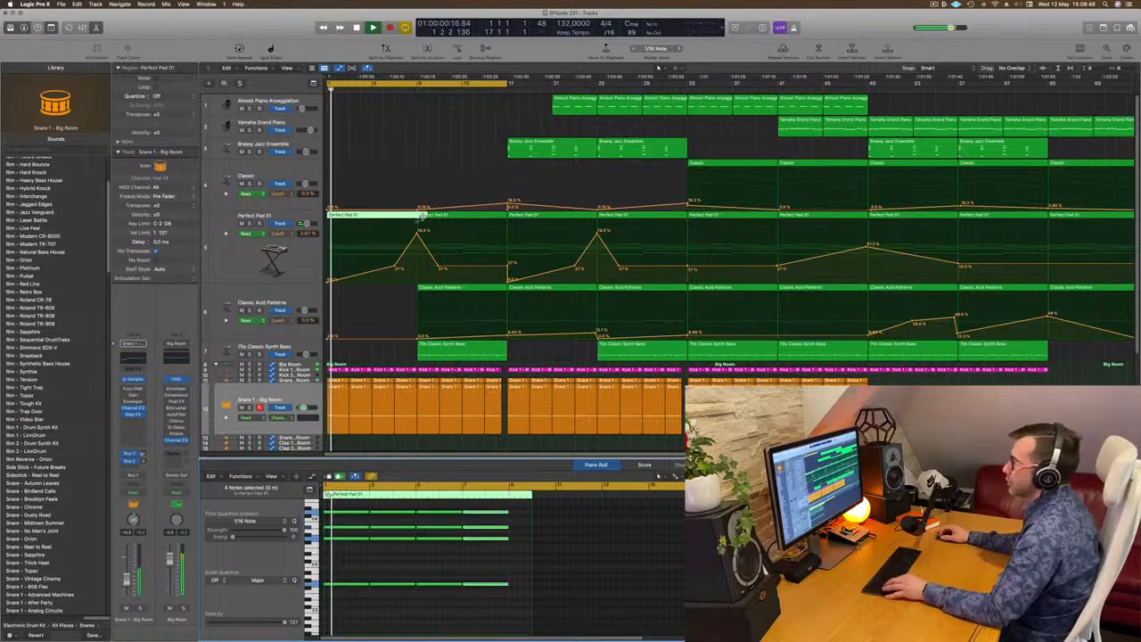
drag(418, 278, 416, 217)
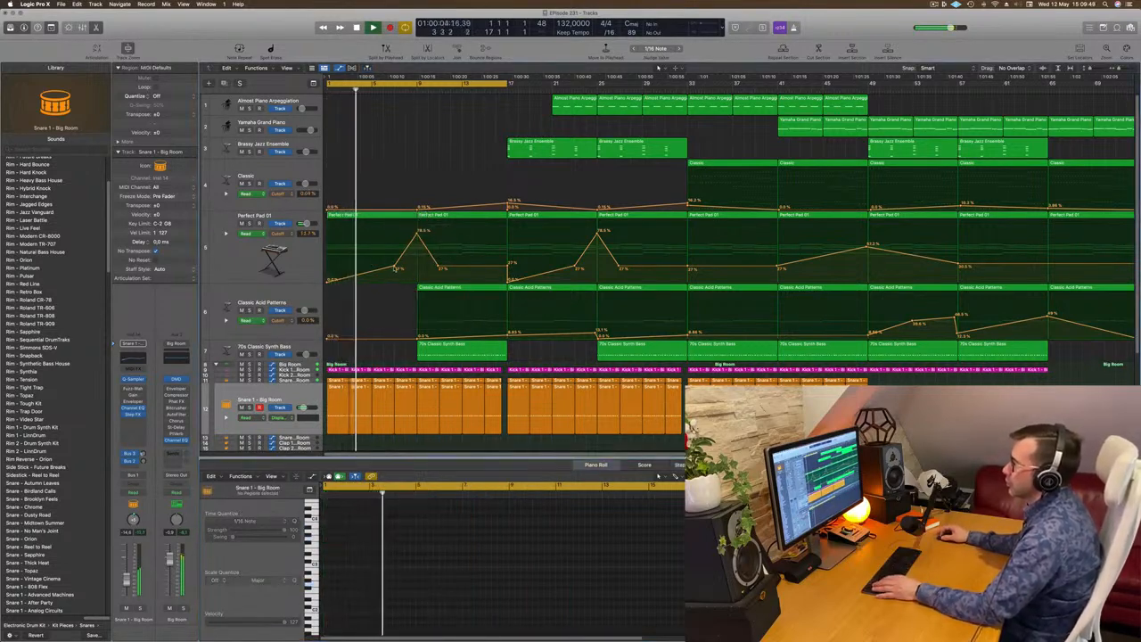
- Lower the Perfect Pad 01 cutoff automation peak at bar 9 to about 39 % and play from the beginning
scroll(443, 116, down, 2)
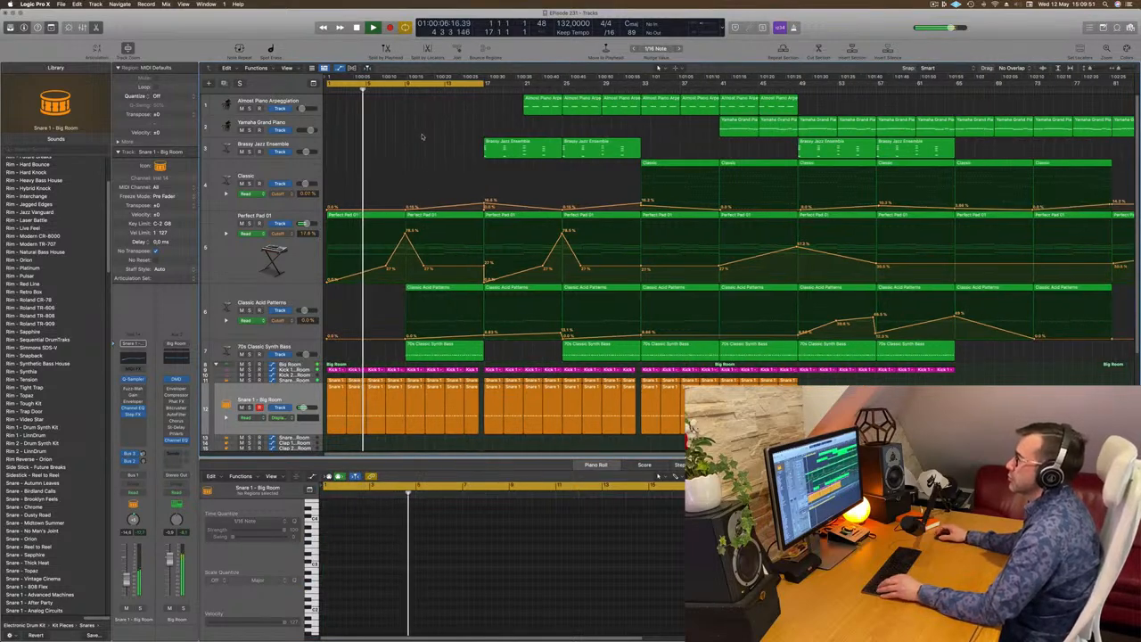
scroll(425, 135, up, 3)
drag(421, 230, 405, 263)
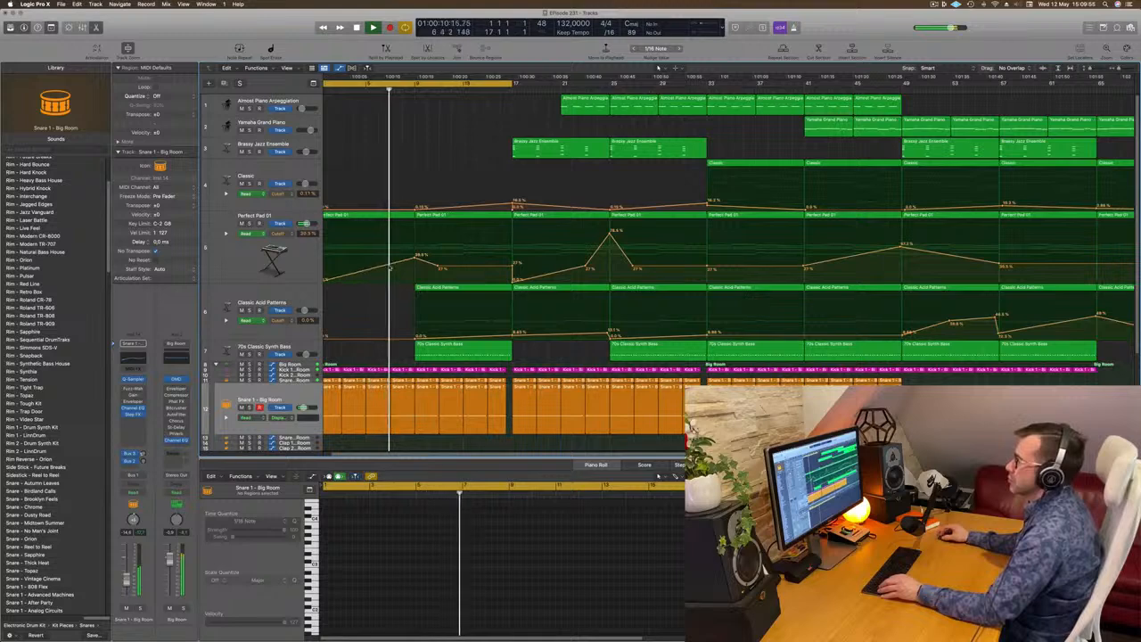
key(Return)
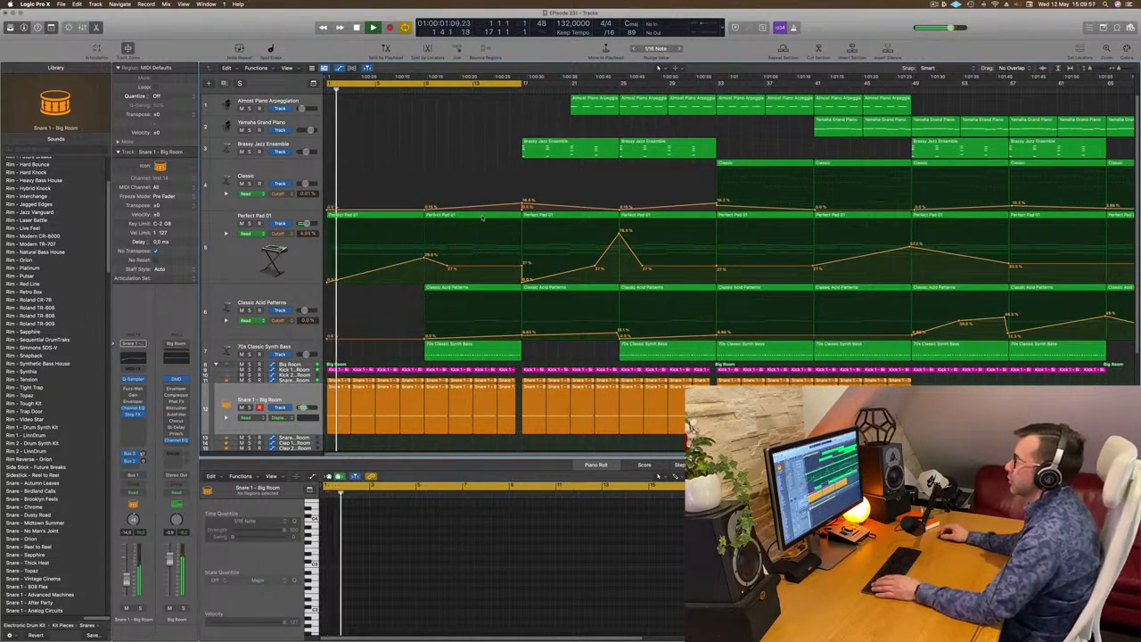
- Delete the Perfect Pad 01 and 70s Classic Synth Bass regions at bar 9
click(425, 254)
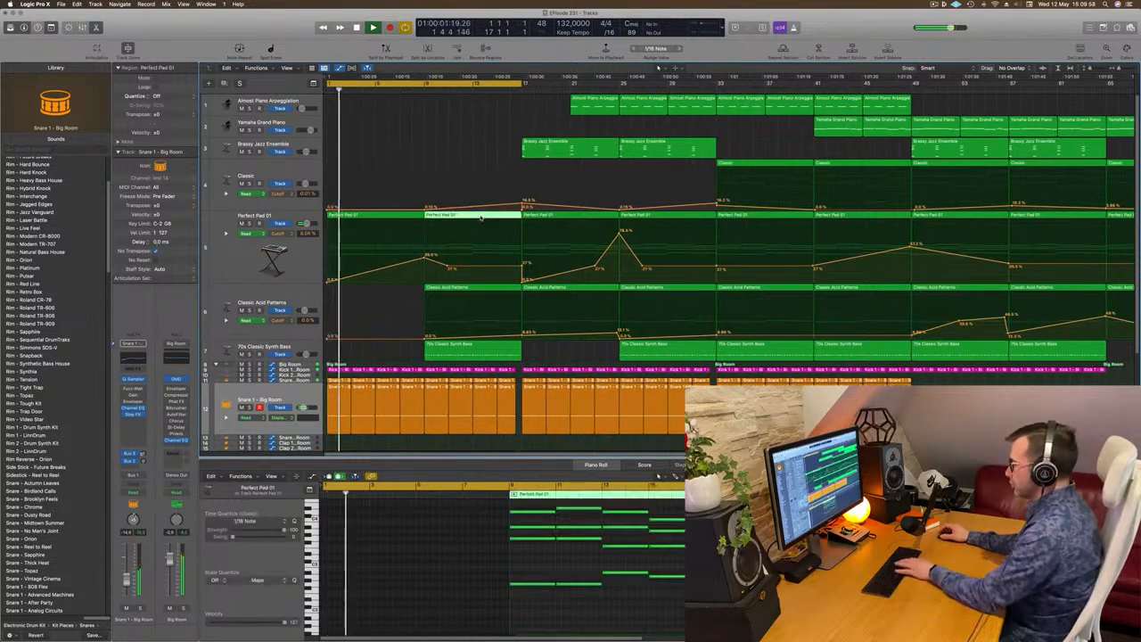
click(467, 290)
click(446, 353)
key(Delete)
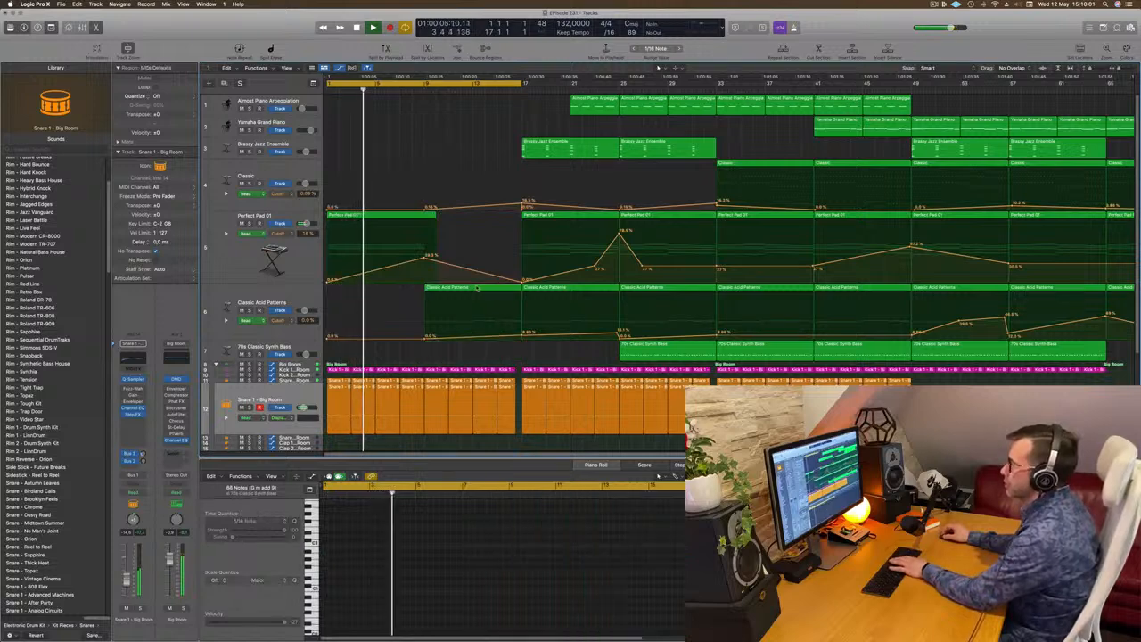
- Trim the first Perfect Pad 01 region to end at bar 9 and copy it to bar 9
click(482, 288)
click(422, 215)
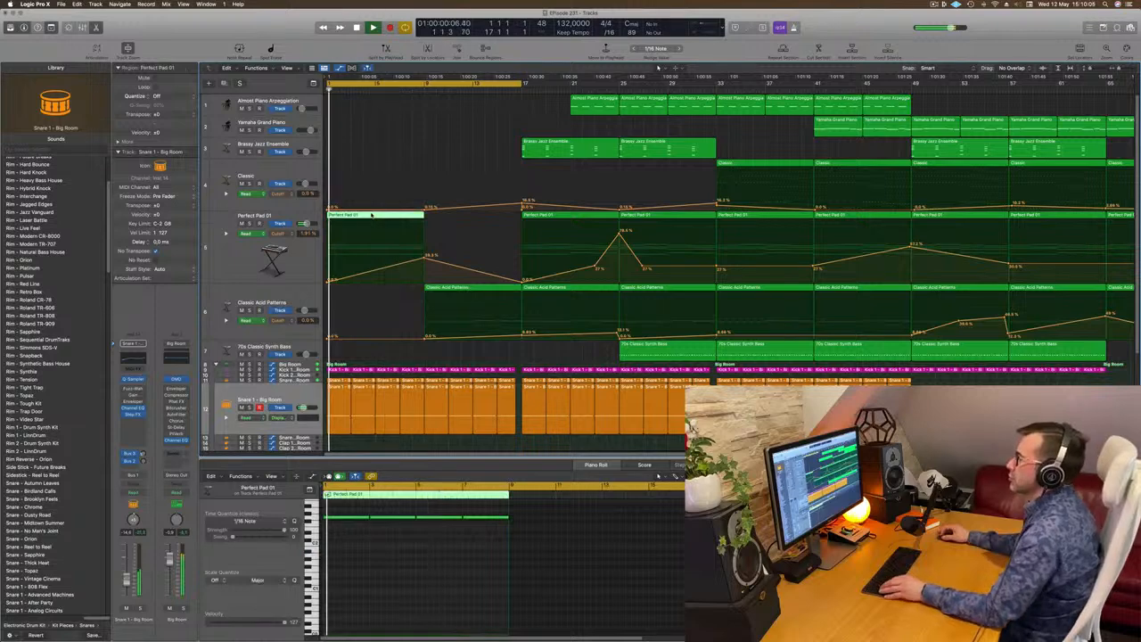
drag(371, 214, 460, 223)
- Set the Perfect Pad 01 cutoff automation at bar 9 to about 22 % and restart playback
click(423, 265)
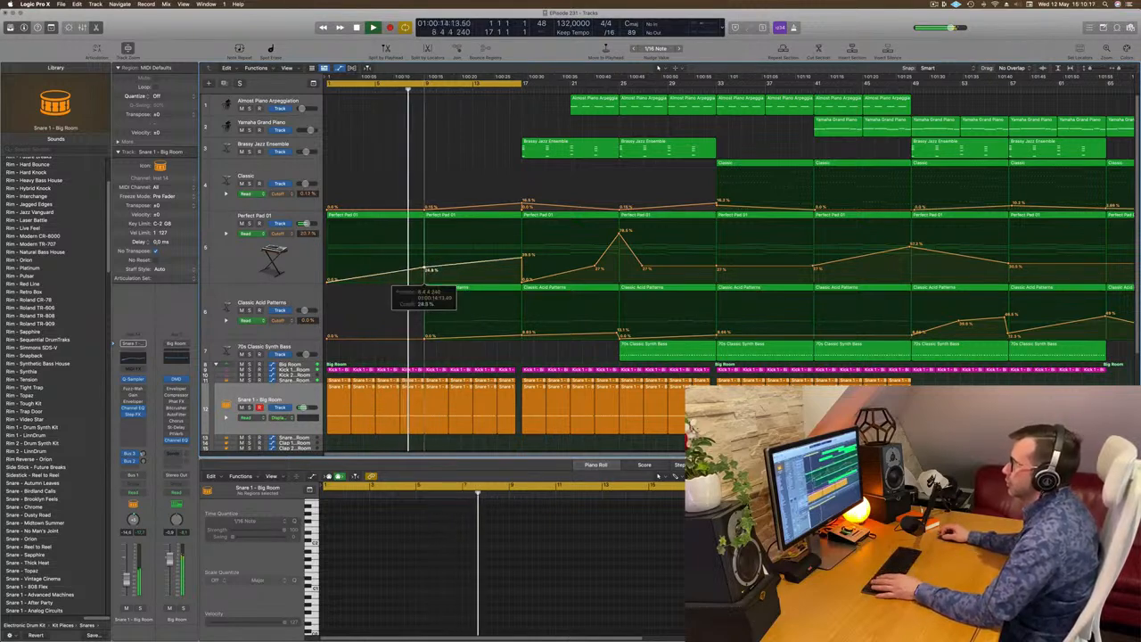
key(space)
key(space)
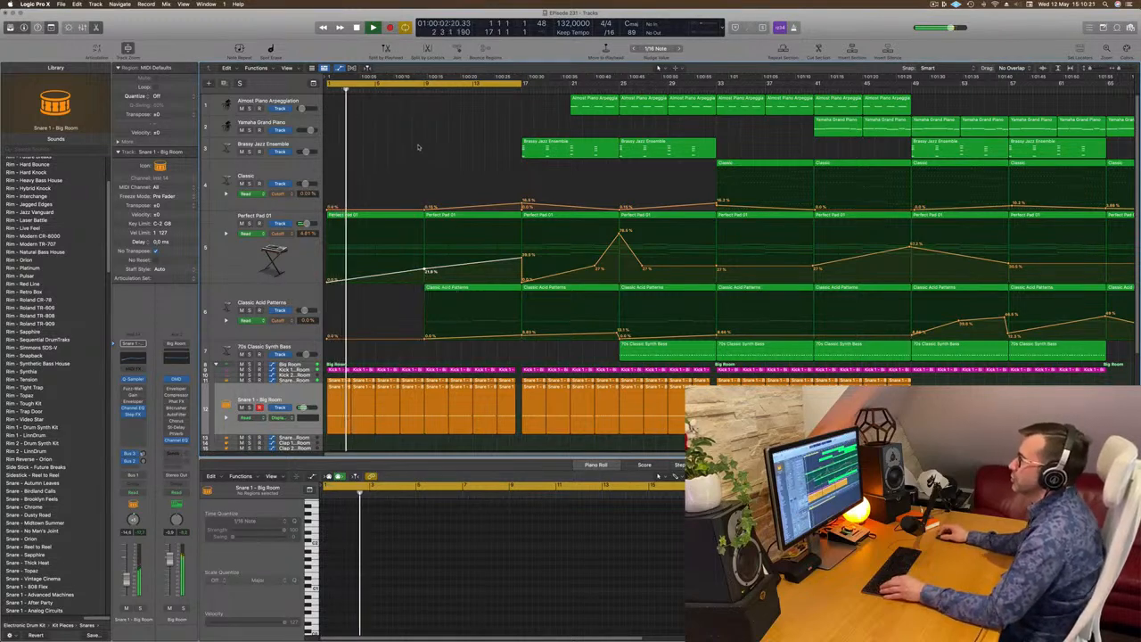
- Solo the Perc 1 drum track, delete its first four regions before bar 9, and release the solo
scroll(415, 148, down, 5)
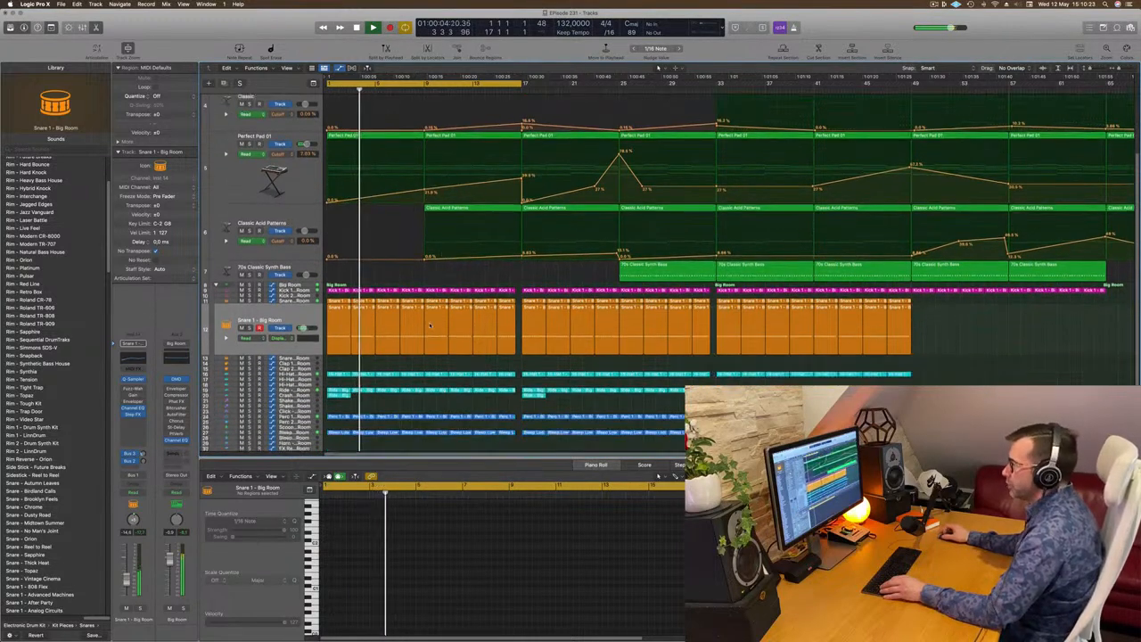
key(Return)
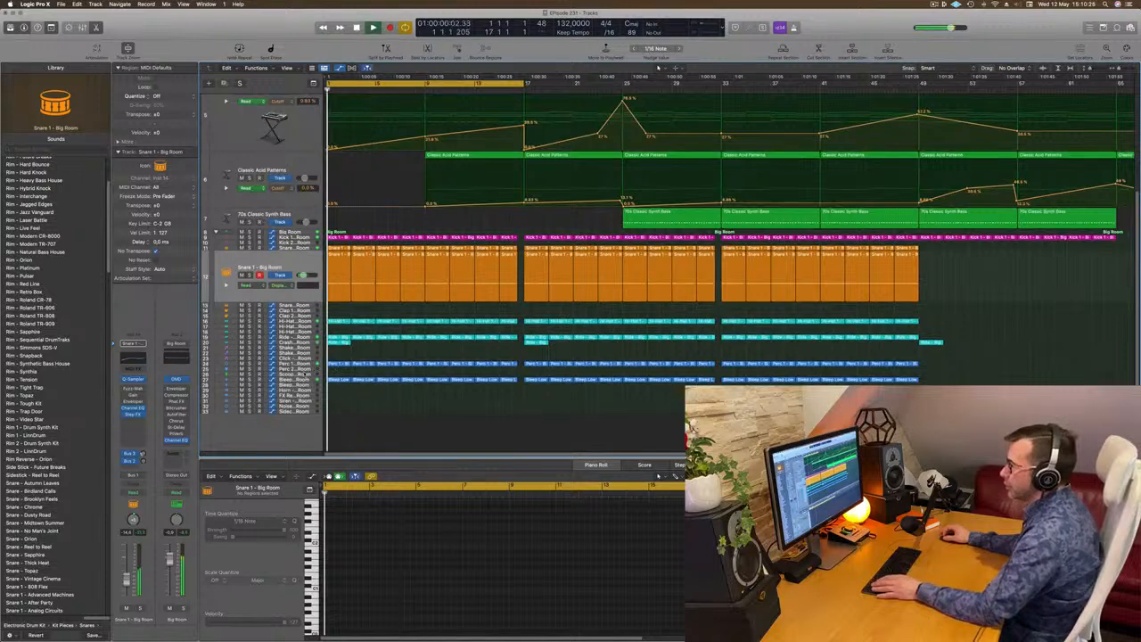
click(301, 364)
key(space)
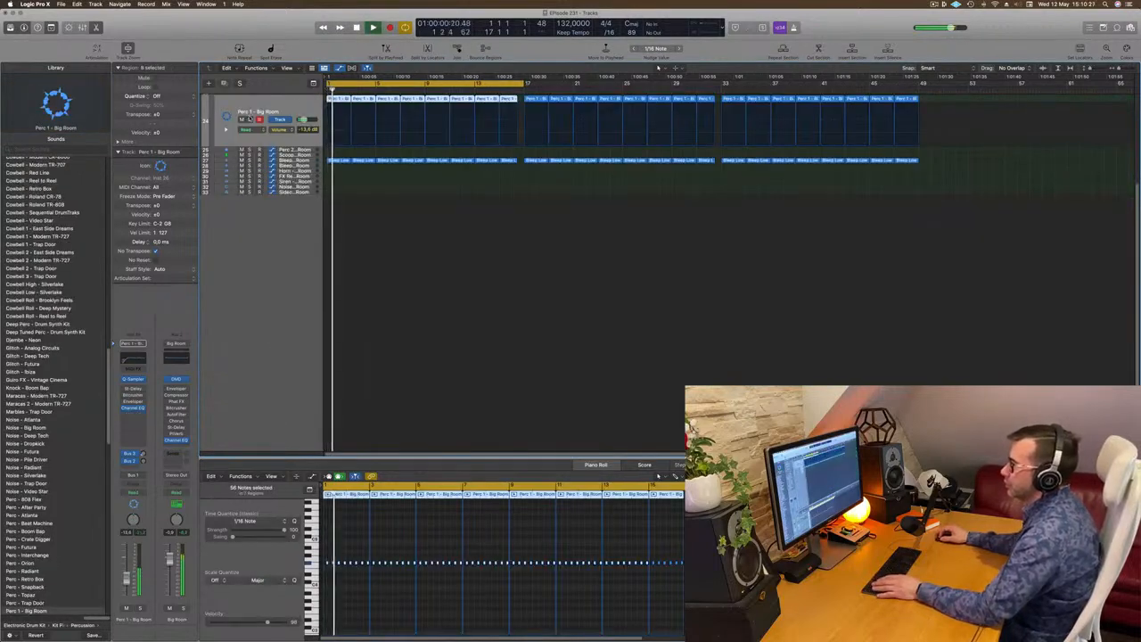
key(s)
key(z)
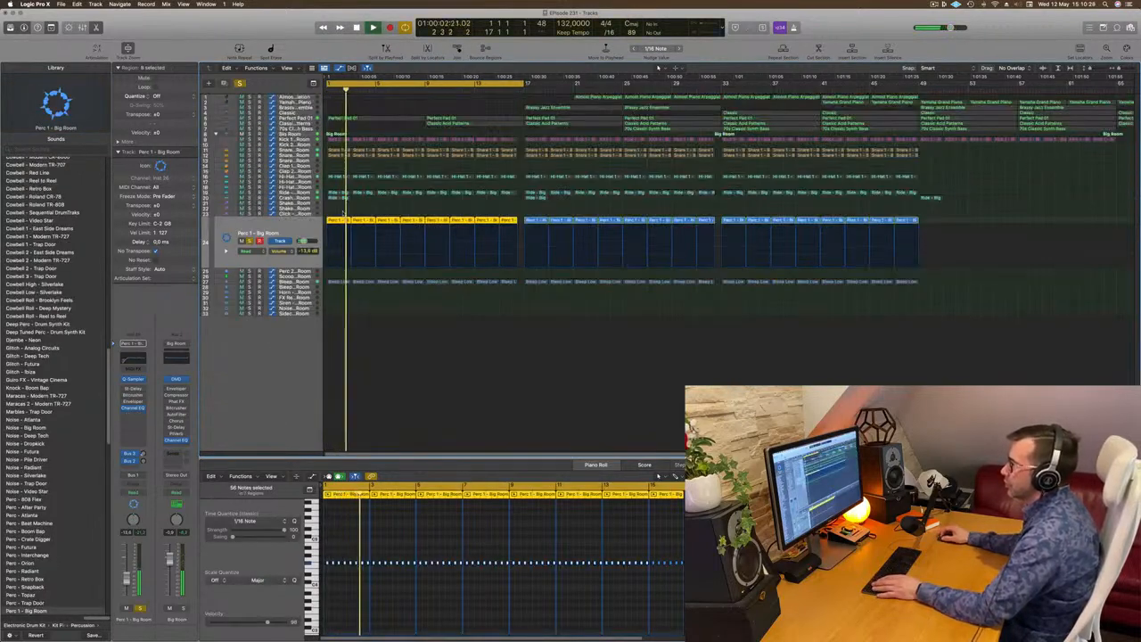
drag(341, 213, 398, 223)
key(Delete)
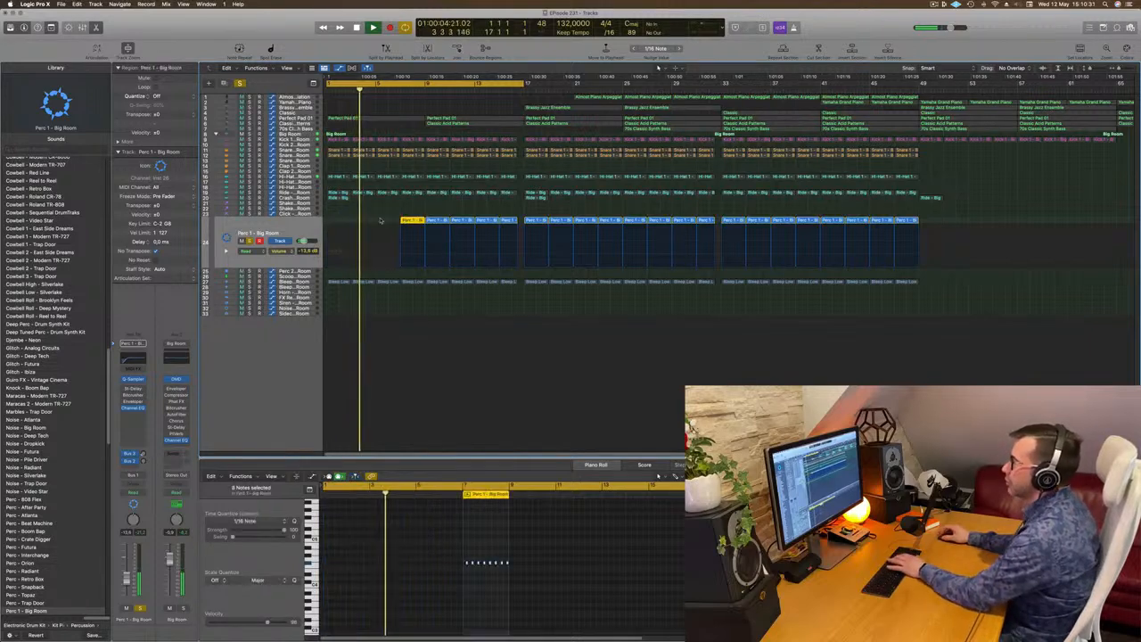
key(Delete)
key(s)
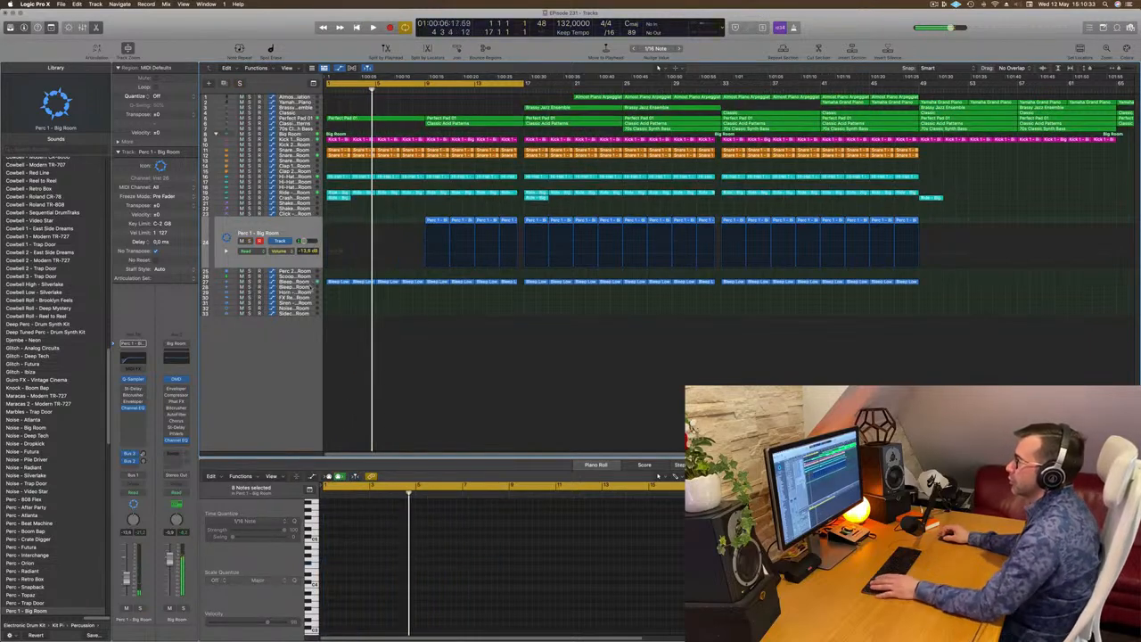
- Audition Bleep Low in solo, delete its regions before bar 9, and play the full mix from the start
key(space)
click(267, 281)
key(s)
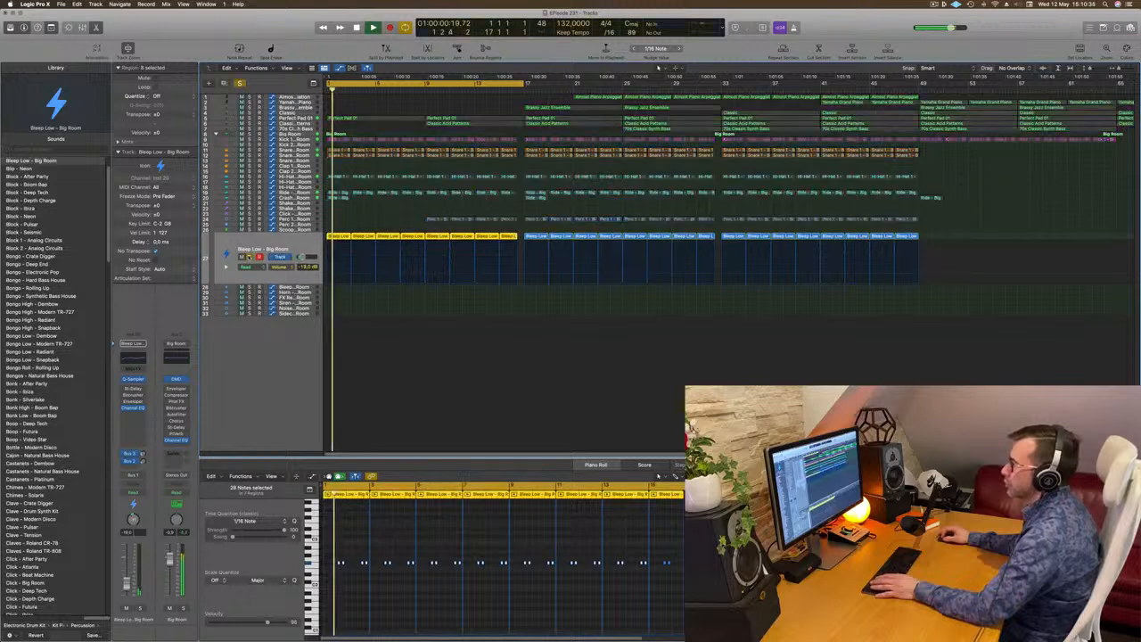
key(s)
drag(349, 228, 402, 237)
key(Delete)
key(space)
scroll(389, 231, up, 5)
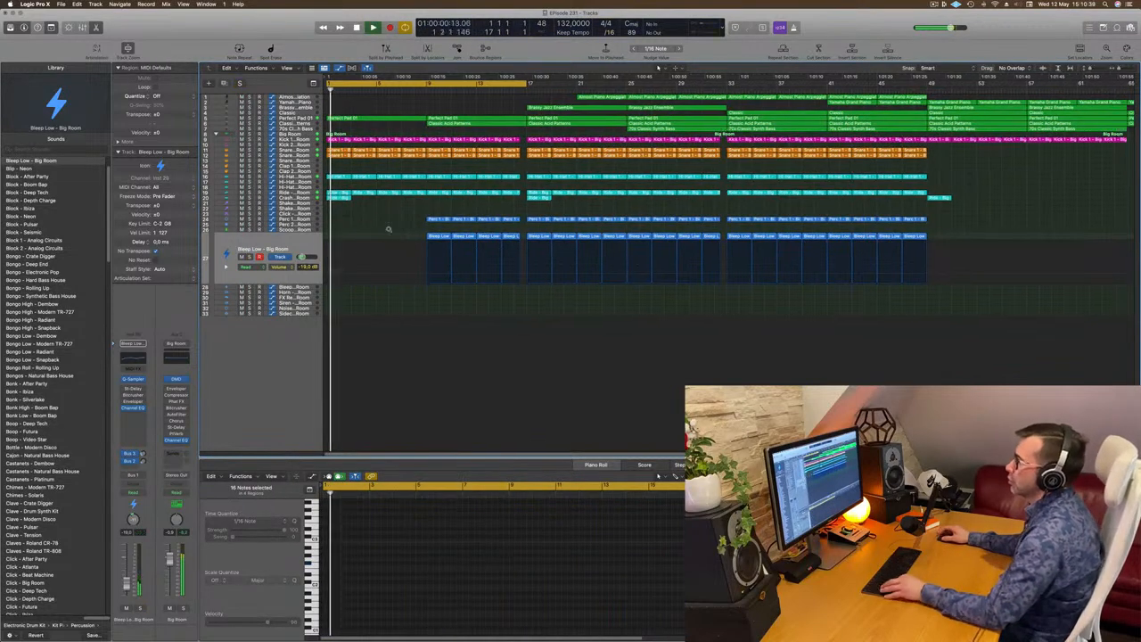
- Compare the section with the Ride track muted and unmuted, and delete all its regions before bar 17
scroll(384, 228, down, 1)
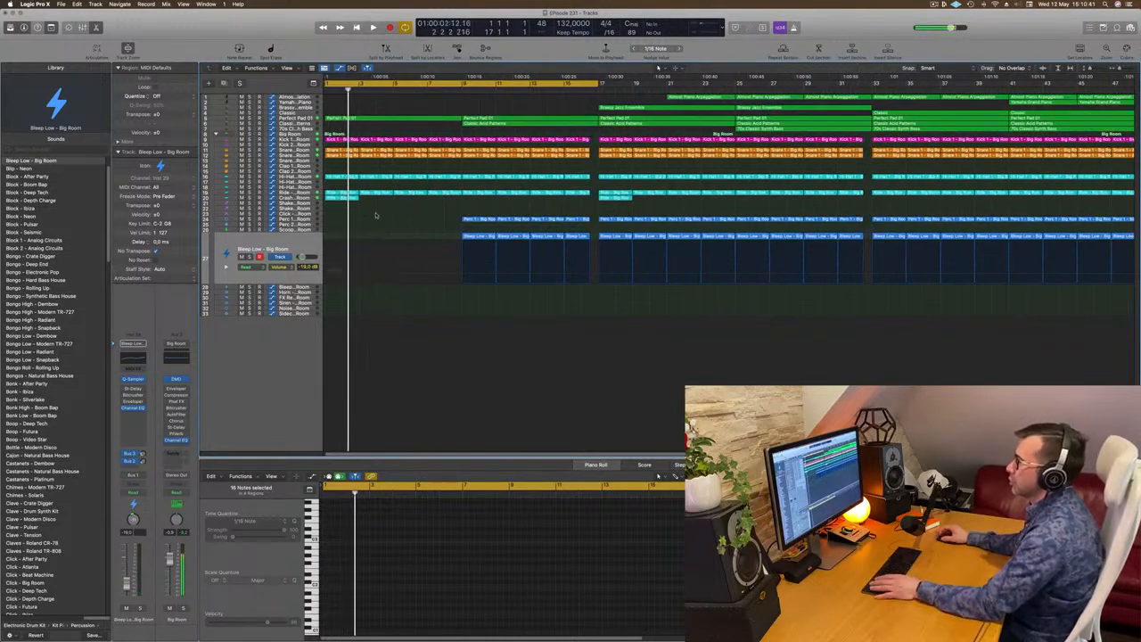
click(242, 193)
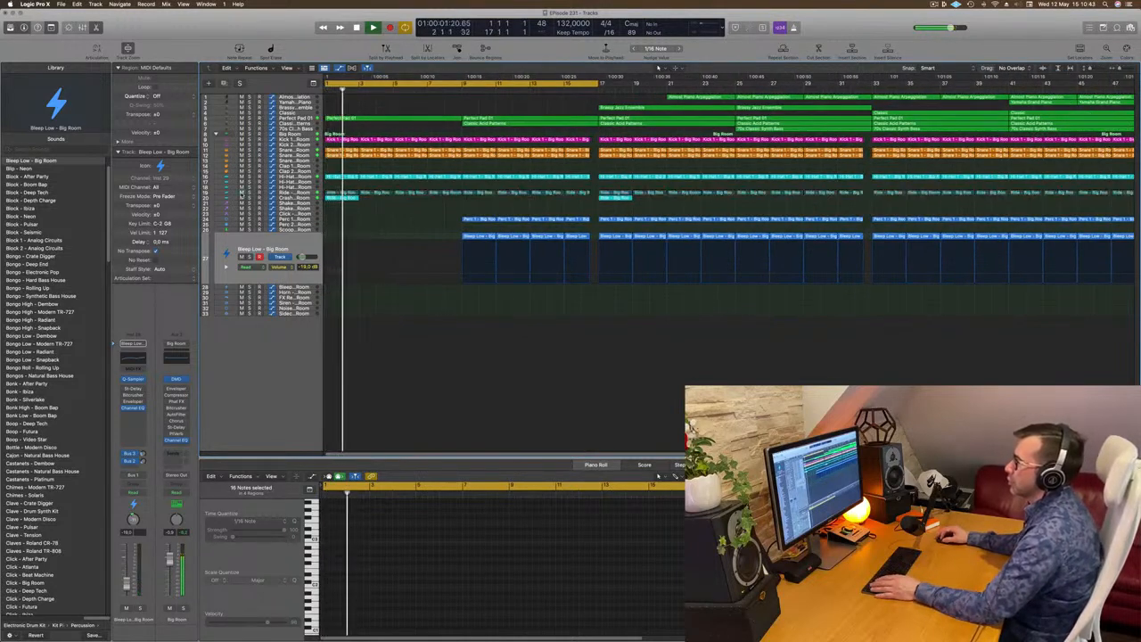
click(242, 193)
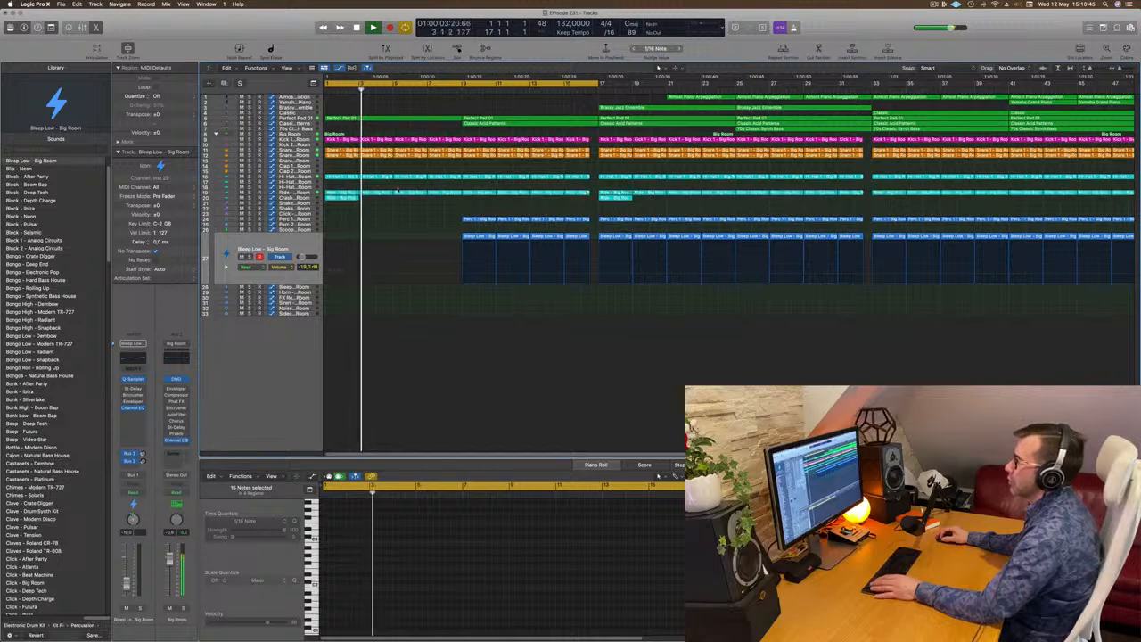
drag(349, 189, 593, 196)
key(Delete)
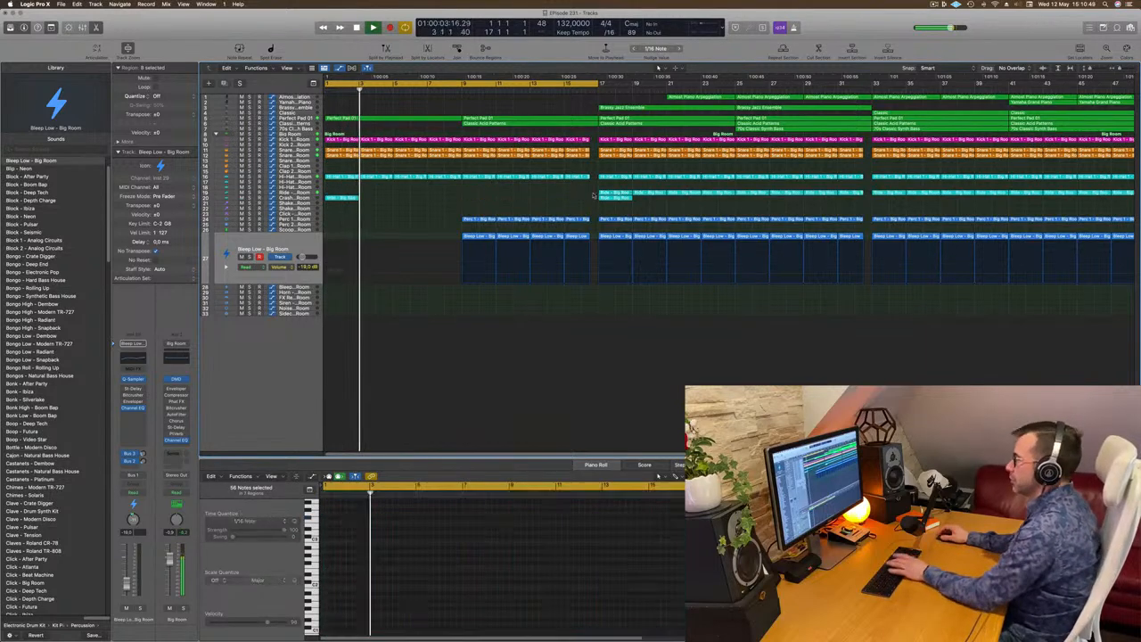
- Play the thinned-out intro from the start through bar 9 and inspect the Kick 1 region before bar 9
key(Return)
scroll(419, 348, up, 4)
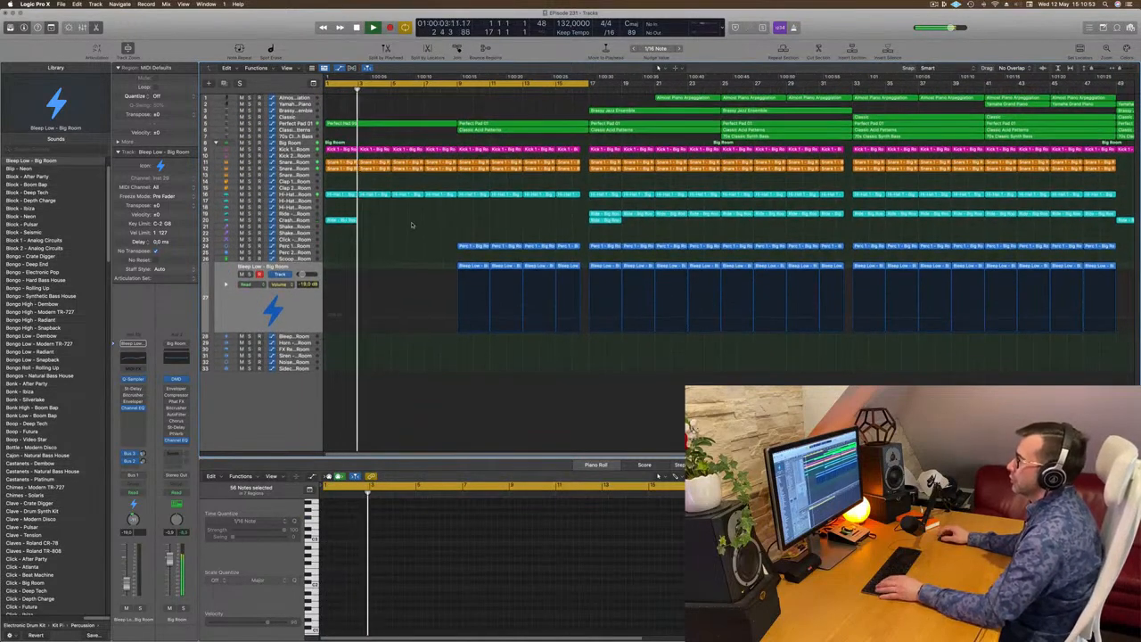
scroll(437, 230, up, 2)
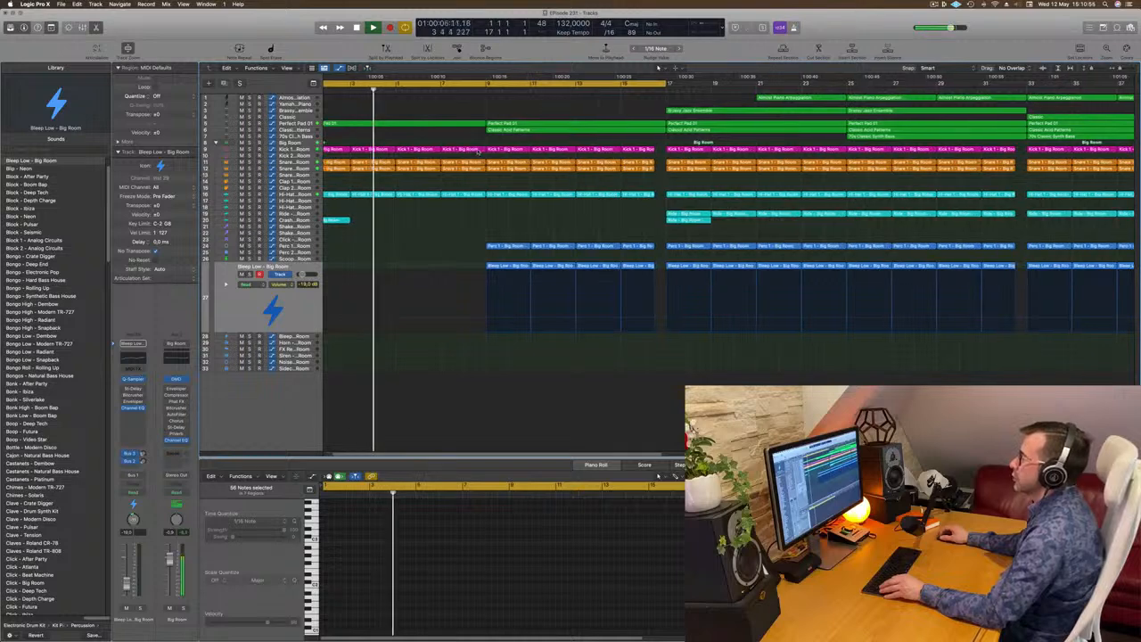
click(462, 149)
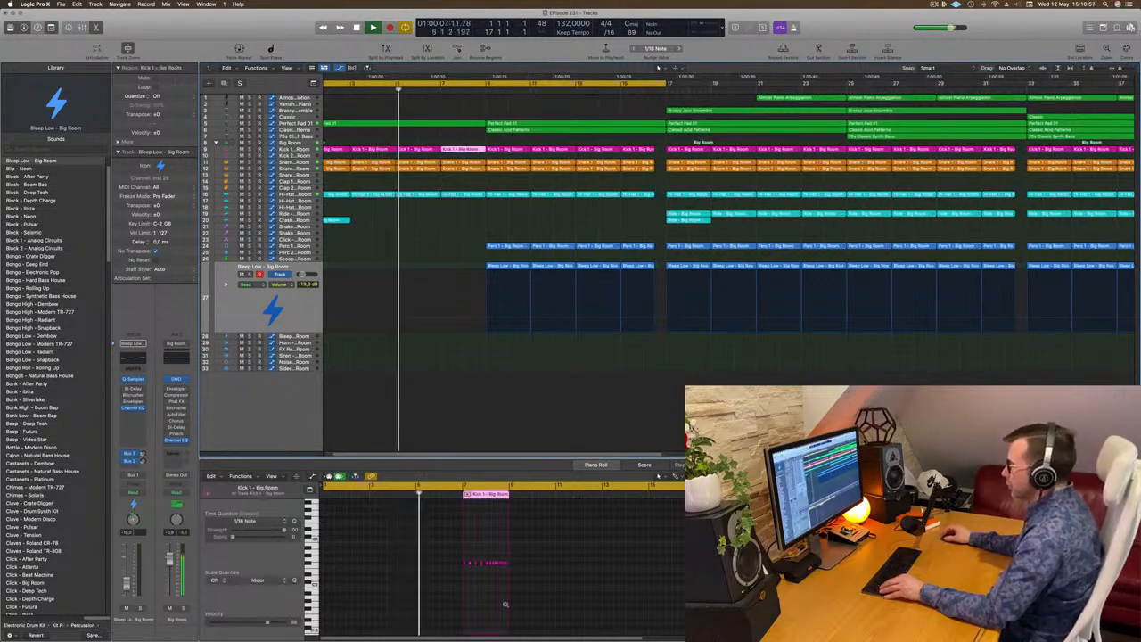
scroll(499, 553, down, 3)
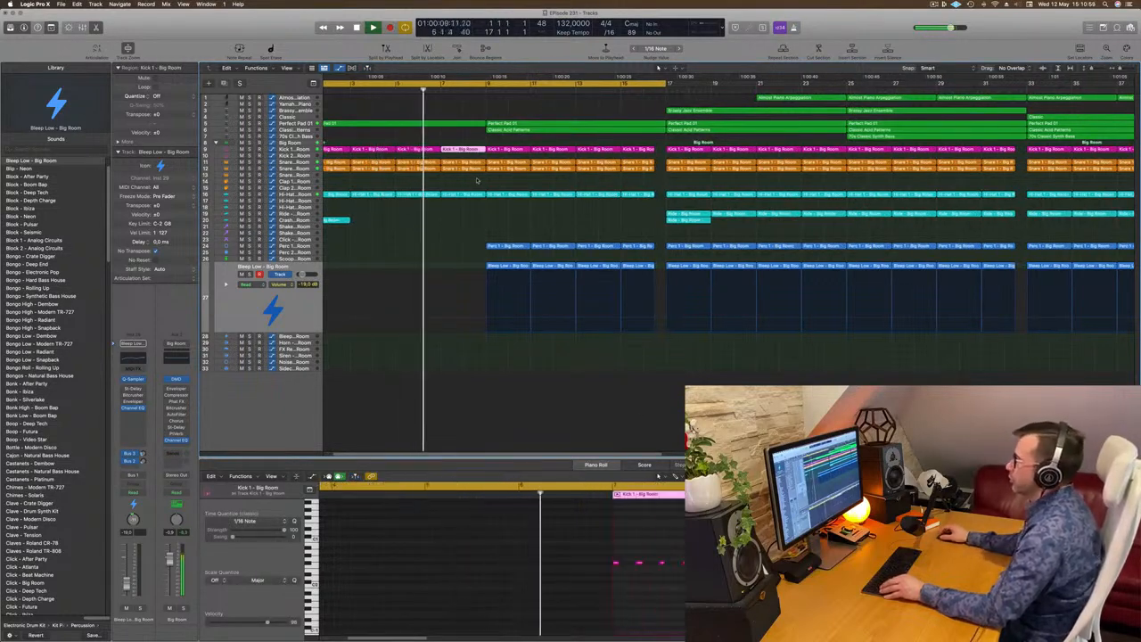
scroll(434, 230, down, 1)
scroll(492, 234, up, 4)
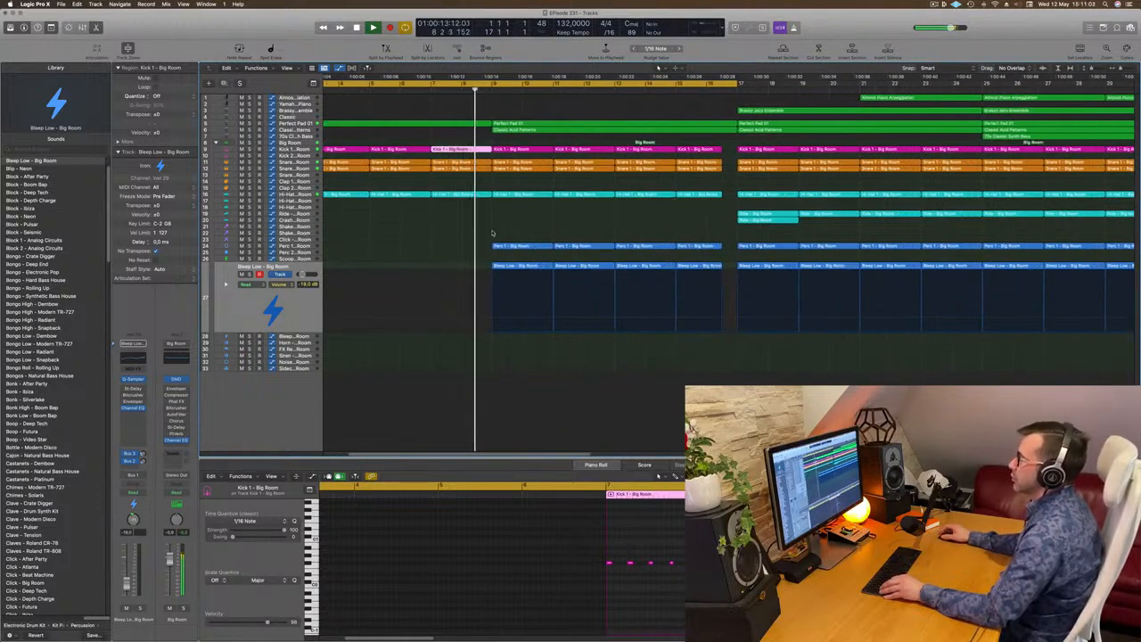
scroll(492, 234, down, 2)
scroll(512, 109, down, 1)
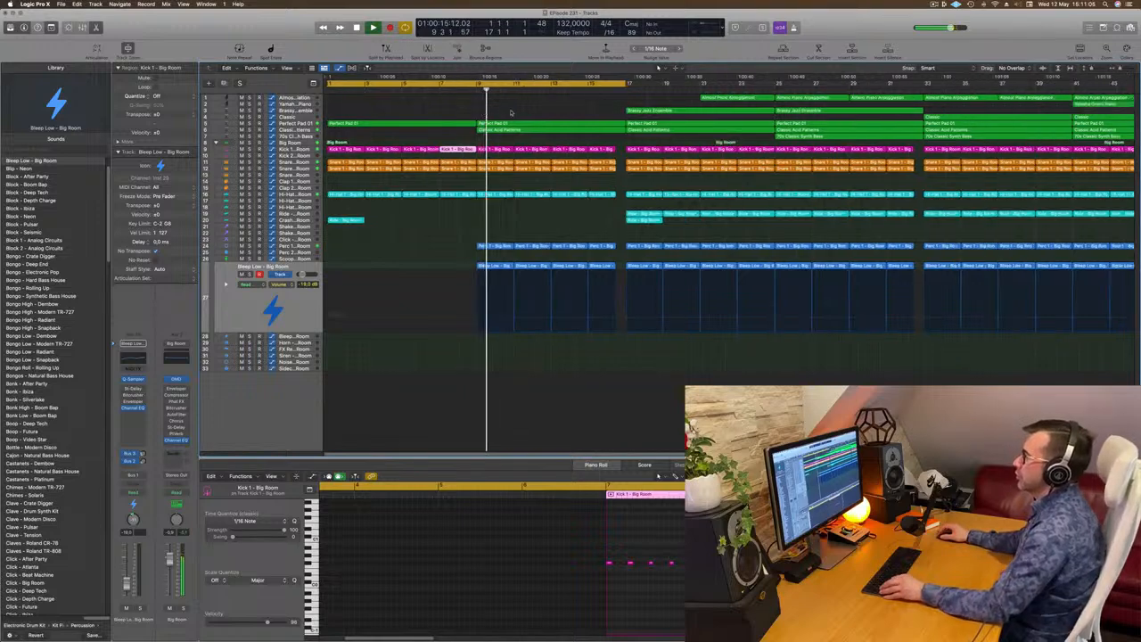
- Duplicate the Classic Acid Patterns track and move its bar 9 region with the cutoff automation onto the new track
click(528, 130)
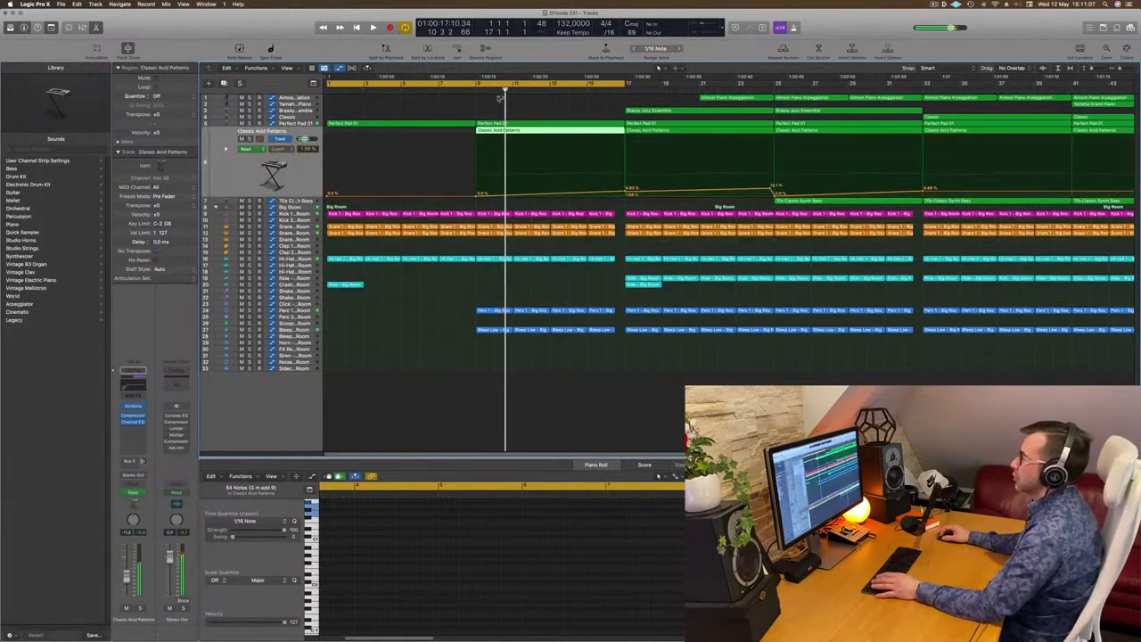
click(549, 98)
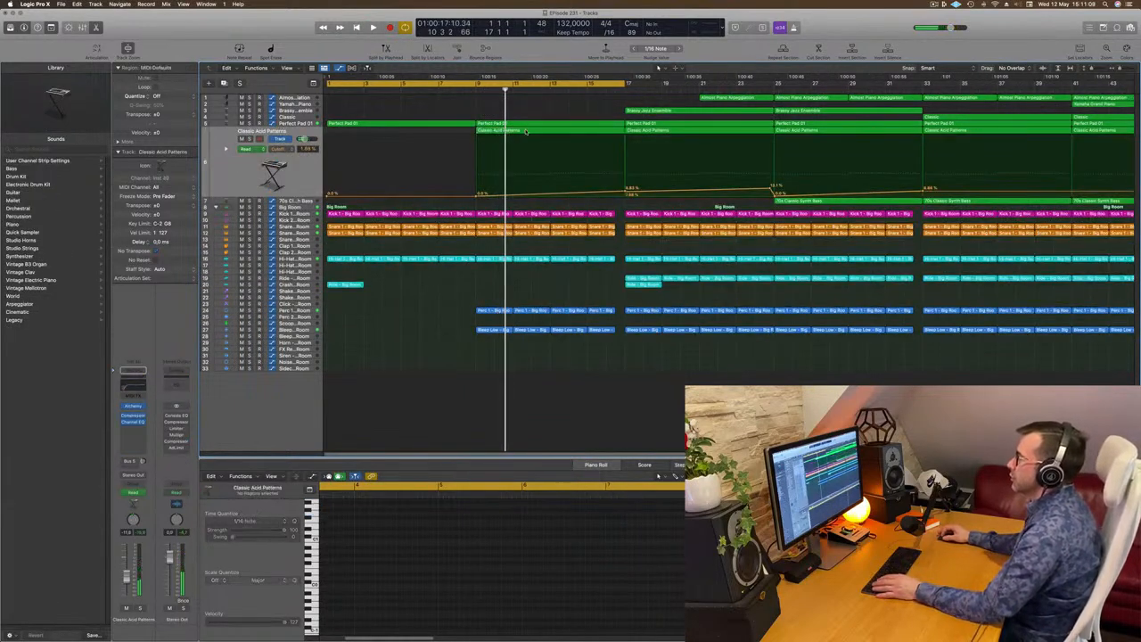
click(225, 84)
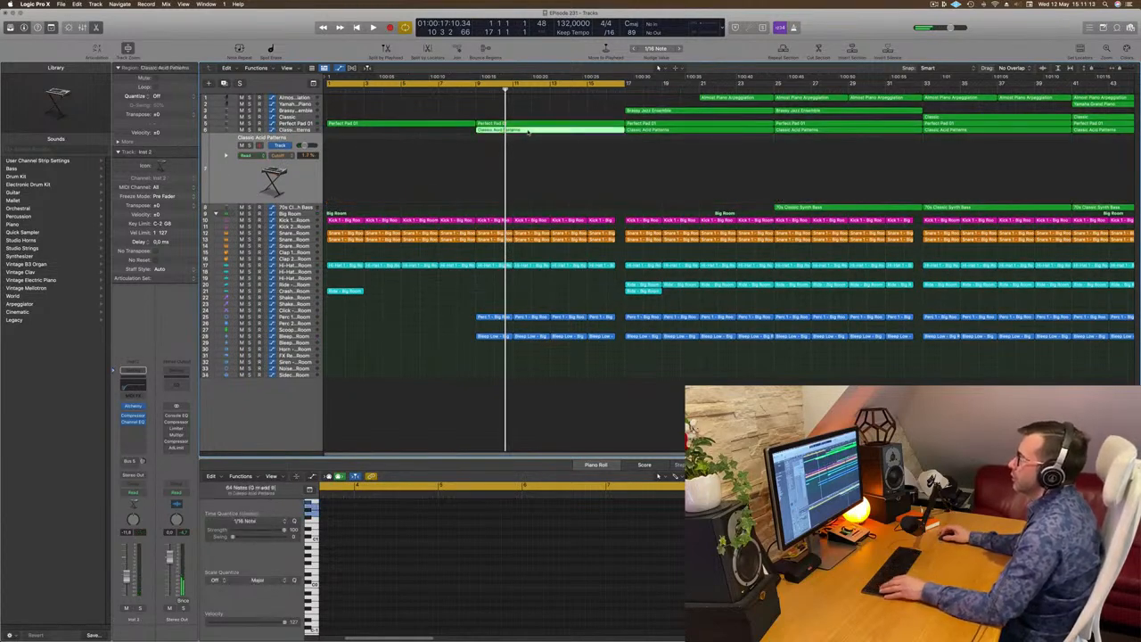
drag(529, 142, 533, 144)
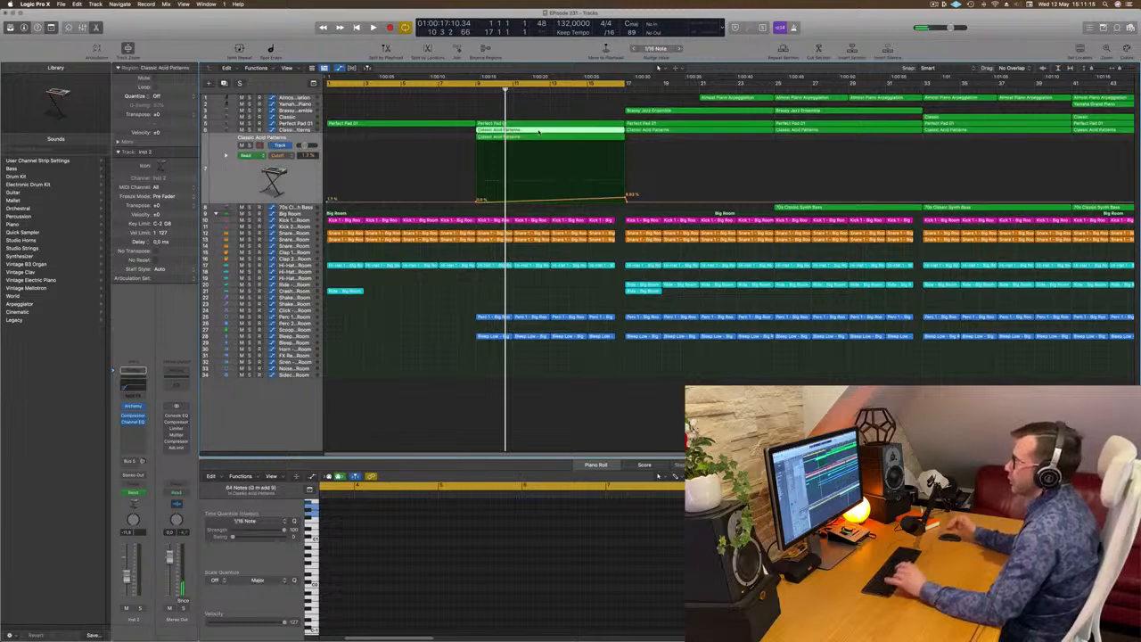
key(Delete)
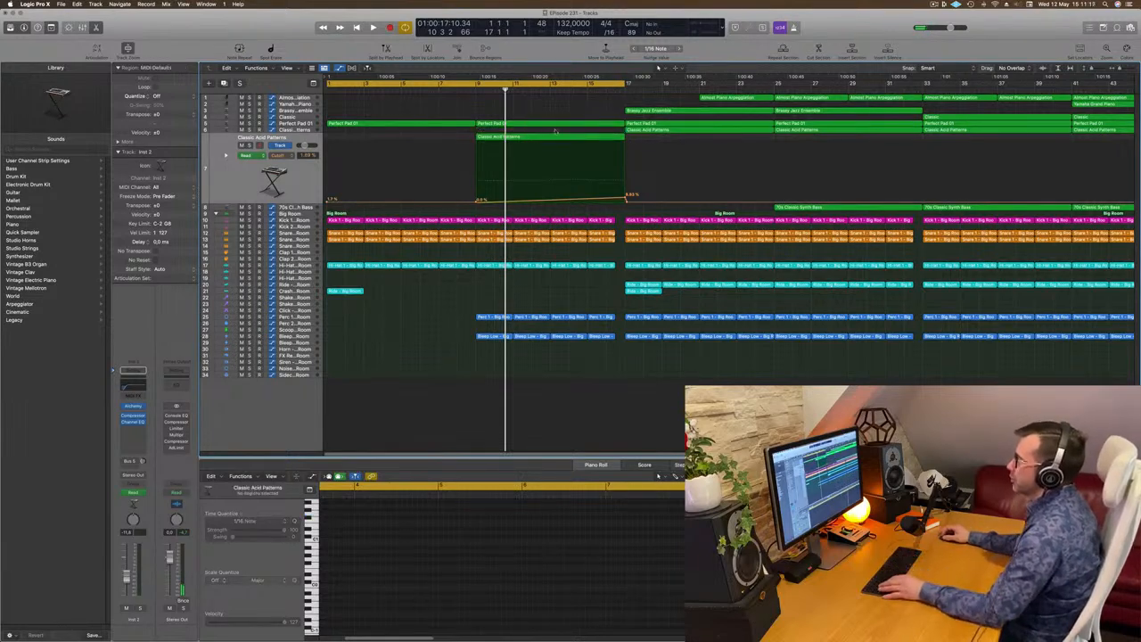
- Play the section from the start and delete the Perc 1 and Bleep Low regions between bars 9 and 17
click(578, 139)
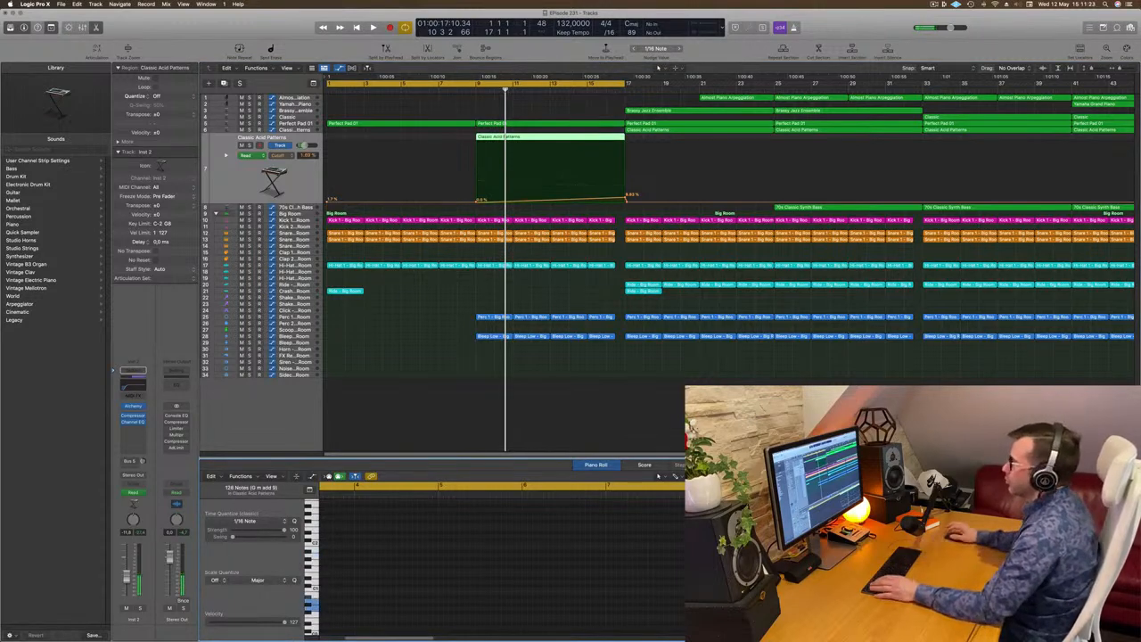
key(Return)
key(space)
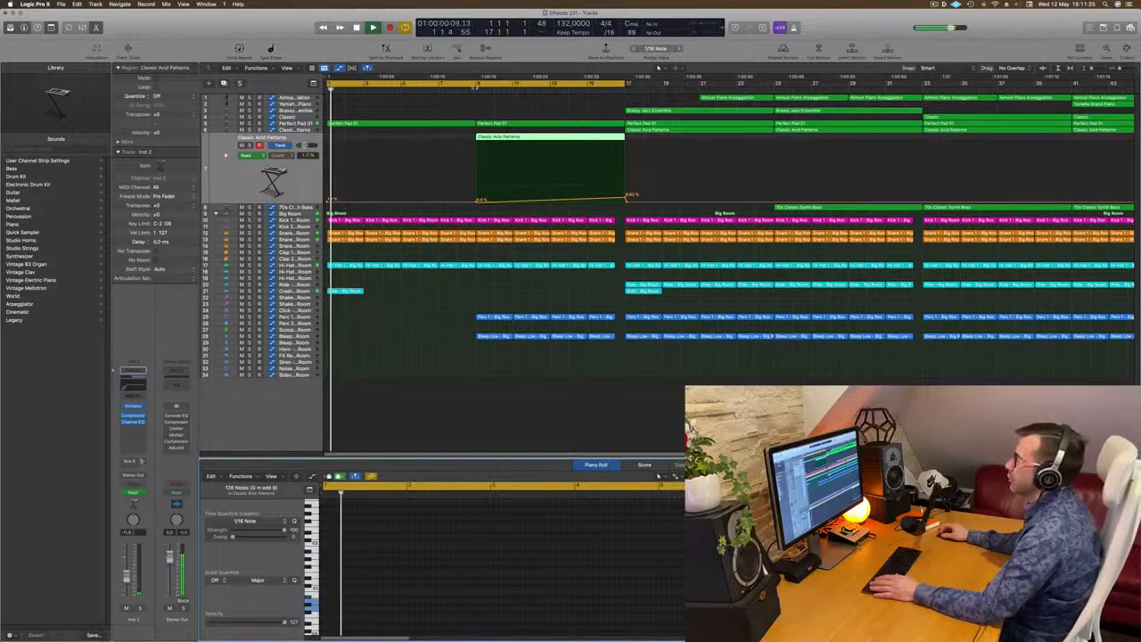
click(465, 89)
drag(500, 309, 607, 357)
key(Delete)
scroll(478, 92, down, 5)
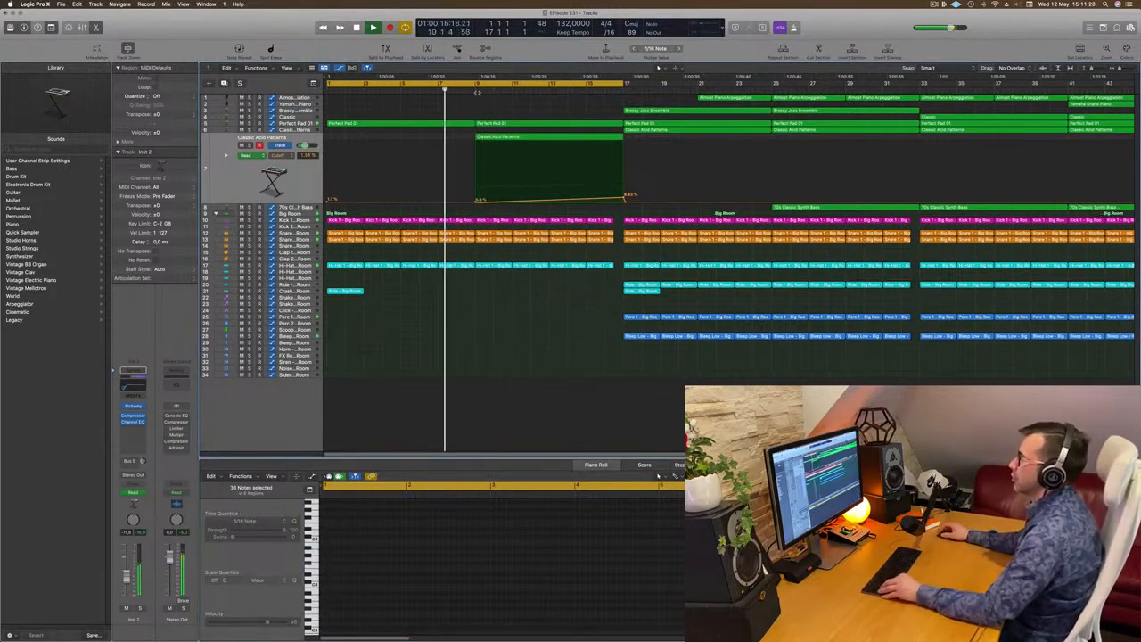
- In the moved Classic Acid Patterns region, replace the higher notes from bar 13 with a copy of the notes from bars 9 to 13
scroll(478, 92, up, 2)
click(469, 139)
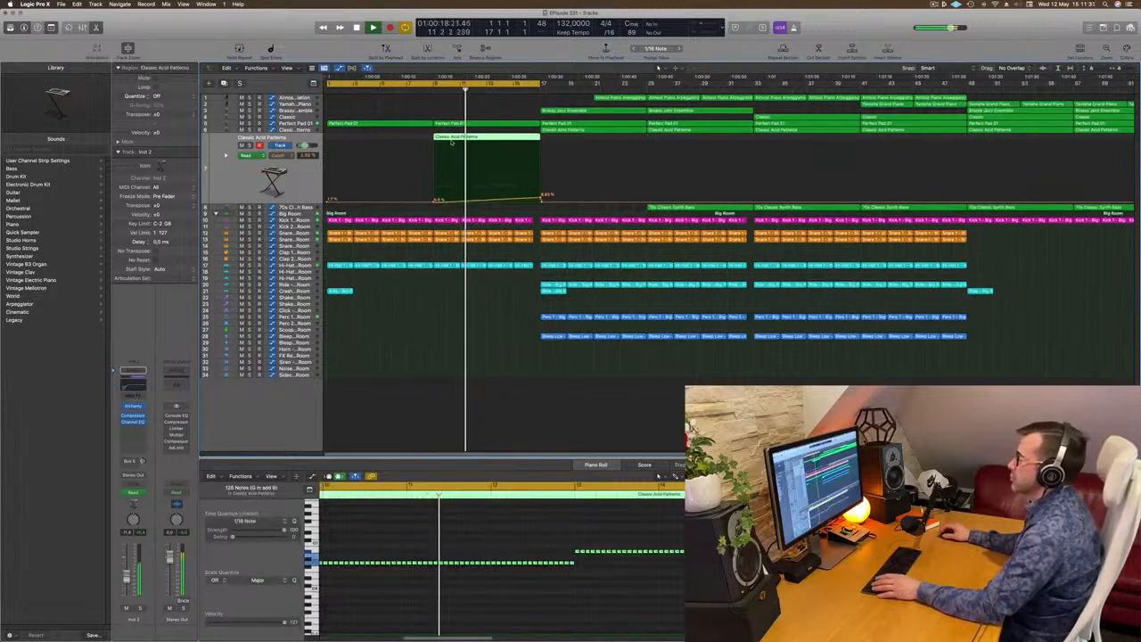
drag(582, 543, 689, 587)
drag(685, 630, 321, 525)
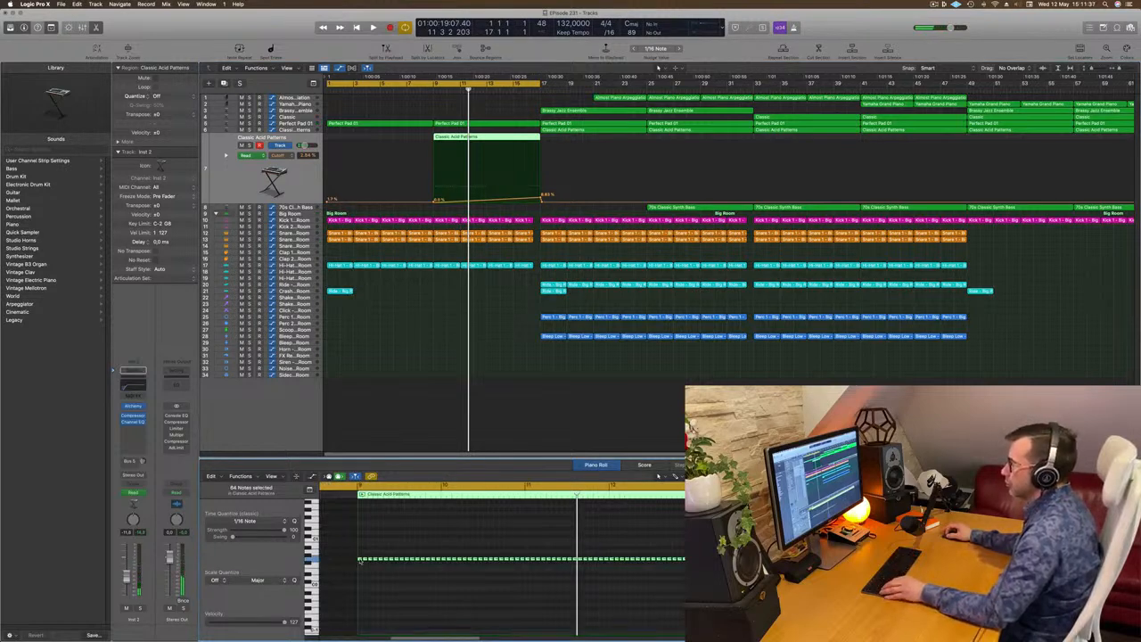
drag(360, 560, 612, 560)
drag(705, 556, 697, 560)
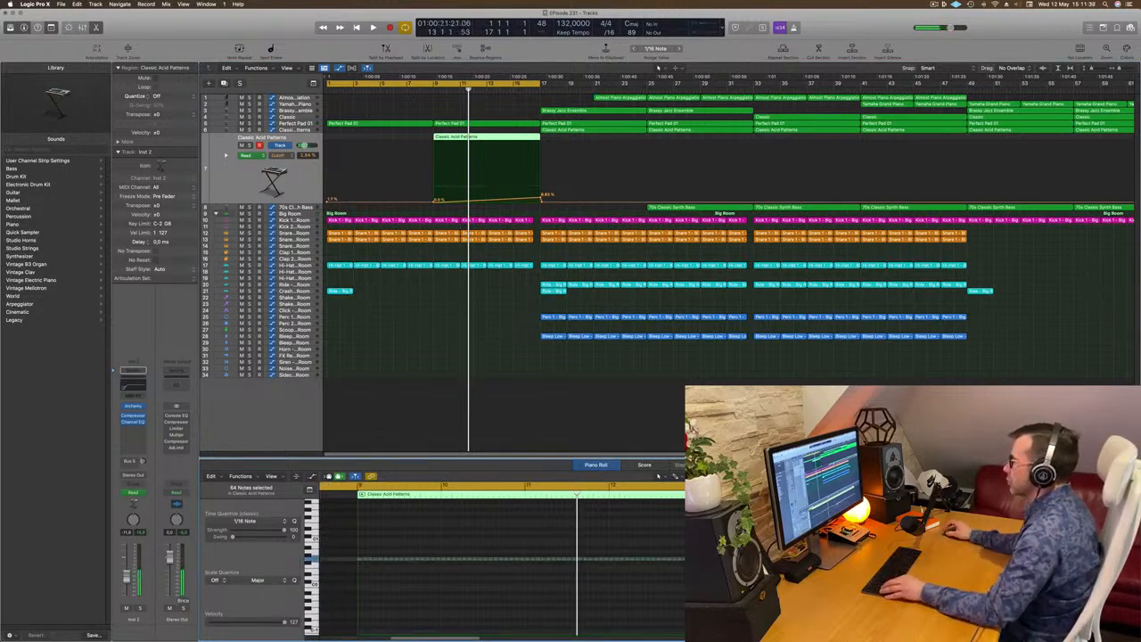
- Restart playback and copy the Crash track's region at bar 1 to bar 9
key(space)
scroll(467, 296, down, 3)
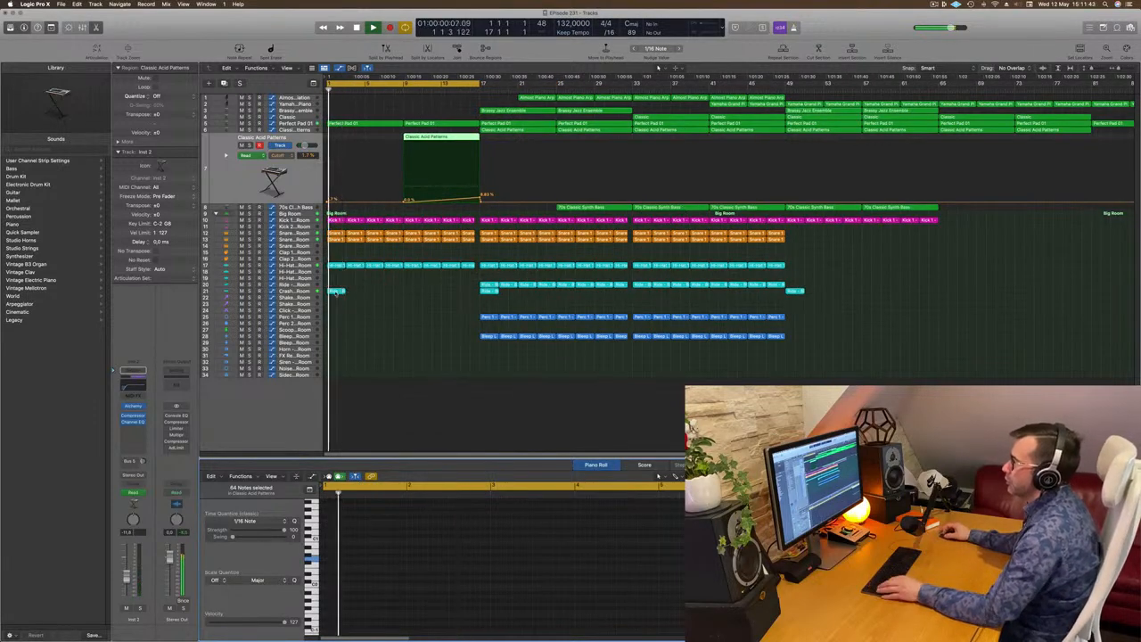
drag(335, 290, 412, 293)
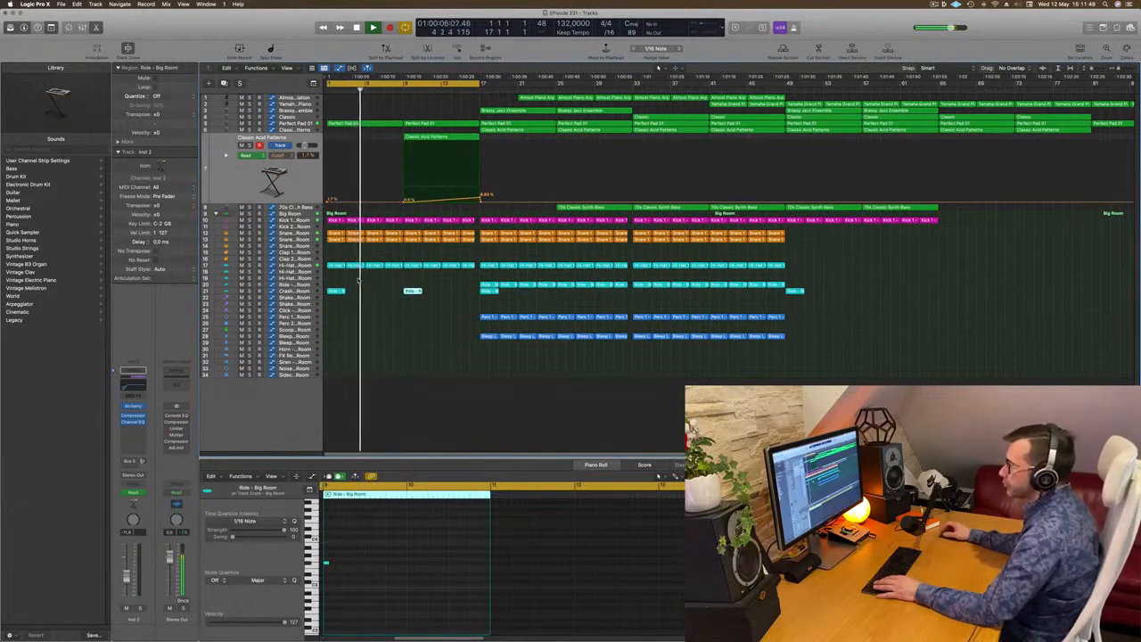
- Select the Snare 1 track during playback and check its automation mode, keeping it on Read
click(294, 239)
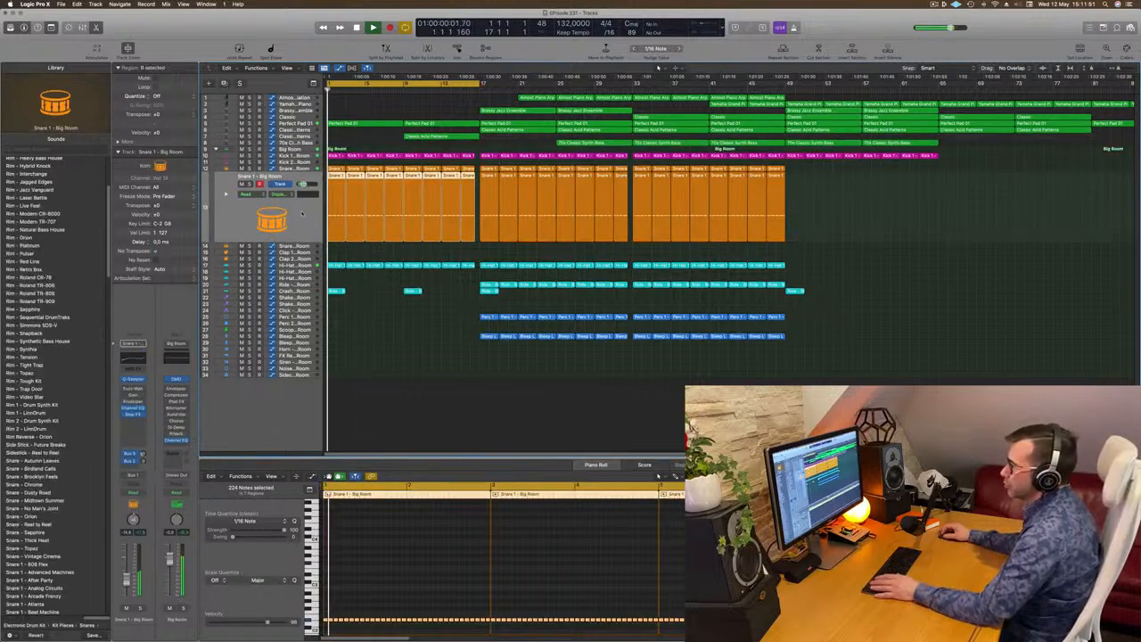
click(132, 492)
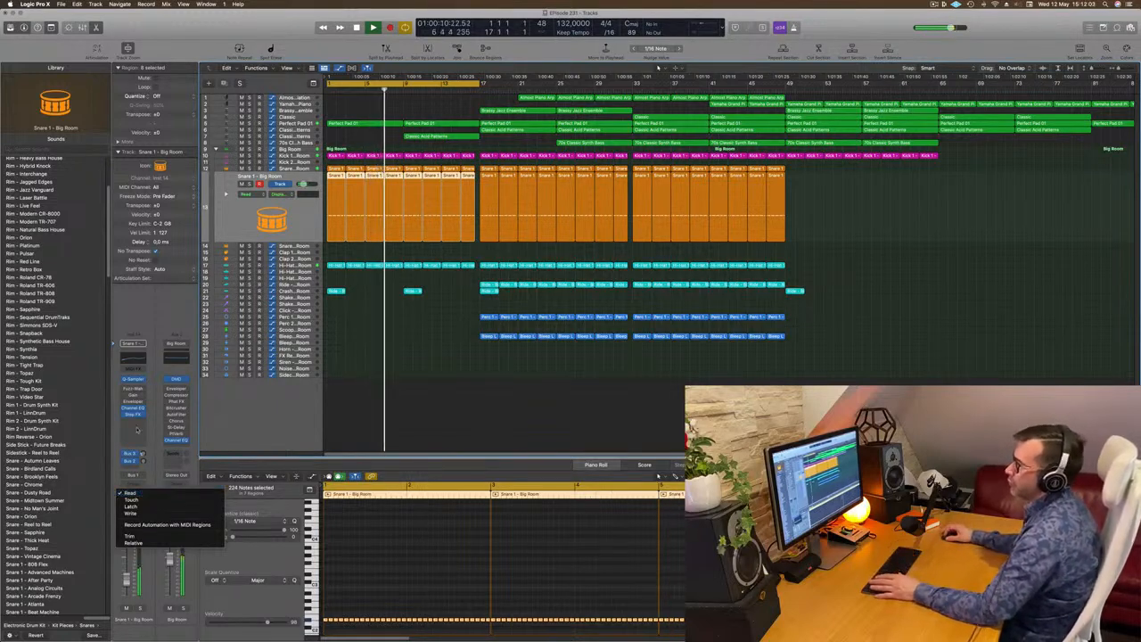
click(123, 492)
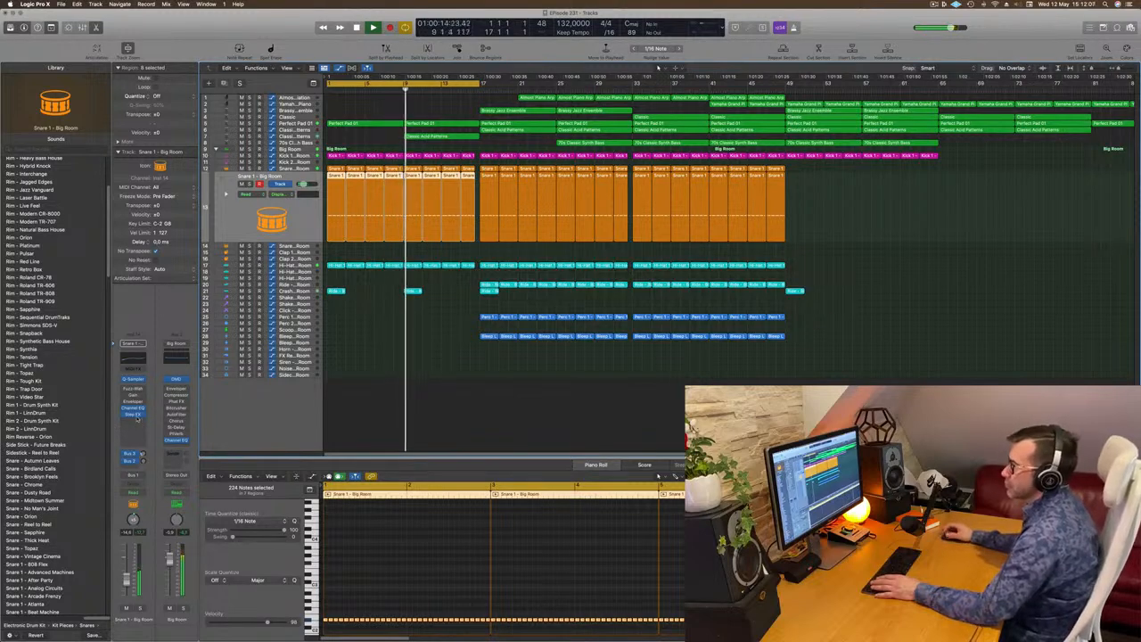
- Turn off the 88 Hz low-cut band in the Channel EQ of the duplicated Classic Acid Patterns track
click(310, 137)
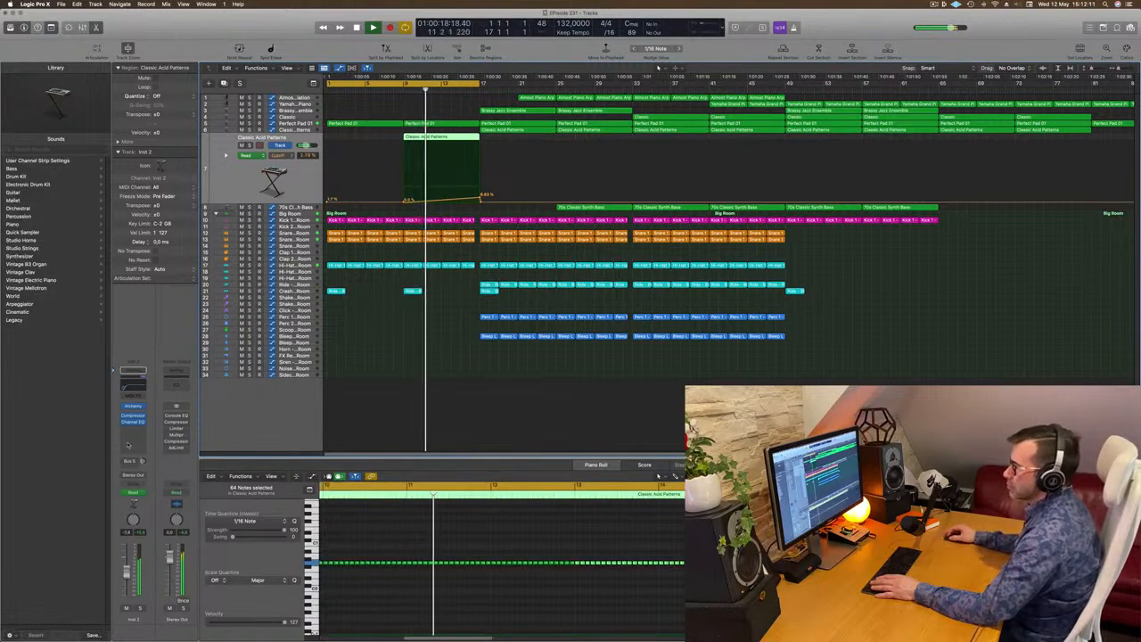
click(125, 389)
key(space)
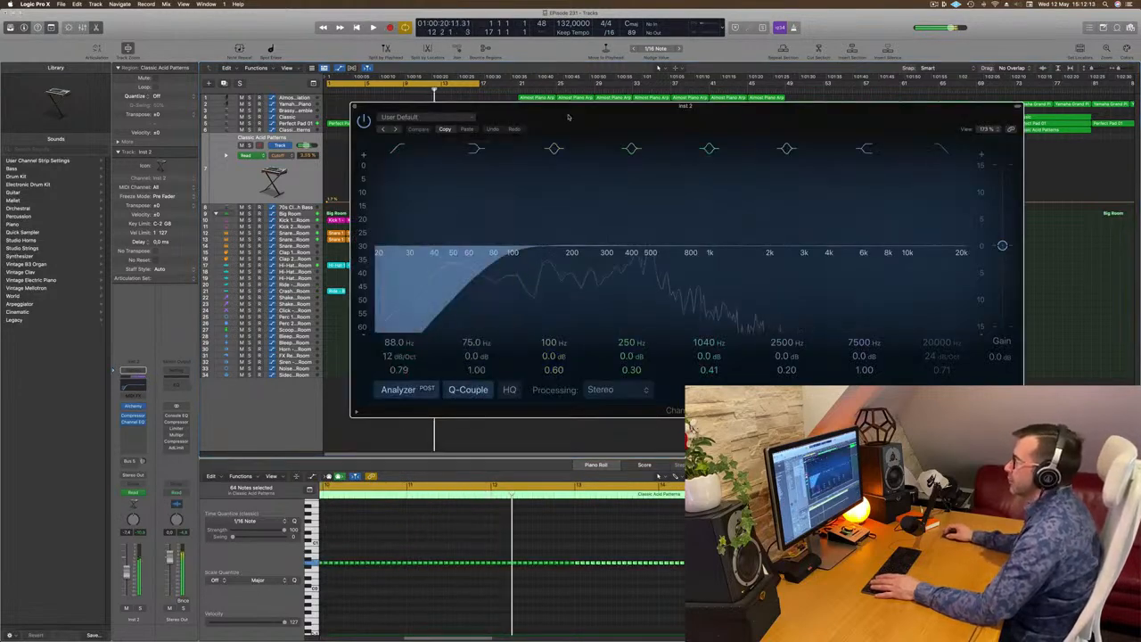
drag(568, 105, 785, 220)
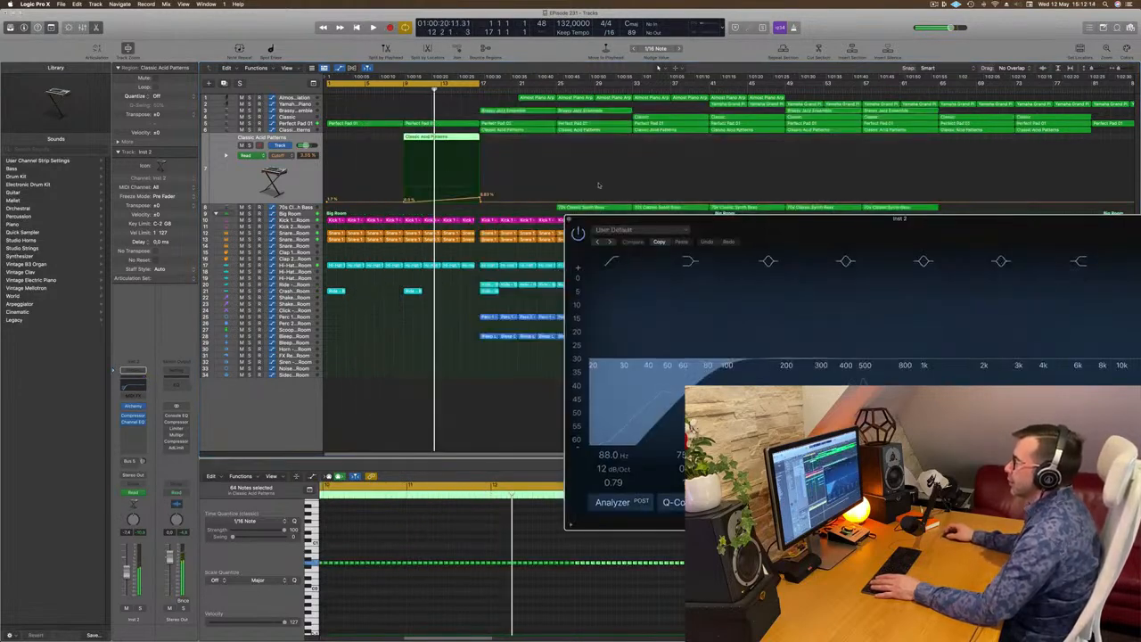
click(612, 261)
- Audition the acid part from bar 9 while watching the EQ analyzer, and close the EQ
key(space)
click(402, 92)
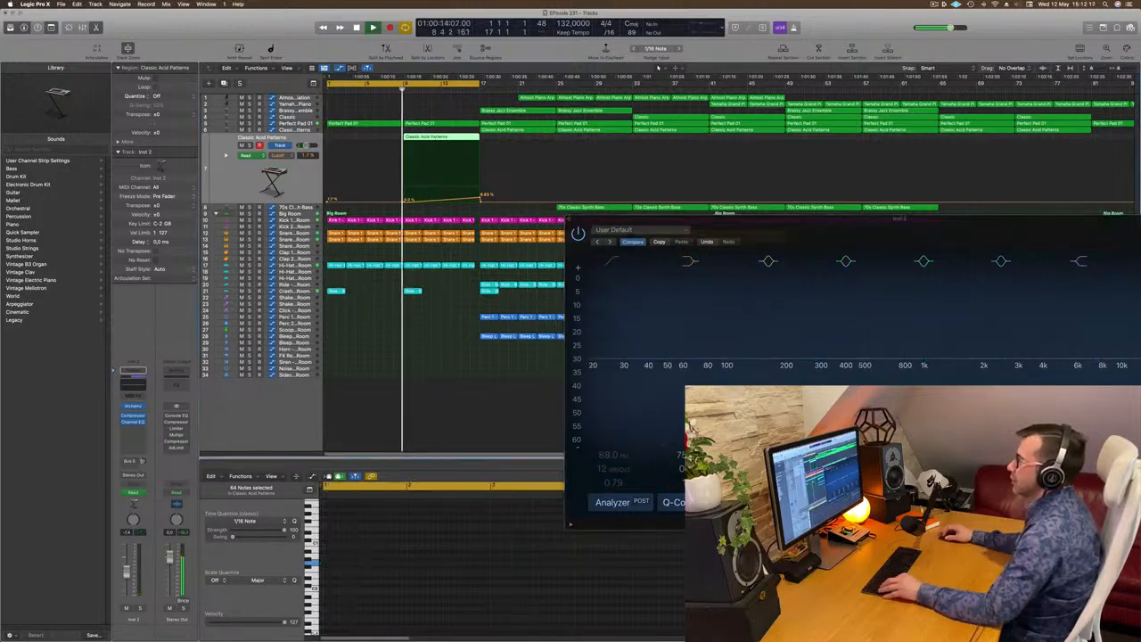
drag(644, 239, 544, 260)
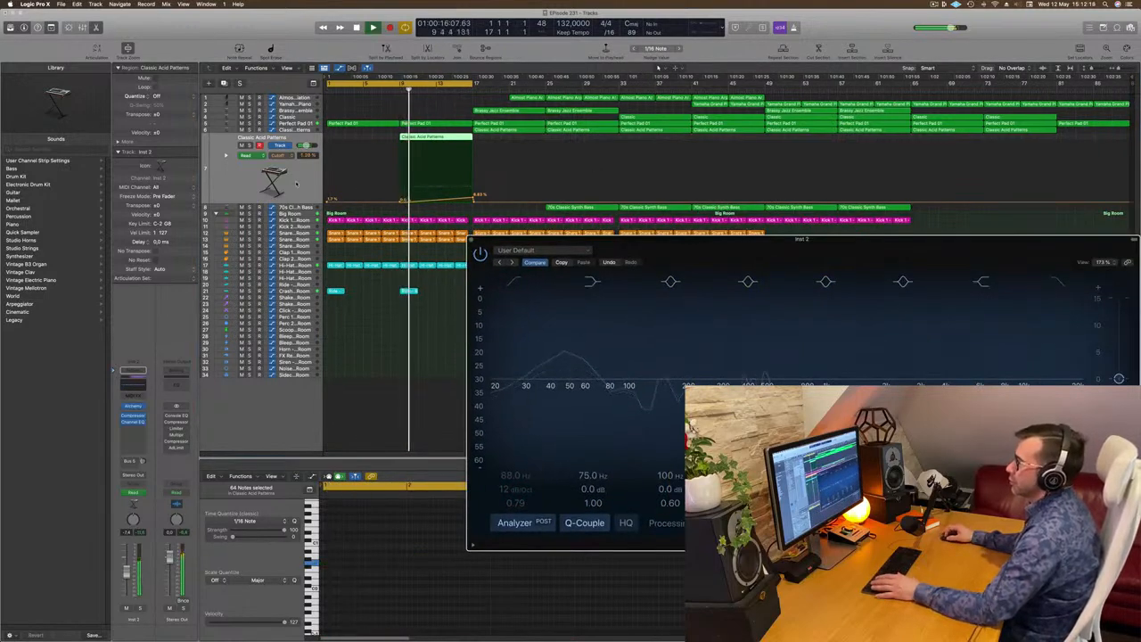
click(296, 184)
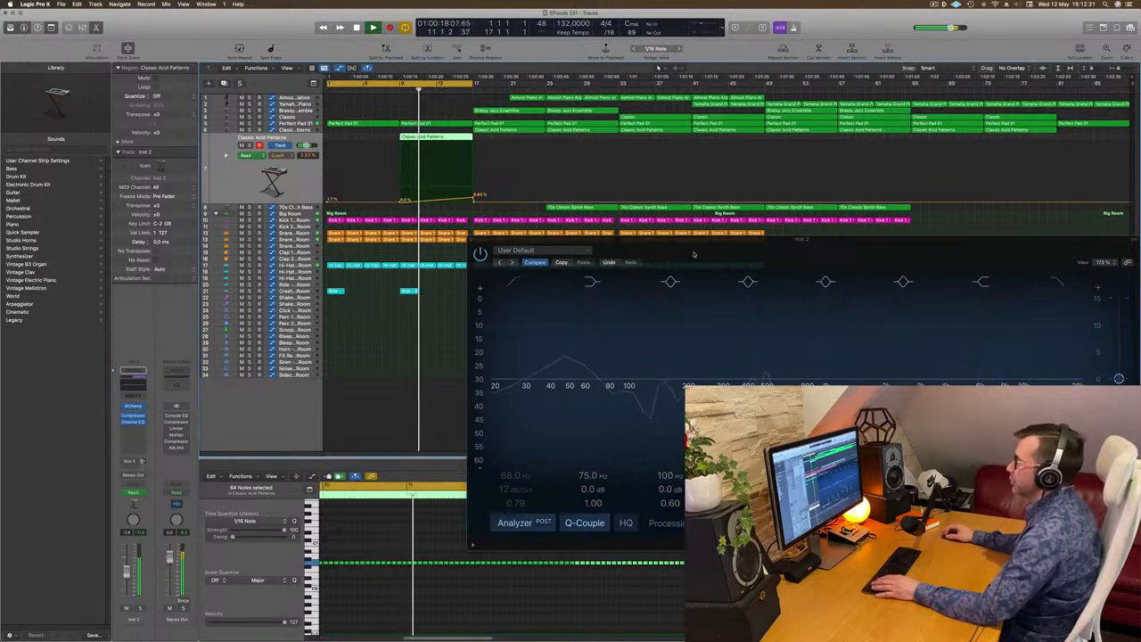
drag(542, 248, 459, 292)
click(389, 285)
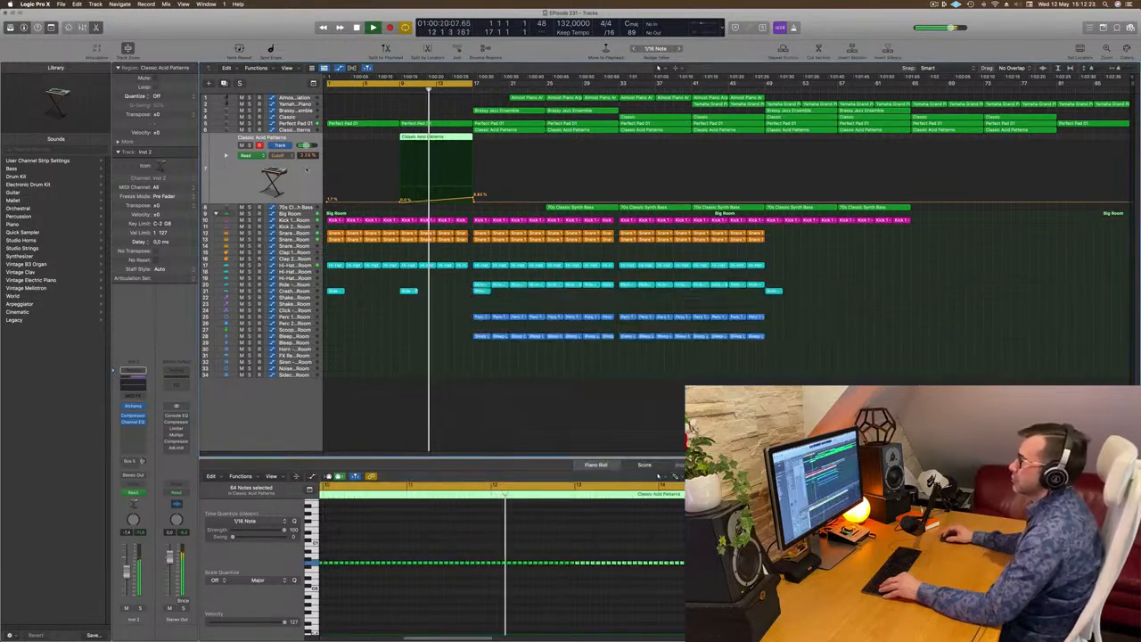
- Raise the duplicated acid track's cutoff automation at bar 17 to 10.4 %, and dip Perfect Pad 01's cutoff just after bar 9 to about 15 %
drag(474, 198, 475, 196)
key(Return)
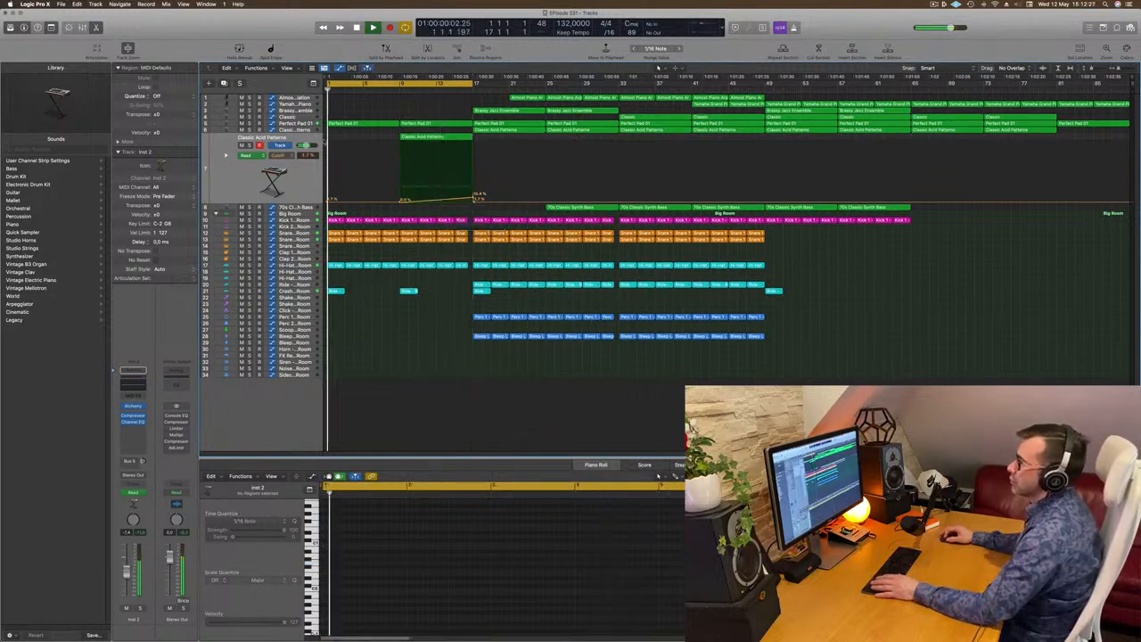
click(305, 124)
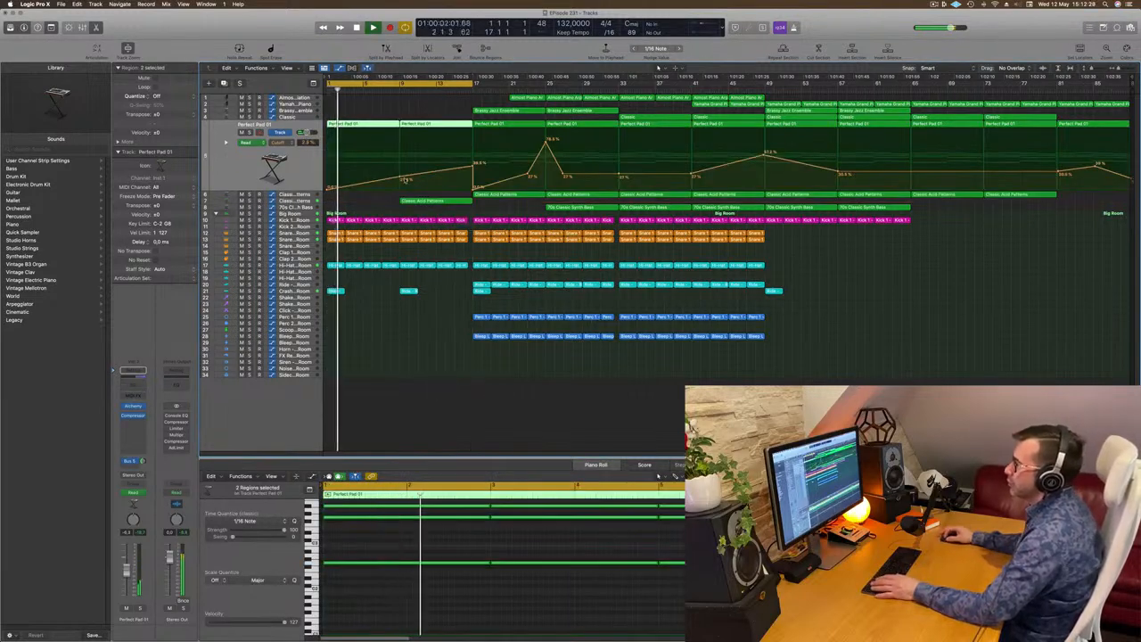
click(405, 182)
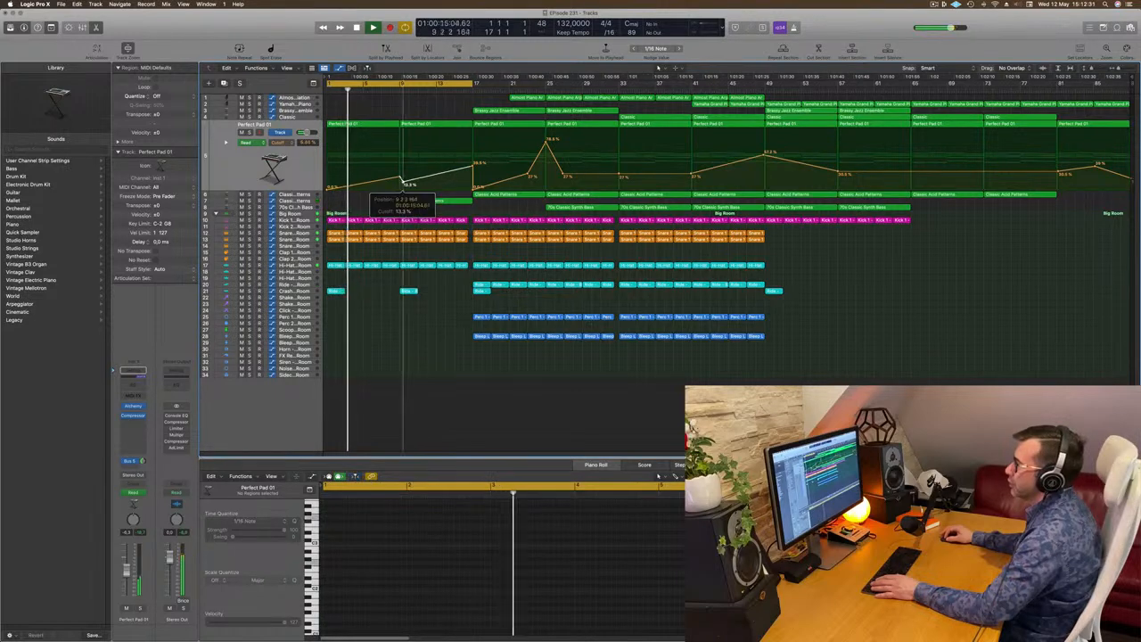
- Open the Compressor on Perfect Pad 01, watch its gain reduction during playback, and close it
click(294, 125)
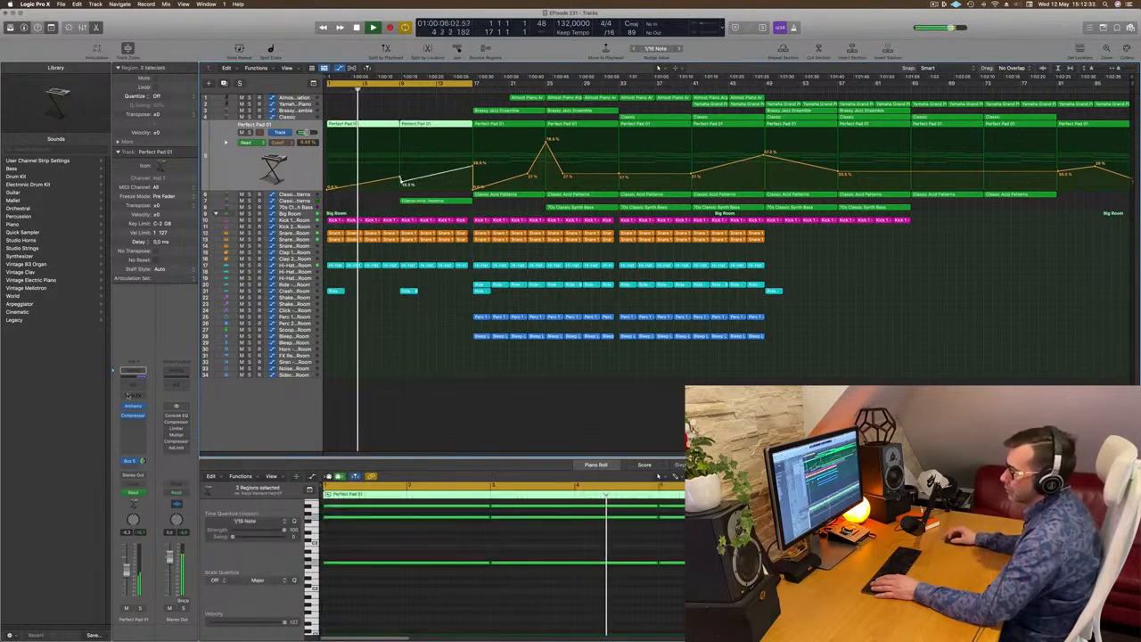
click(133, 416)
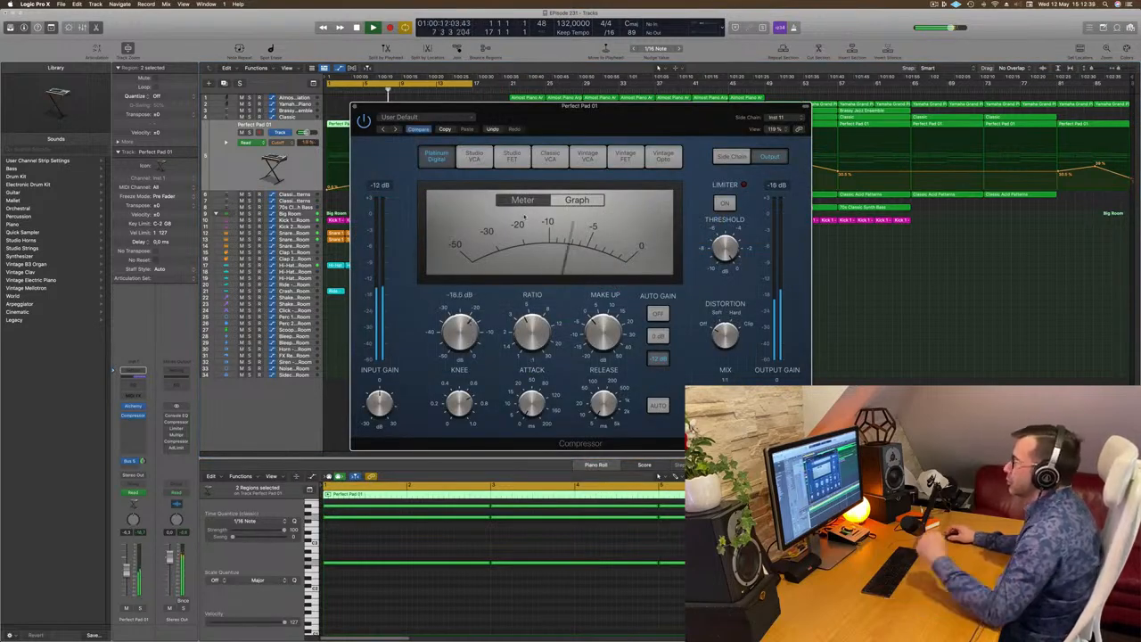
click(354, 107)
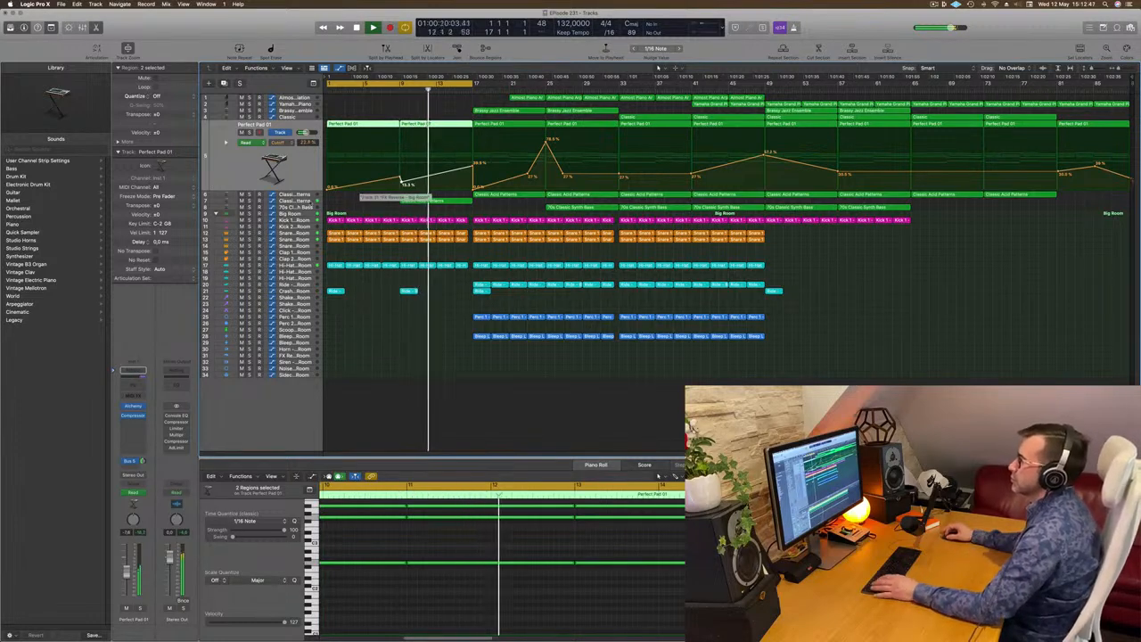
- Select the duplicated Classic Acid Patterns region at bar 9 and audition the intro again from bar 1
click(431, 203)
key(space)
key(space)
scroll(453, 186, up, 6)
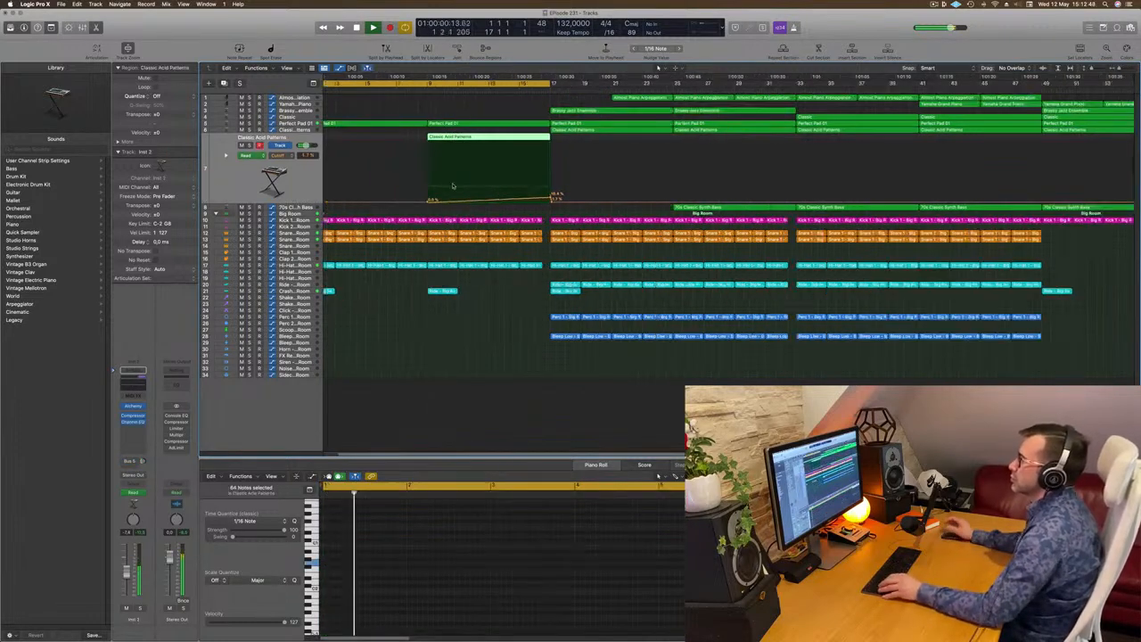
scroll(453, 186, down, 4)
scroll(453, 187, down, 1)
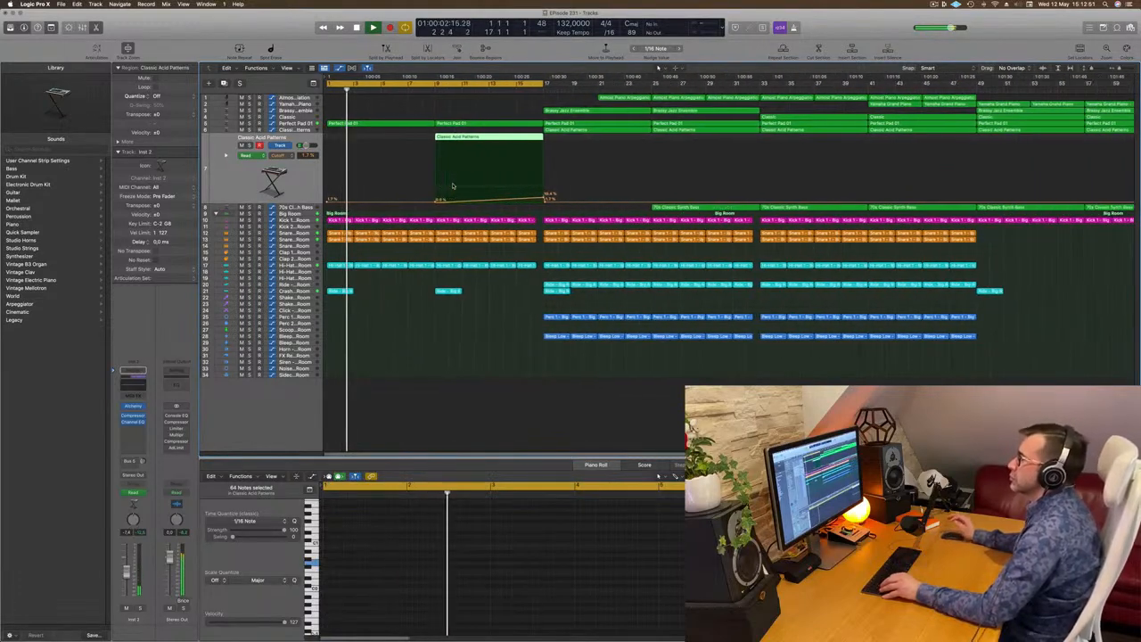
scroll(453, 187, down, 1)
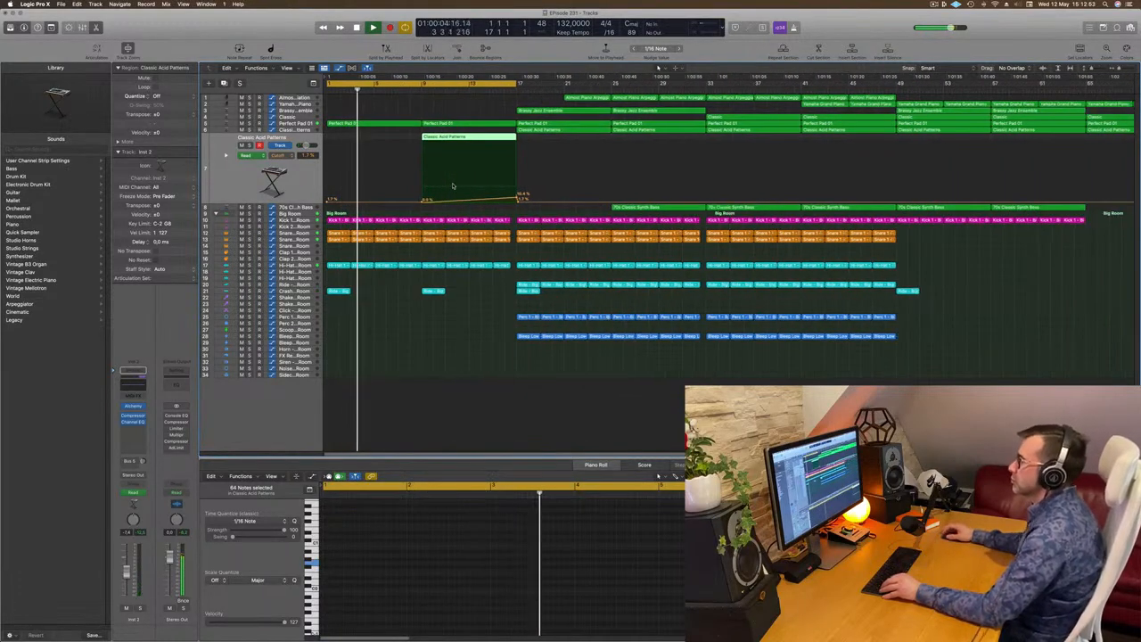
- Open the Step FX plug-in on the Snare 1 track and set the track's automation mode to Touch
click(284, 239)
key(space)
key(space)
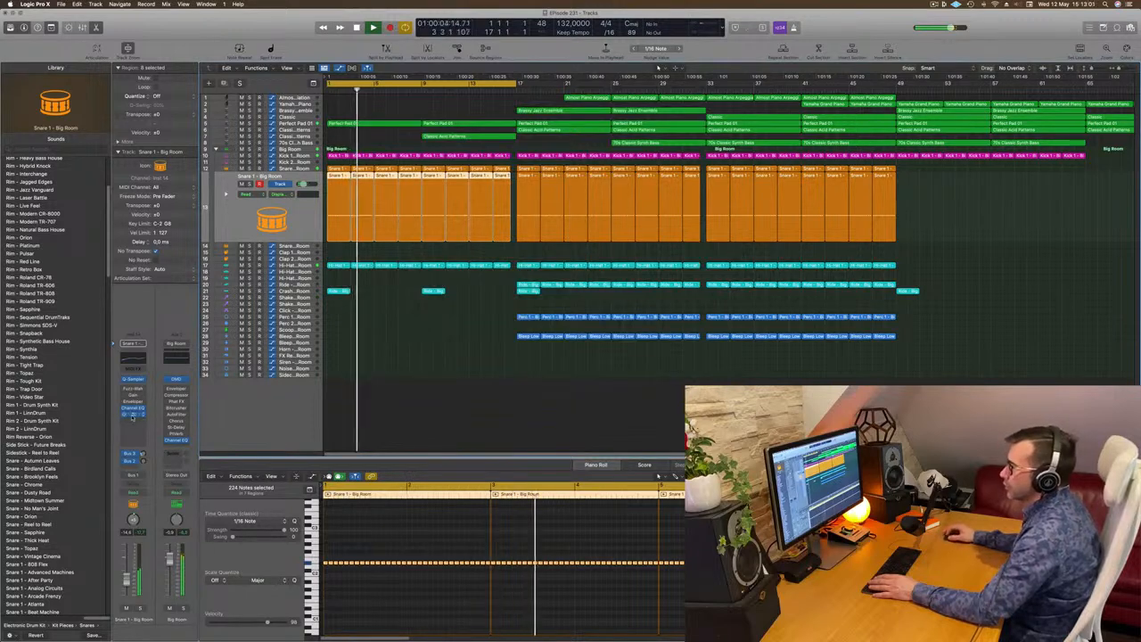
click(132, 416)
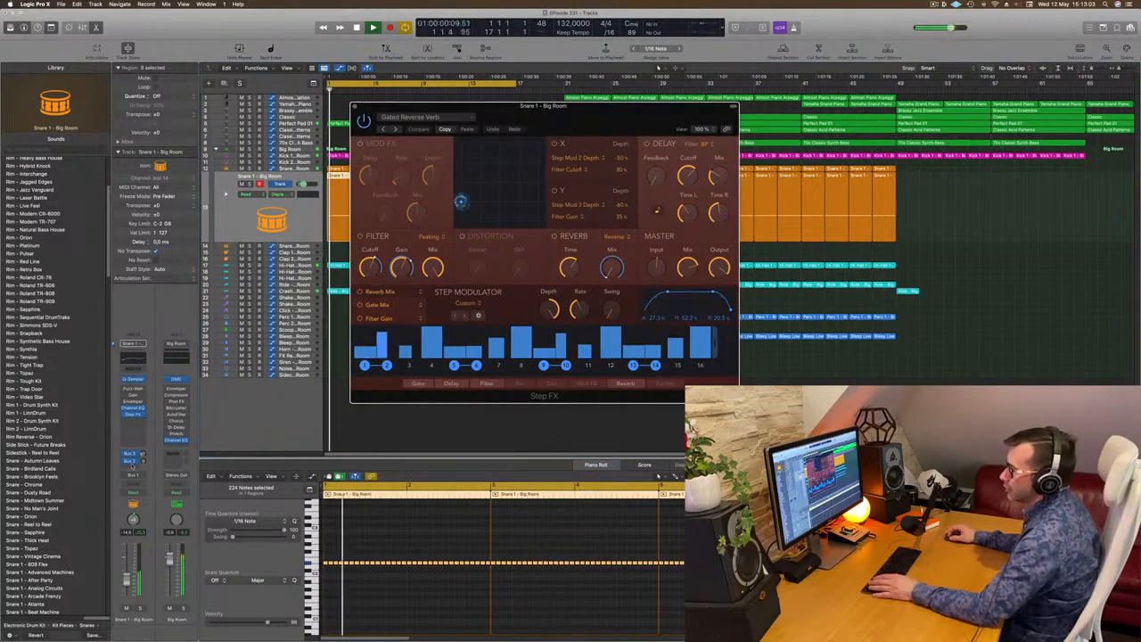
click(130, 494)
click(131, 500)
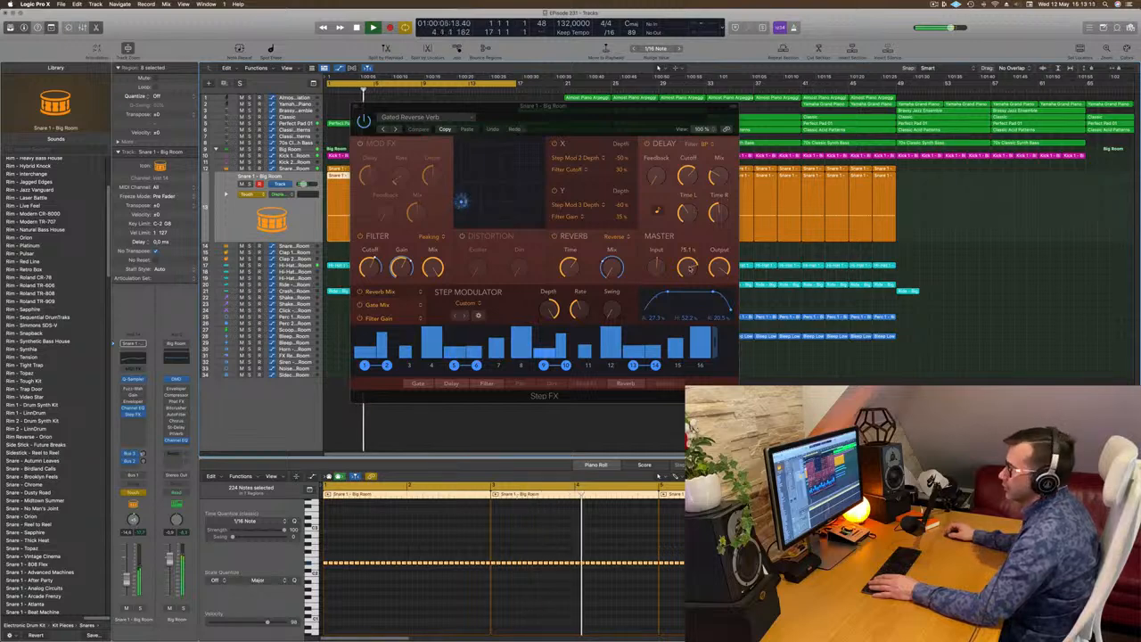
- Record automation of Step FX's master Mix on Snare 1 around bar 5, stop playback and close the plug-in
click(690, 268)
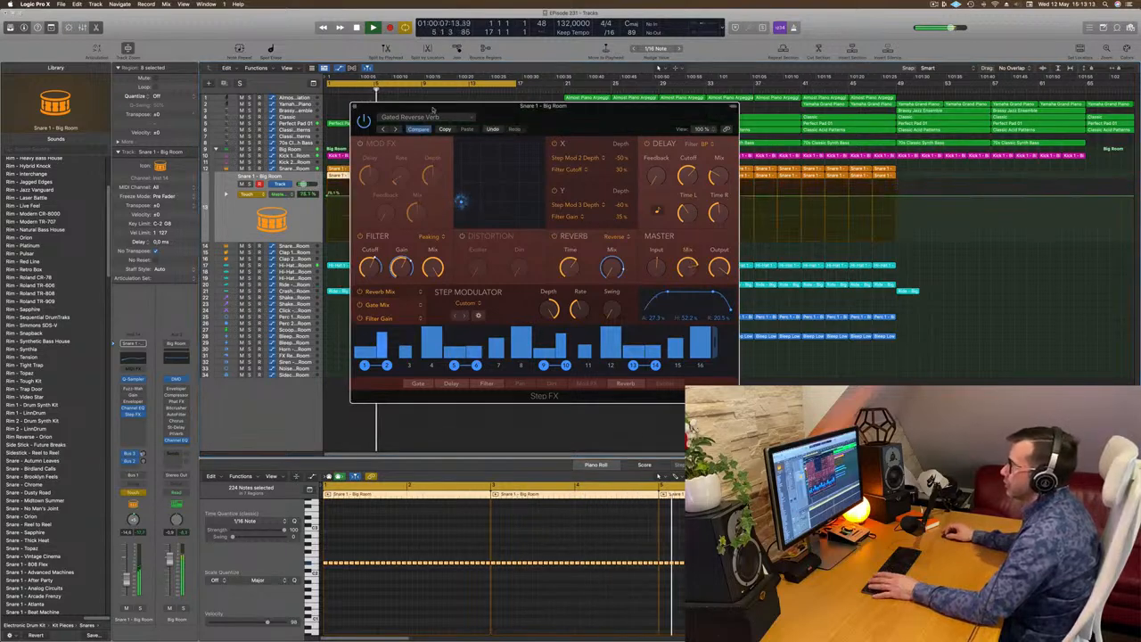
click(354, 108)
key(space)
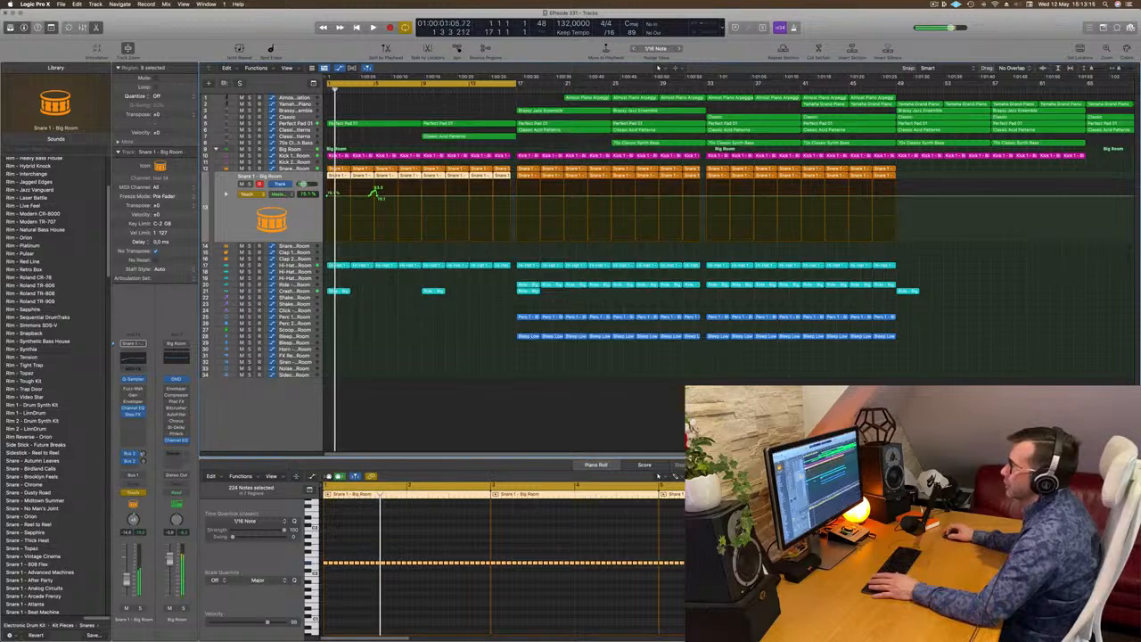
- Clear the recorded wobble from Snare 1's Mix automation, raise its start point at bar 1 to 100 %, and return the track to Read mode
drag(378, 195, 326, 195)
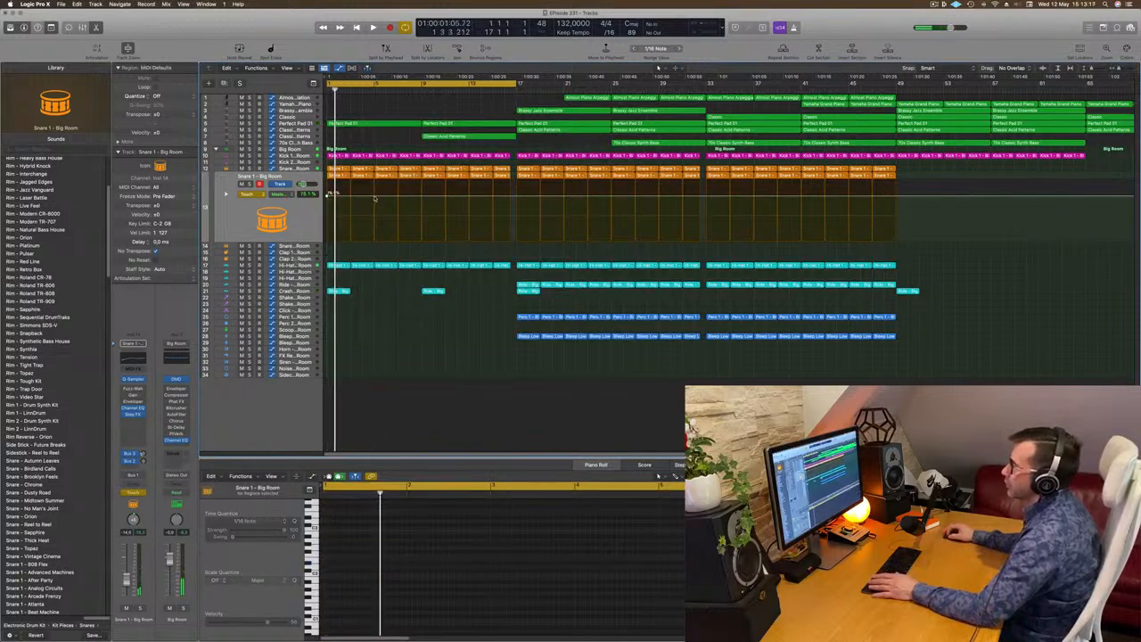
drag(329, 197, 329, 179)
click(245, 195)
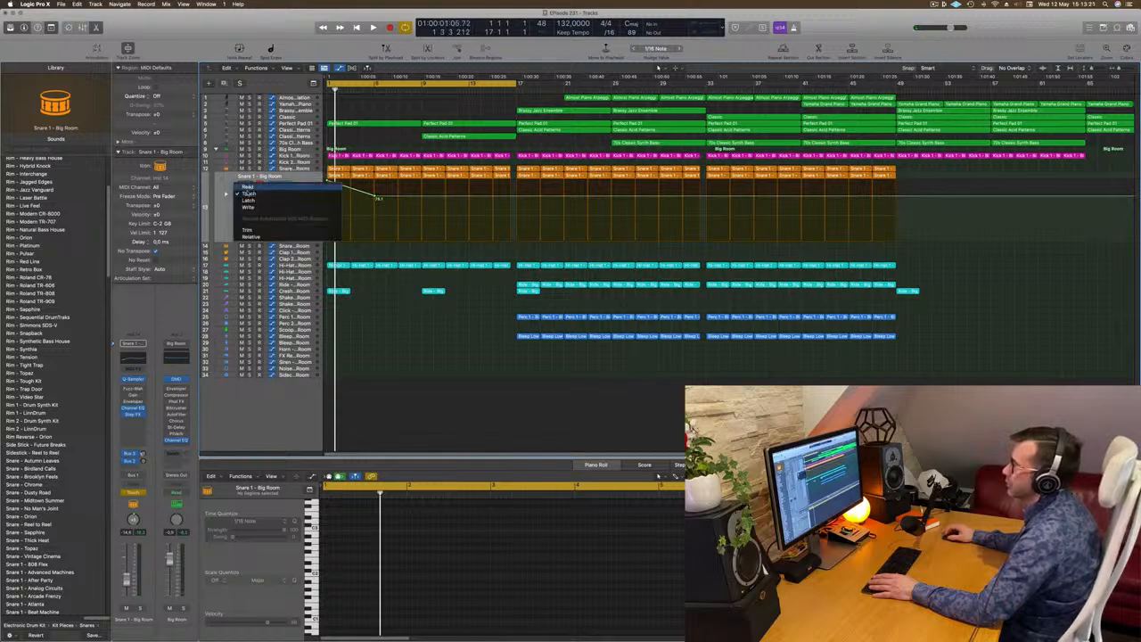
click(247, 187)
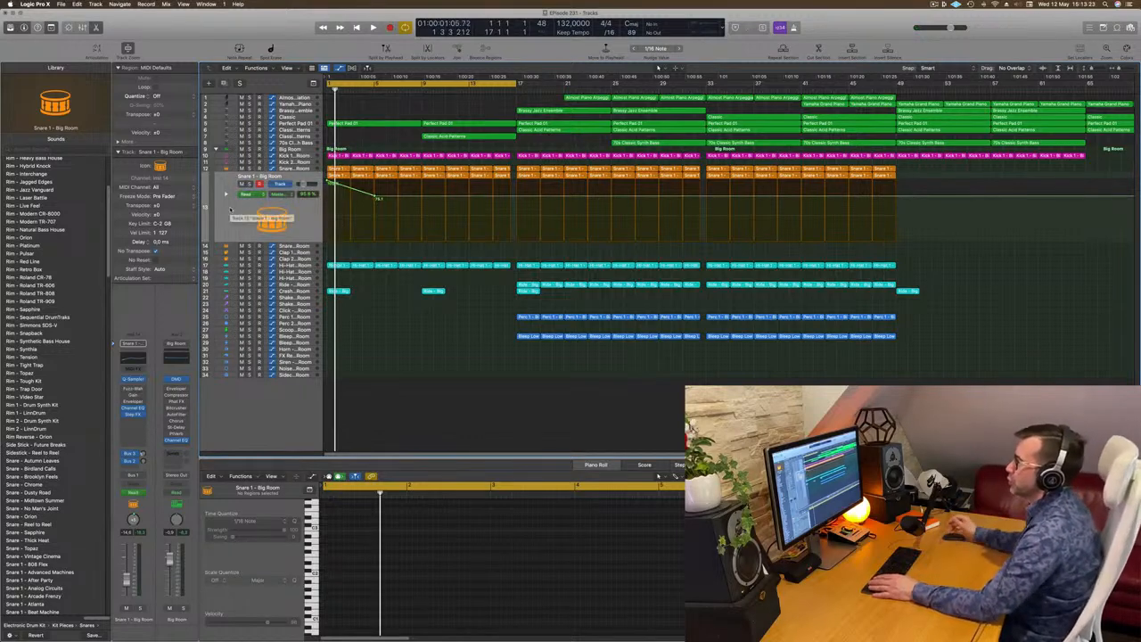
- Reshape Snare 1's Mix automation into one straight ramp ending at about 48 % at bar 9, with the bar 5 point removed
key(space)
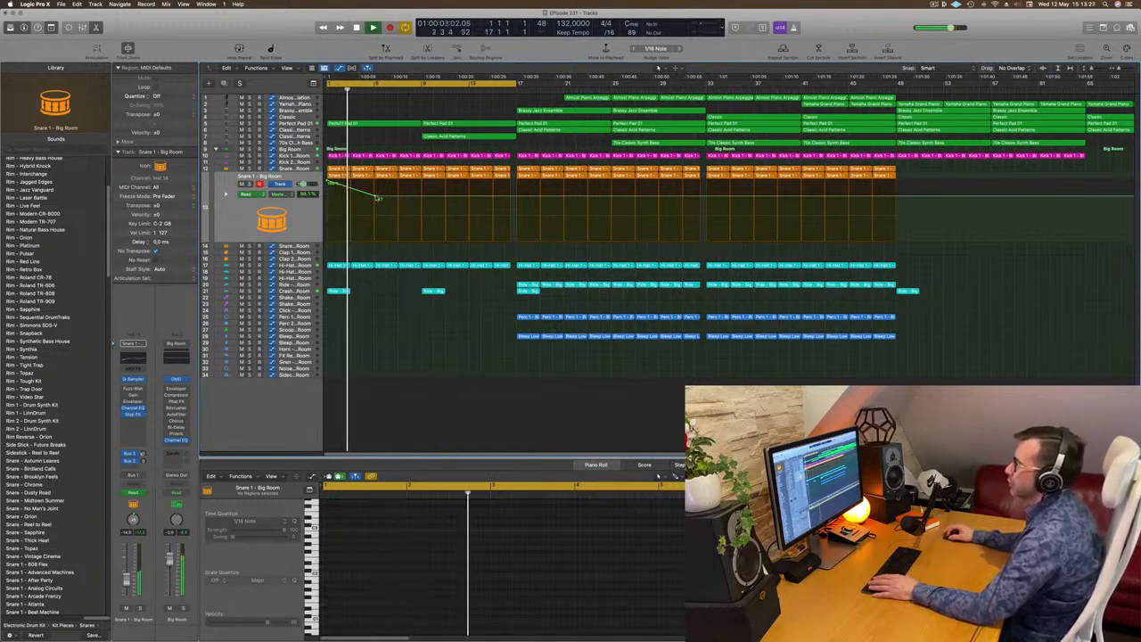
drag(377, 198, 426, 182)
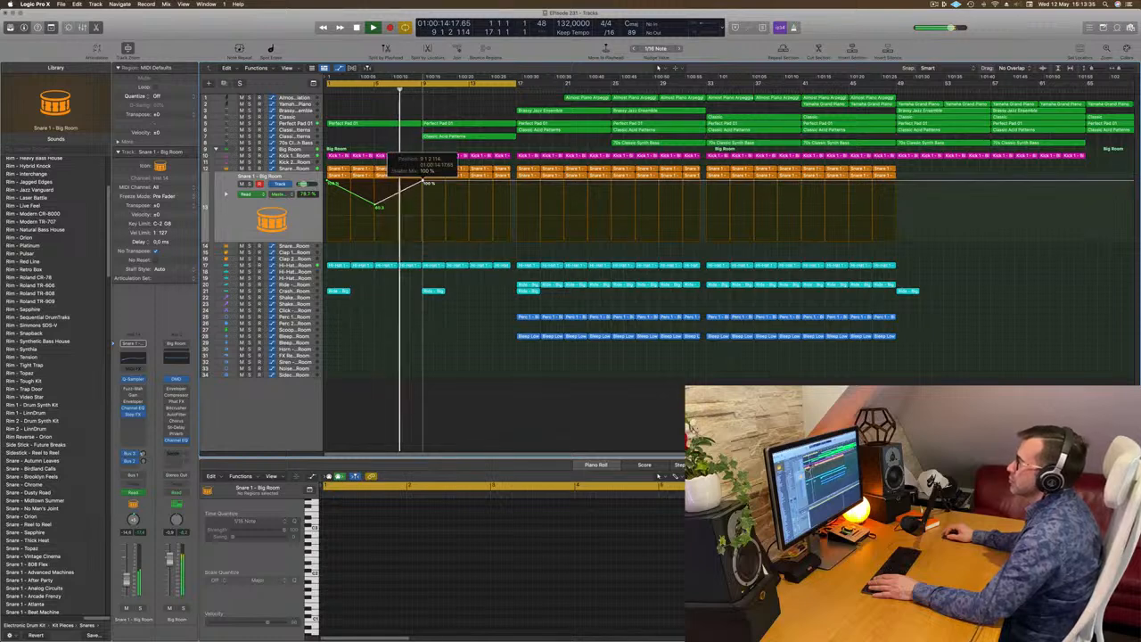
key(Return)
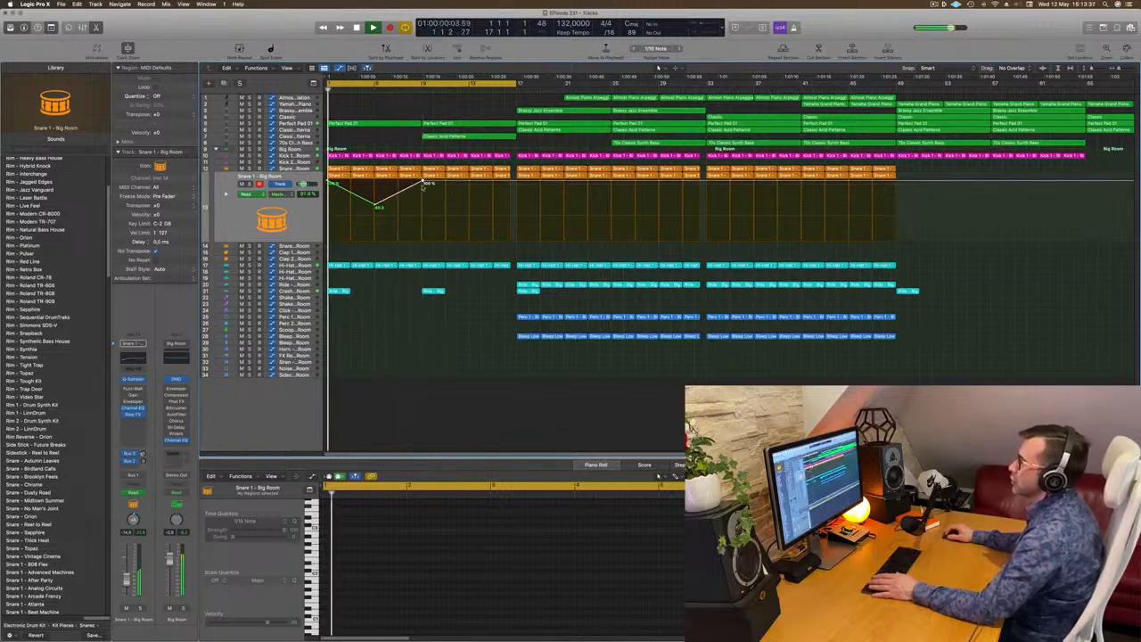
click(374, 205)
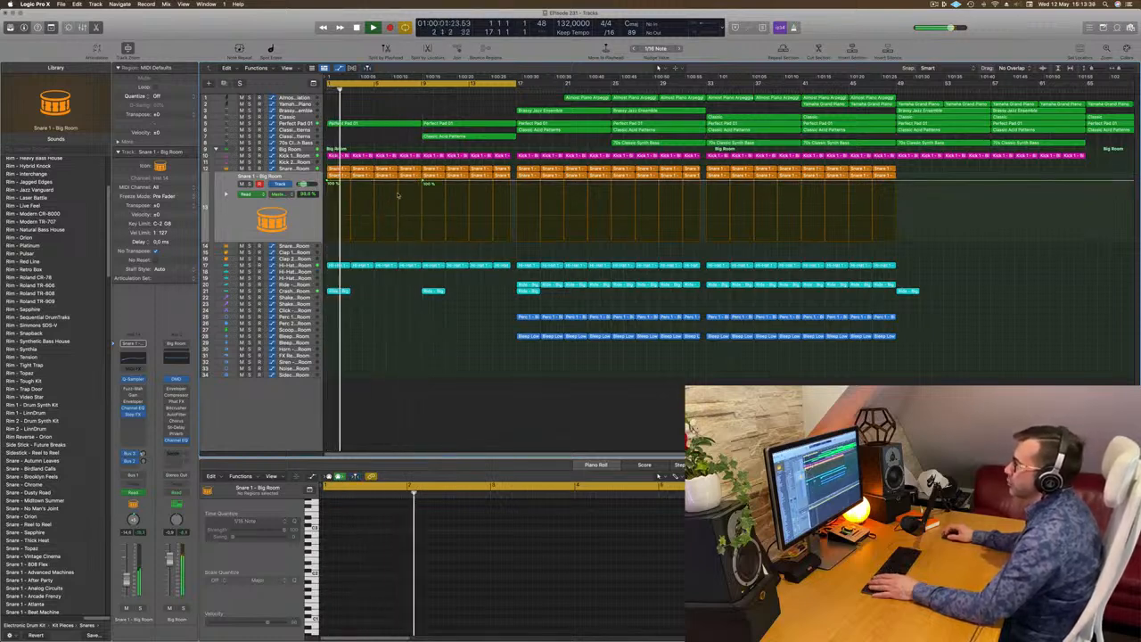
drag(422, 181, 424, 215)
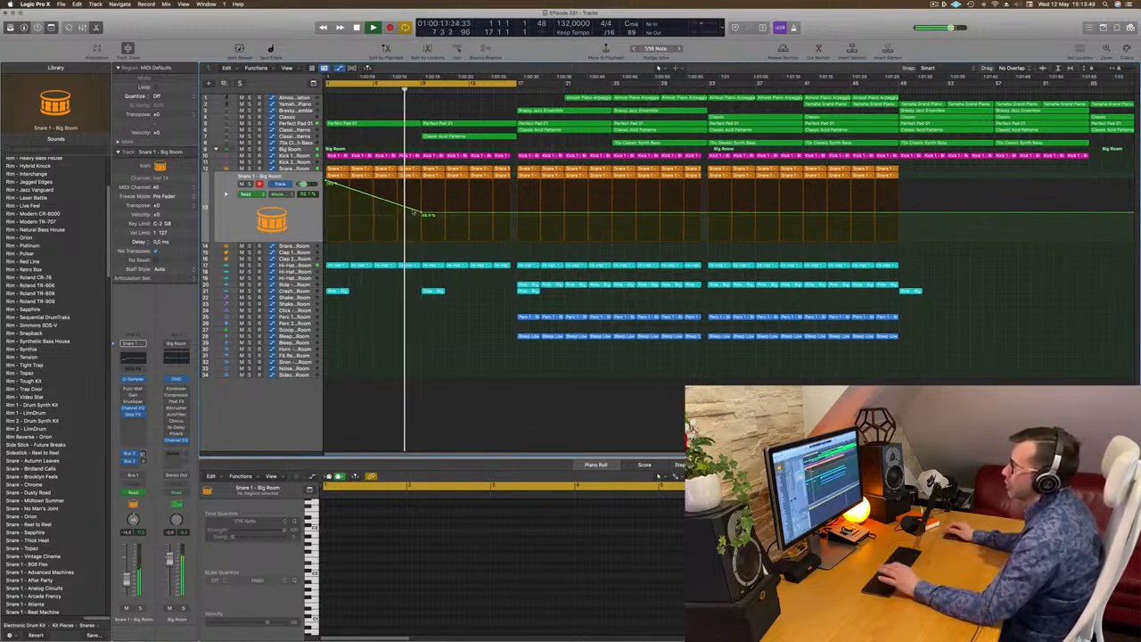
- Make Snare 1's Mix automation jump up to about 81 % at bar 9 and hold that level
scroll(418, 214, up, 2)
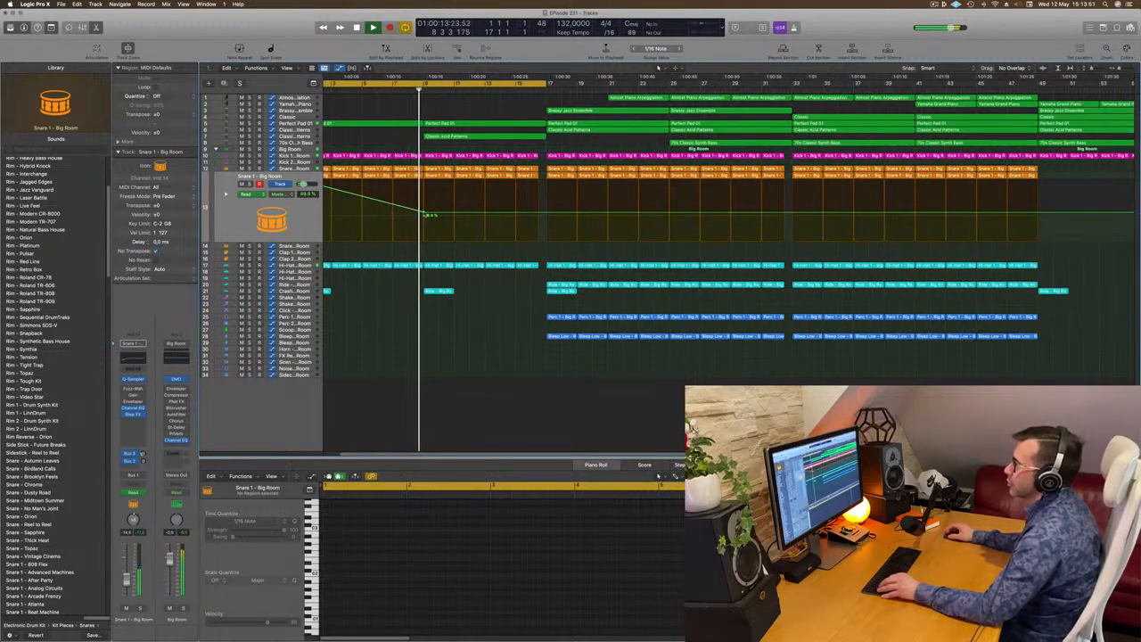
scroll(428, 216, up, 2)
drag(419, 214, 414, 193)
scroll(414, 204, down, 2)
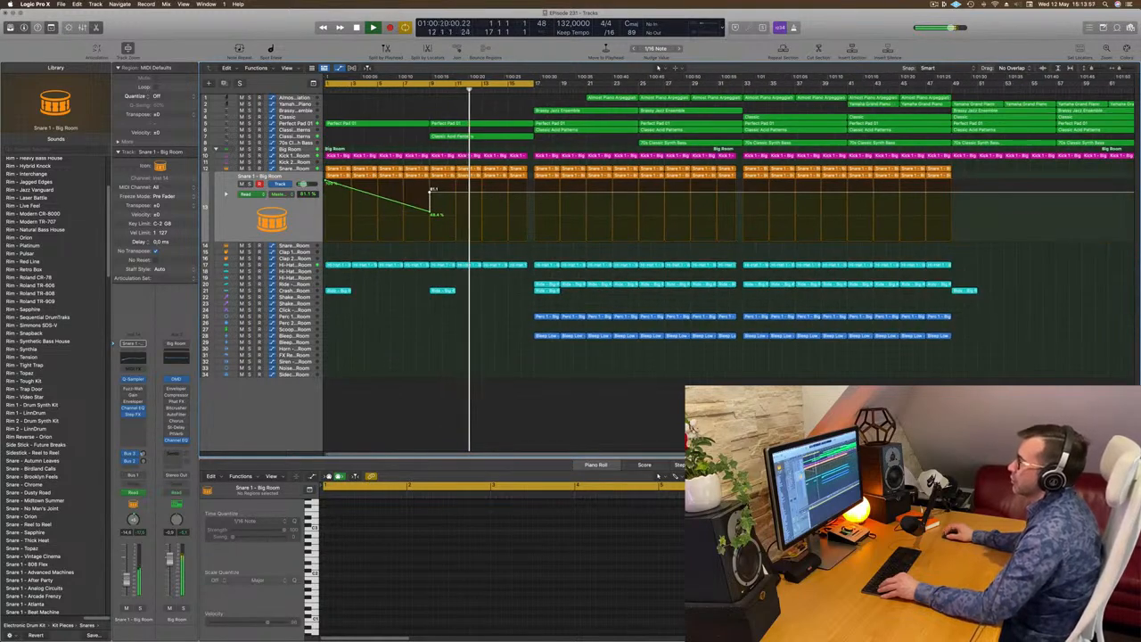
scroll(413, 204, down, 2)
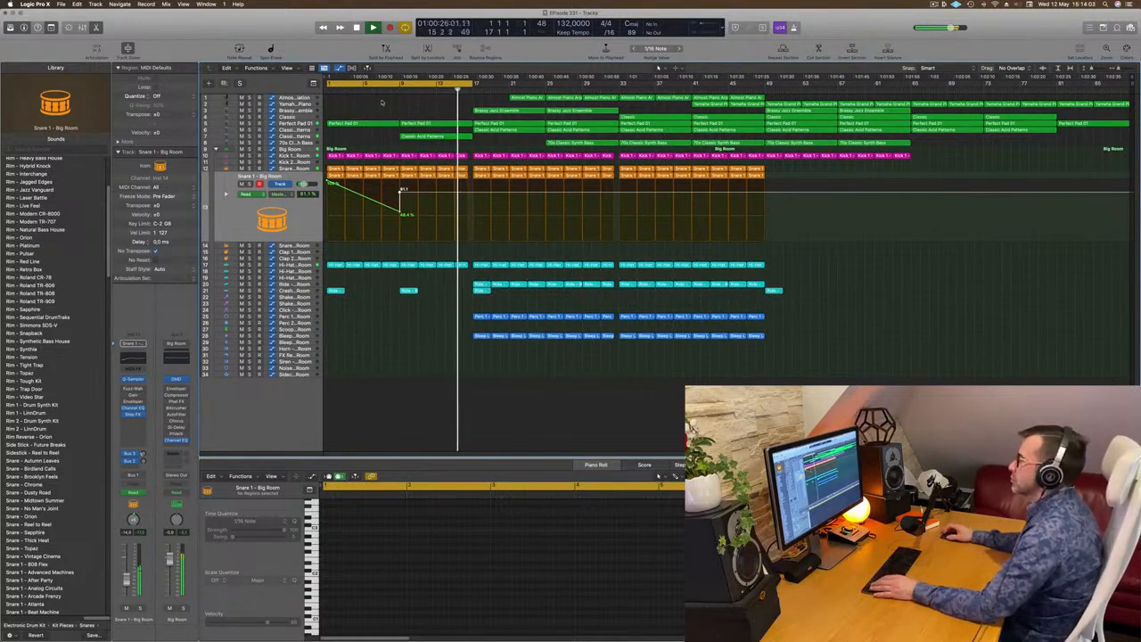
- Set the cycle range to bars 9 to 17 and play that section
click(426, 83)
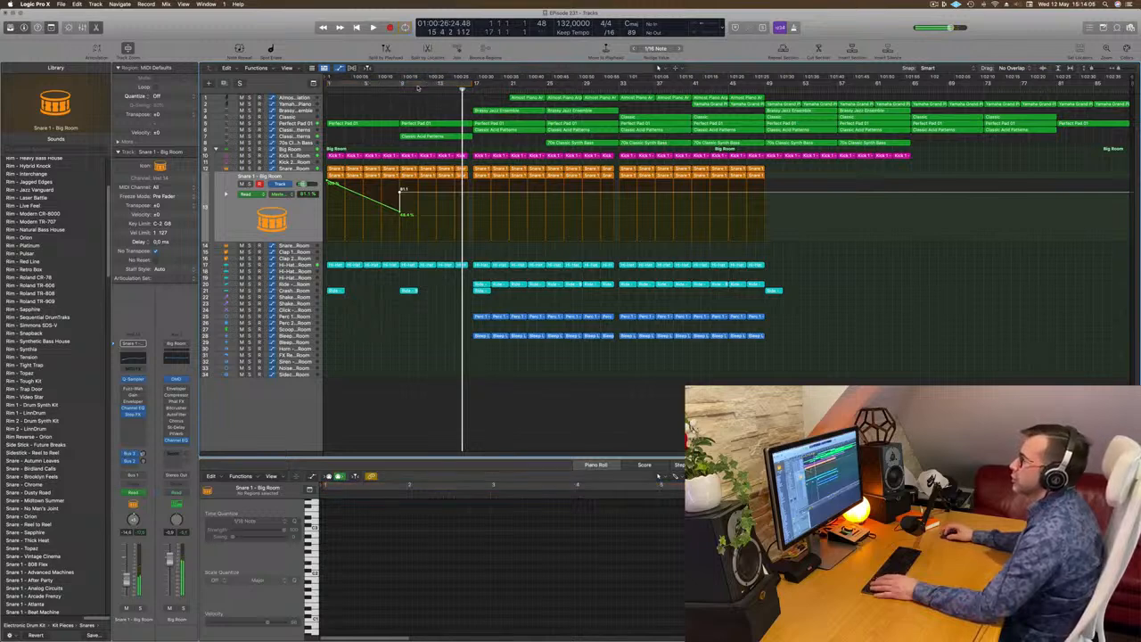
drag(404, 85, 461, 90)
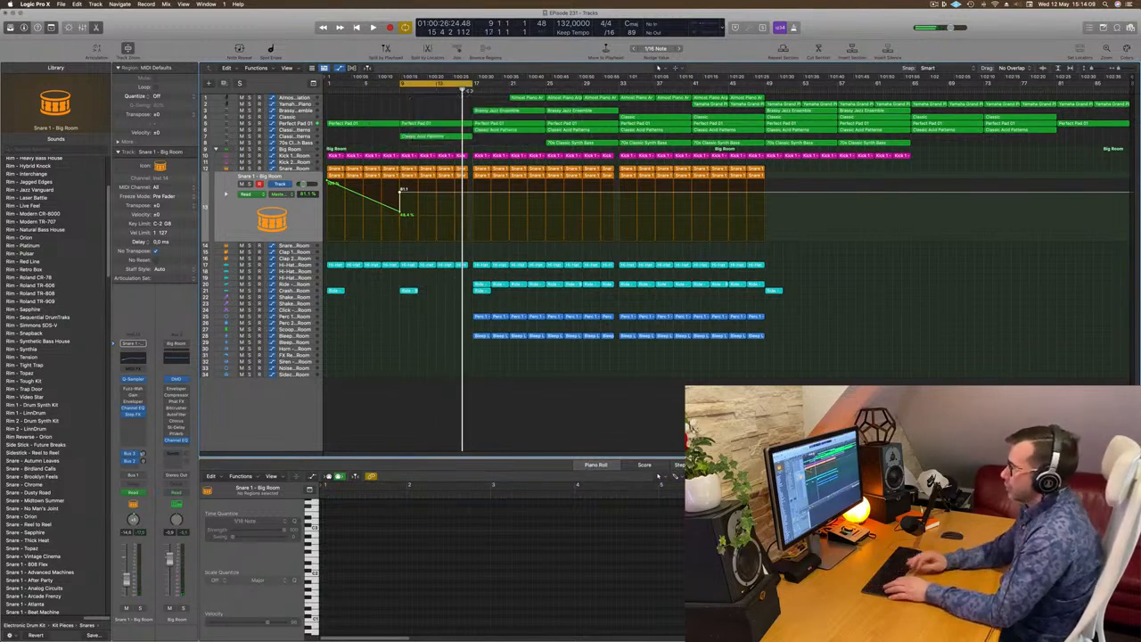
click(395, 122)
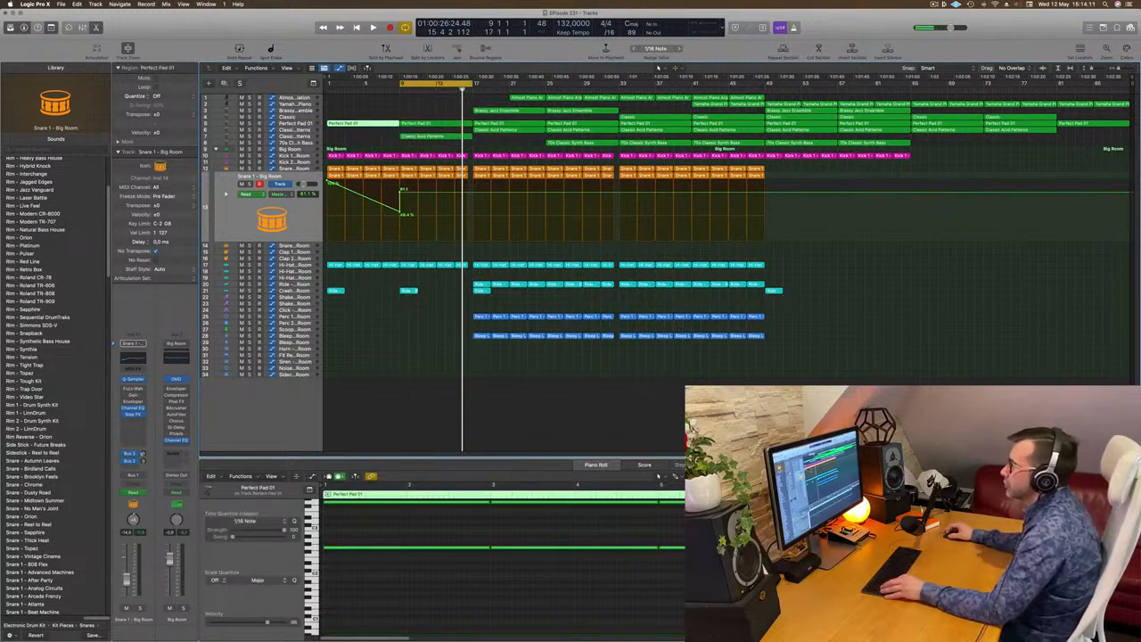
key(super+Right)
key(super+Right)
key(super+Right)
key(super+Right)
key(super+Right)
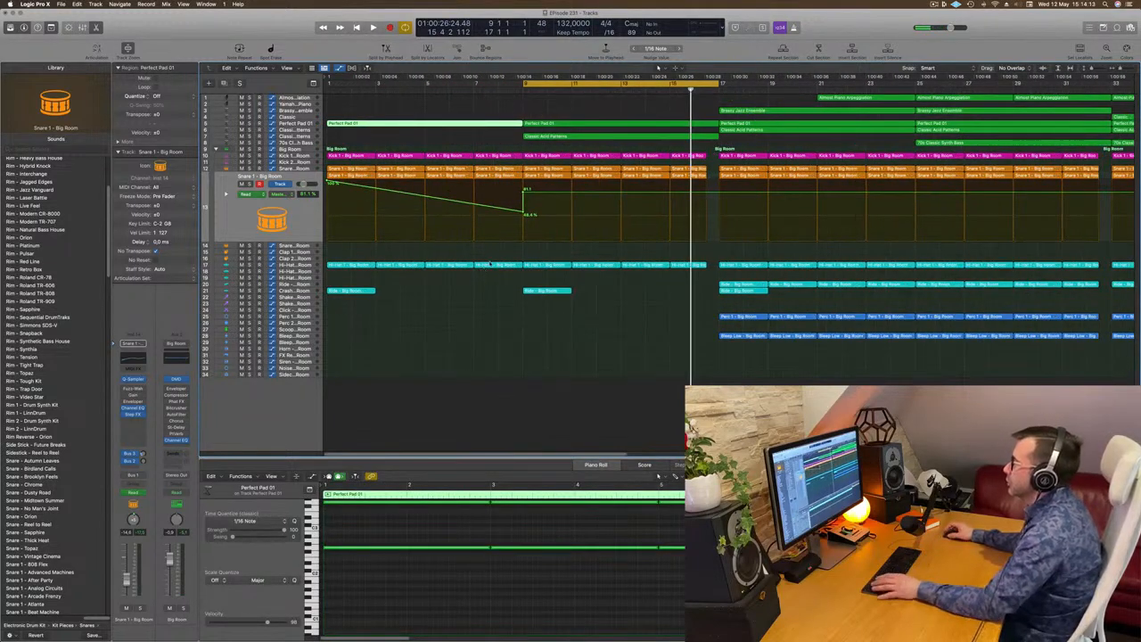
key(space)
key(super+Left)
key(super+Left)
key(super+Left)
key(super+Left)
key(super+Left)
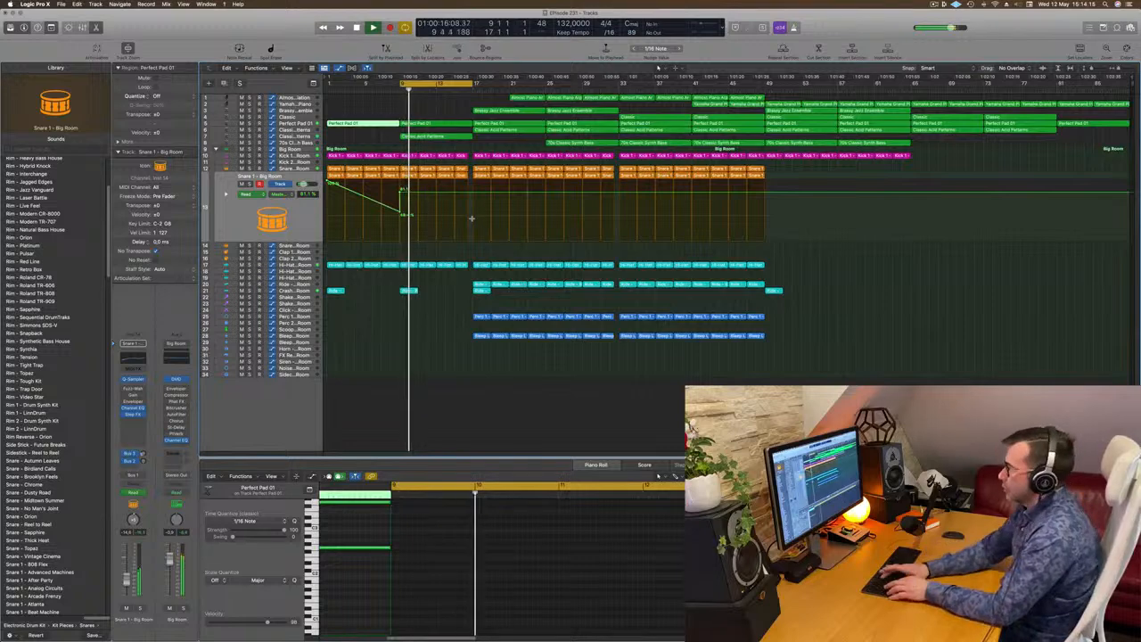
- Repeat the whole bar 9 to 17 section twice across all tracks, and deselect the copied regions
key(ctrl+super+r)
key(ctrl+super+r)
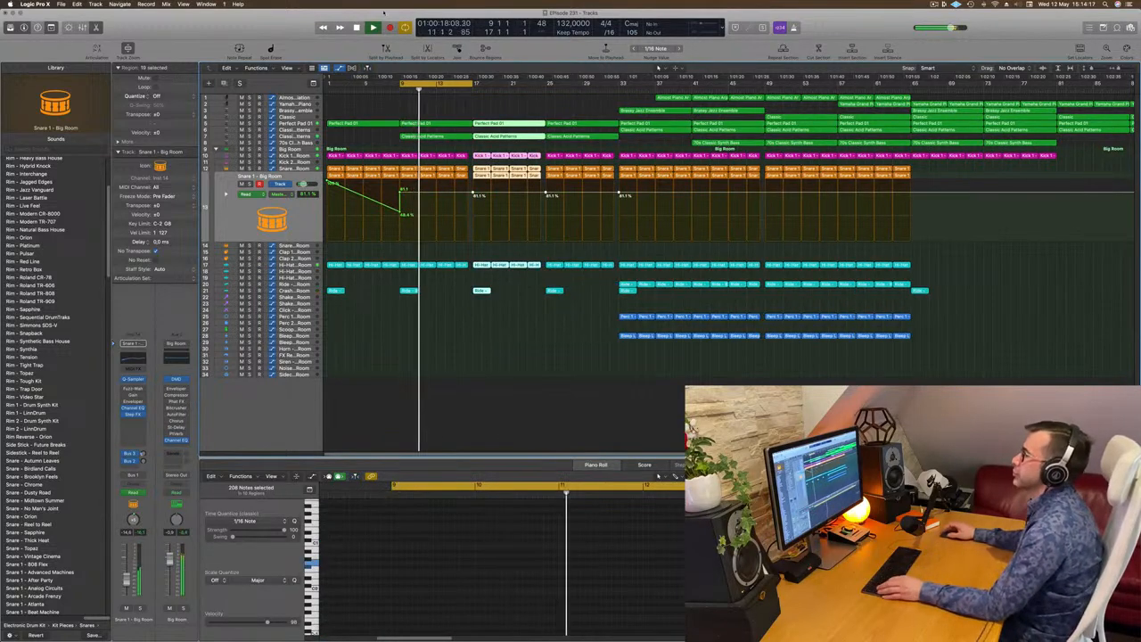
click(472, 107)
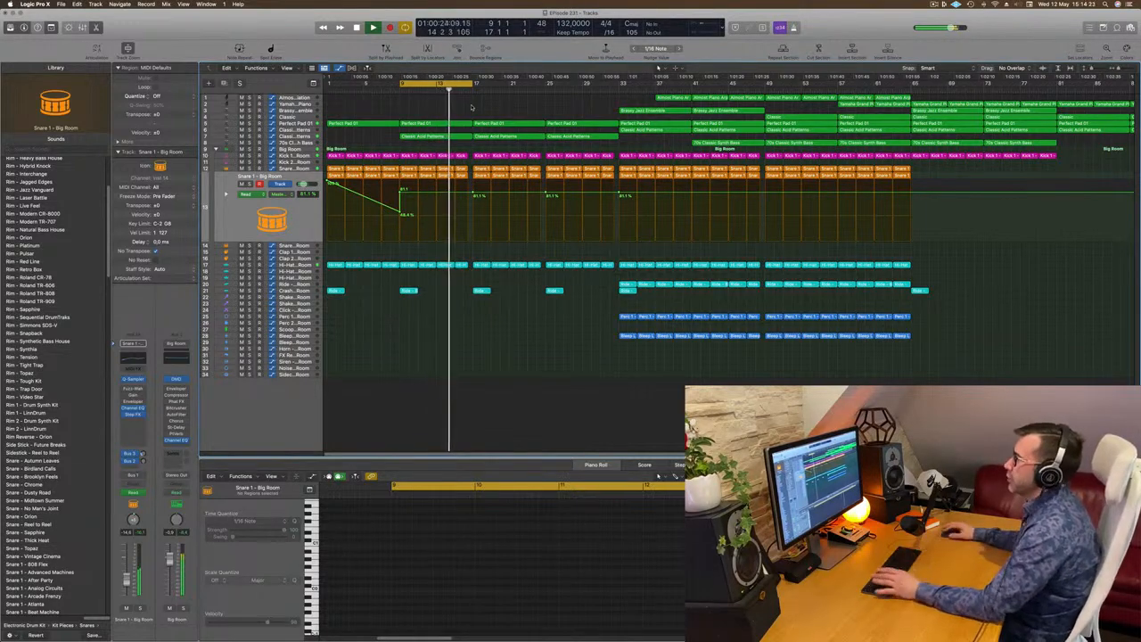
scroll(452, 192, up, 5)
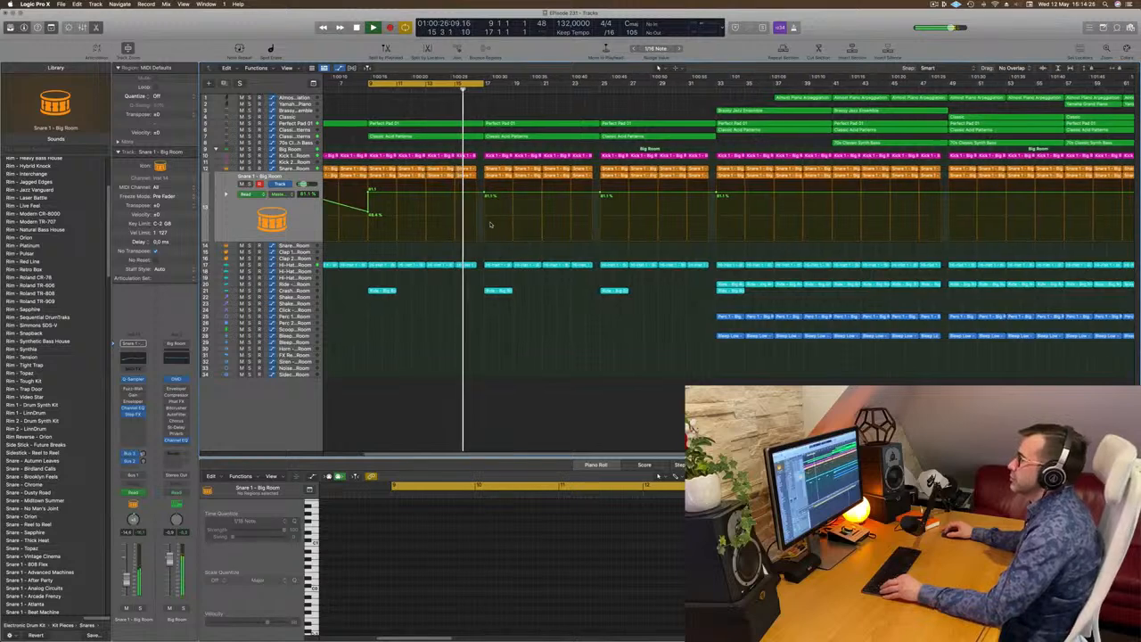
scroll(486, 197, down, 3)
scroll(486, 197, down, 3)
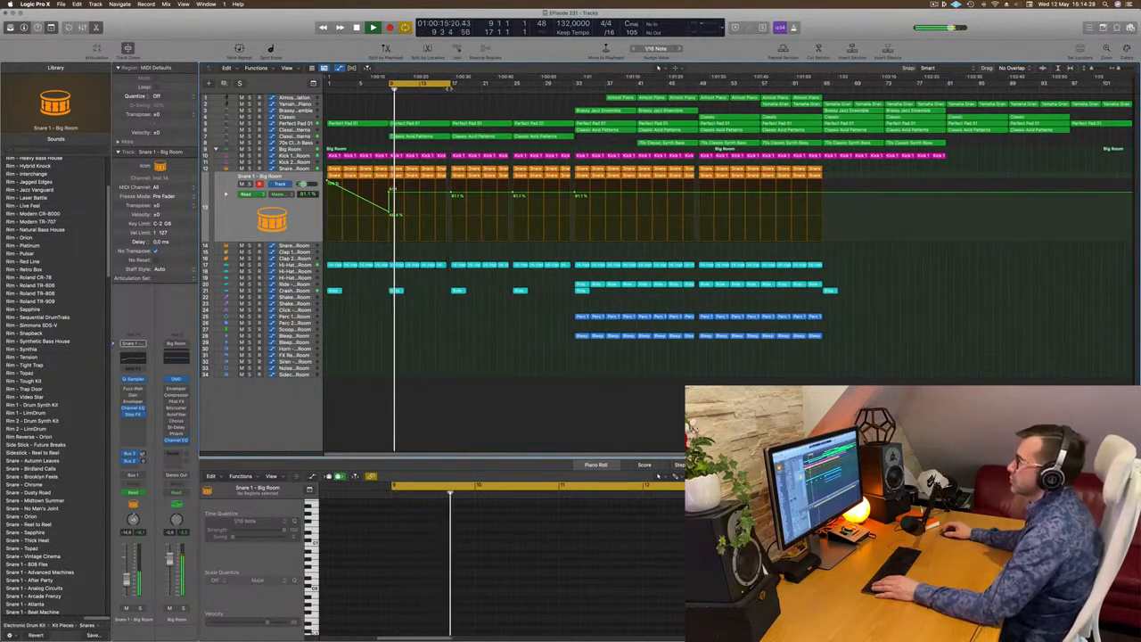
- Remove the acid track's cutoff drop at bar 17, add a 19.1 % cutoff peak near bar 21, and replay from bar 9
click(414, 136)
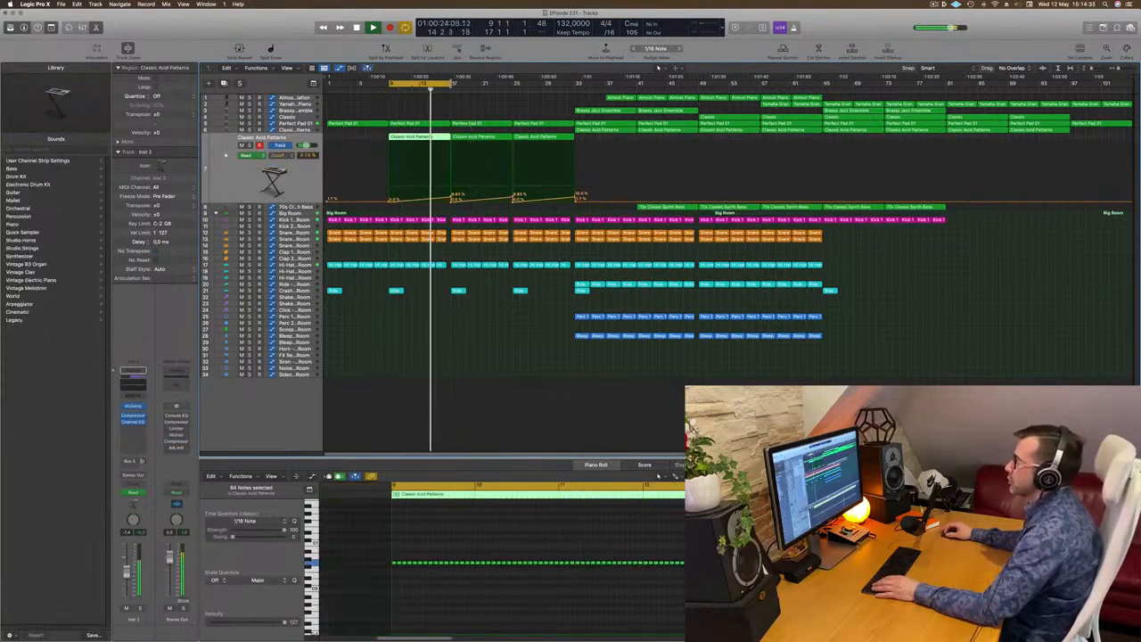
click(451, 203)
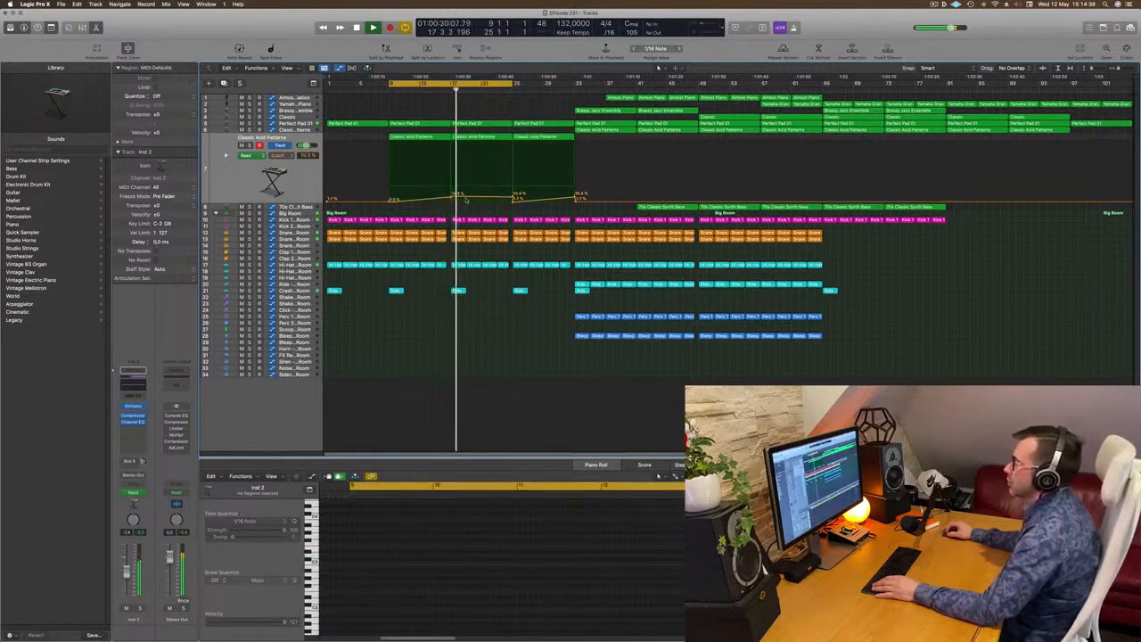
click(486, 194)
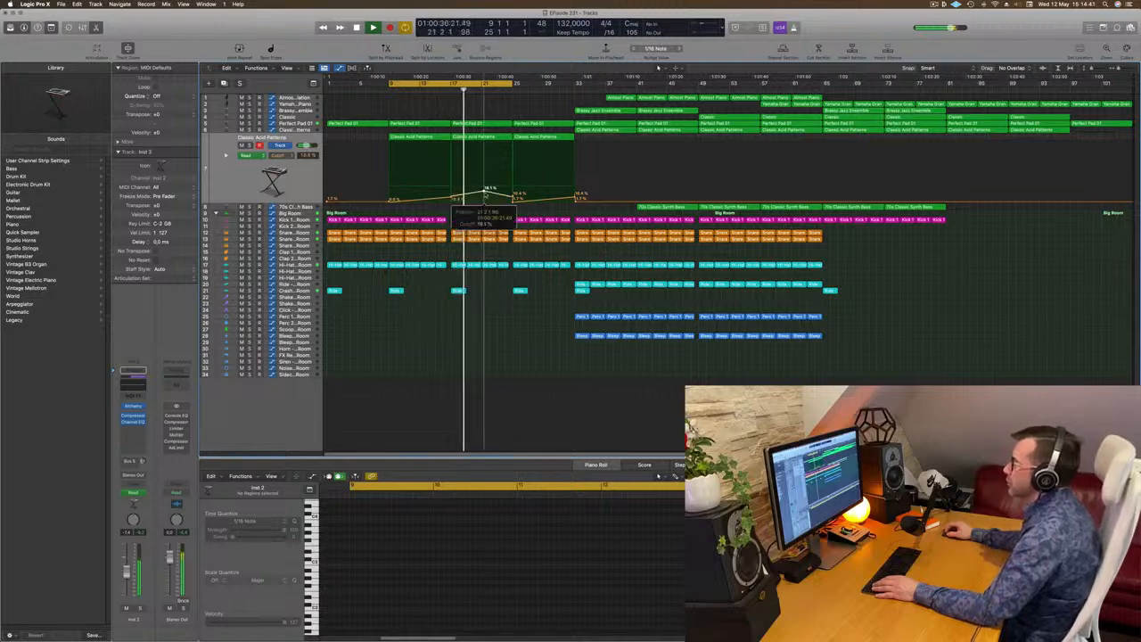
drag(484, 191, 481, 191)
scroll(440, 141, up, 1)
key(space)
key(space)
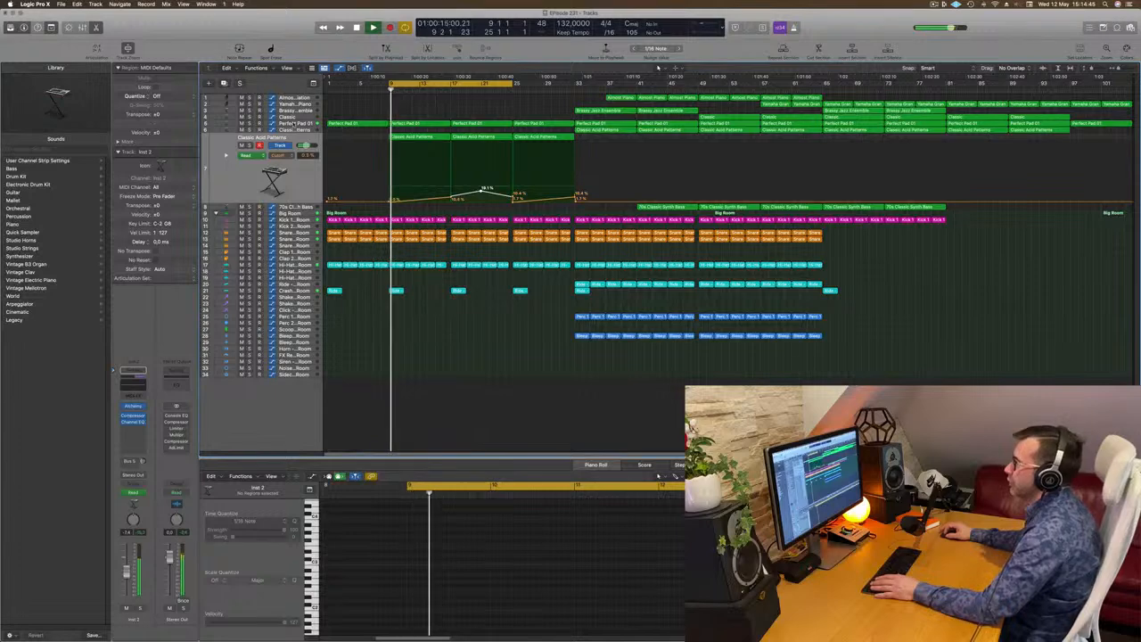
- Remove Perfect Pad 01's cutoff dip at bar 17 and add a shallow dip to about 29 % near bar 21
click(294, 125)
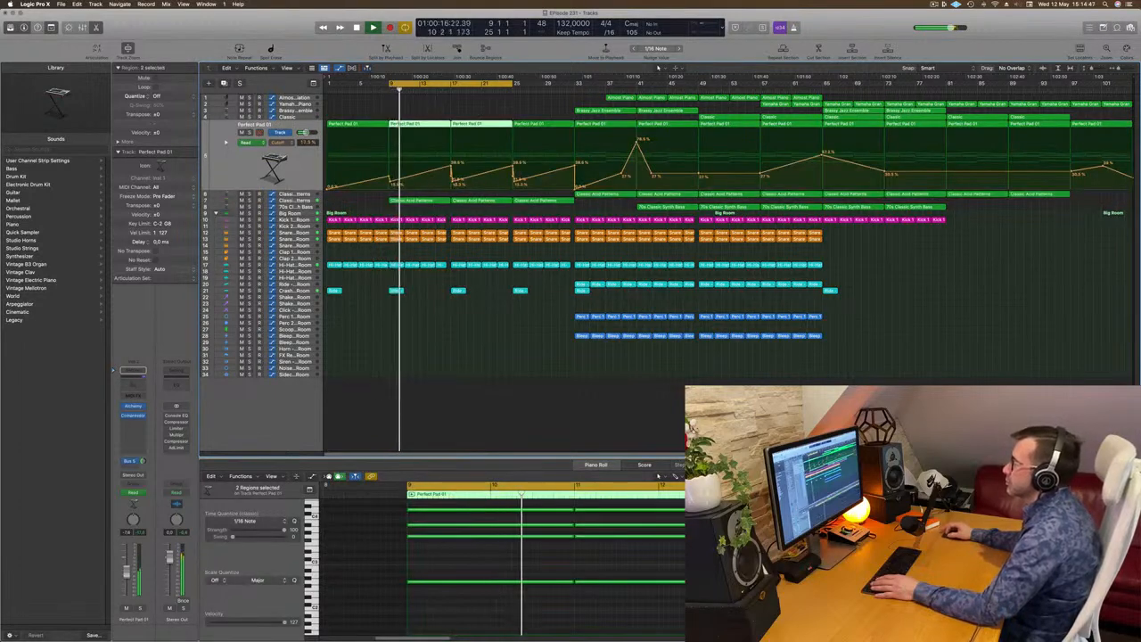
click(451, 181)
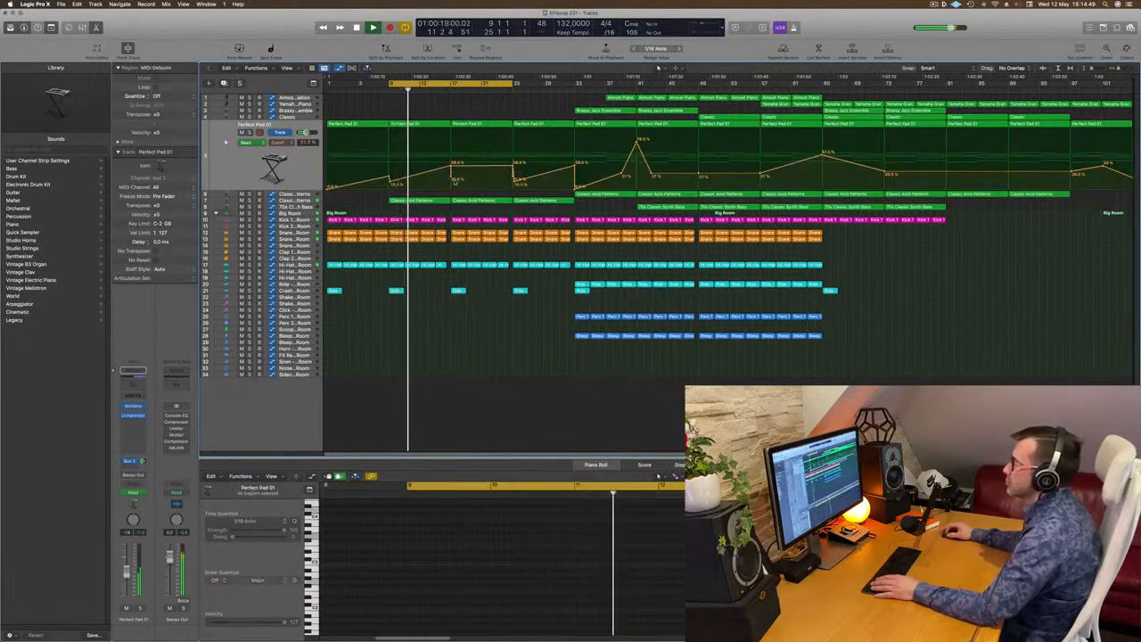
drag(453, 178, 484, 173)
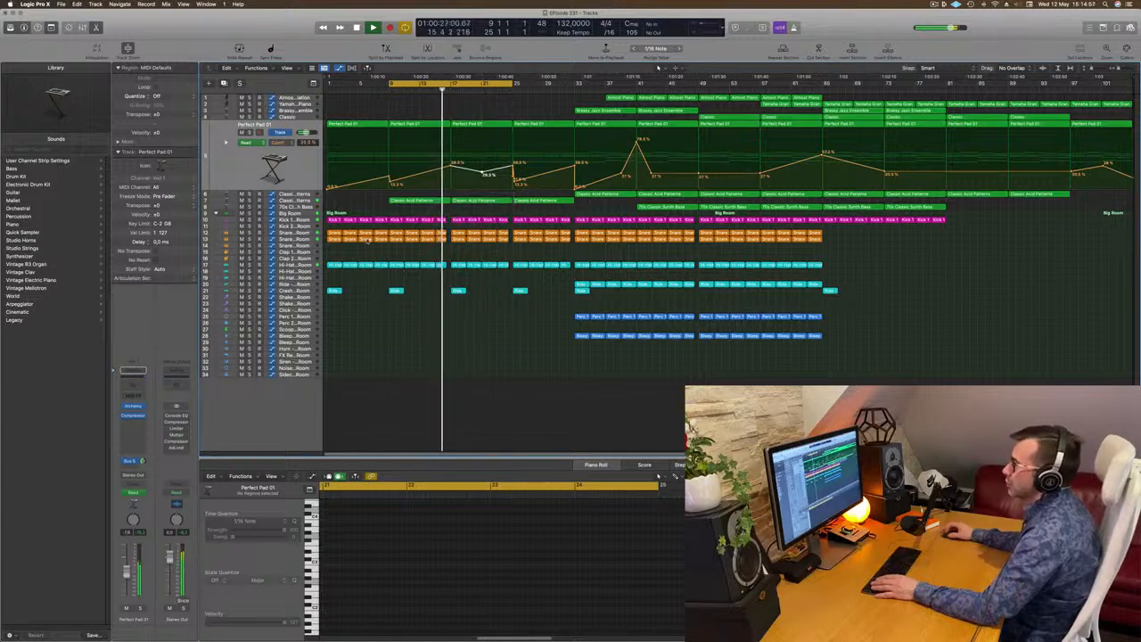
- Reshape Snare 1's automation with a slight dip from bar 13, a peak at bar 17, and a drop to about 0 % just before bar 25
click(309, 240)
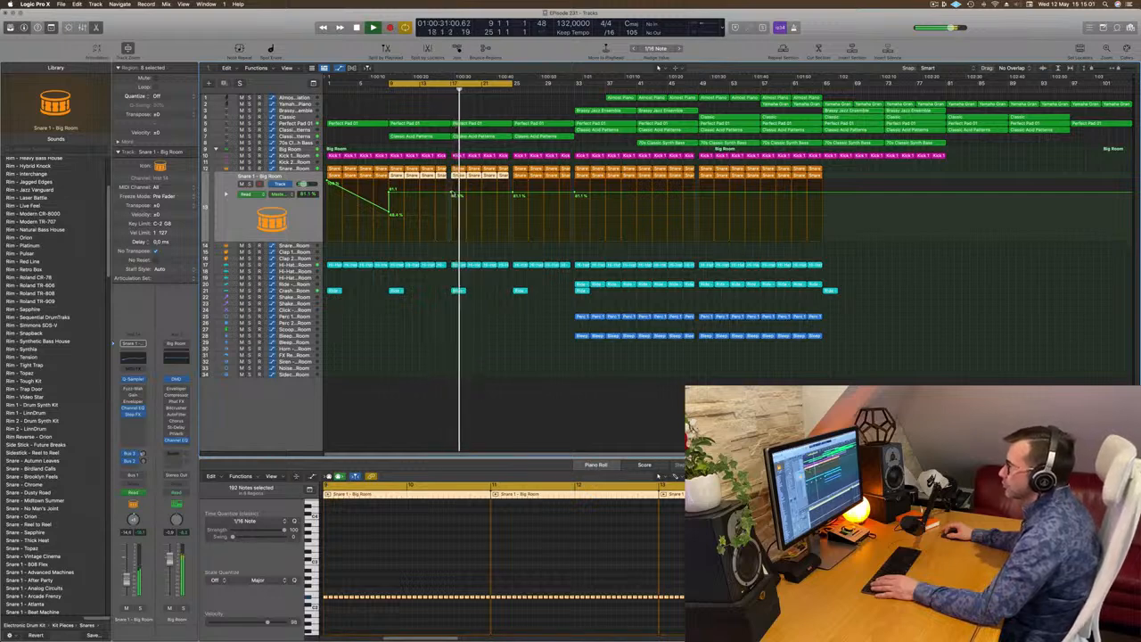
drag(453, 193, 509, 238)
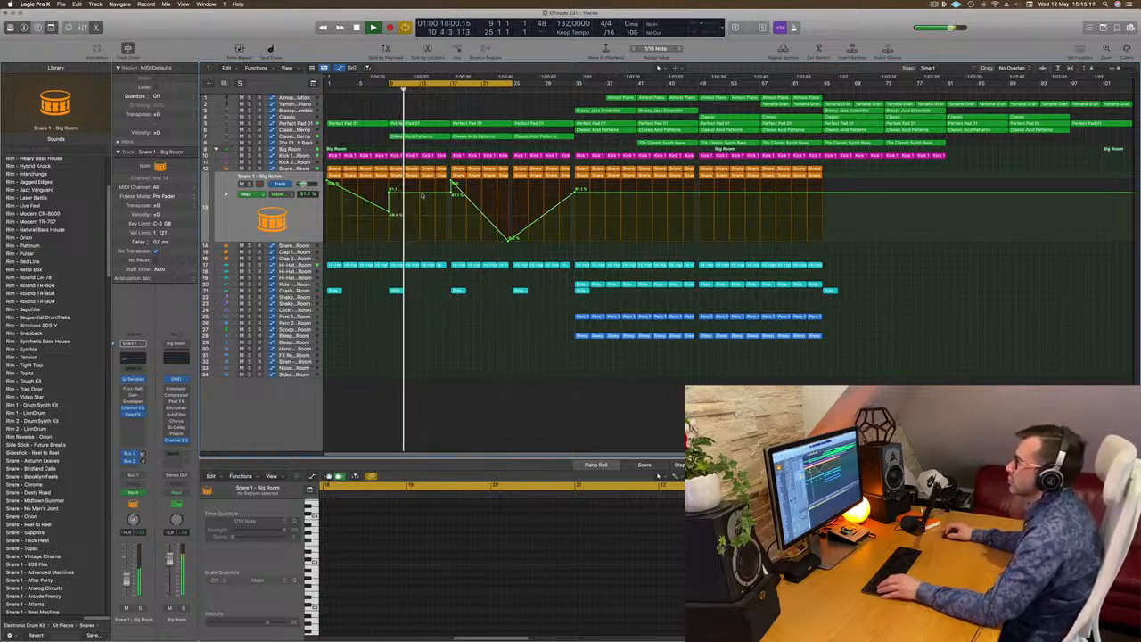
drag(421, 192, 448, 199)
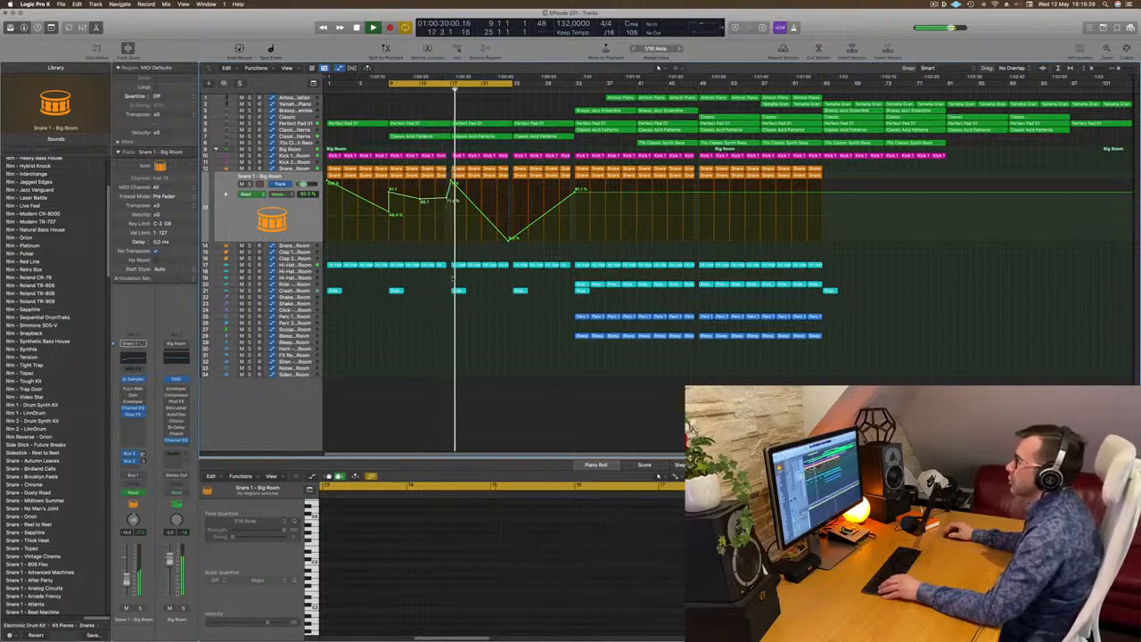
scroll(492, 249, up, 5)
scroll(492, 249, down, 5)
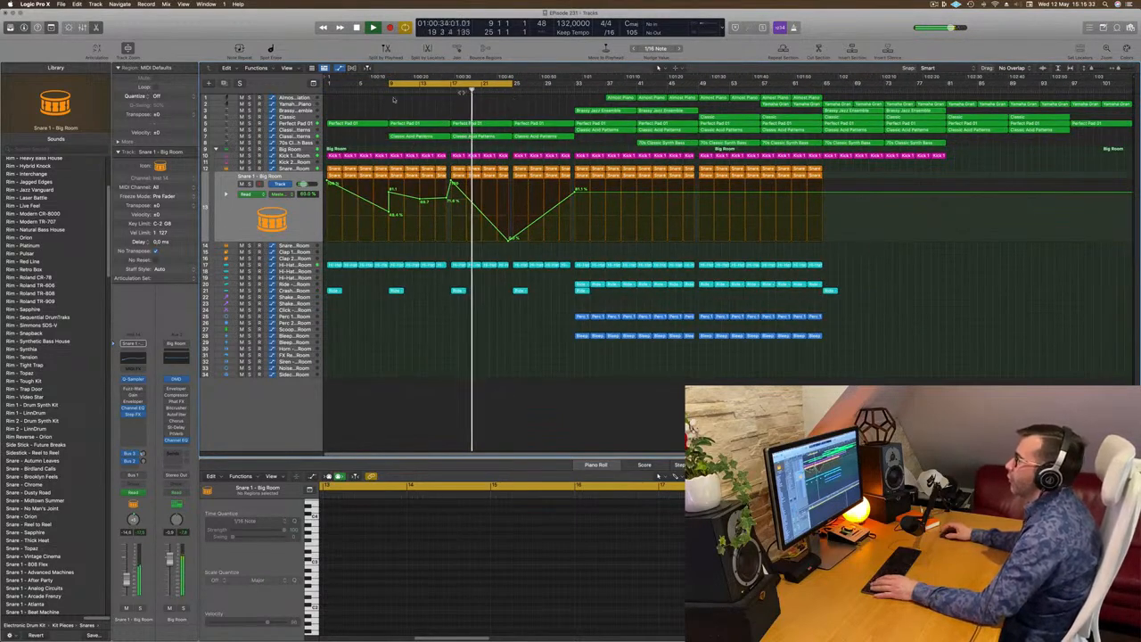
- Copy the Brassy Jazz Ensemble region from bar 33 to bar 17
click(607, 110)
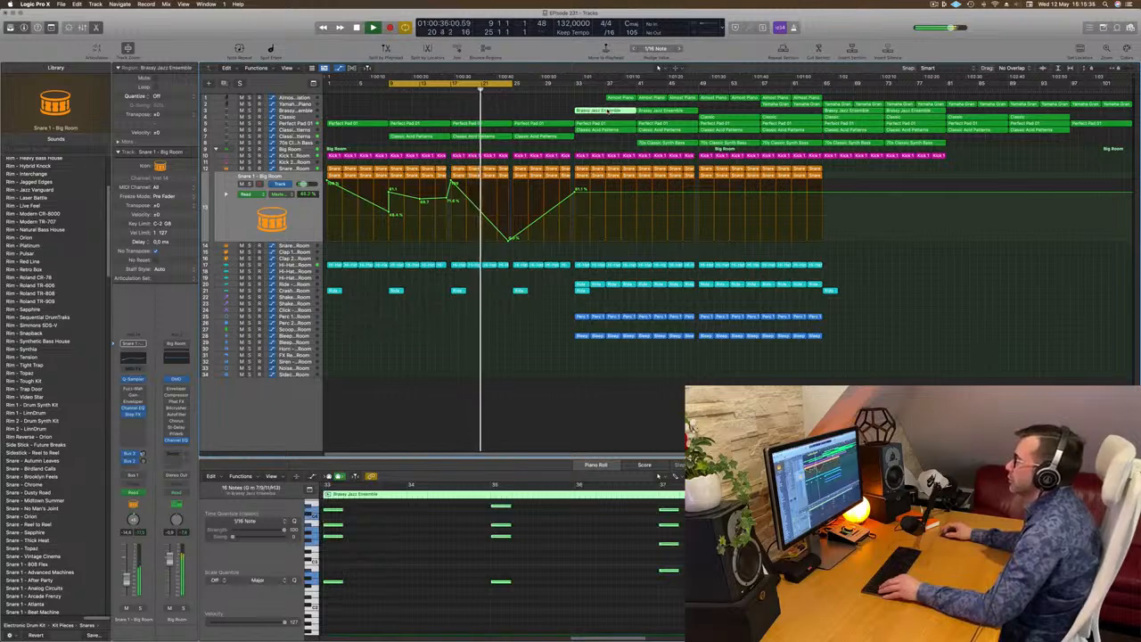
drag(607, 111, 482, 112)
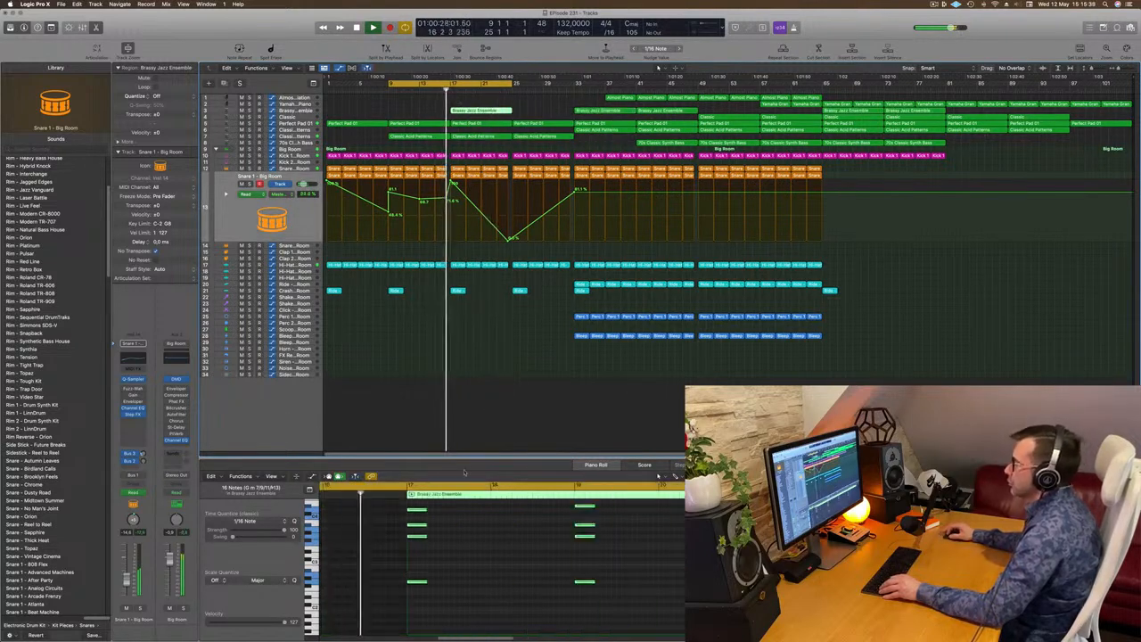
scroll(543, 572, up, 5)
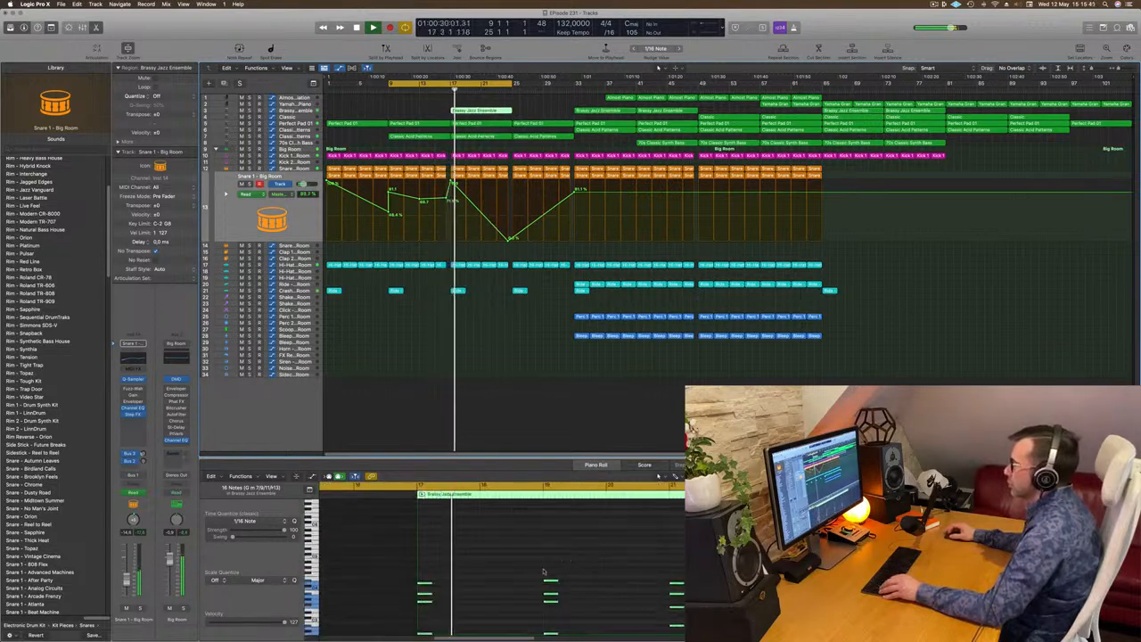
- Try deleting every chord after the first in the Brassy Jazz Ensemble region at bar 17, and undo the deletion
scroll(546, 567, down, 3)
drag(534, 548, 829, 610)
key(Delete)
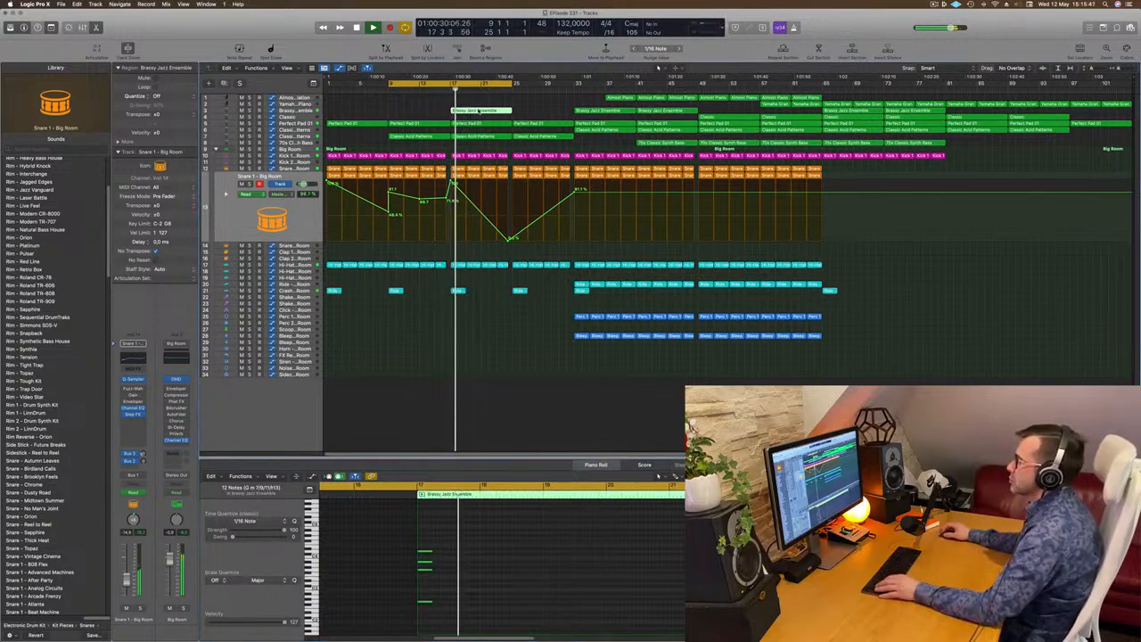
key(super+z)
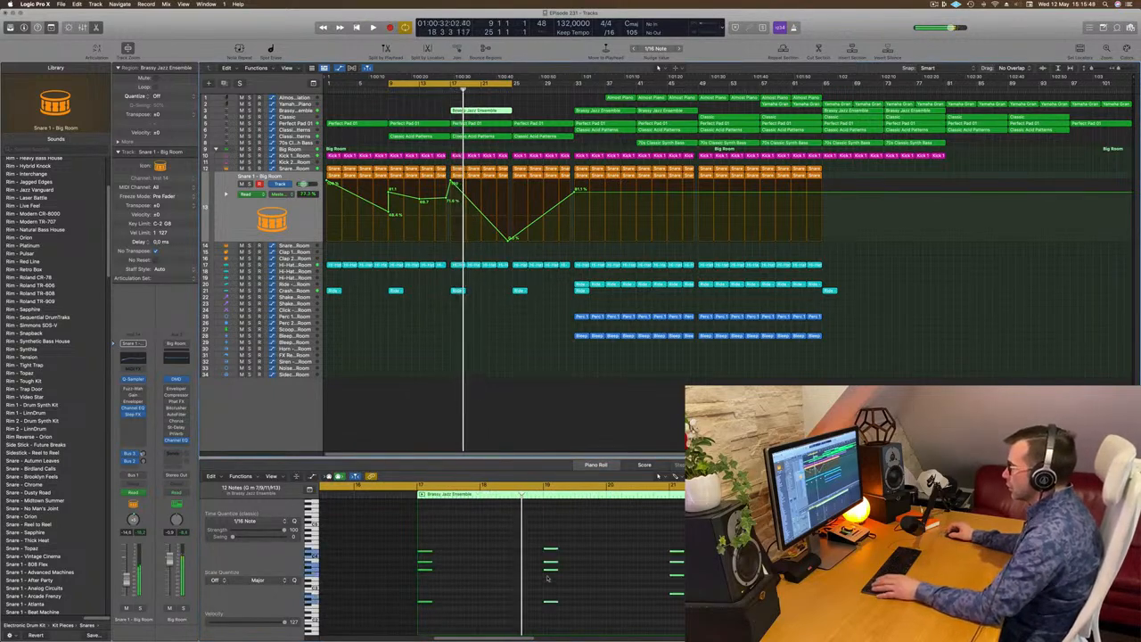
- Reduce the Brassy Jazz Ensemble region at bar 17 to a four-bar phrase and repeat that phrase at bar 21
scroll(524, 497, down, 4)
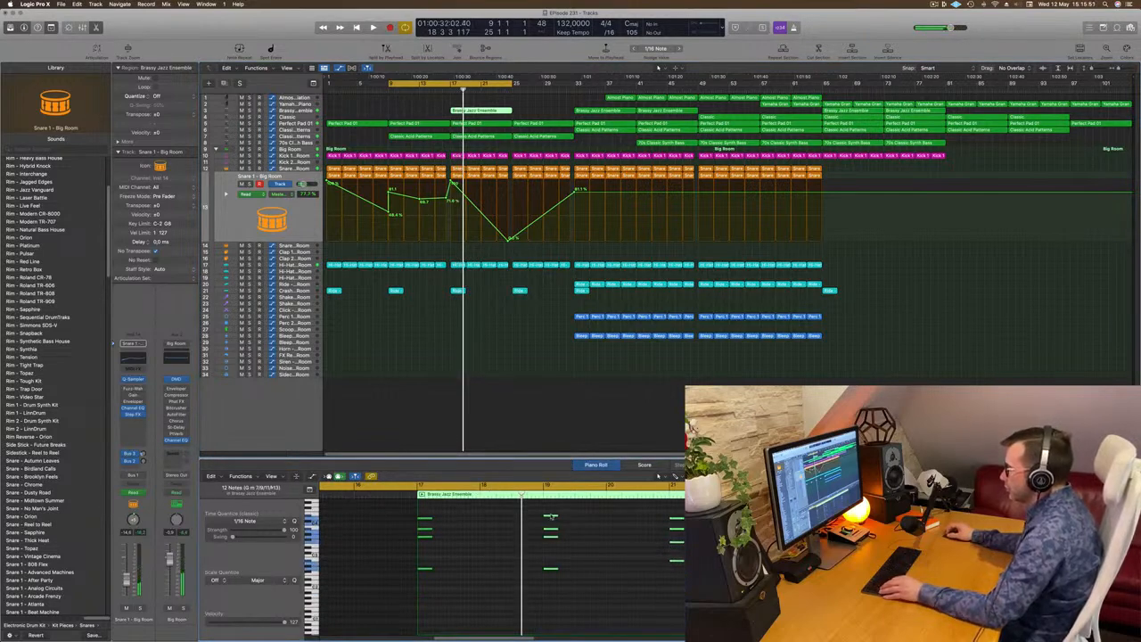
drag(546, 516, 461, 518)
key(space)
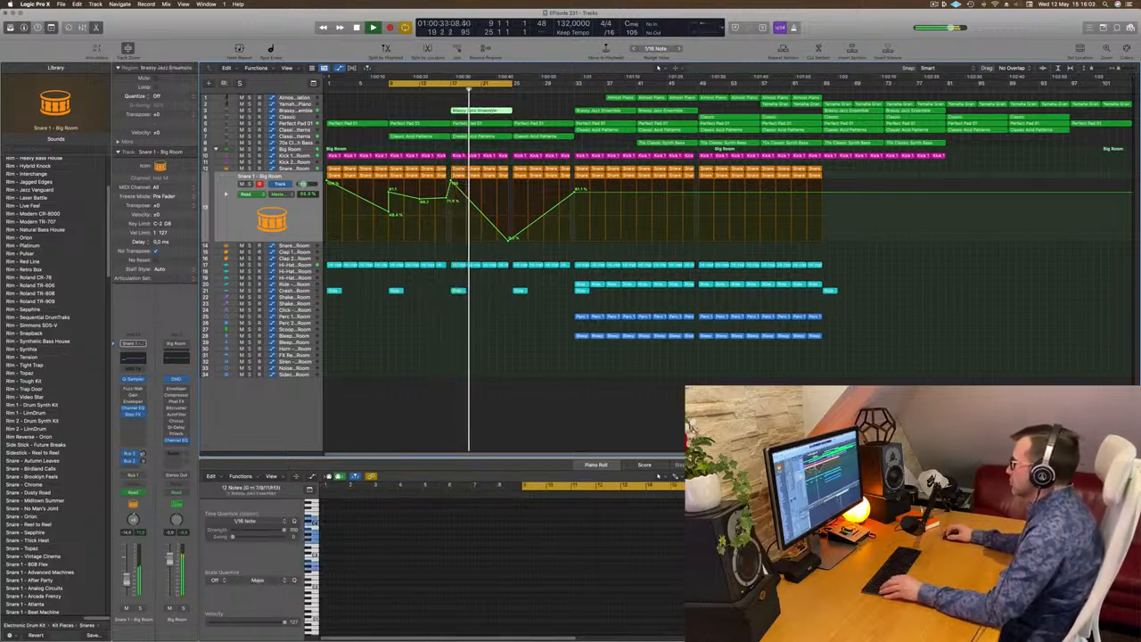
click(803, 562)
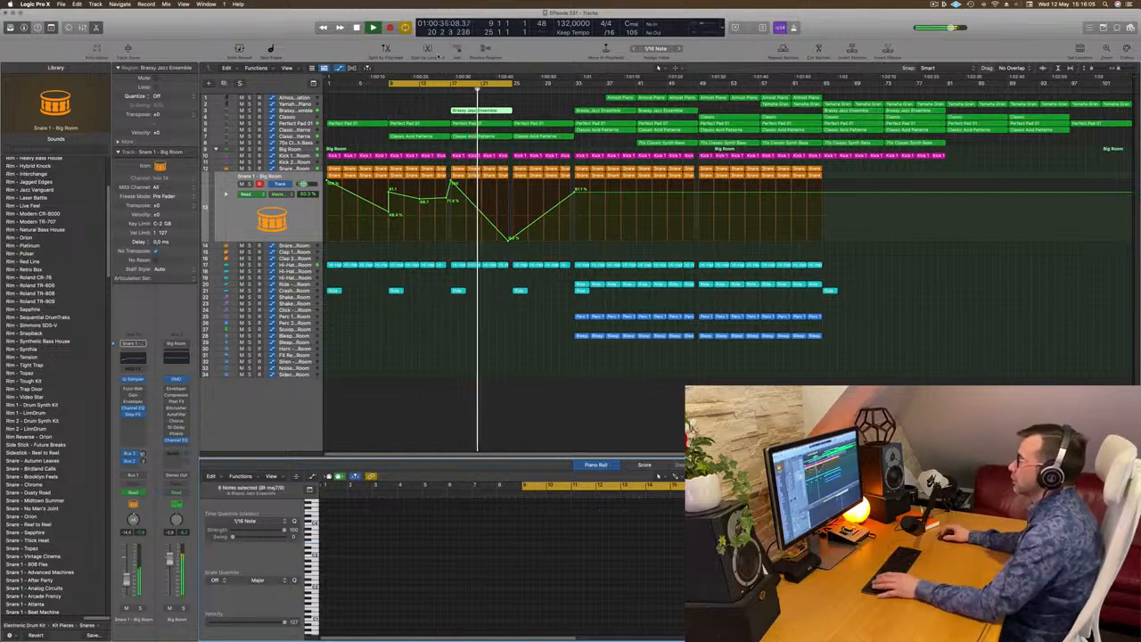
key(space)
key(space)
super+click(481, 110)
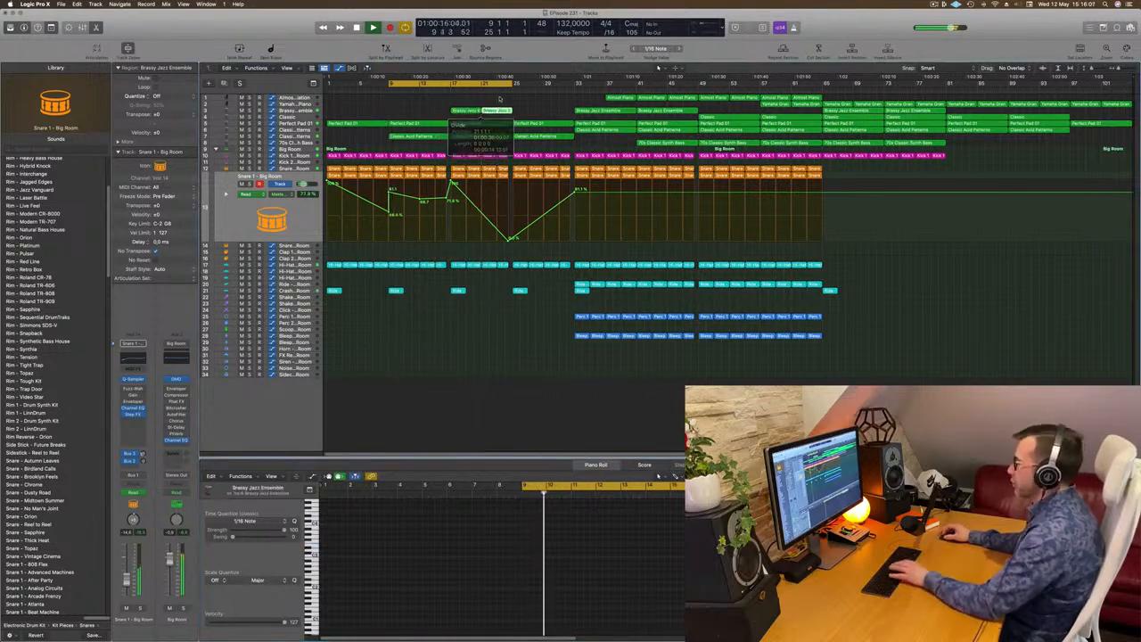
click(468, 112)
drag(465, 113, 496, 113)
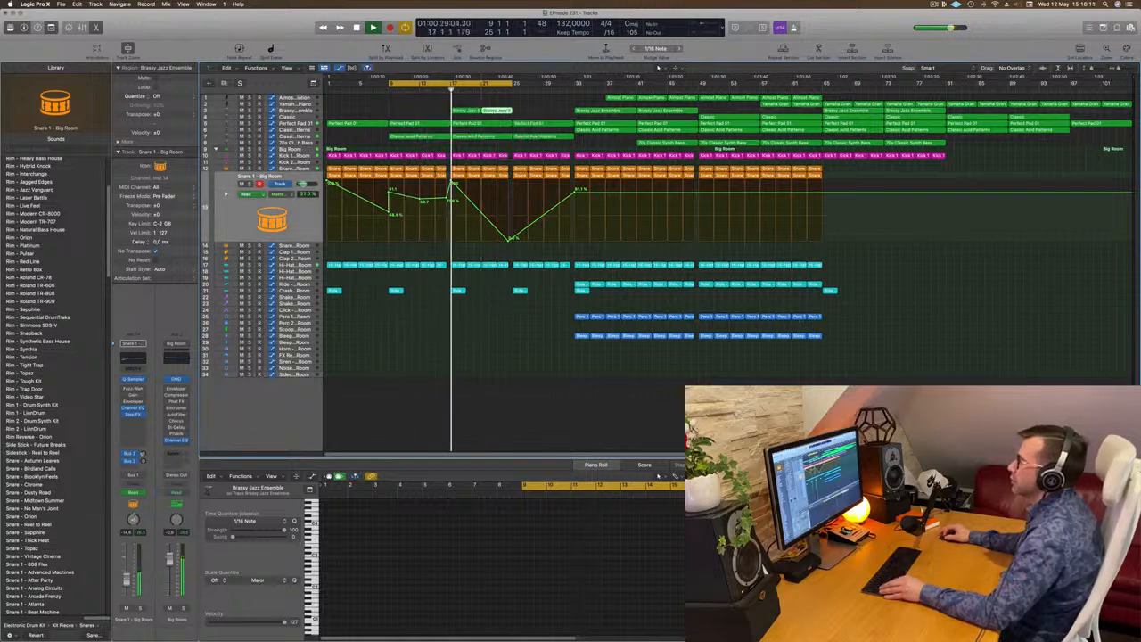
- Show the Brassy Jazz Ensemble track's volume automation and listen to the new part at bars 17 to 25
click(309, 110)
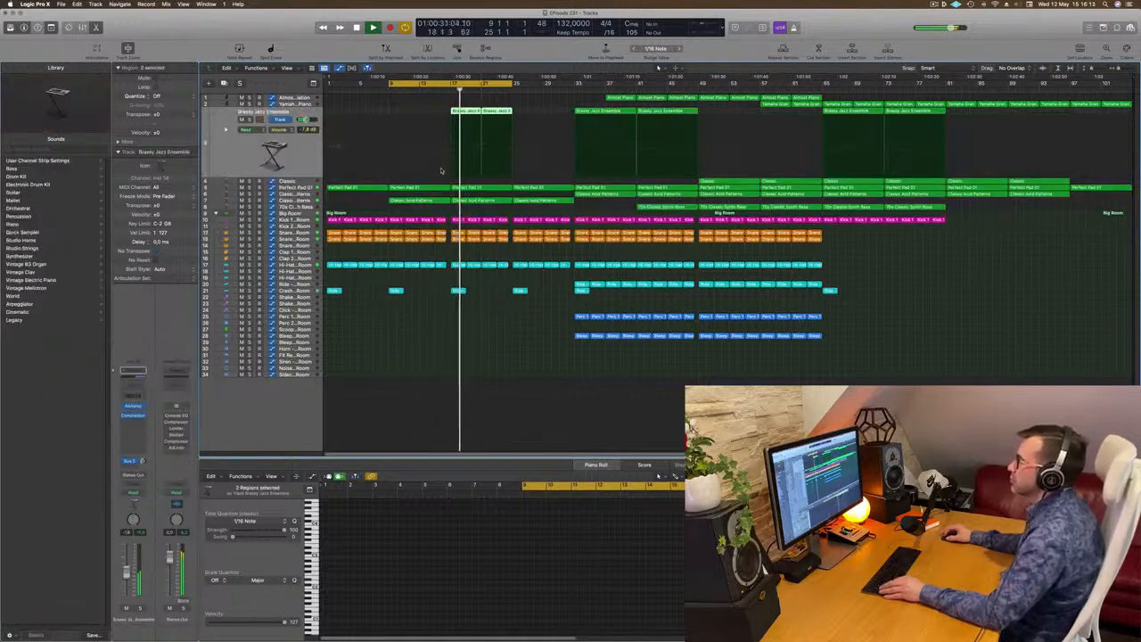
scroll(443, 171, up, 2)
scroll(450, 170, down, 1)
scroll(450, 171, up, 1)
scroll(453, 171, down, 1)
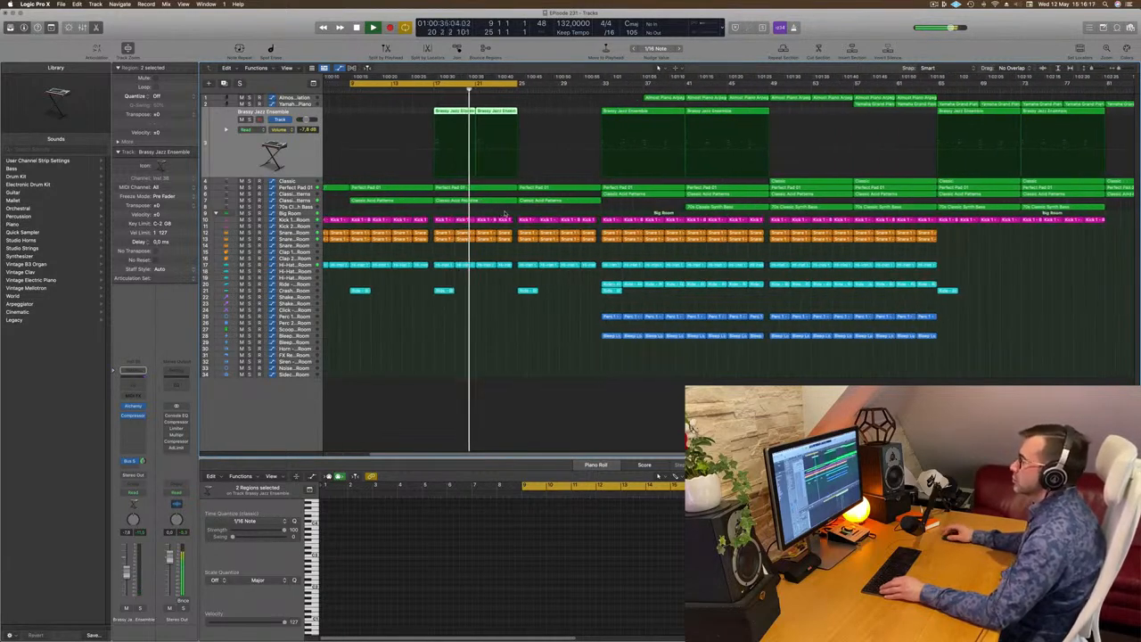
scroll(499, 212, up, 1)
scroll(493, 211, down, 2)
scroll(497, 211, up, 1)
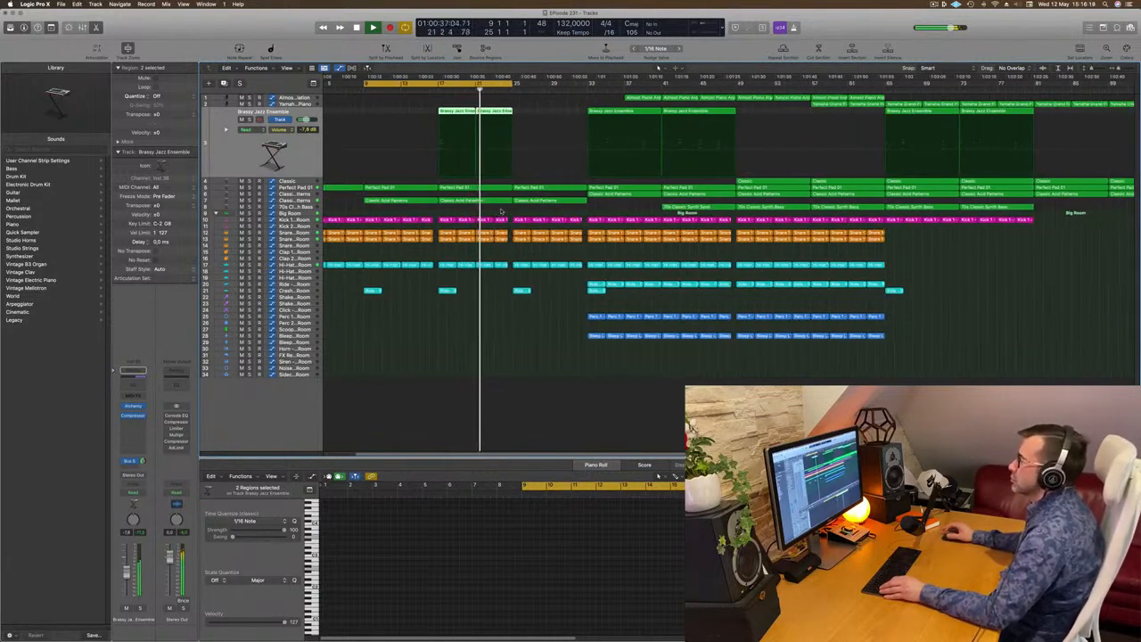
scroll(501, 210, down, 1)
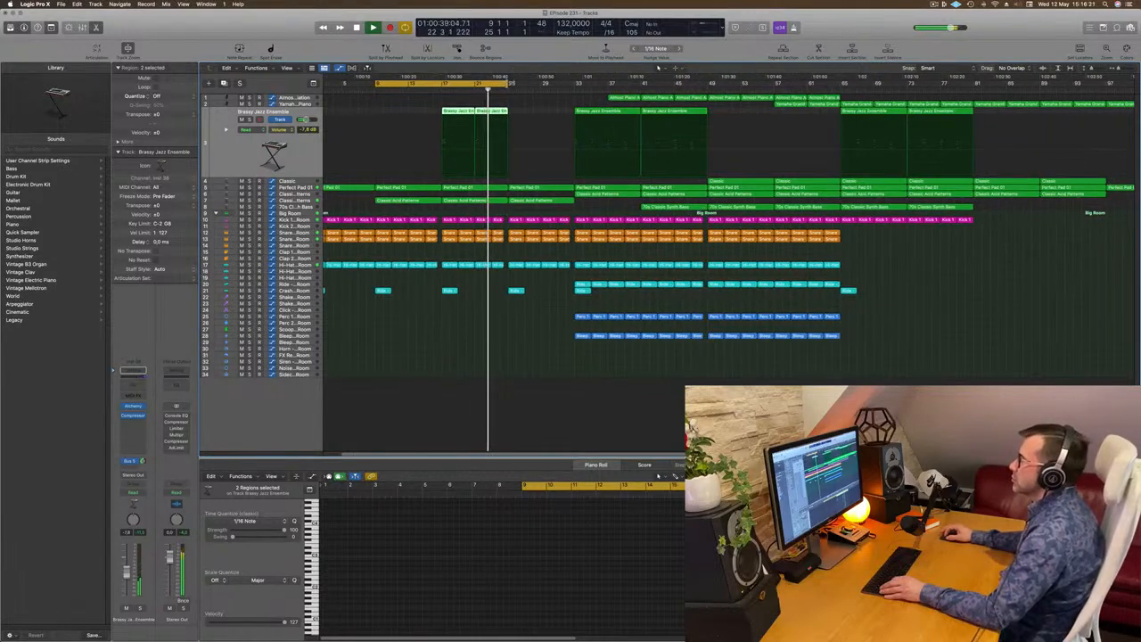
- Extend the end of the cycle range from bar 25 to just before bar 33
drag(511, 83, 571, 92)
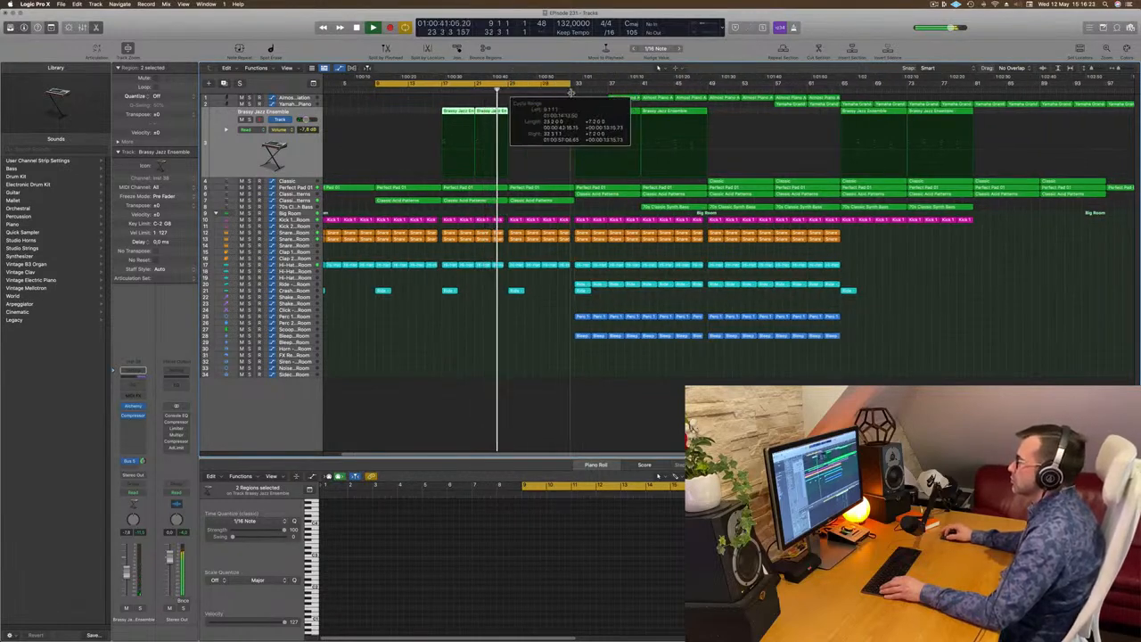
scroll(503, 199, up, 4)
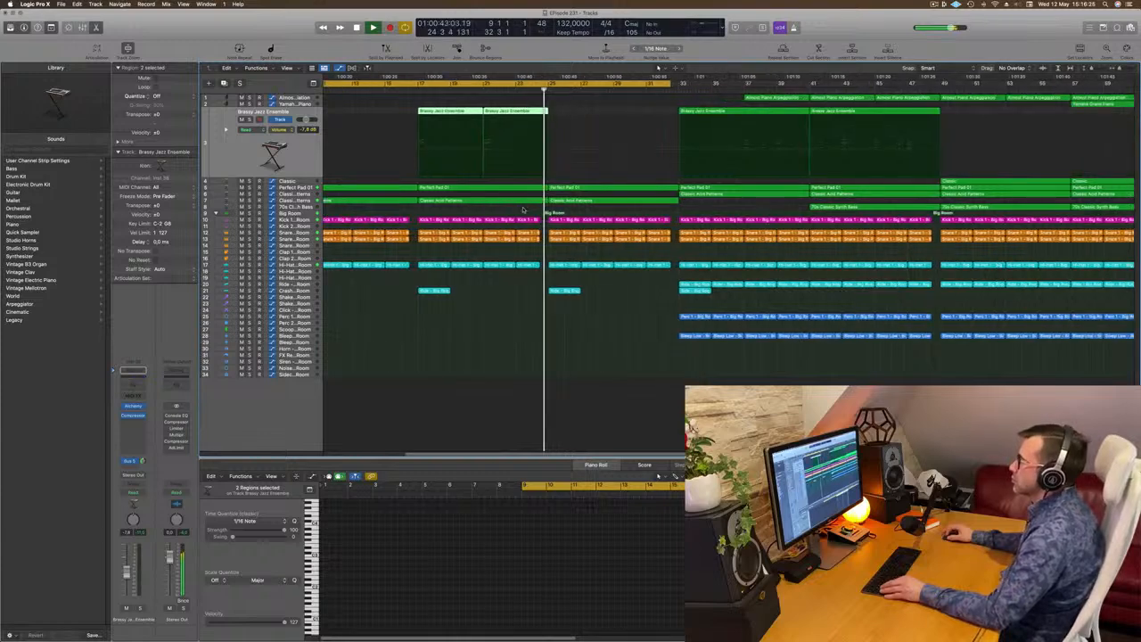
scroll(443, 186, down, 3)
scroll(503, 131, down, 2)
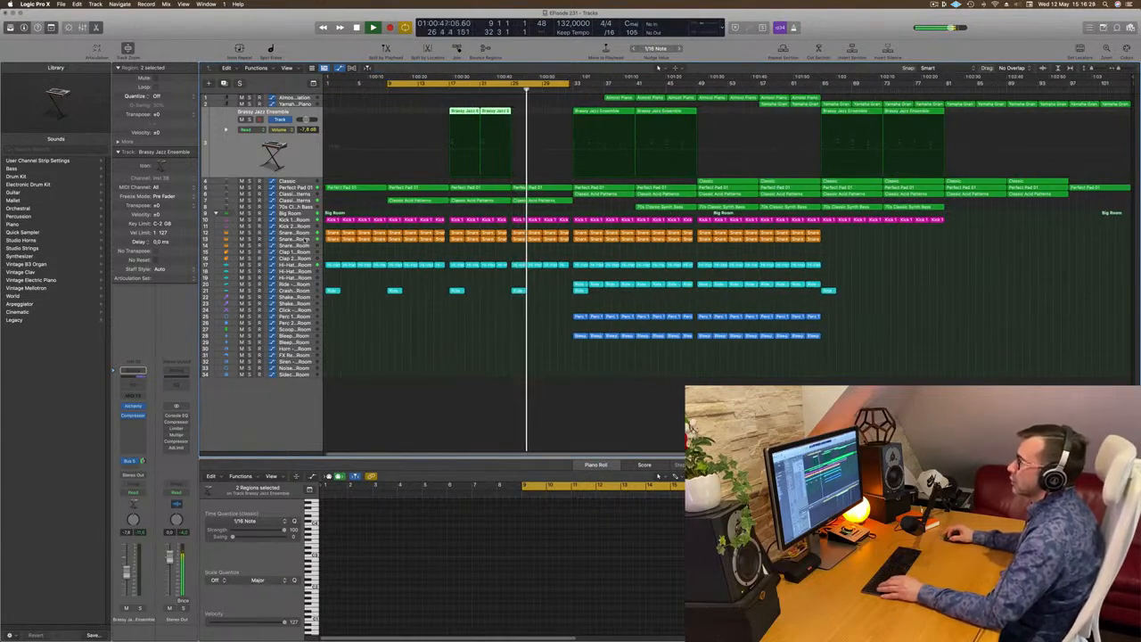
- Replace Snare 1's automation ramp between bars 25 and 33 with a nearly flat level of about 70 %
click(306, 240)
click(510, 239)
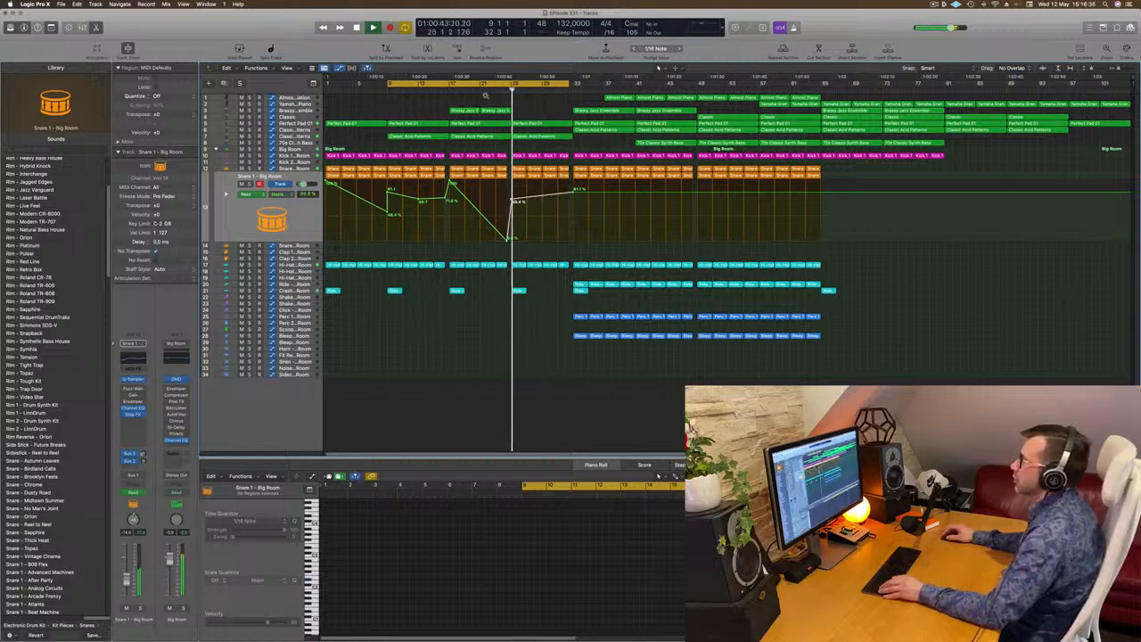
drag(575, 190, 575, 203)
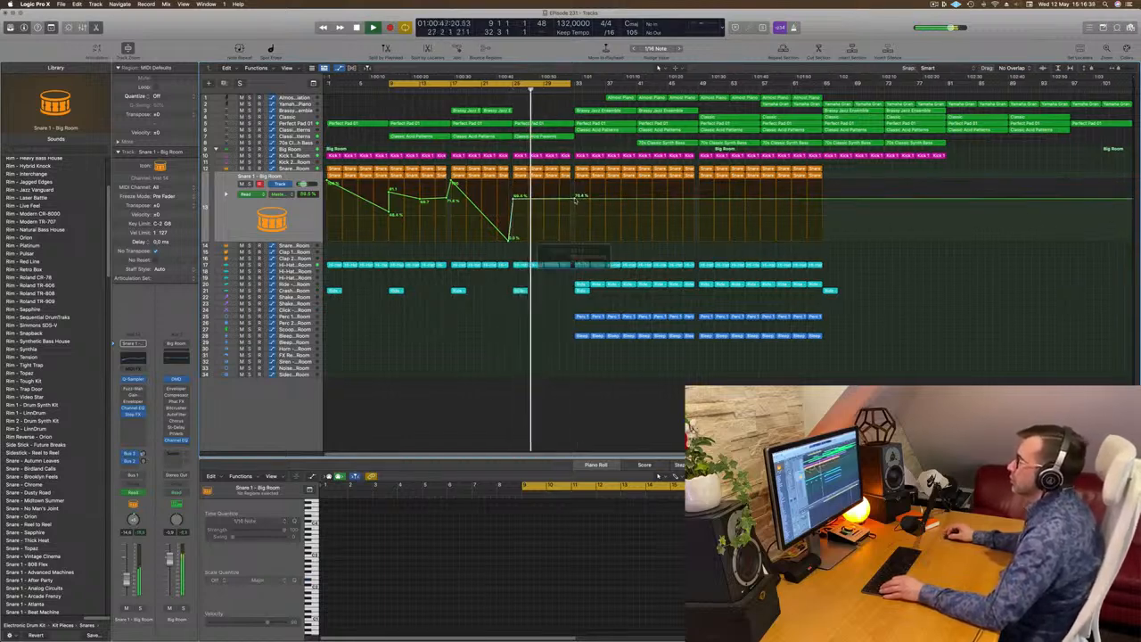
drag(576, 196, 571, 198)
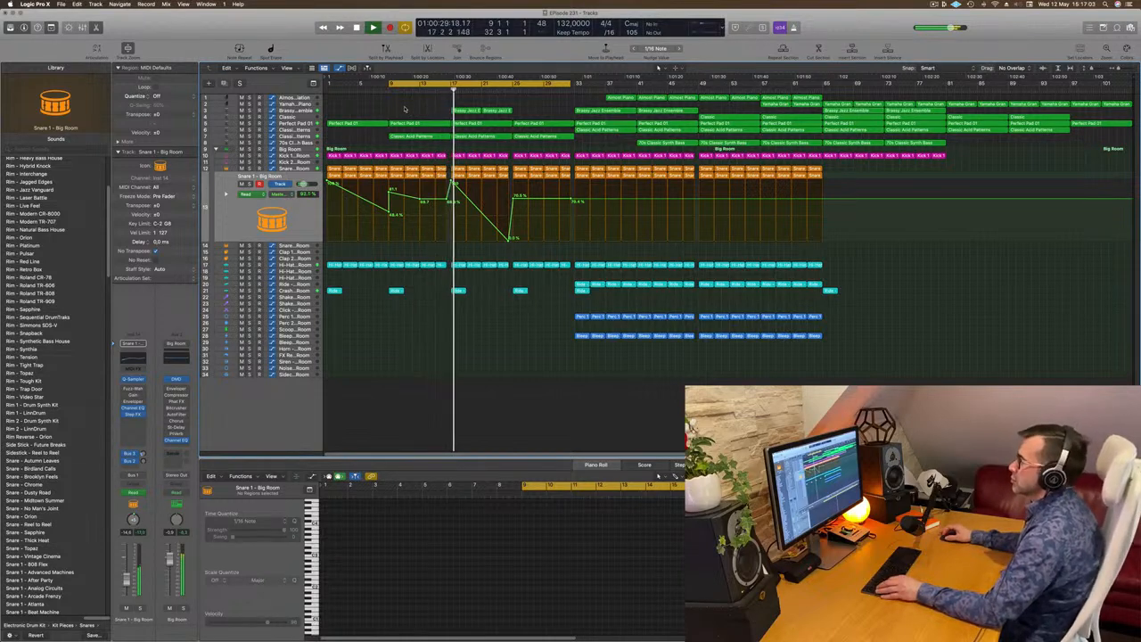
- Lower the Brassy Jazz Ensemble track's volume to -10.0 dB while the bar 17 section plays
click(285, 110)
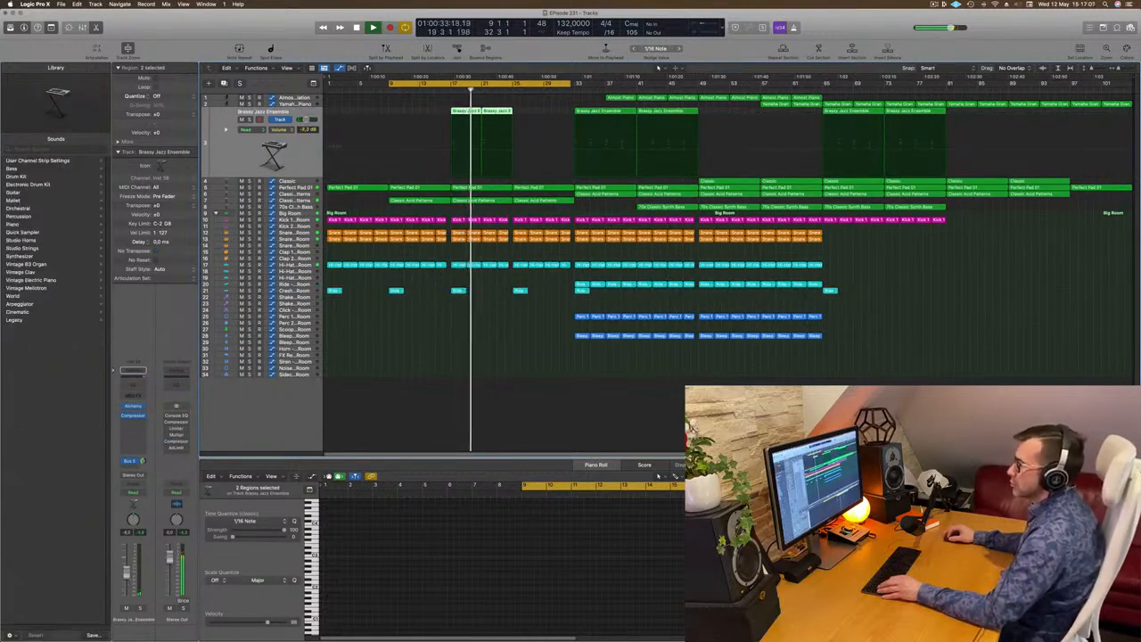
scroll(518, 358, up, 3)
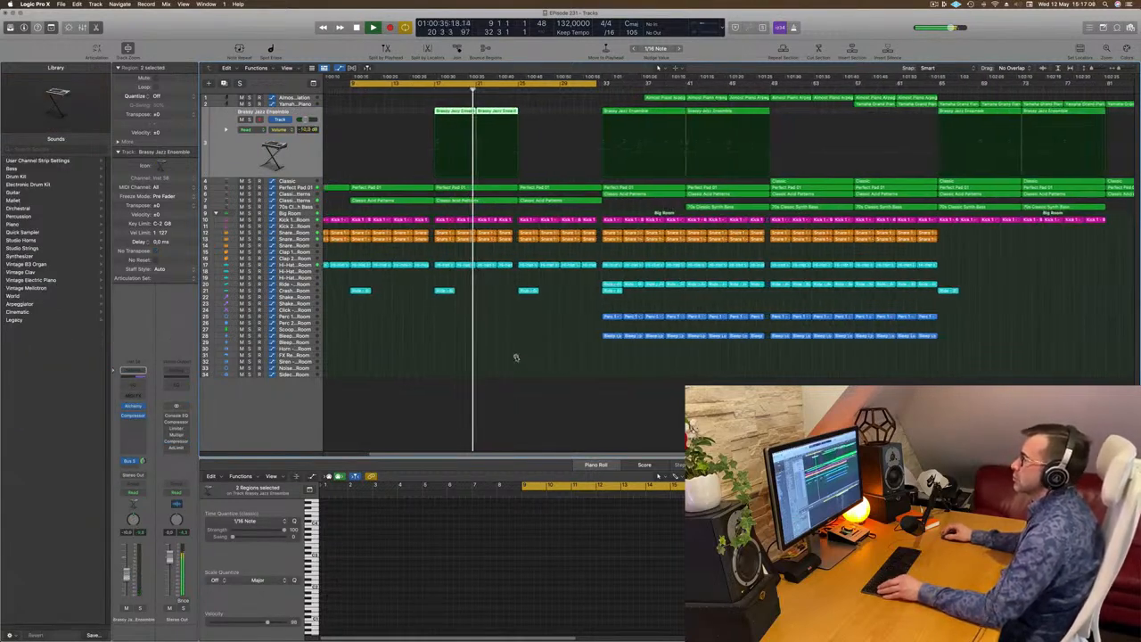
scroll(514, 353, down, 3)
scroll(513, 346, up, 2)
scroll(513, 346, down, 3)
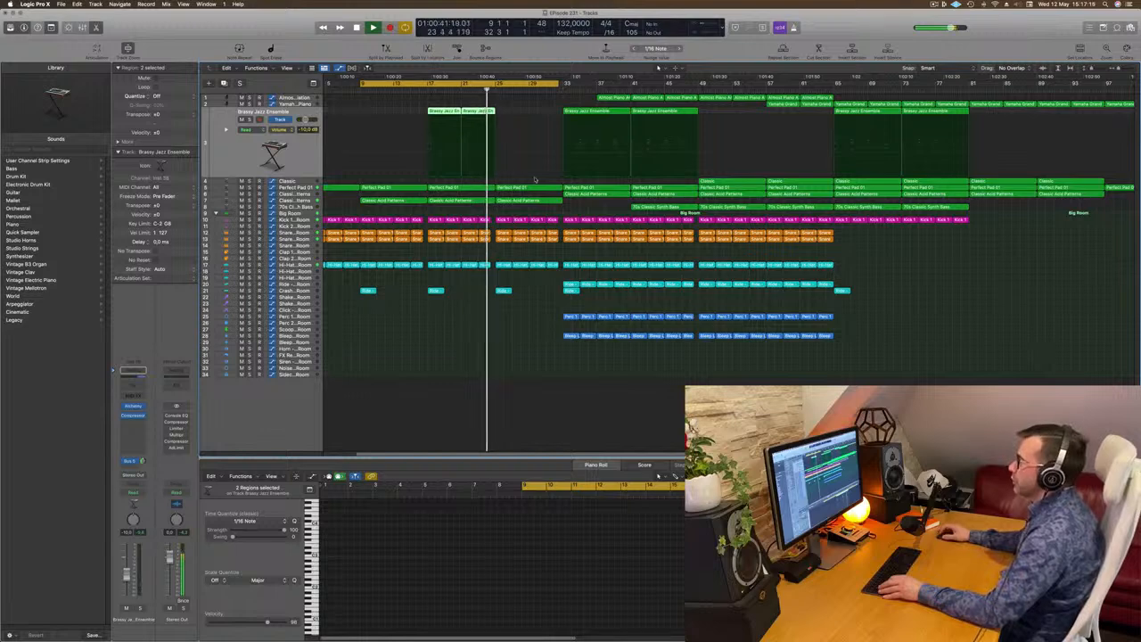
- Copy the Classic Acid Patterns region from bar 33 to bar 25 and show that track's cutoff automation
drag(595, 196, 532, 197)
click(299, 196)
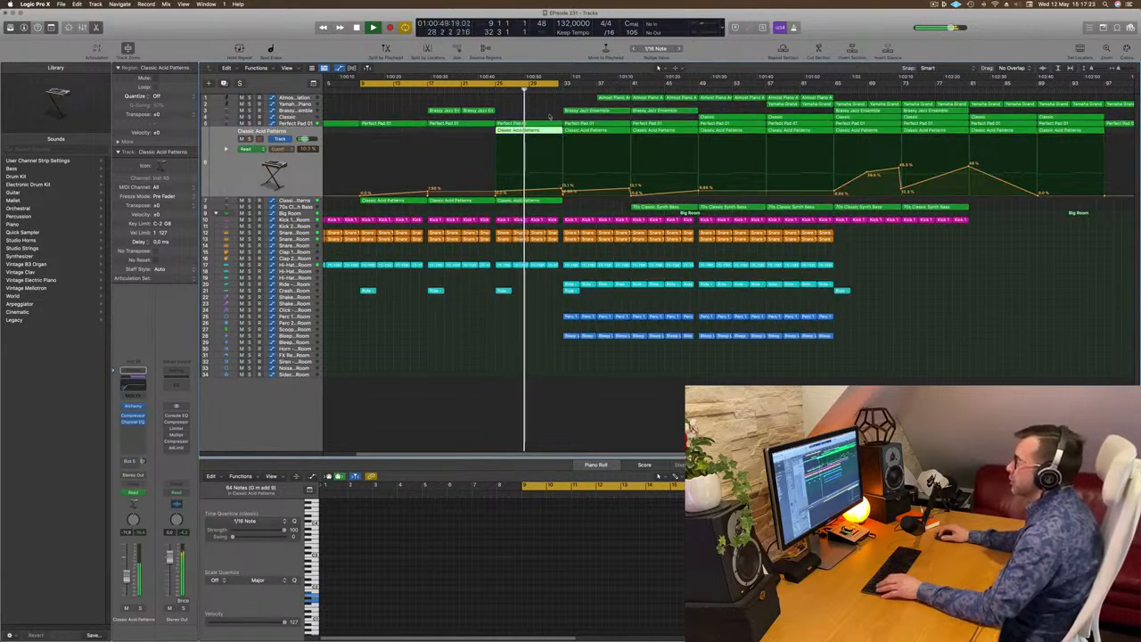
- Select all notes in the Classic Acid Patterns region at bar 25 and replay from about bar 24
click(545, 127)
key(space)
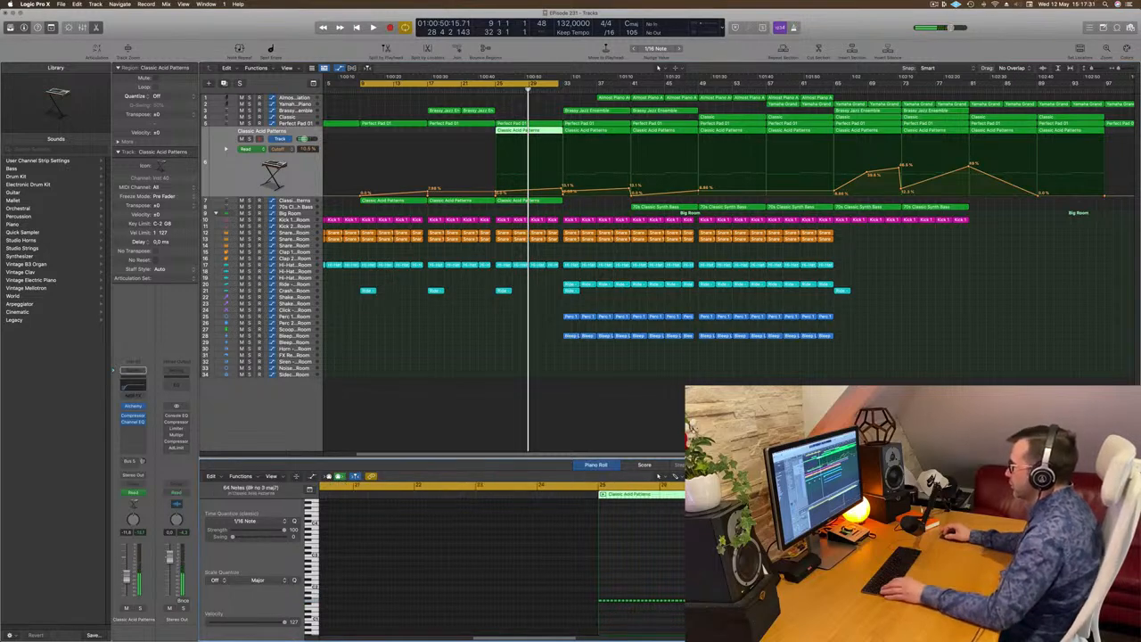
drag(682, 582, 594, 598)
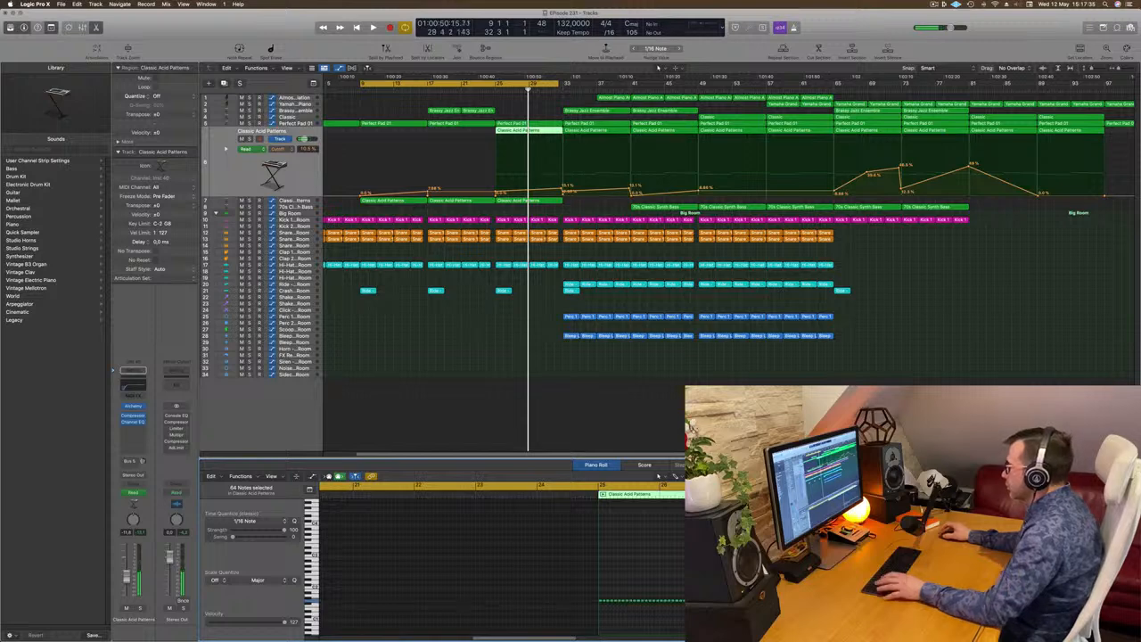
click(489, 90)
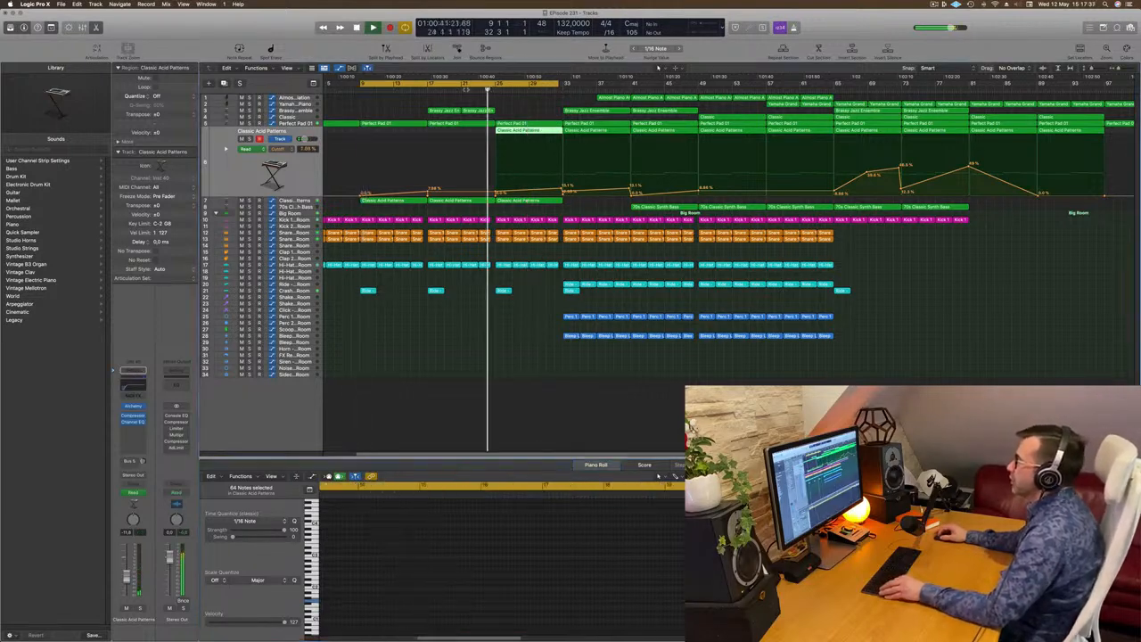
- Copy the two Brassy Jazz Ensemble regions from bar 17 to bar 25 and listen to the transition from bar 24
scroll(486, 114, down, 2)
mouse_move(533, 109)
mouse_down()
mouse_move(470, 112)
mouse_move(538, 119)
mouse_up()
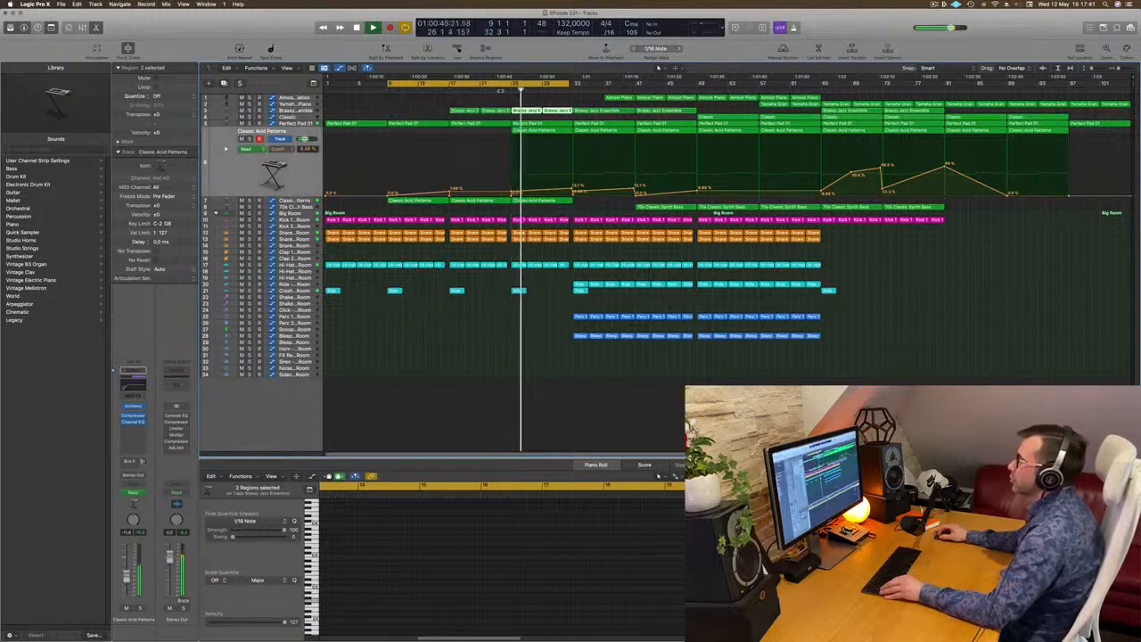
click(463, 102)
scroll(453, 134, up, 3)
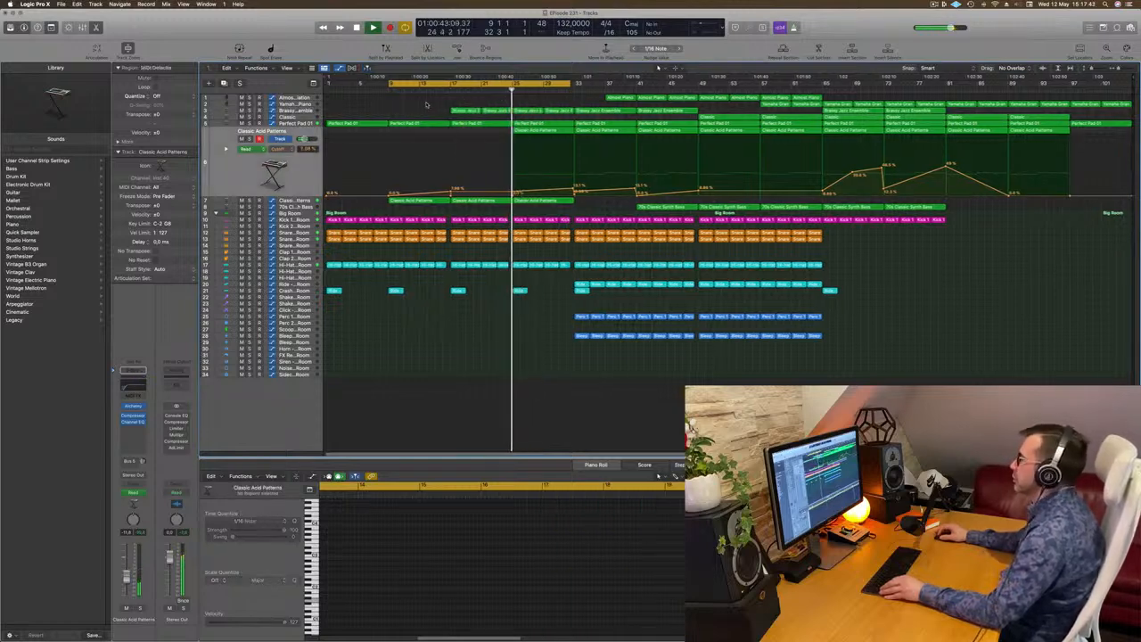
scroll(535, 223, down, 3)
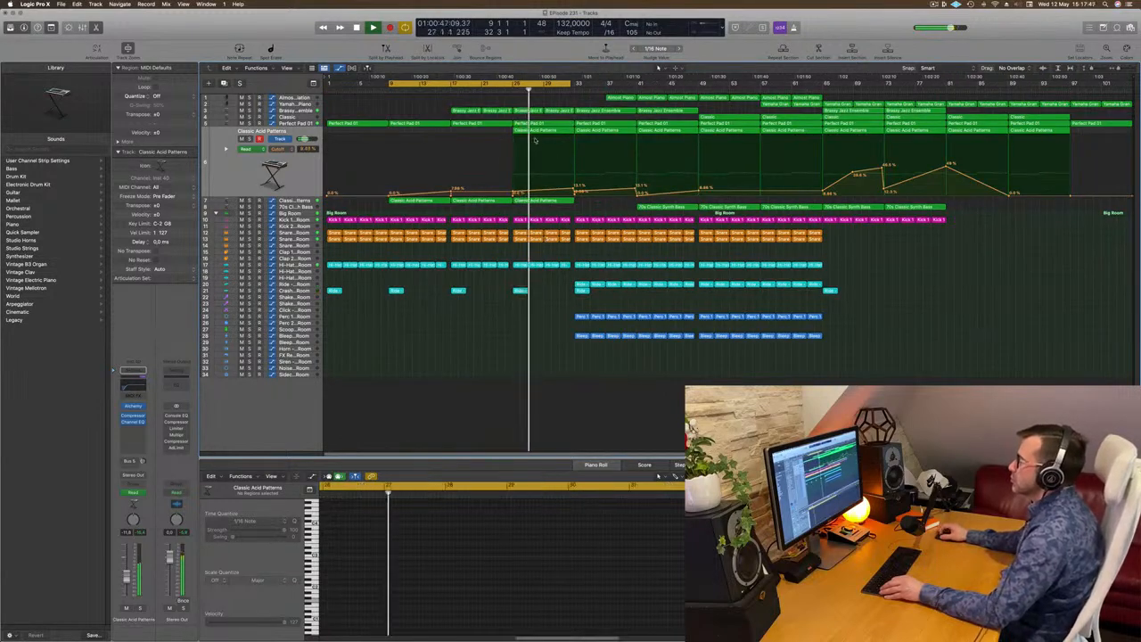
- Copy the Almost Piano Arpeggiation part into bars 25–33 as two regions and lower that track's volume to -29.0 dB
click(292, 98)
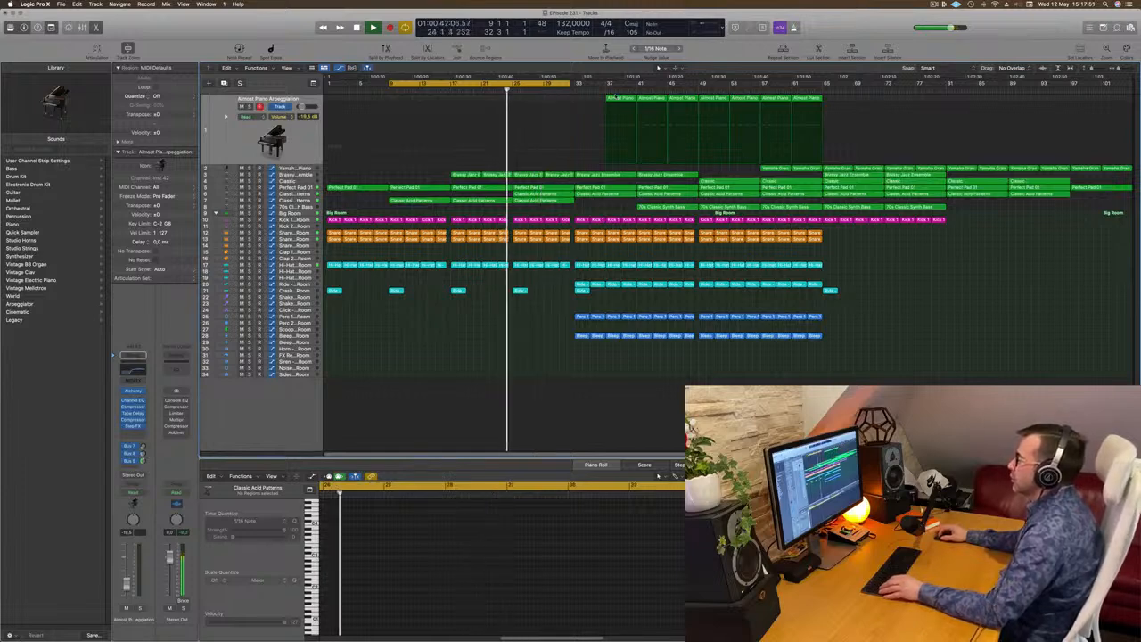
drag(615, 96, 559, 105)
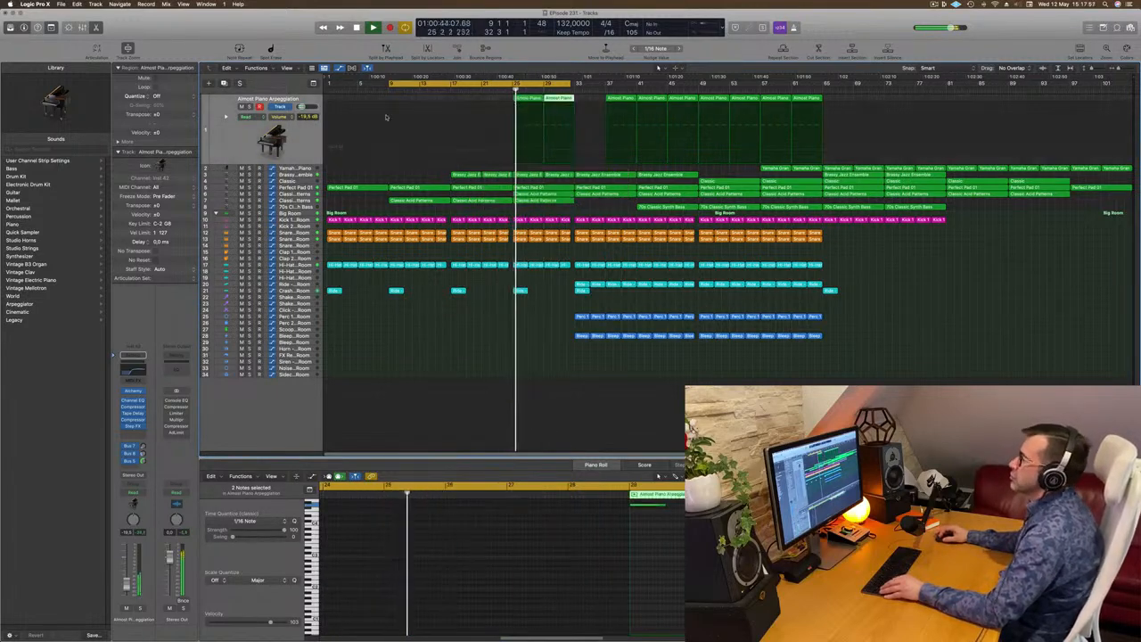
click(305, 137)
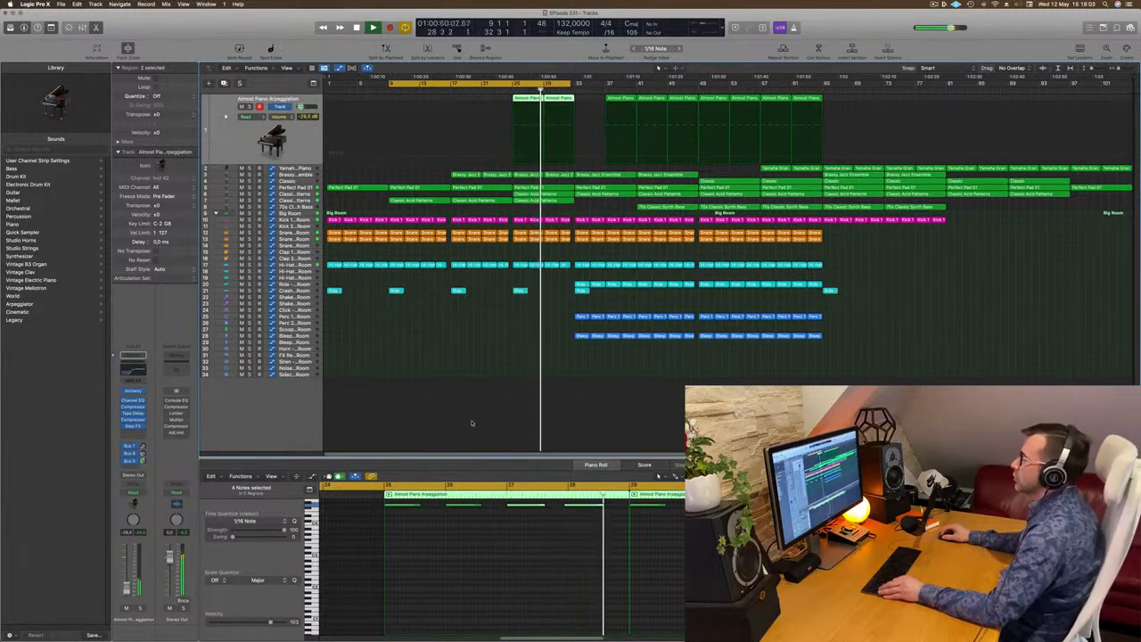
click(487, 321)
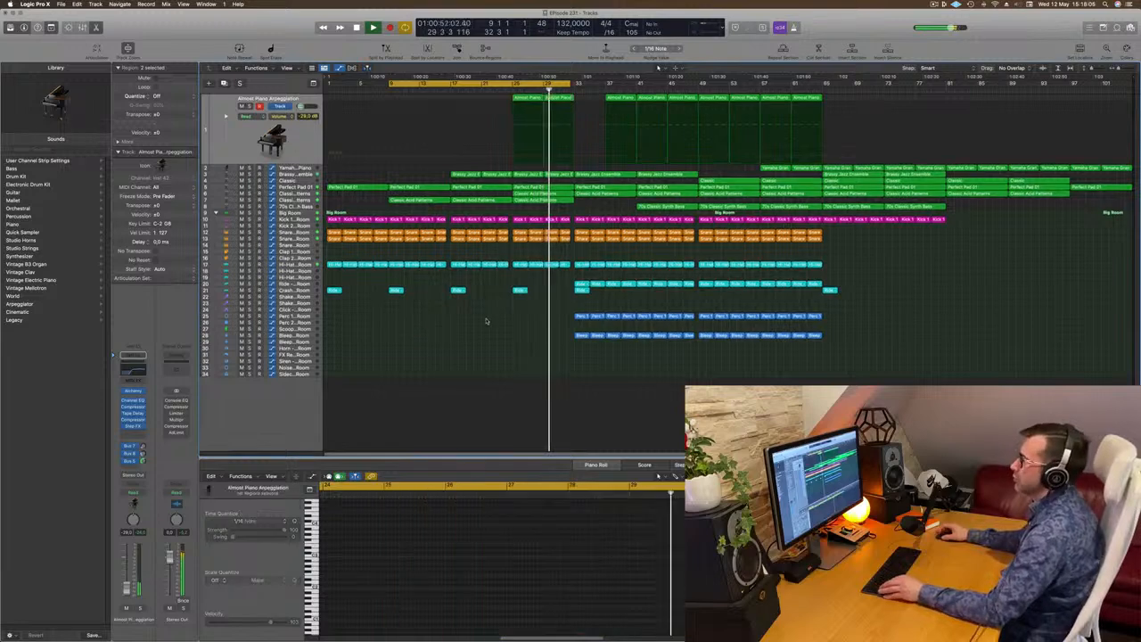
- Copy four Ride regions from bar 33 to bar 25 while playing the section from about bar 21
scroll(492, 320, up, 3)
scroll(491, 318, down, 3)
scroll(491, 318, down, 1)
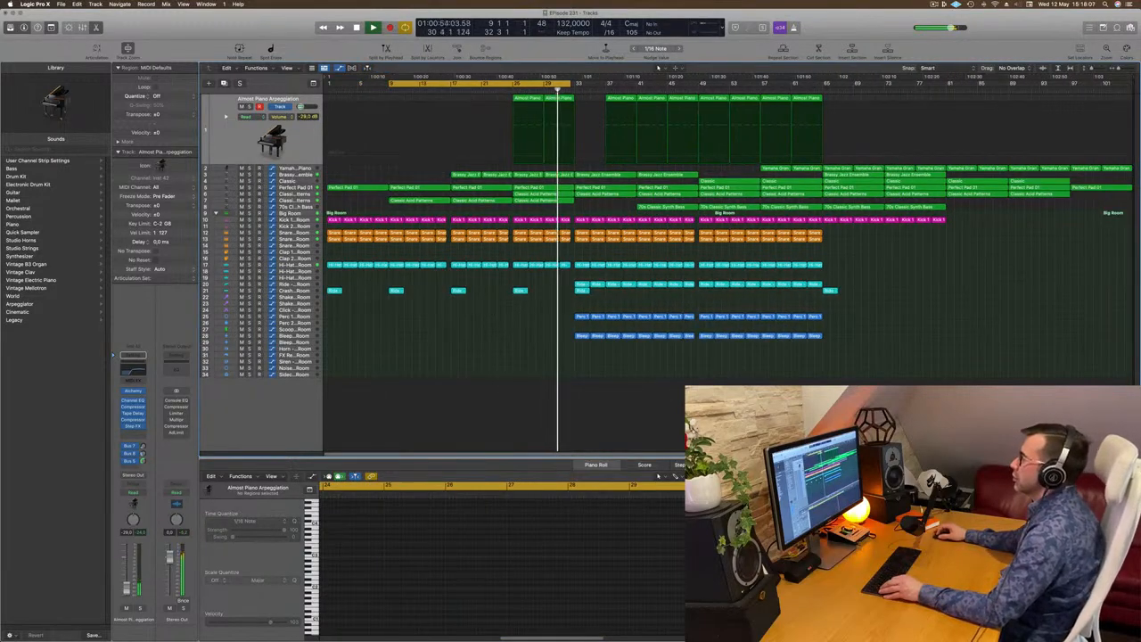
click(480, 91)
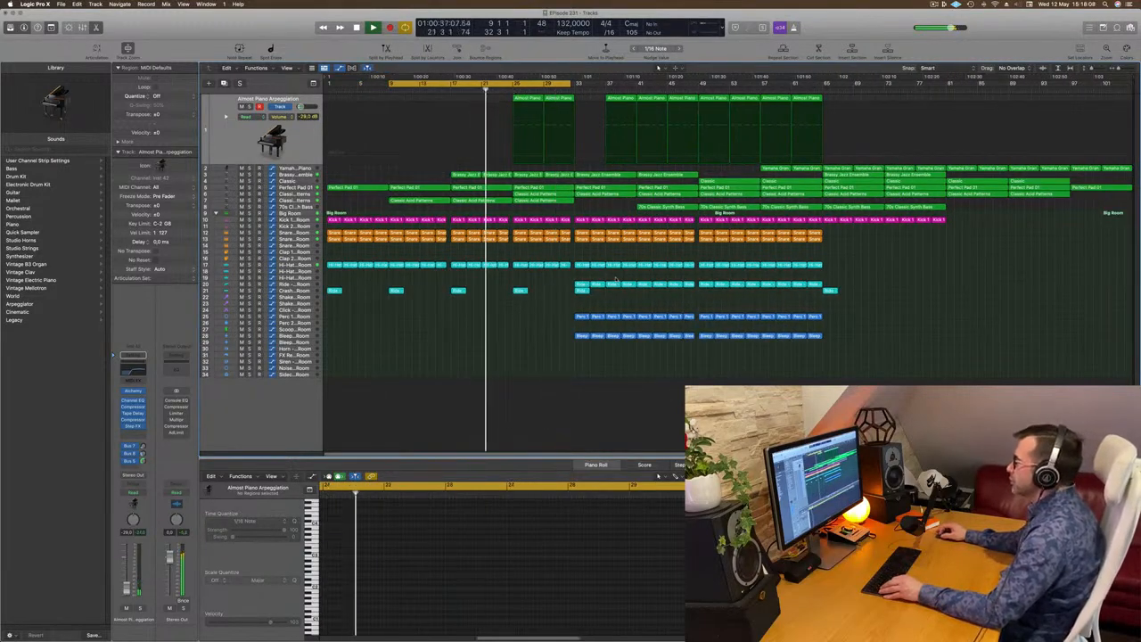
drag(568, 279, 526, 289)
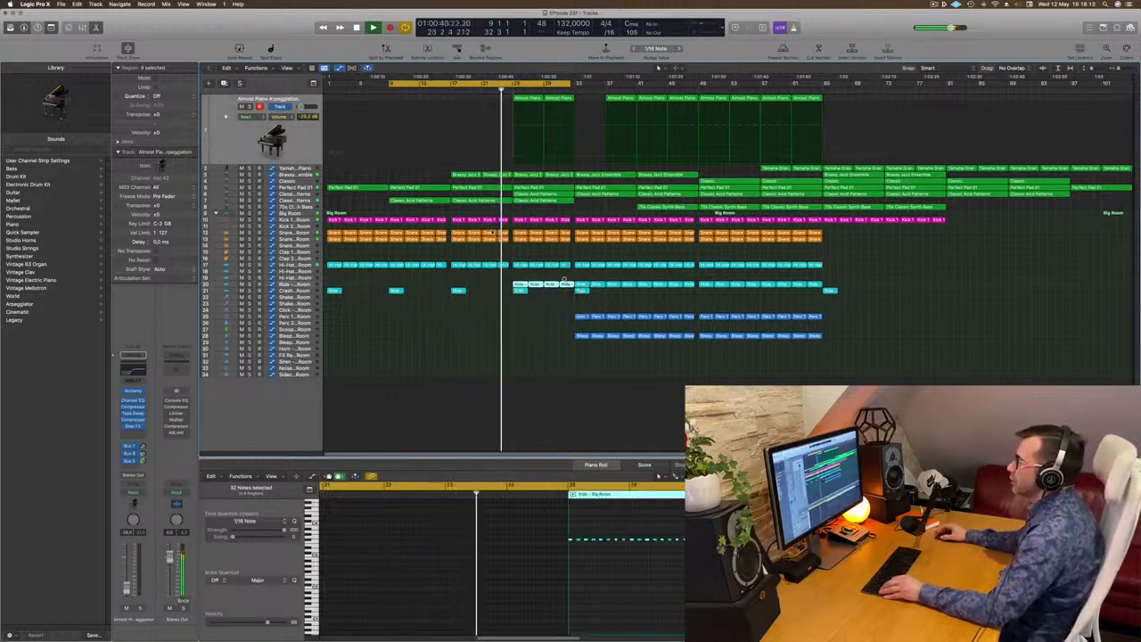
- Show the Snare 1 track's automation and copy eight notes to fill the end of its region just before bar 25
click(308, 240)
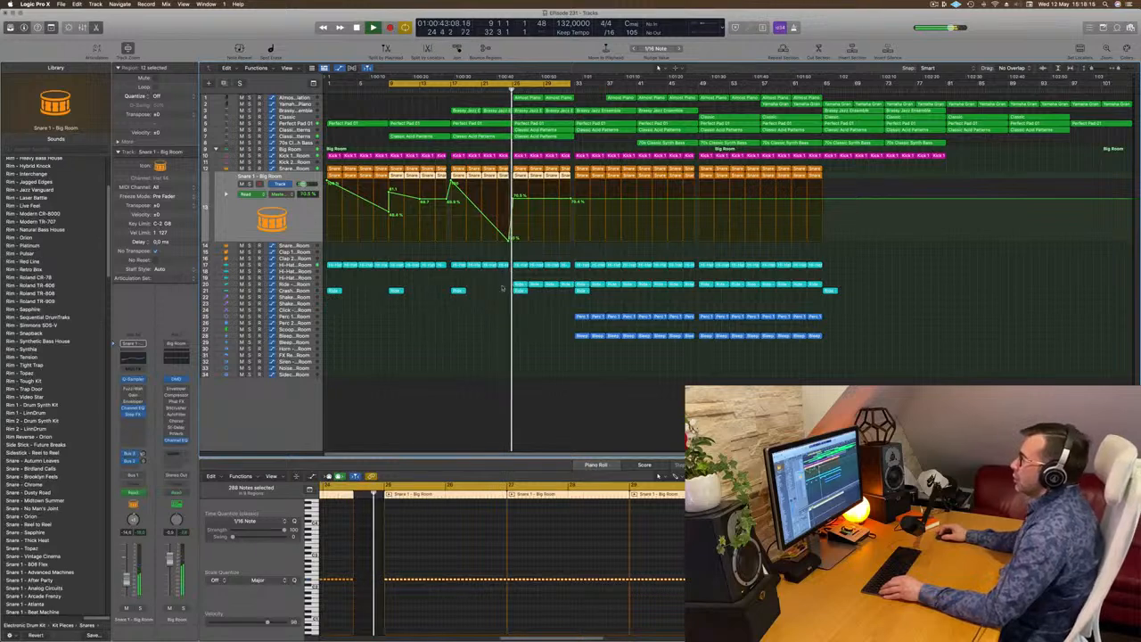
key(super+Right)
key(super+Right)
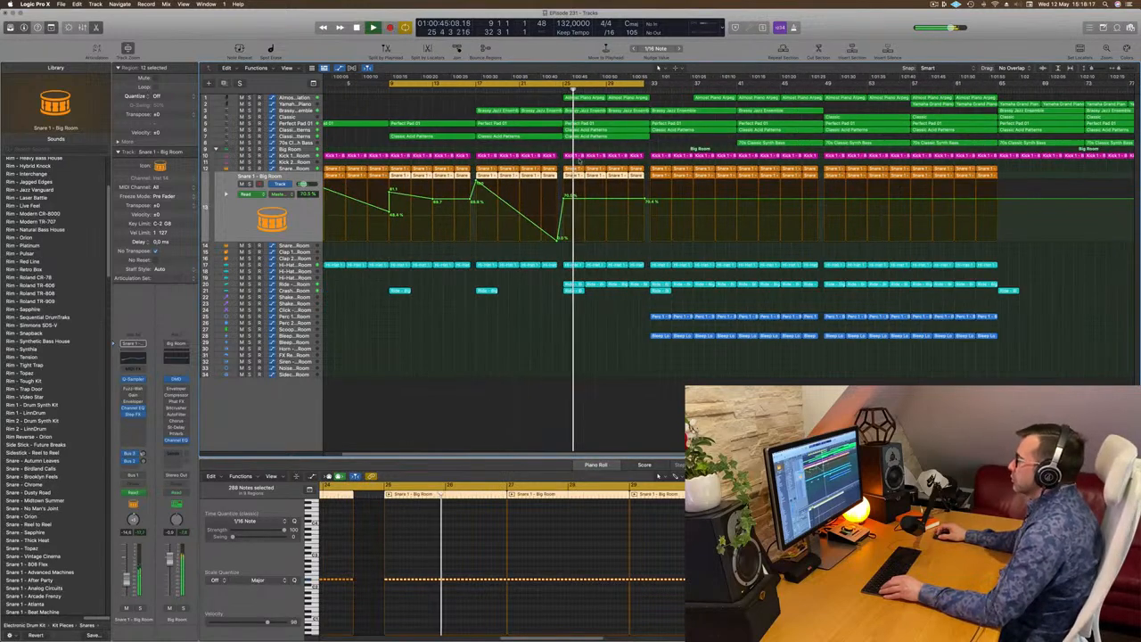
click(563, 162)
drag(555, 178, 562, 178)
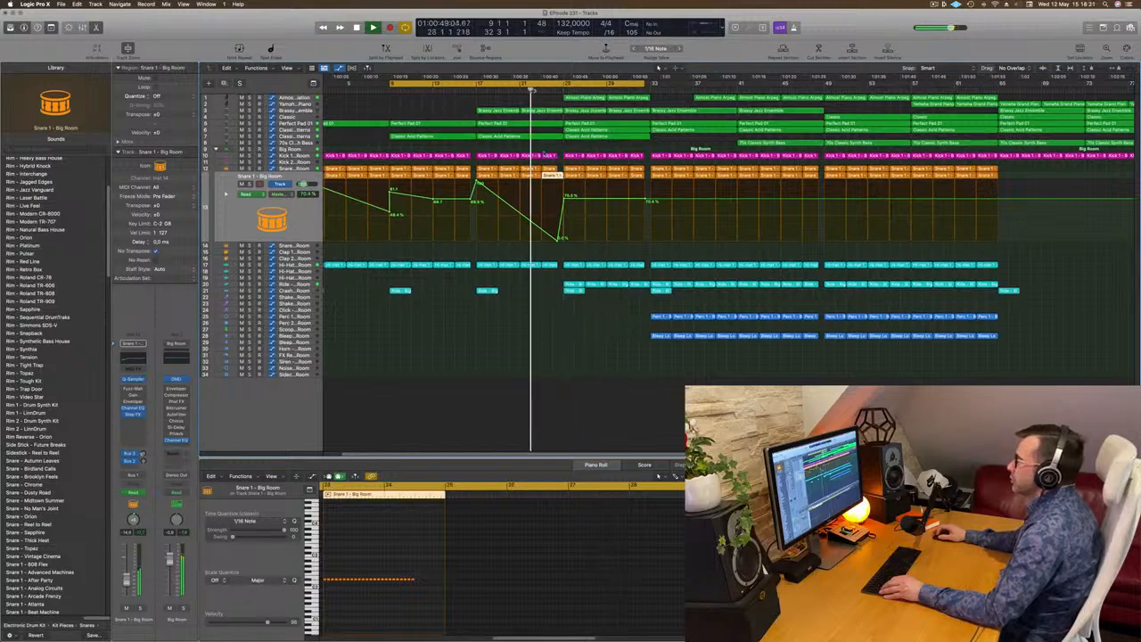
scroll(490, 604, up, 3)
mouse_move(597, 573)
mouse_down()
mouse_move(524, 588)
mouse_move(582, 586)
mouse_up()
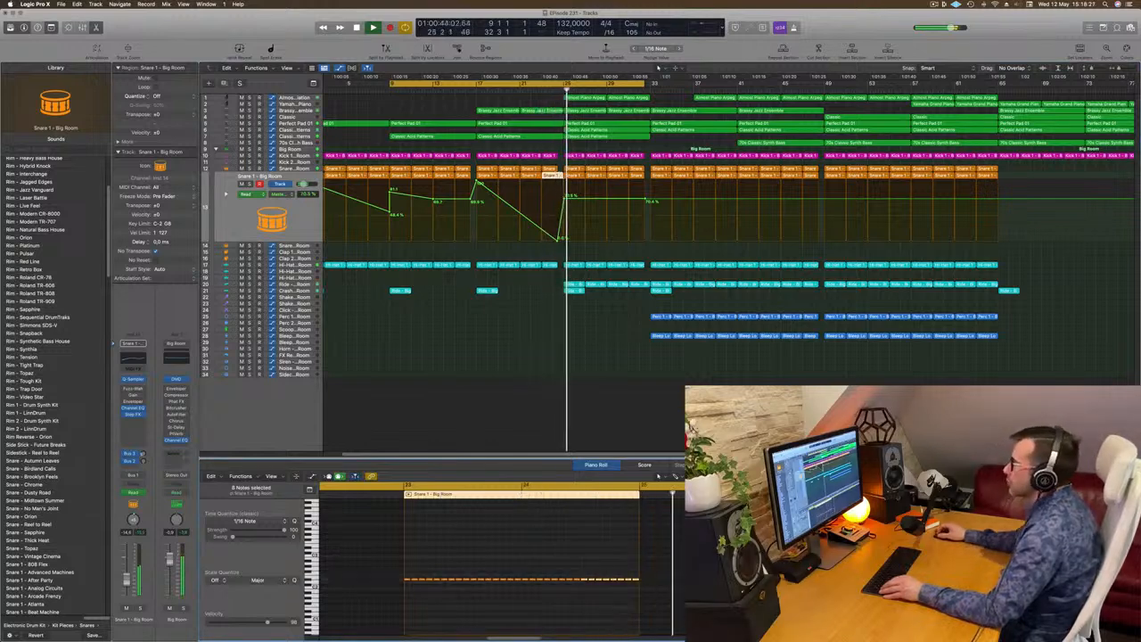
- Replay from about bar 23 and add a Master Mix automation point at about 70% on Snare 1 just before bar 25
click(540, 91)
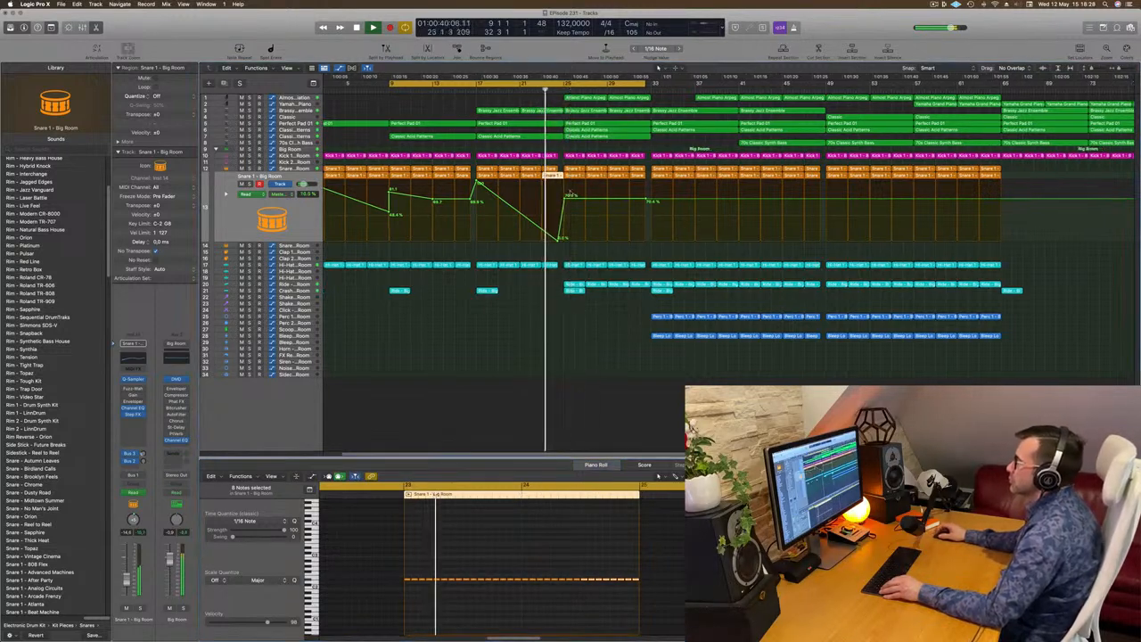
scroll(558, 201, up, 5)
click(738, 217)
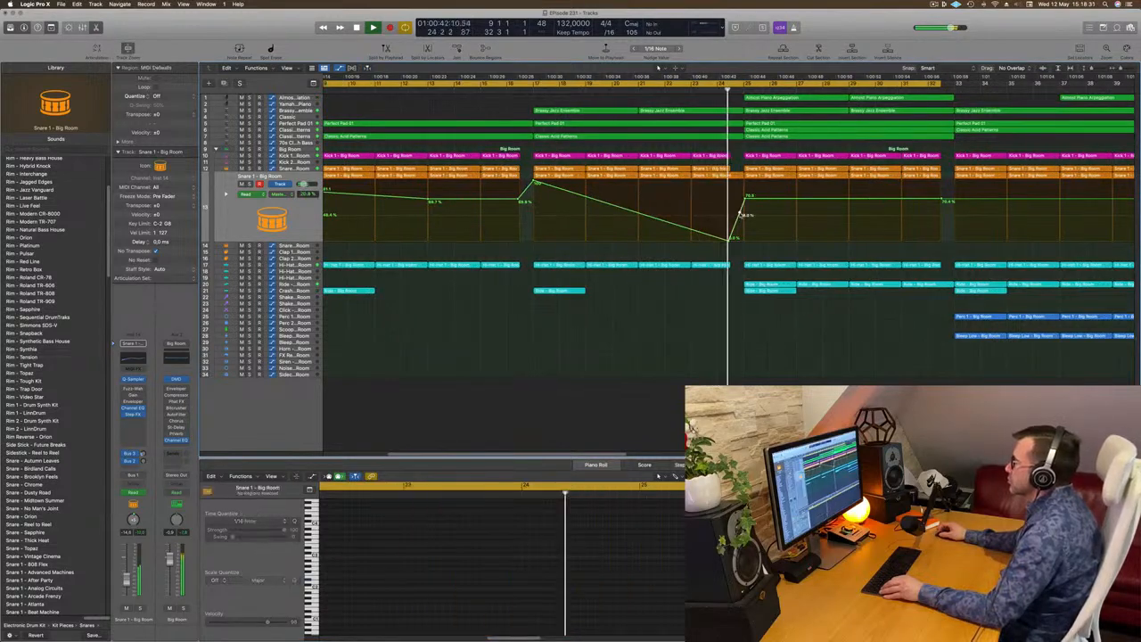
mouse_move(739, 217)
mouse_down()
mouse_move(741, 233)
mouse_move(743, 198)
mouse_up()
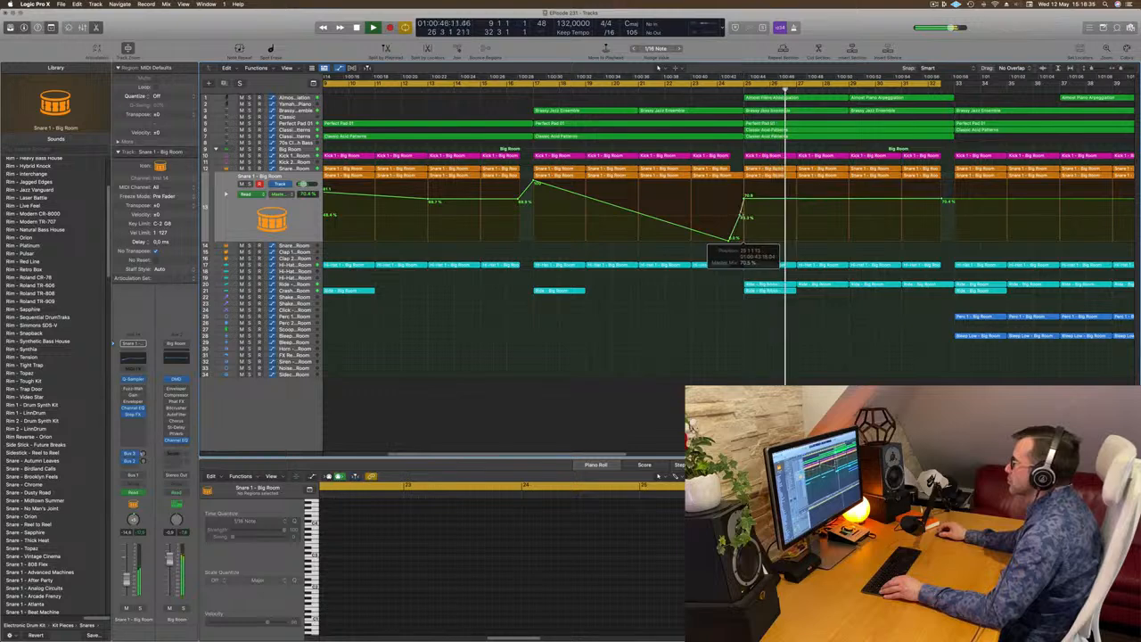
- Restart playback from bar 9 and listen to how the intro develops across the arrangement
scroll(586, 251, down, 6)
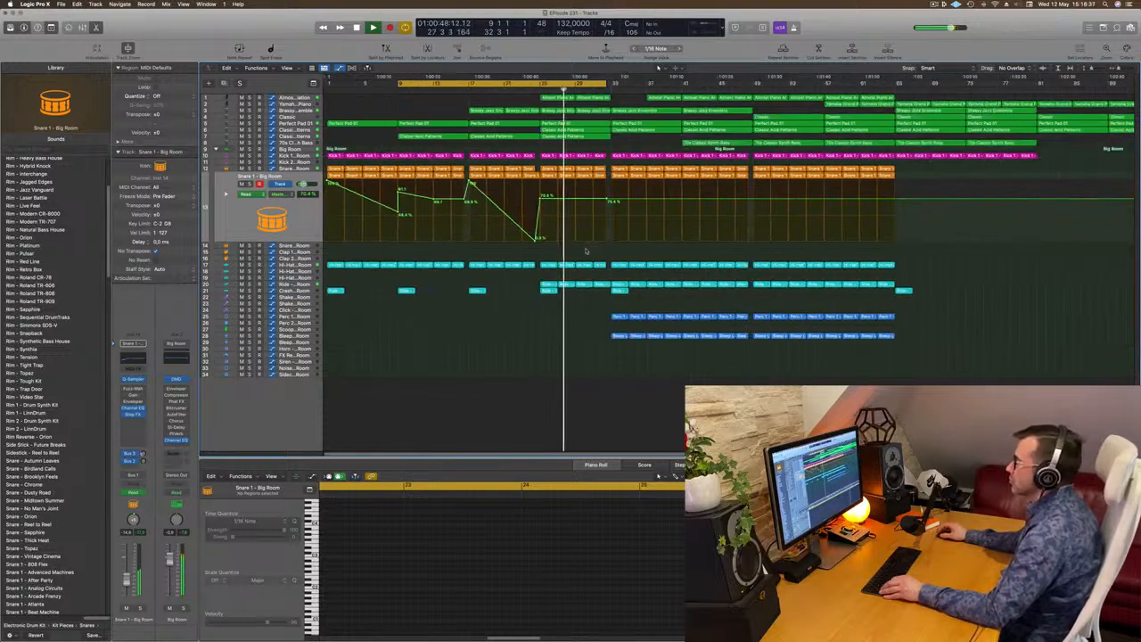
scroll(547, 267, right, 2)
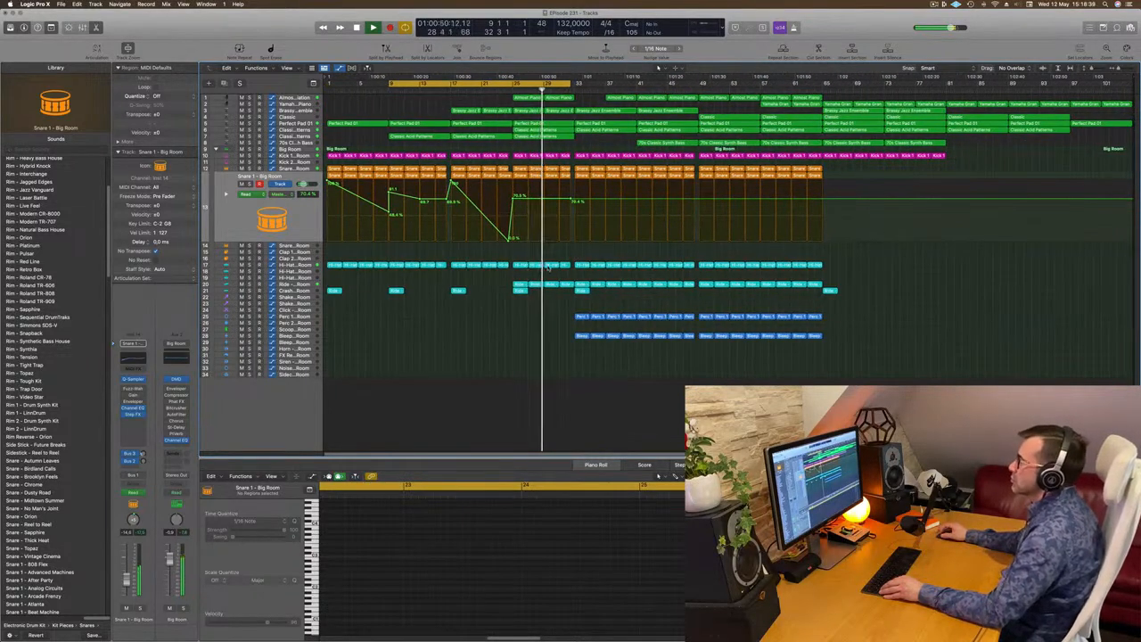
scroll(548, 267, left, 3)
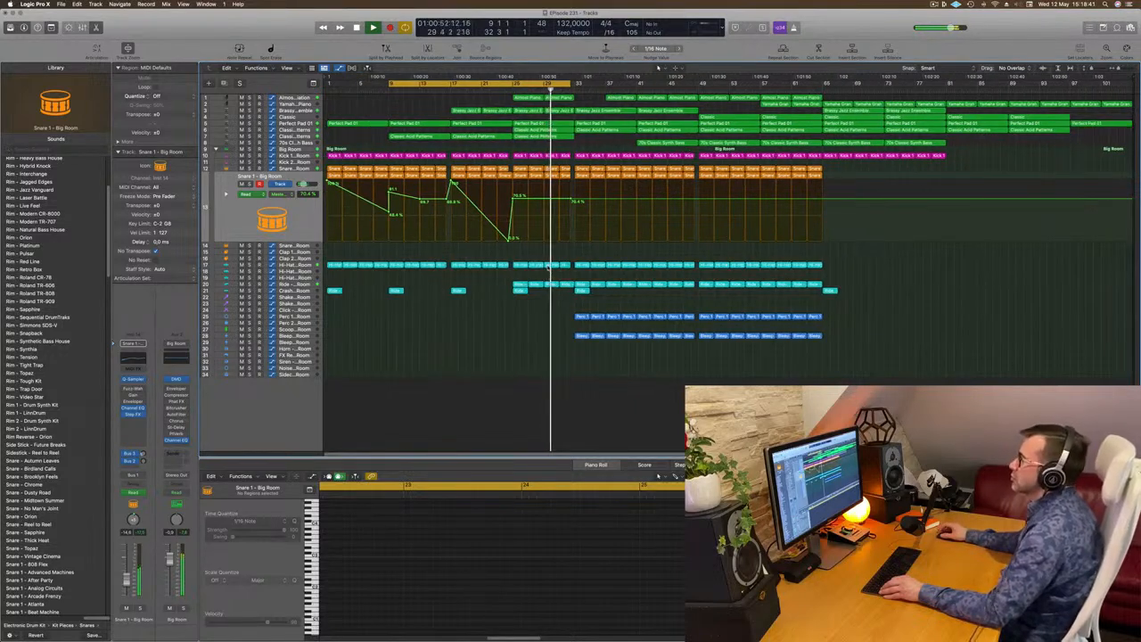
key(space)
key(space)
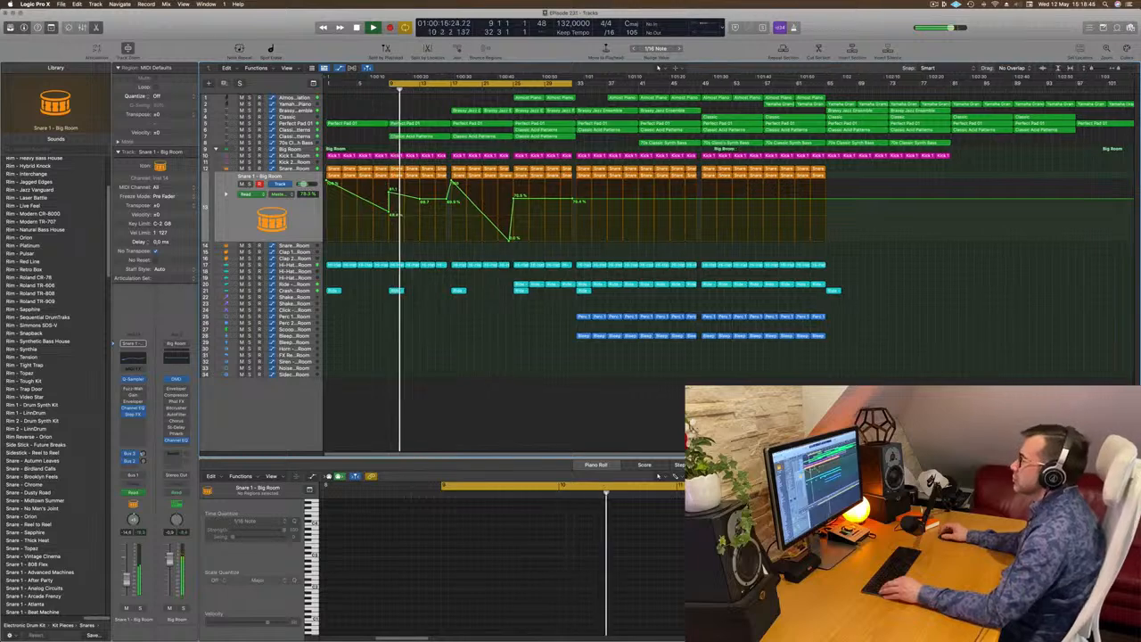
key(super+Right)
scroll(514, 375, up, 2)
scroll(514, 375, left, 3)
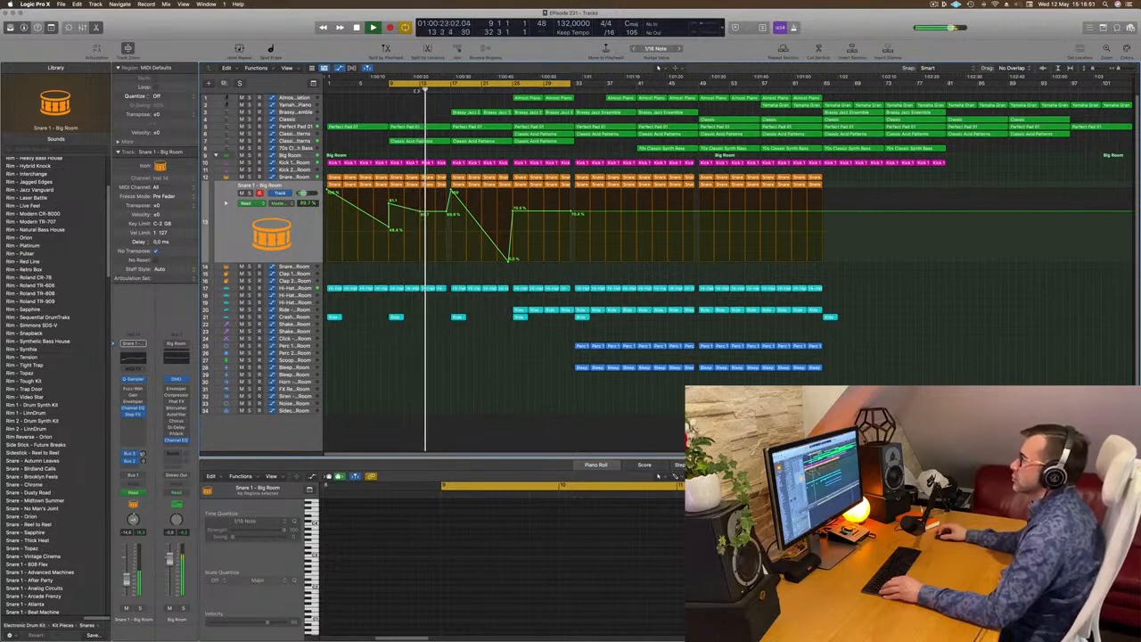
- Move the start of the cycle range to bar 25 and restart playback from there
drag(390, 84, 512, 84)
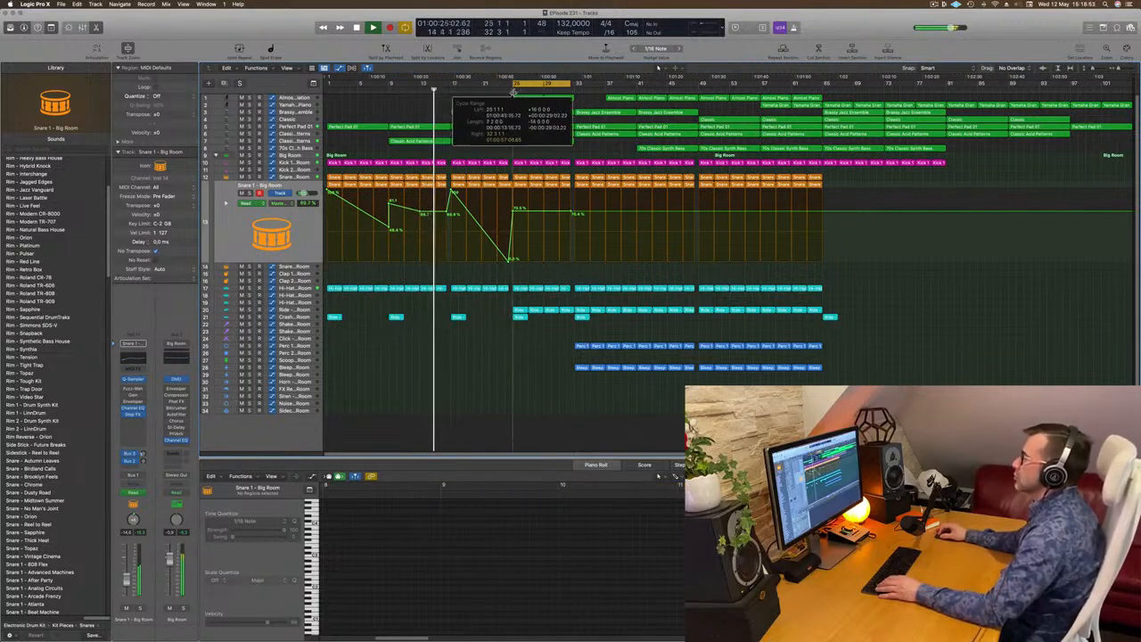
key(space)
key(space)
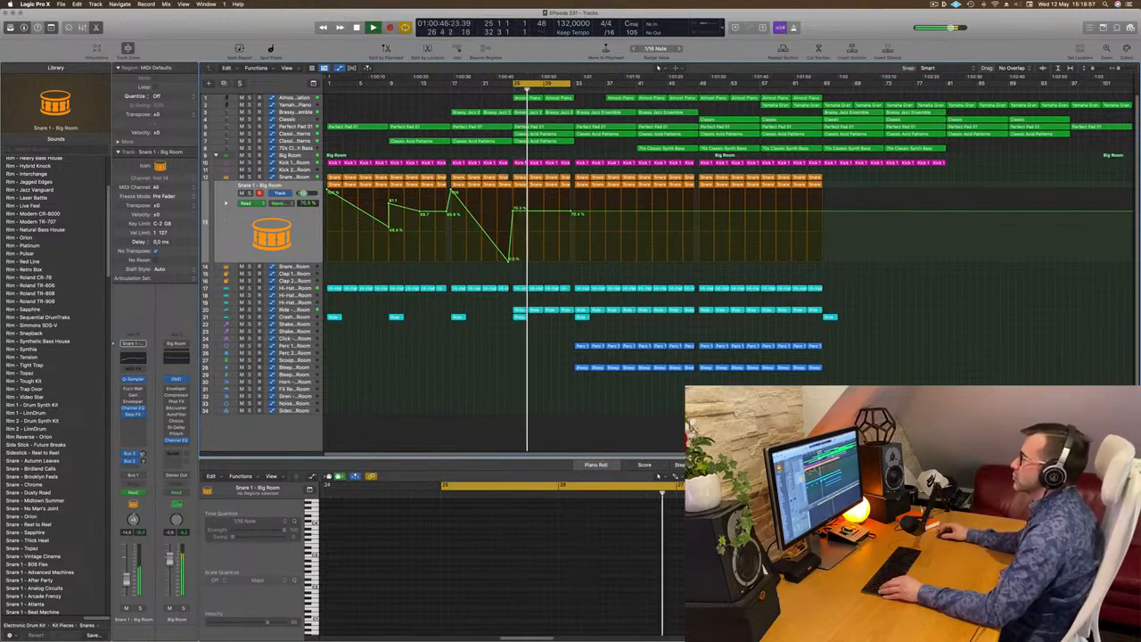
key(super+Right)
key(super+Left)
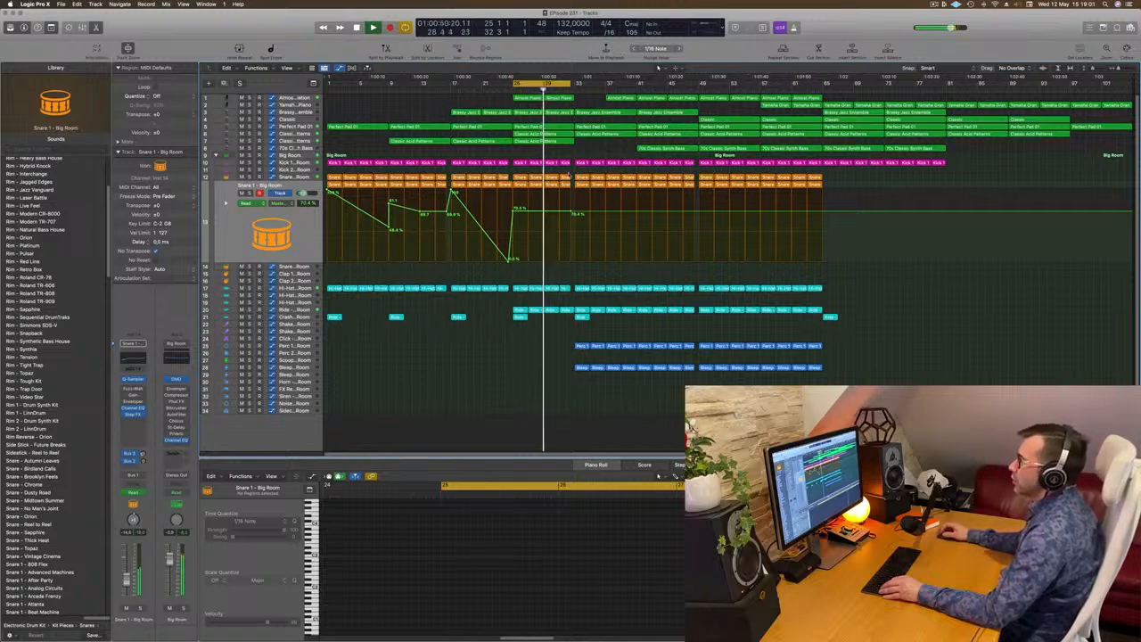
- Delete the hi-hat, ride, percussion and bleep regions in bars 33–41, plus the Almost Piano region at bar 37
drag(636, 171, 581, 179)
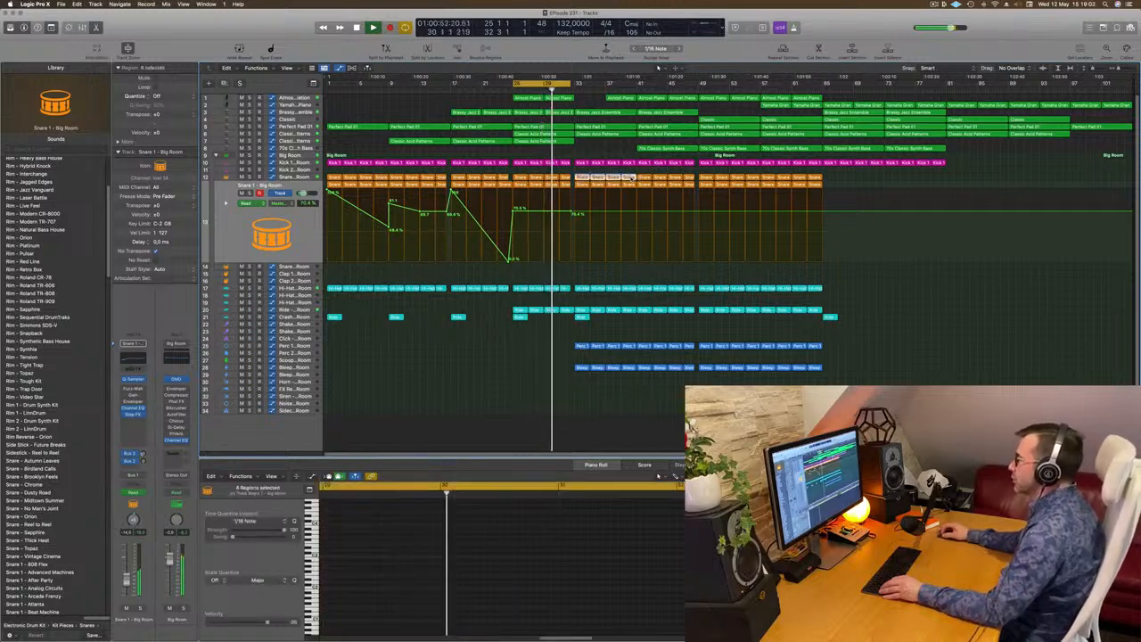
drag(581, 282, 588, 380)
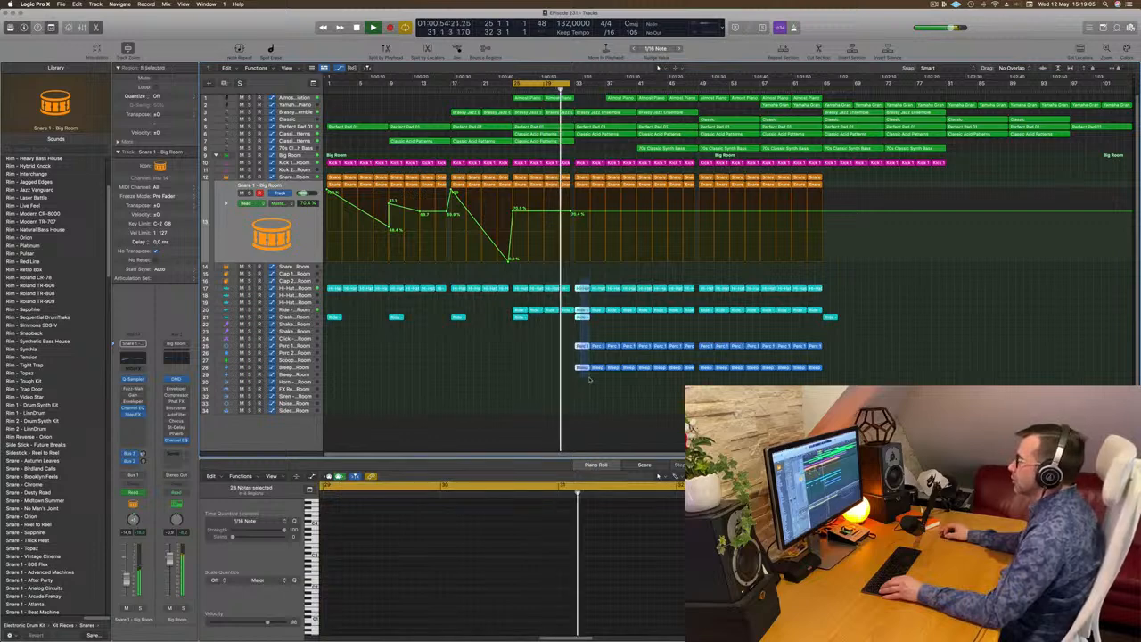
drag(638, 280, 637, 374)
key(Delete)
key(Delete)
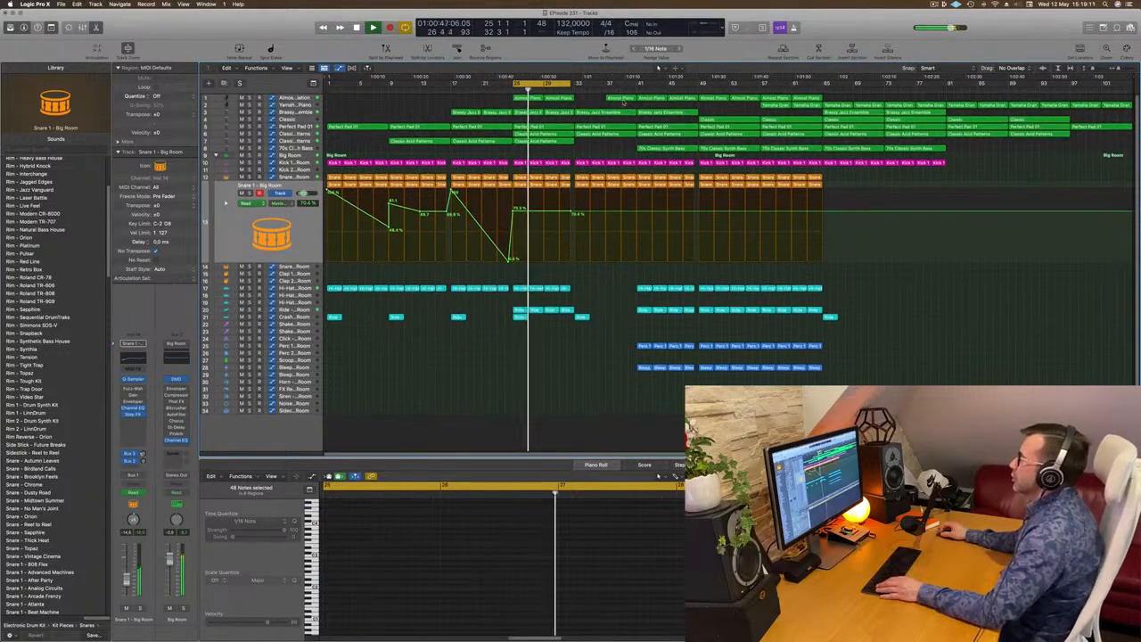
click(624, 99)
key(Delete)
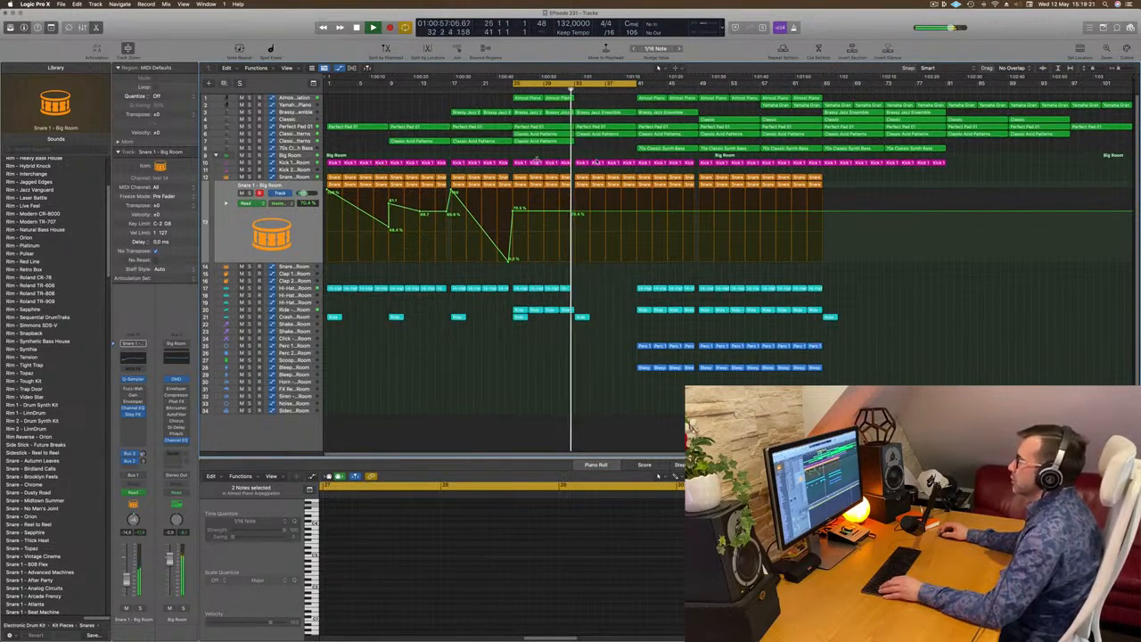
- Replace the Kick 1 region at bar 31 with a copy of the kick region from bar 7
click(564, 163)
key(Delete)
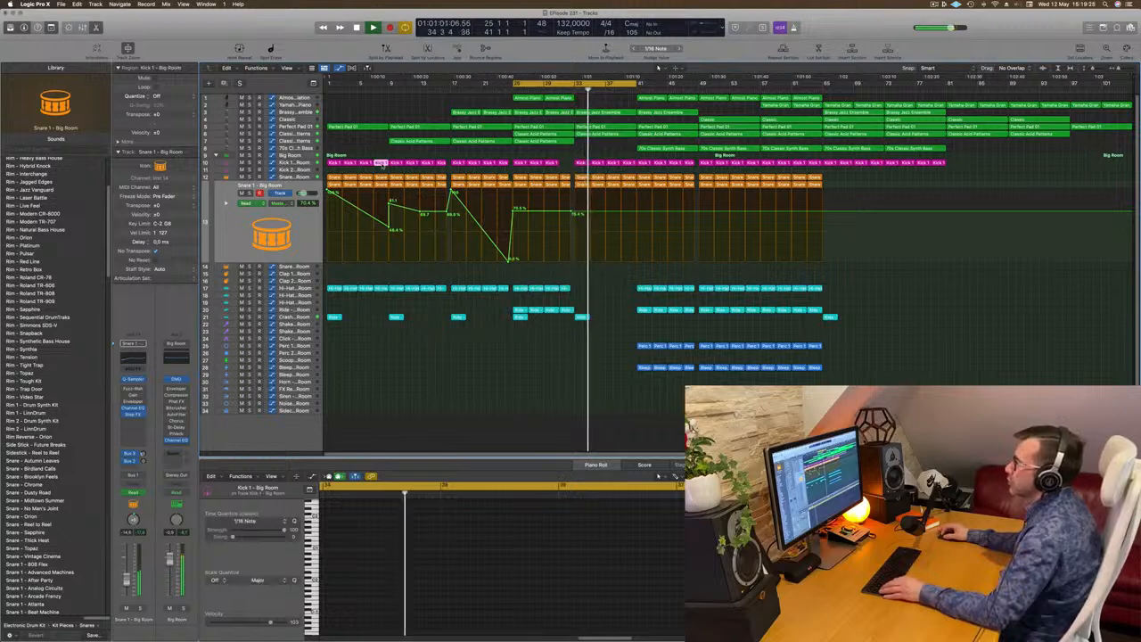
drag(381, 163, 566, 165)
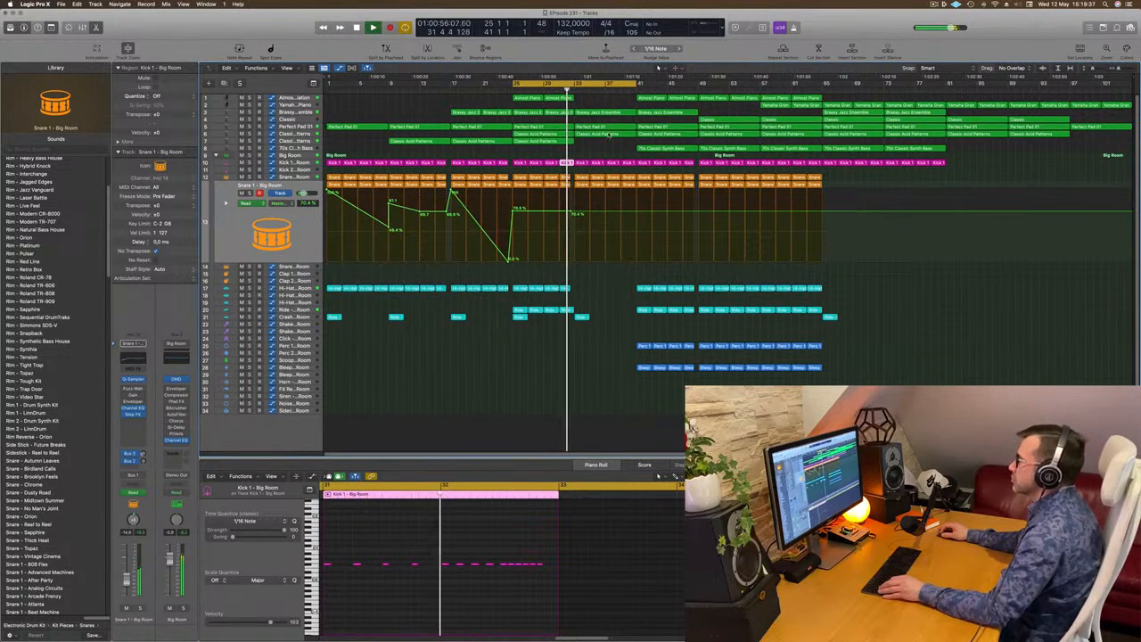
- Copy the 70s Classic Synth Bass region from bar 41 to bar 33, and the simplified Classic Acid Patterns region from bar 25 to bar 33
click(642, 149)
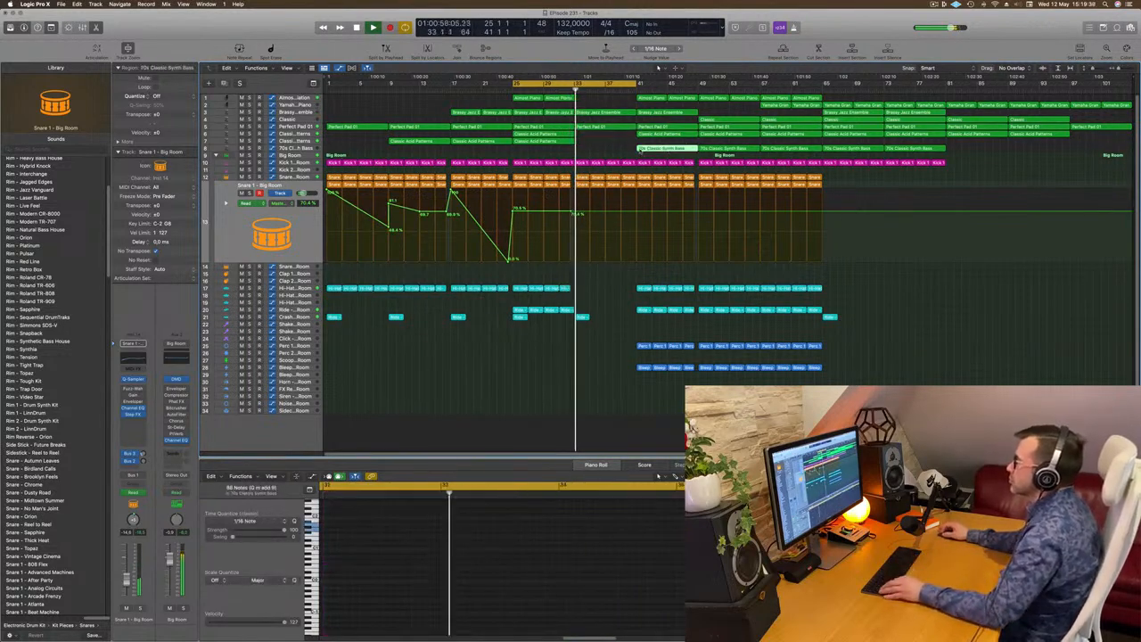
drag(640, 149, 578, 150)
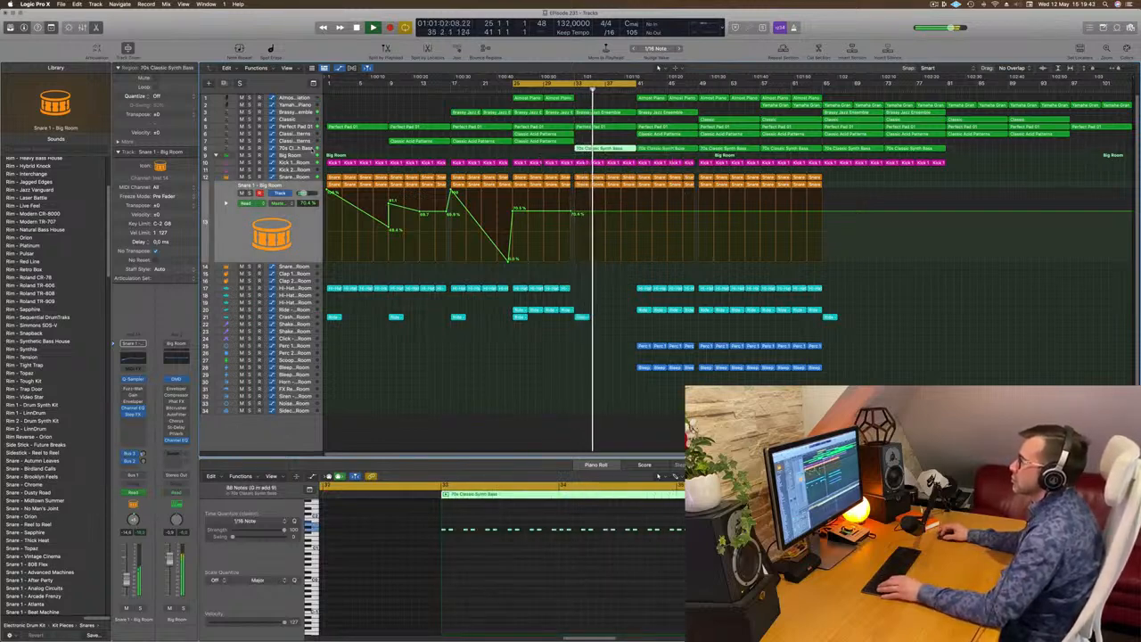
click(312, 150)
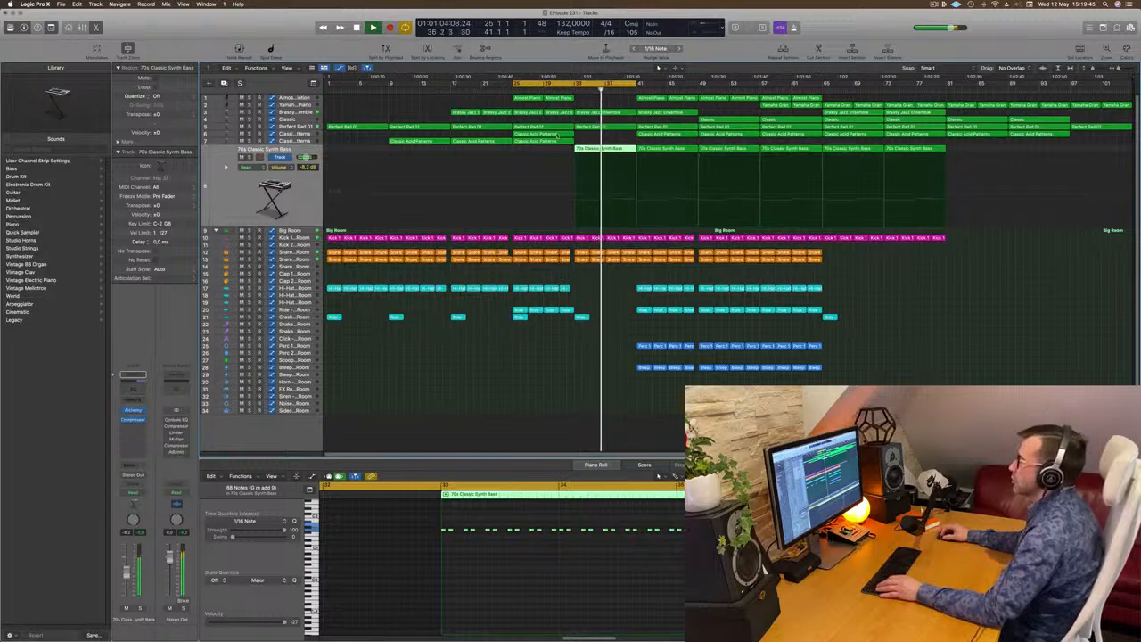
drag(557, 138, 619, 141)
click(566, 90)
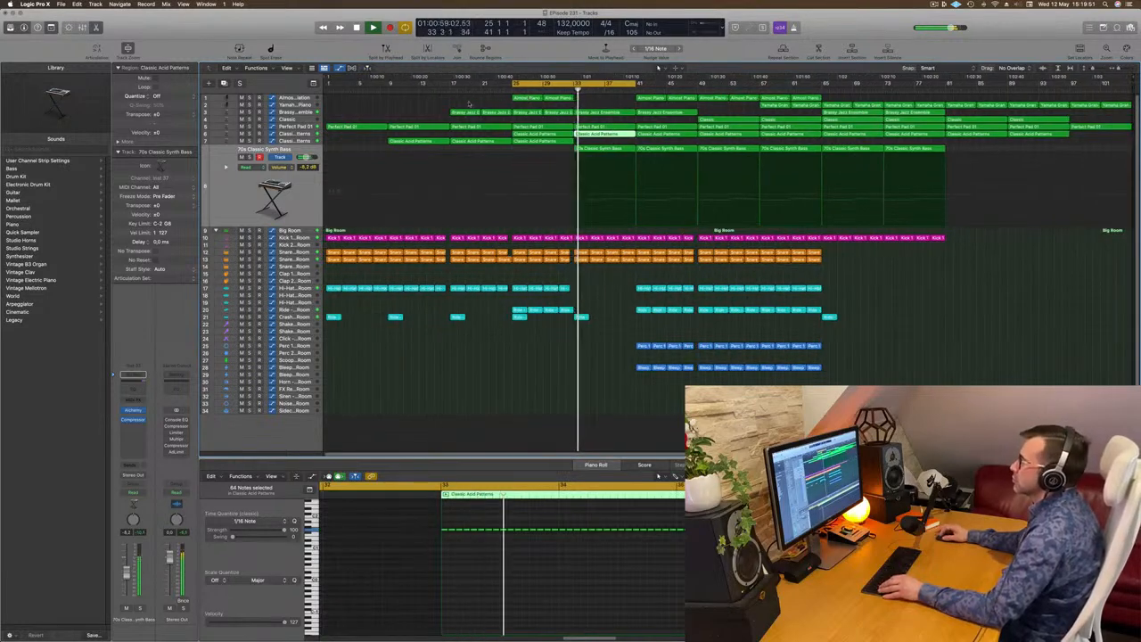
- Delete the snare regions on both snare tracks between bars 33 and 41
click(366, 112)
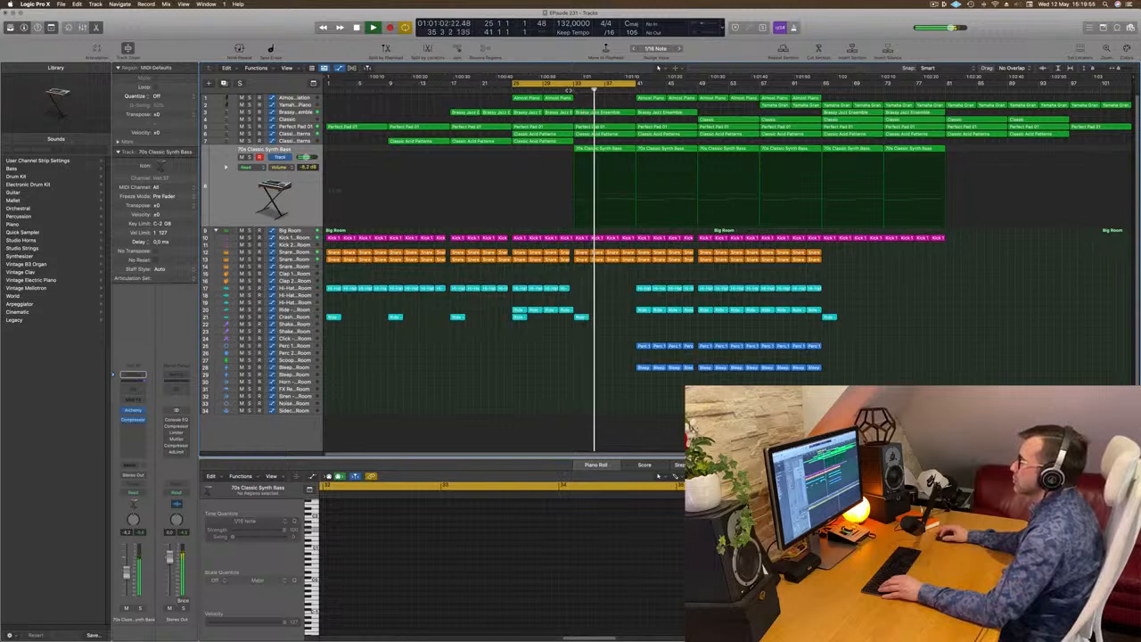
click(630, 258)
key(Delete)
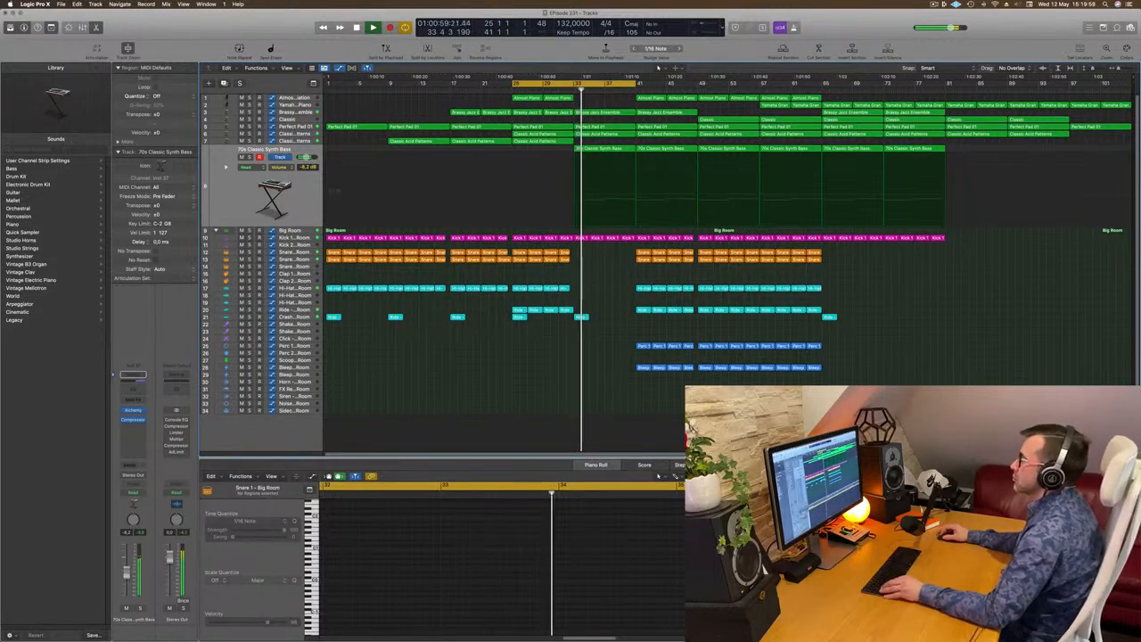
scroll(608, 283, up, 2)
scroll(607, 283, up, 2)
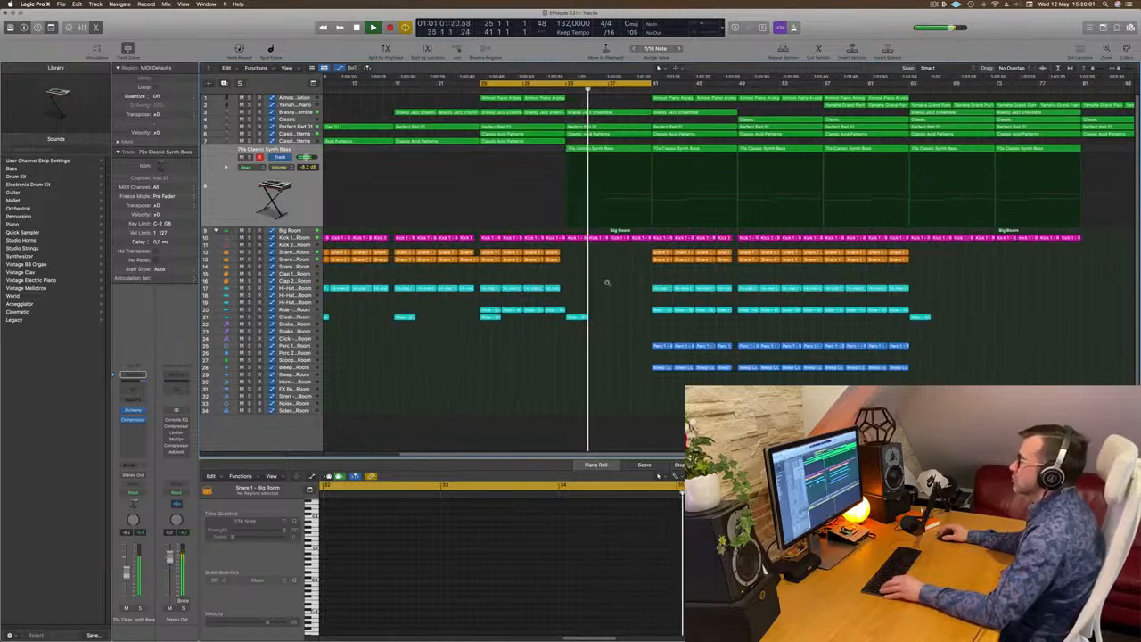
- Copy the 70s Classic Synth Bass region at bar 33 onto the second Classic Acid Patterns track (track 7) directly above
scroll(607, 283, down, 4)
click(607, 149)
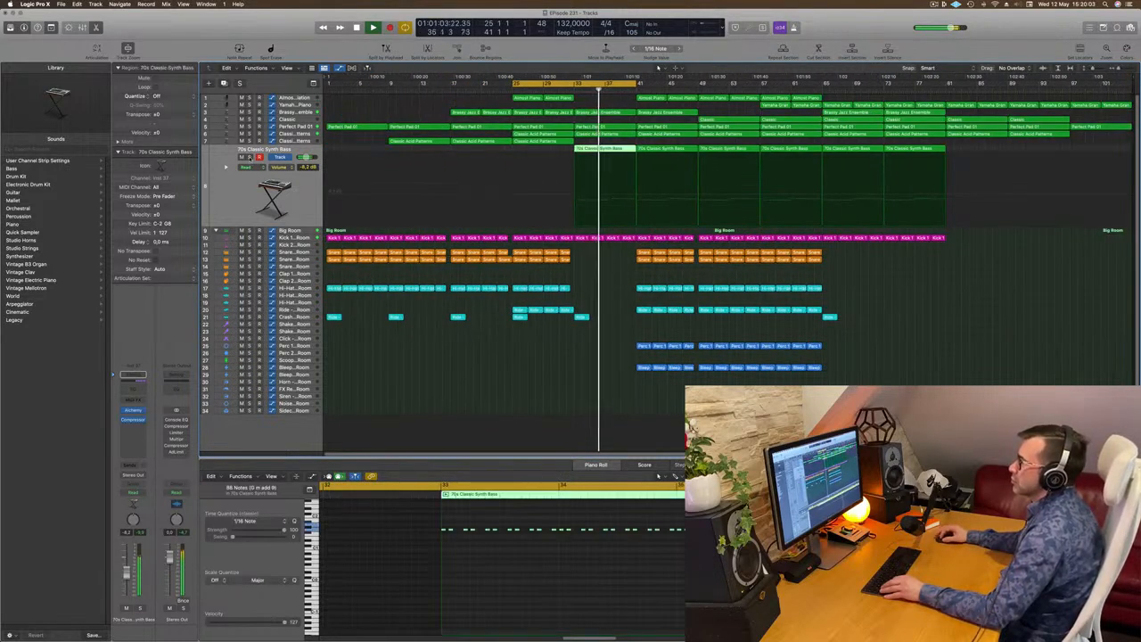
click(250, 157)
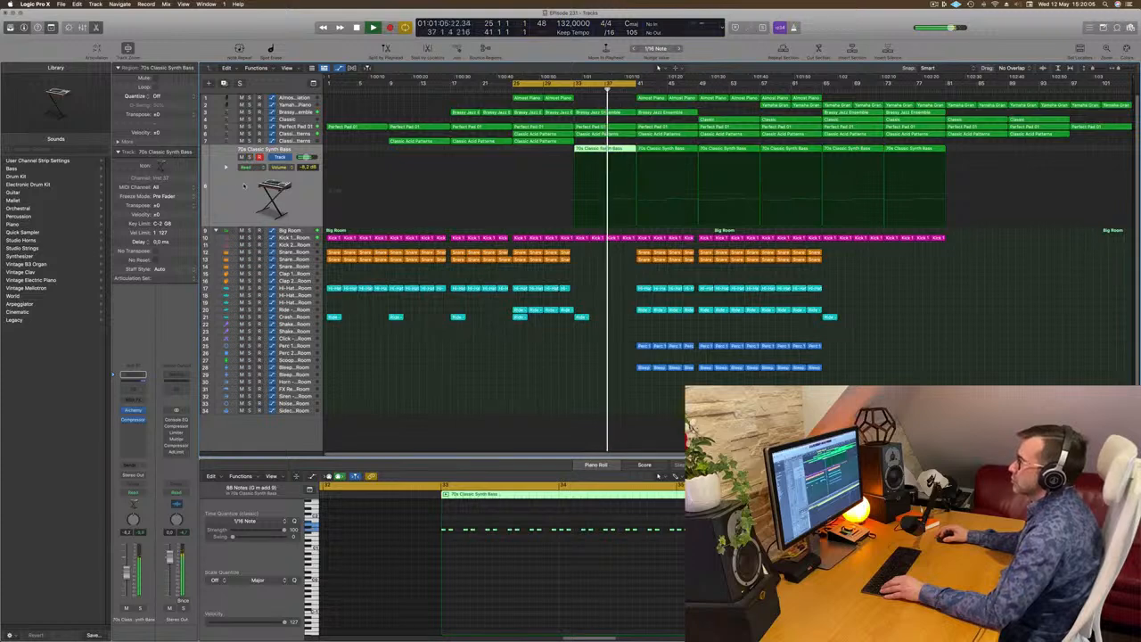
scroll(496, 404, up, 3)
scroll(496, 404, down, 3)
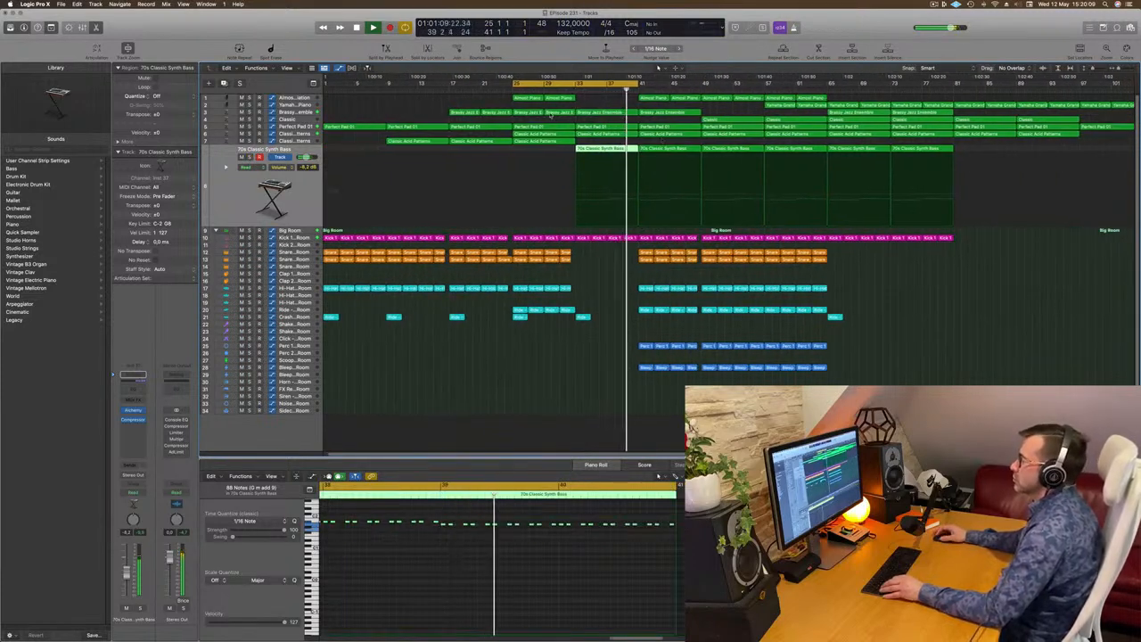
scroll(551, 116, down, 1)
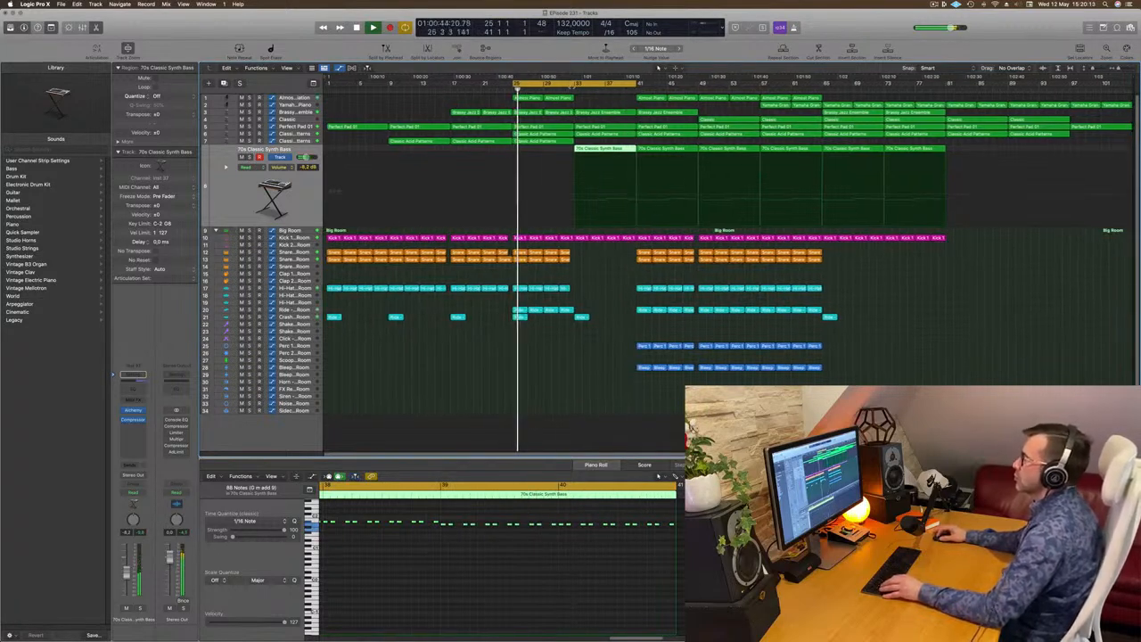
drag(611, 149, 609, 142)
- Transpose all notes in the copied bass region down one octave and audition it soloed
click(560, 576)
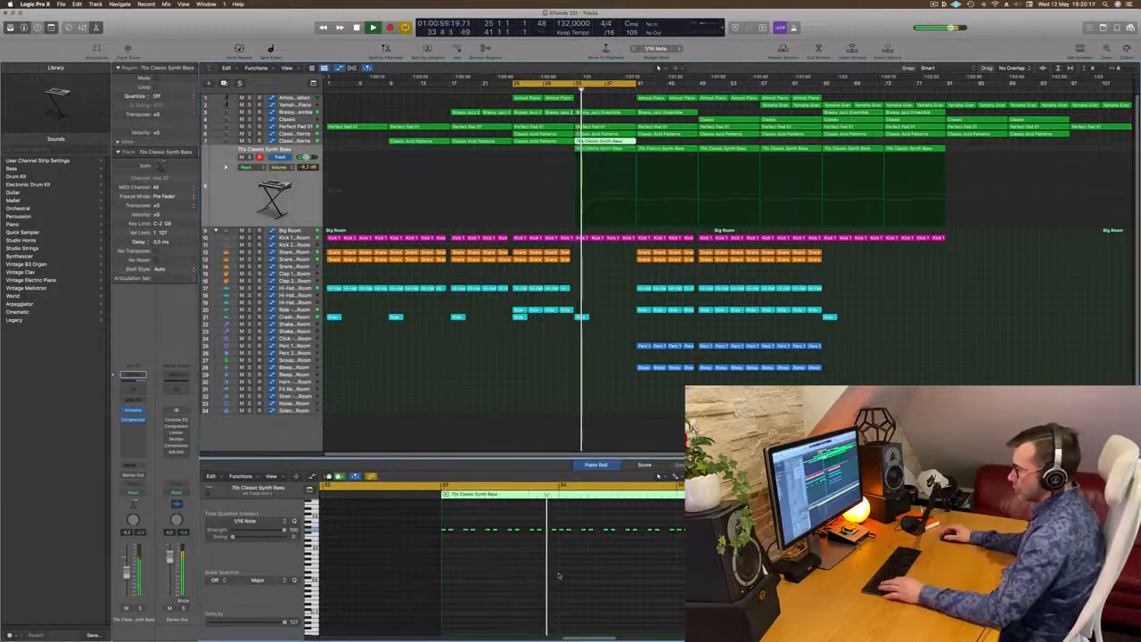
key(super+a)
key(alt+shift+Down)
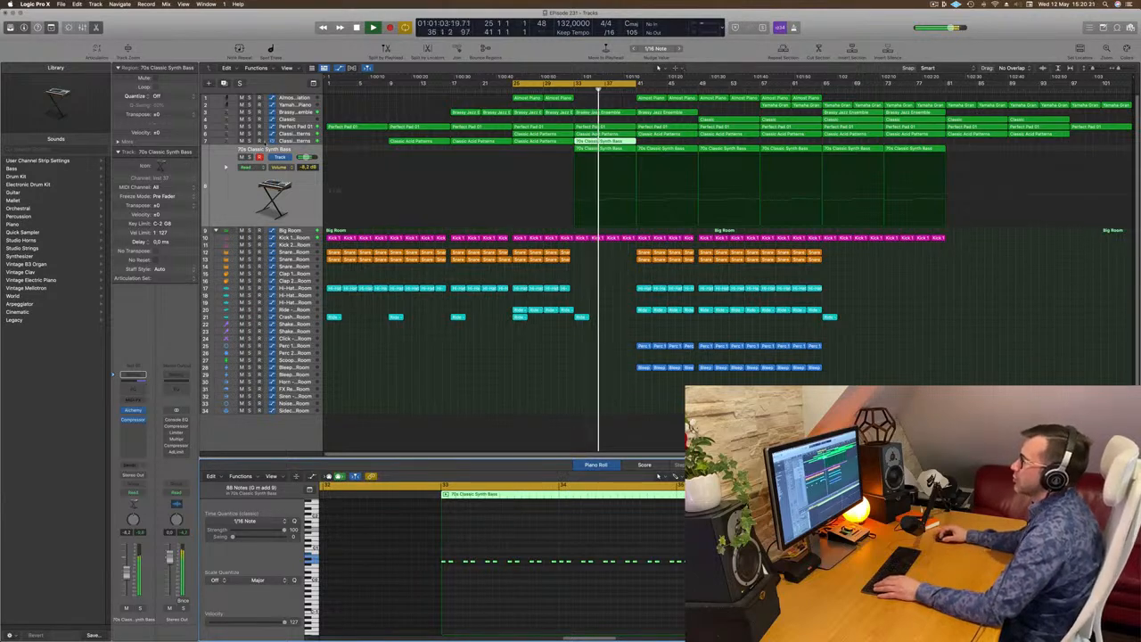
key(ctrl+s)
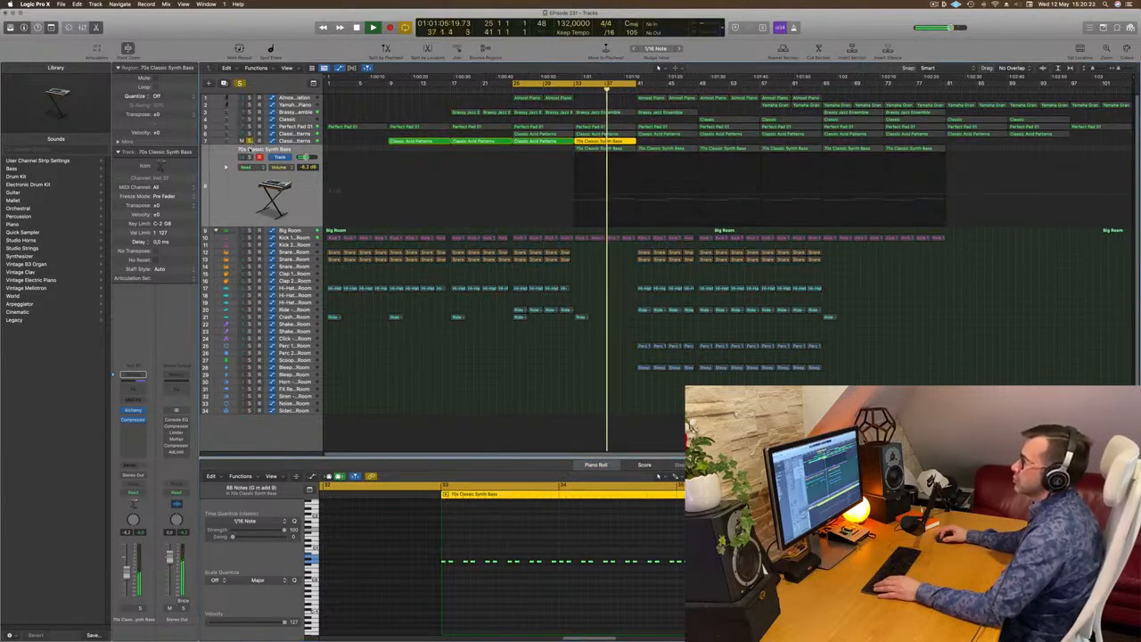
click(249, 157)
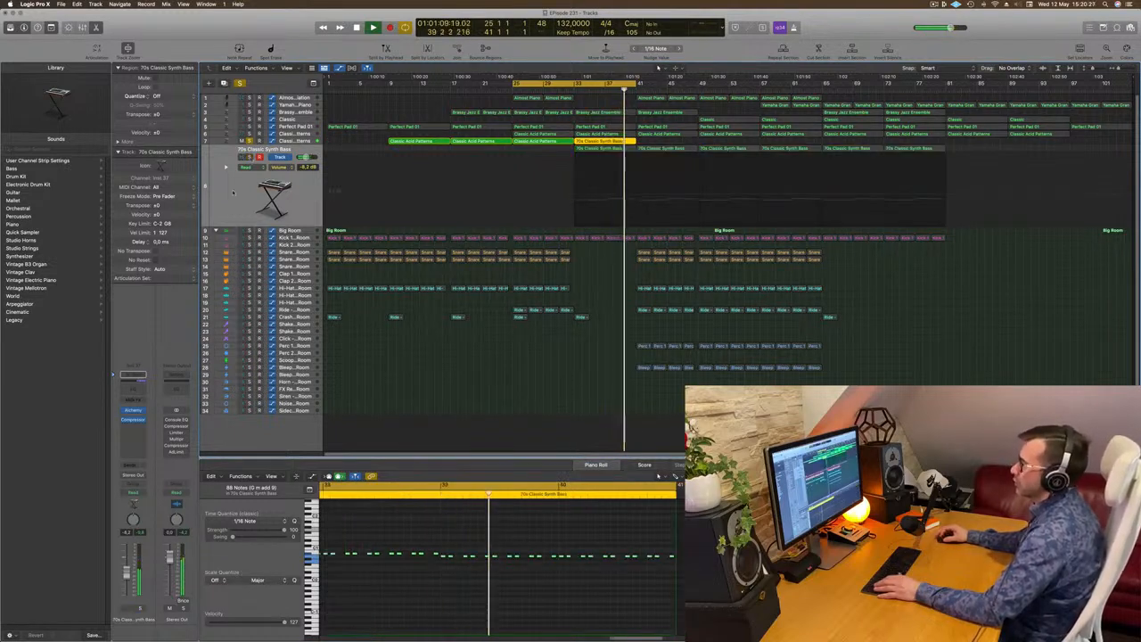
key(ctrl+s)
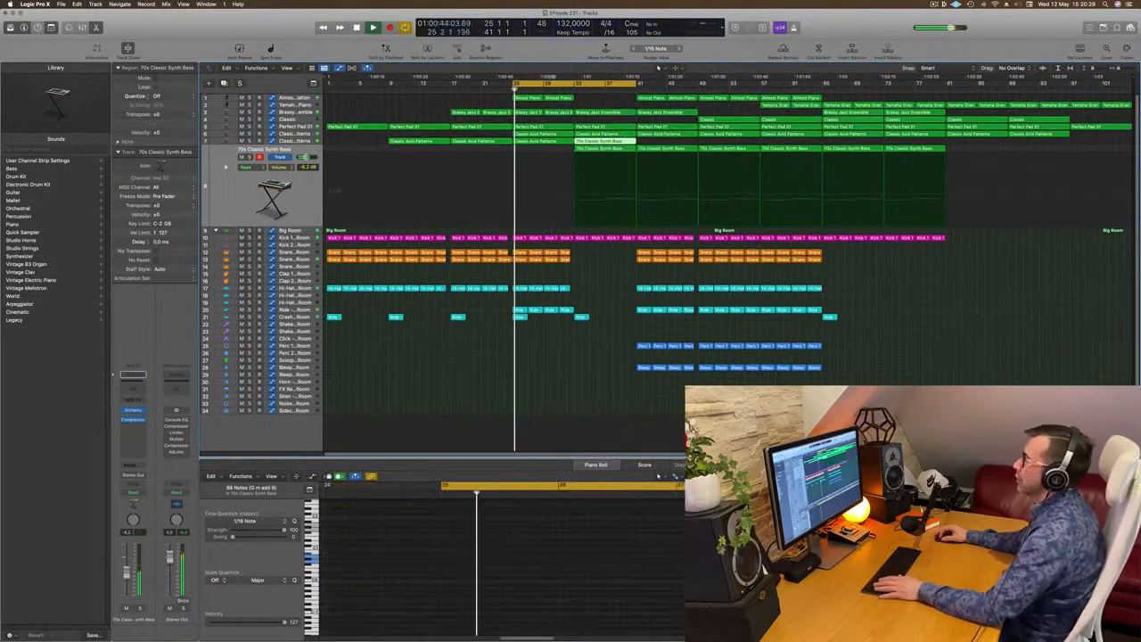
- Copy the Classic region from bar 49 to bar 33 and reshape its cutoff automation to rise from 0 % at bar 33 towards bar 41
key(super+Right)
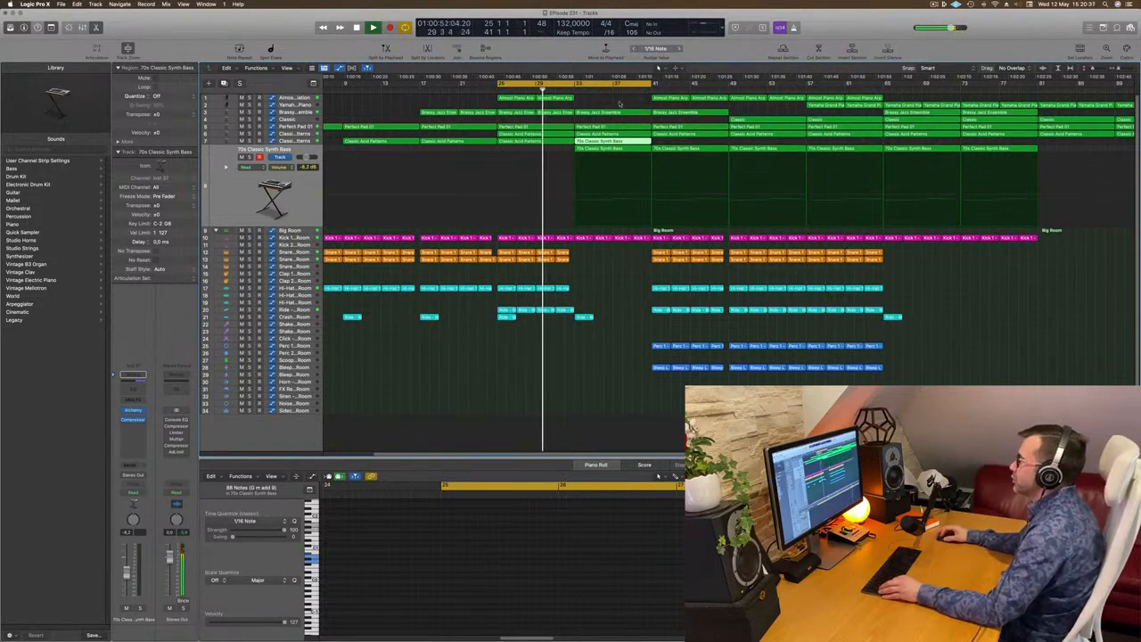
scroll(619, 103, down, 2)
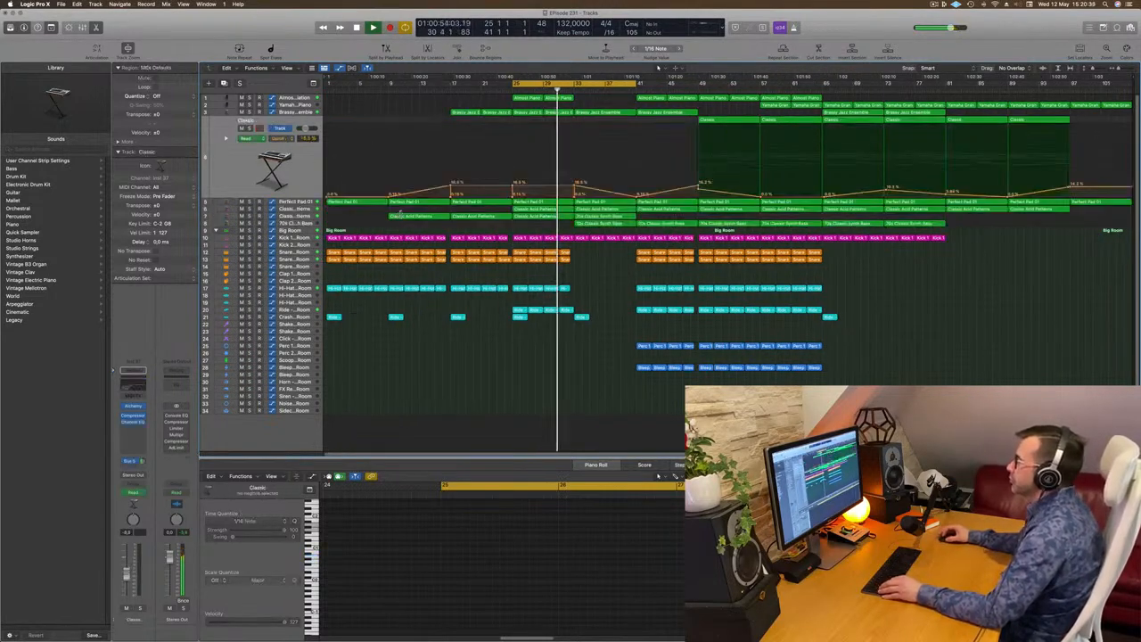
click(739, 119)
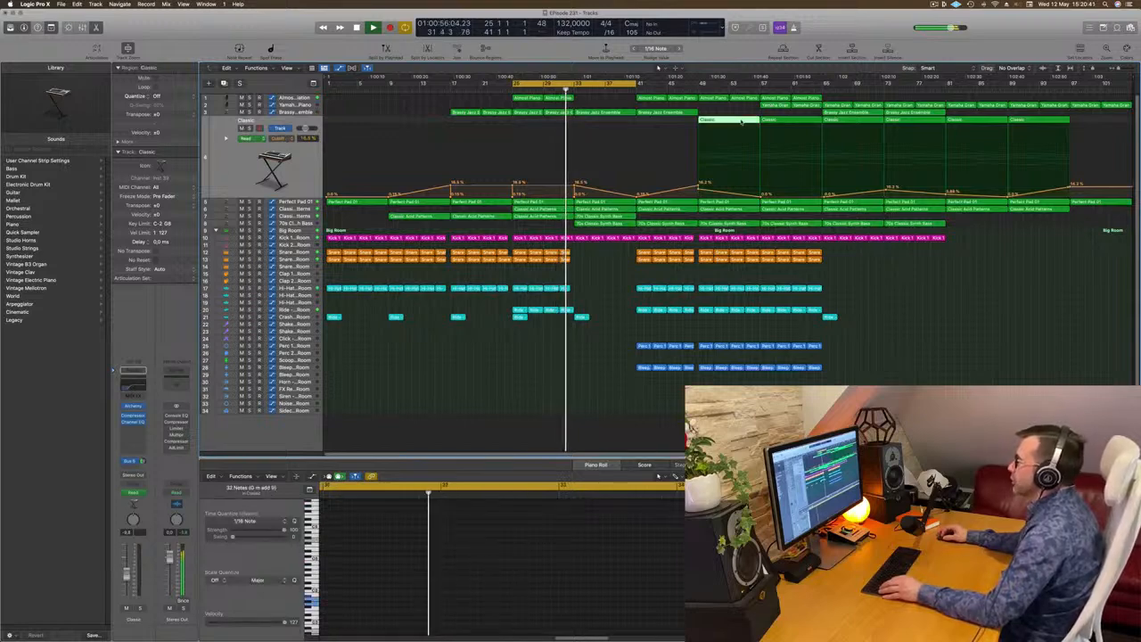
drag(740, 122, 616, 128)
drag(577, 190, 575, 197)
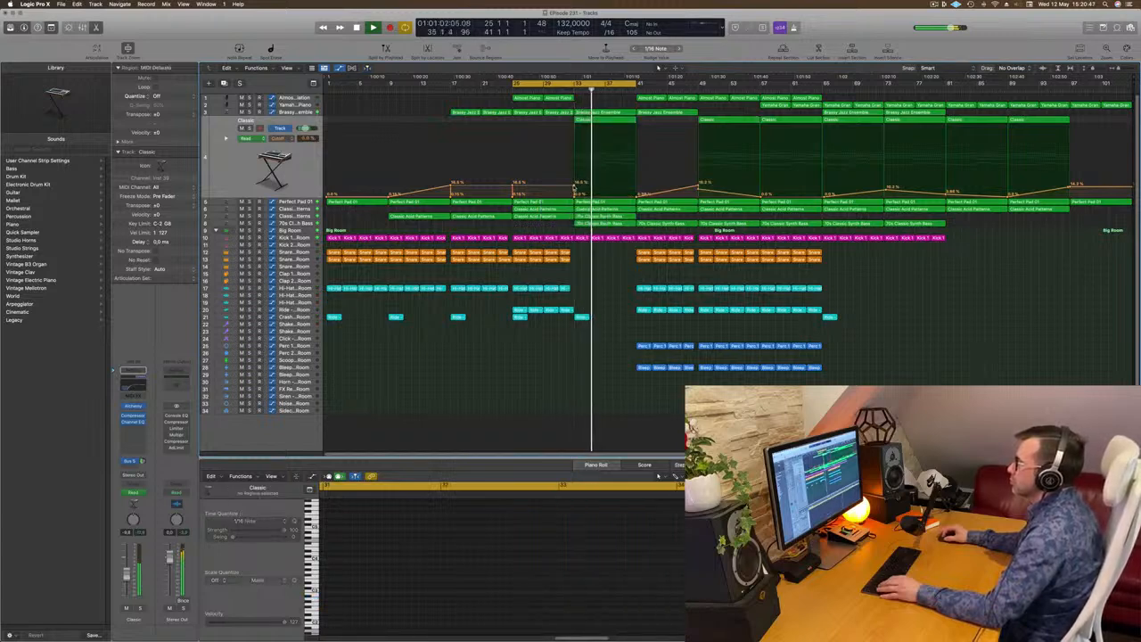
drag(638, 193, 639, 192)
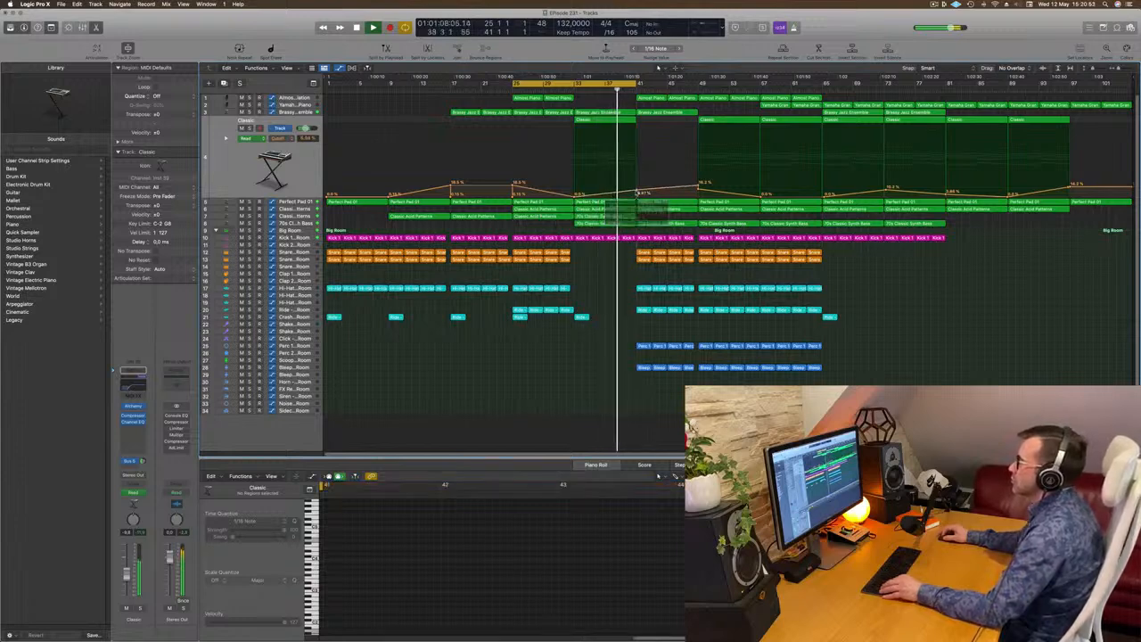
- Copy the percussion and bleep regions of bars 41–49 to bar 33
key(super+Right)
key(super+Right)
key(super+Right)
key(super+Left)
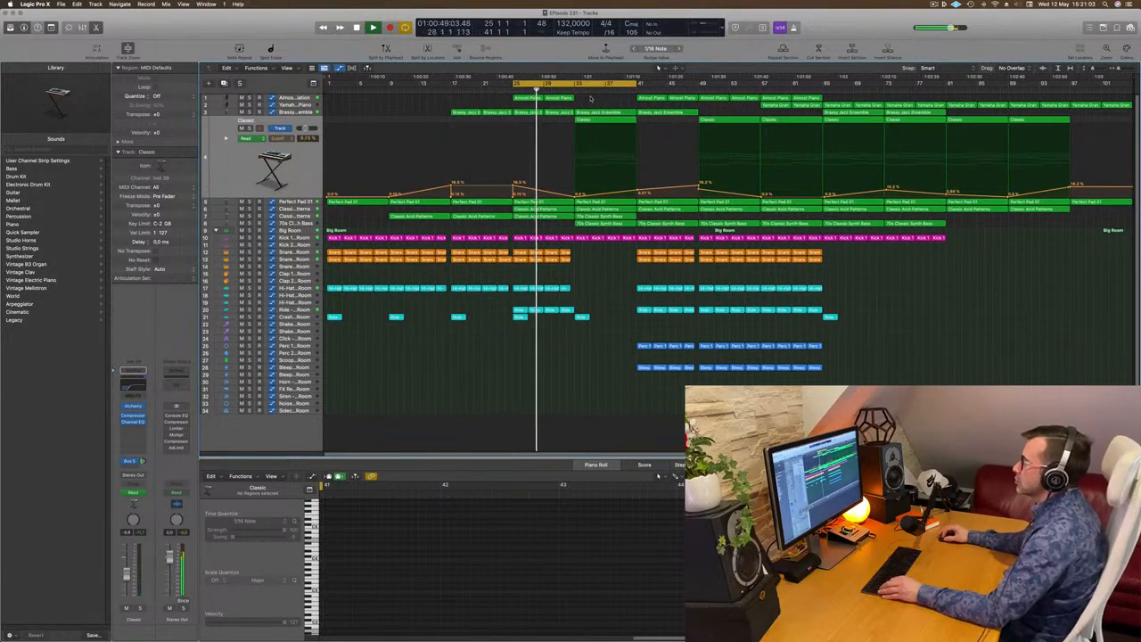
click(556, 98)
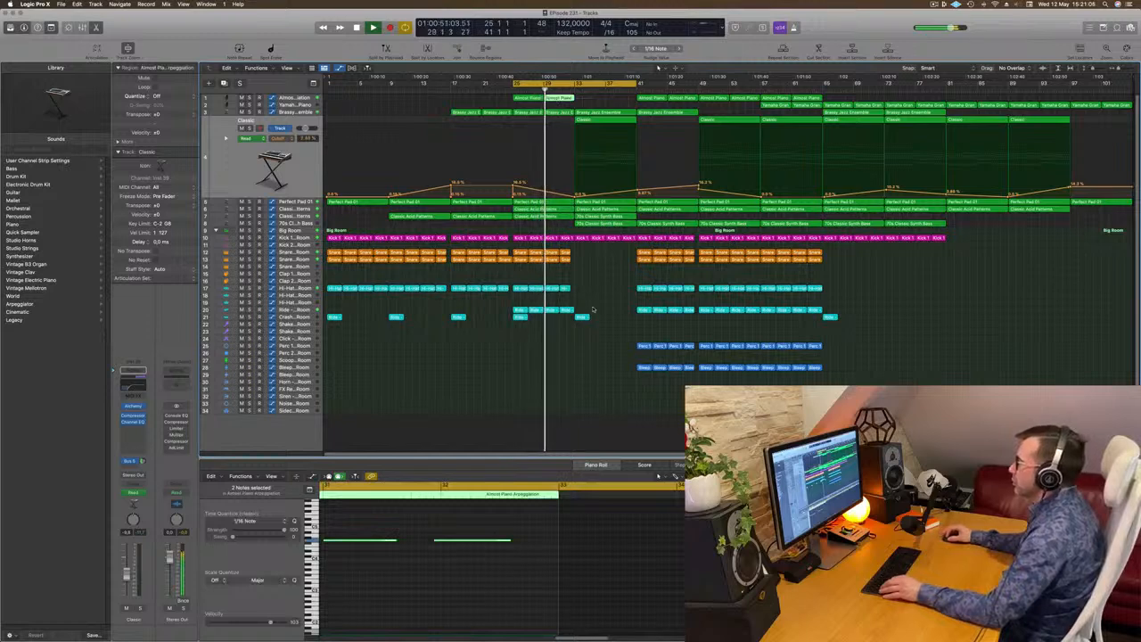
drag(615, 334, 697, 389)
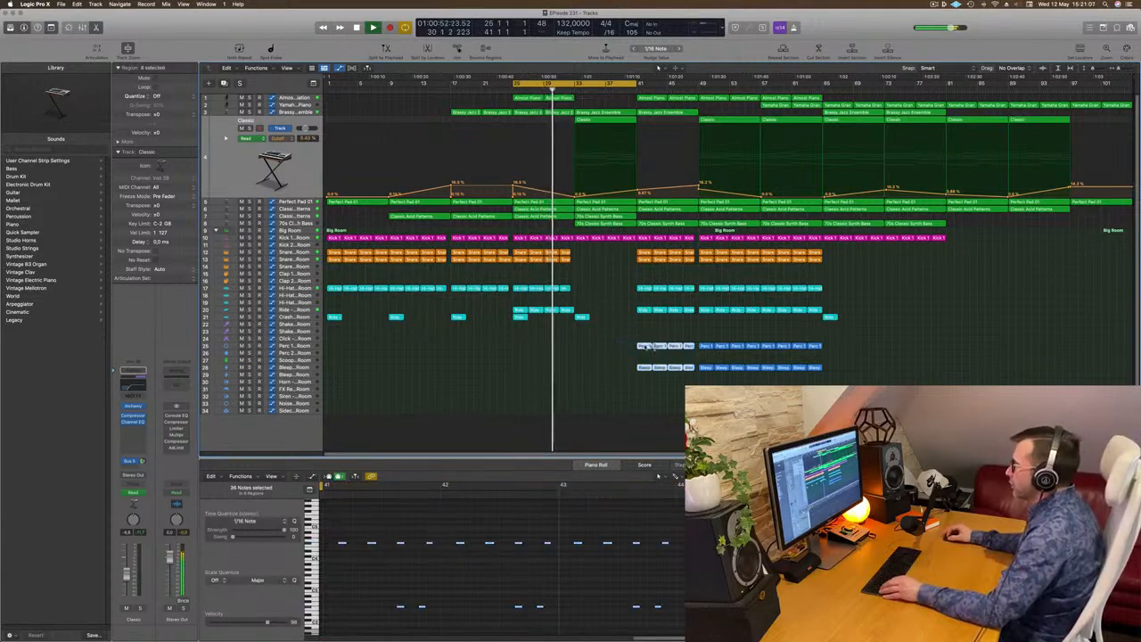
drag(646, 349, 583, 350)
click(490, 411)
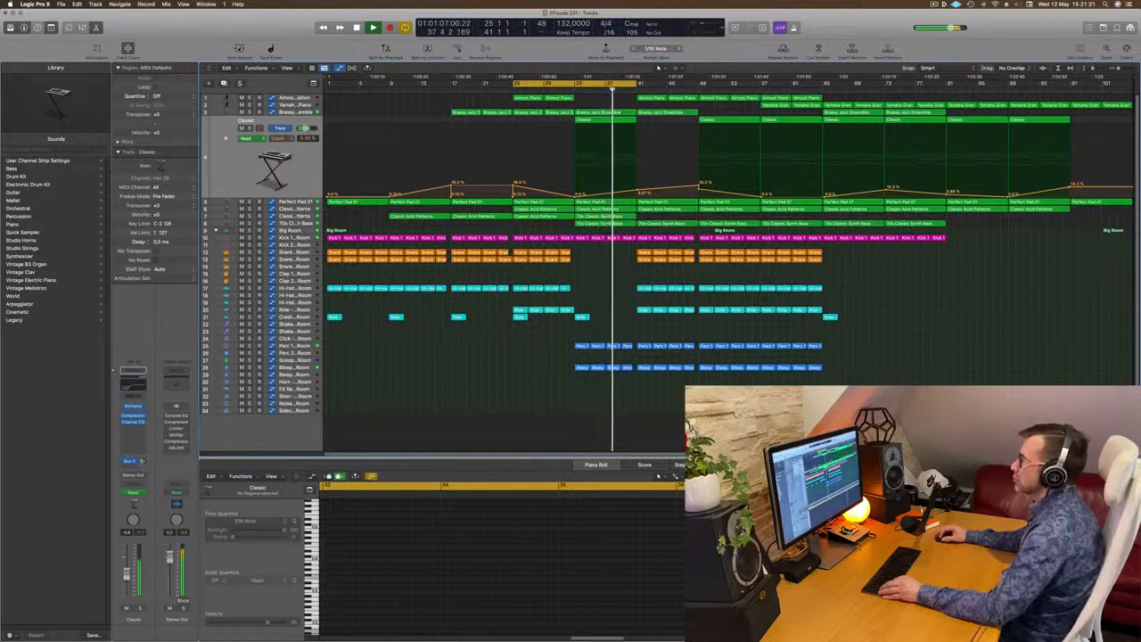
- Show the automation of the first Classic Acid Patterns track (track 6) and extend the cycle range to bar 49
click(308, 210)
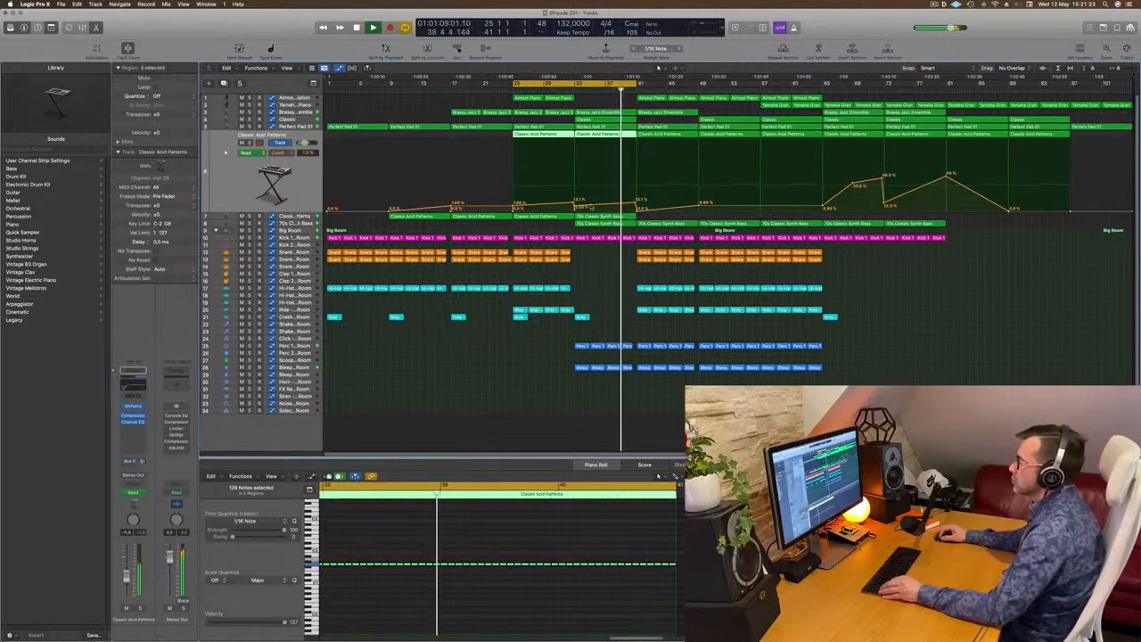
click(571, 206)
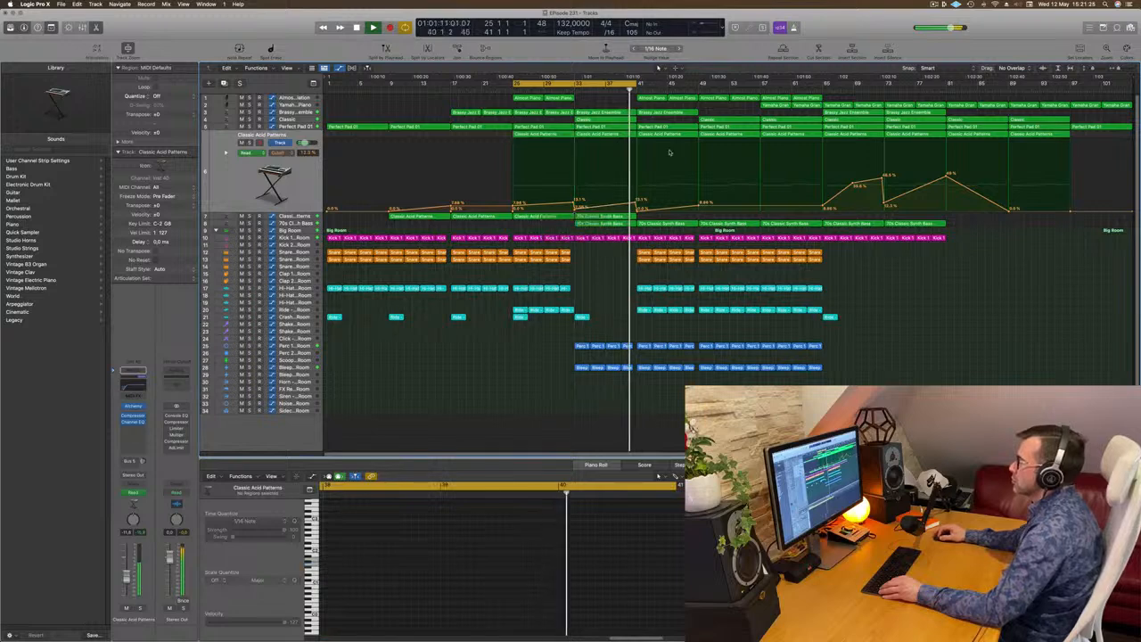
scroll(635, 153, right, 3)
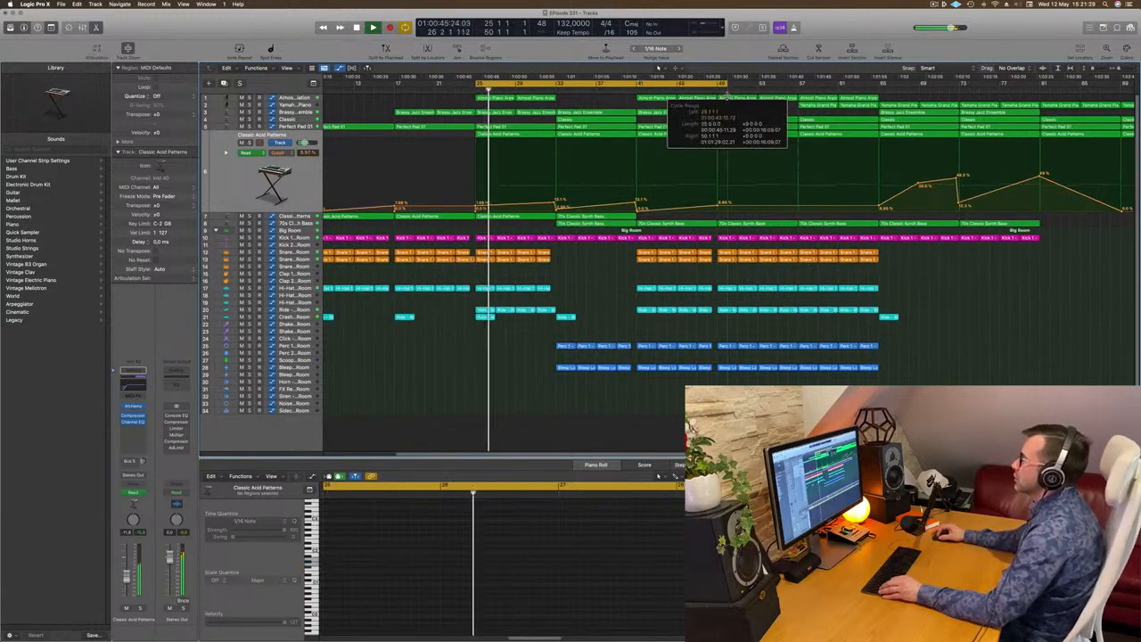
scroll(602, 92, left, 3)
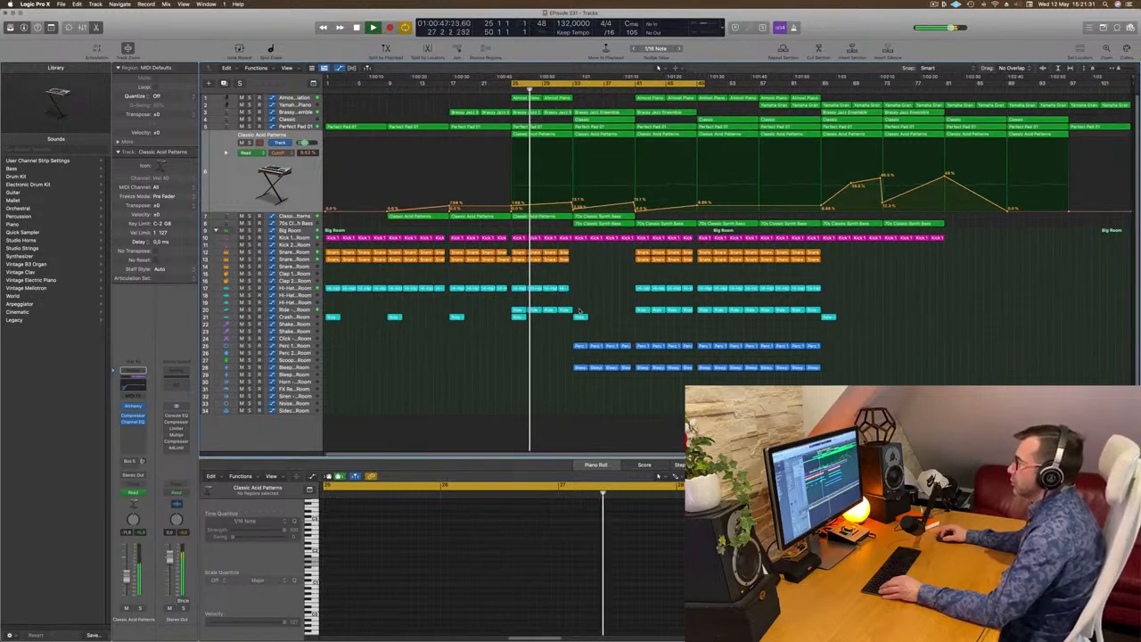
- Copy the Ride - Big Room region on the crash track from bar 33 to bar 41
click(580, 317)
drag(580, 318, 641, 322)
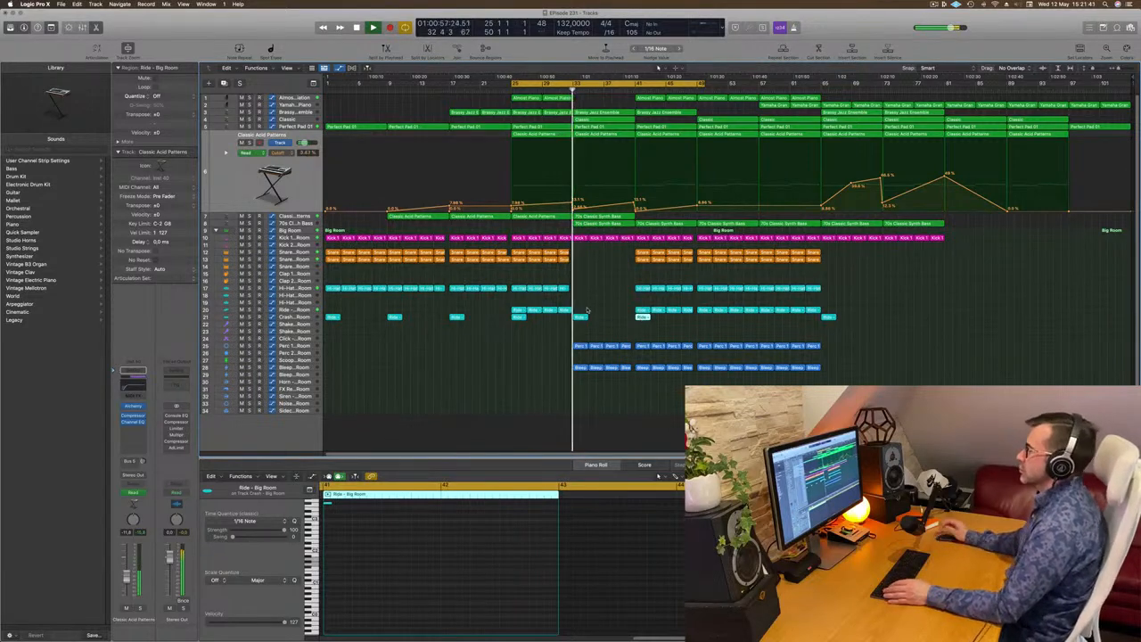
scroll(600, 305, up, 6)
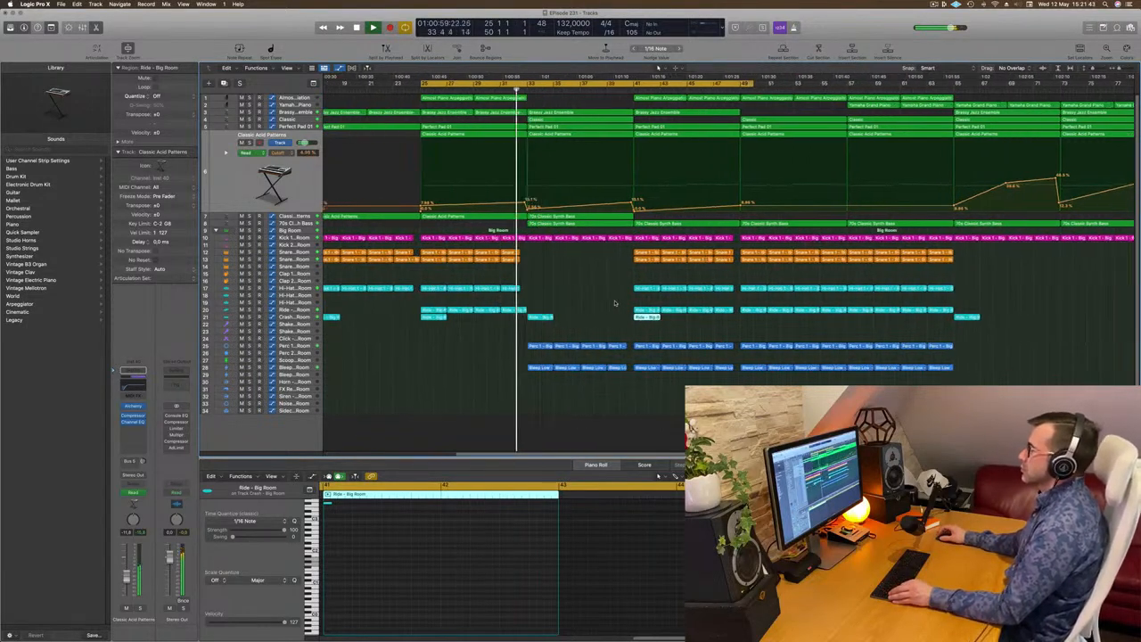
scroll(588, 303, down, 3)
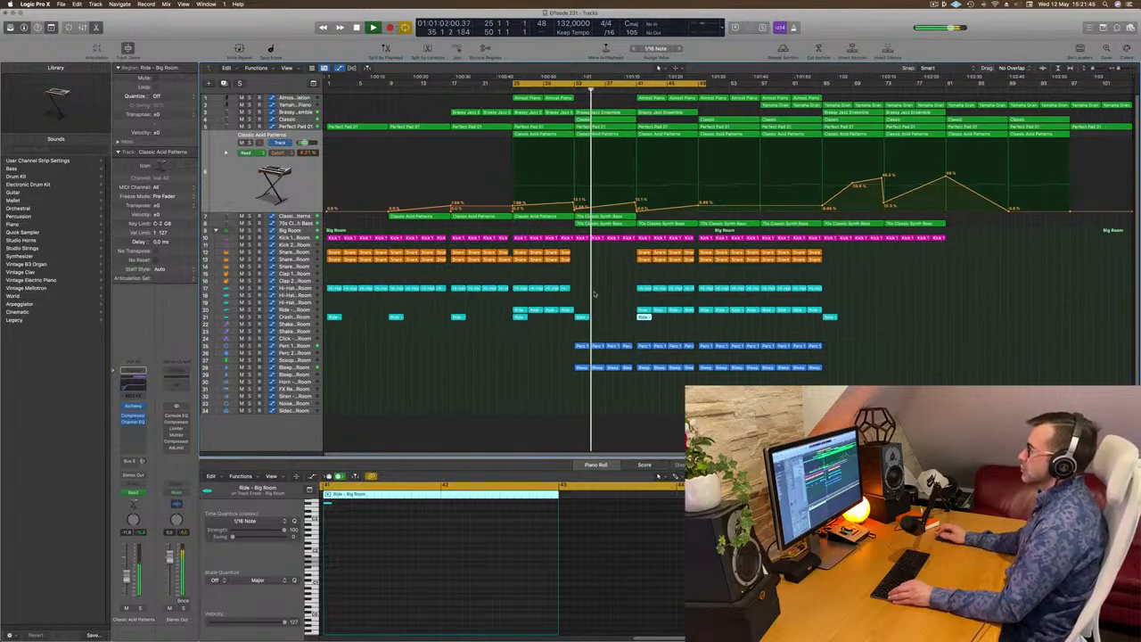
- Draw Kick 1 volume automation that fades from bar 33 down to −∞ dB just before bar 41, returning to −2.9 dB at bar 41
click(295, 238)
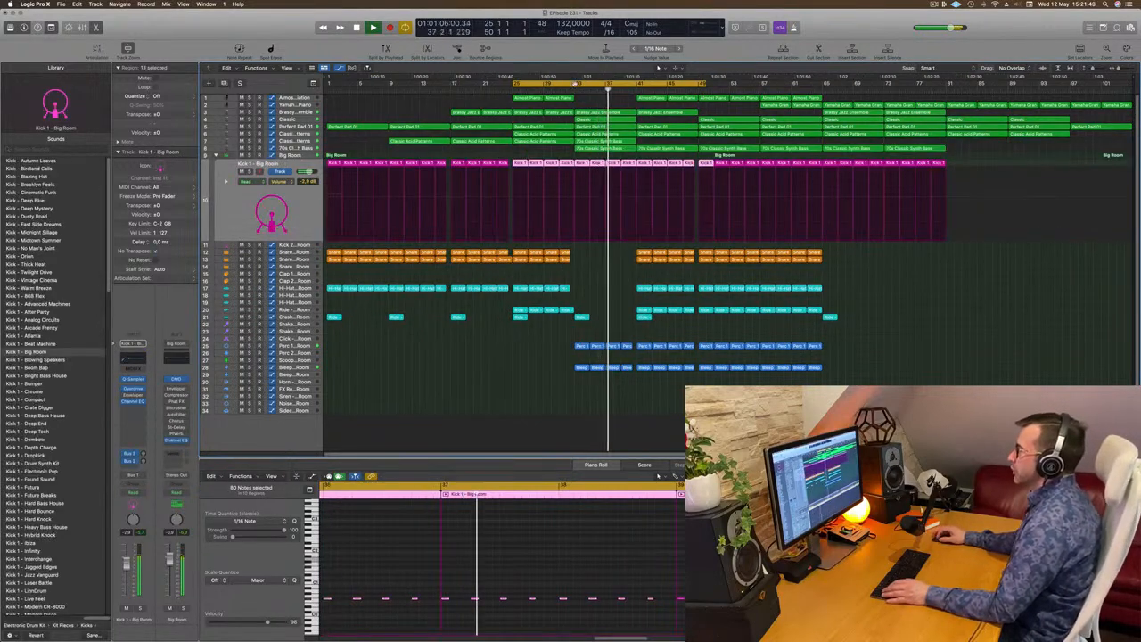
click(560, 89)
click(575, 198)
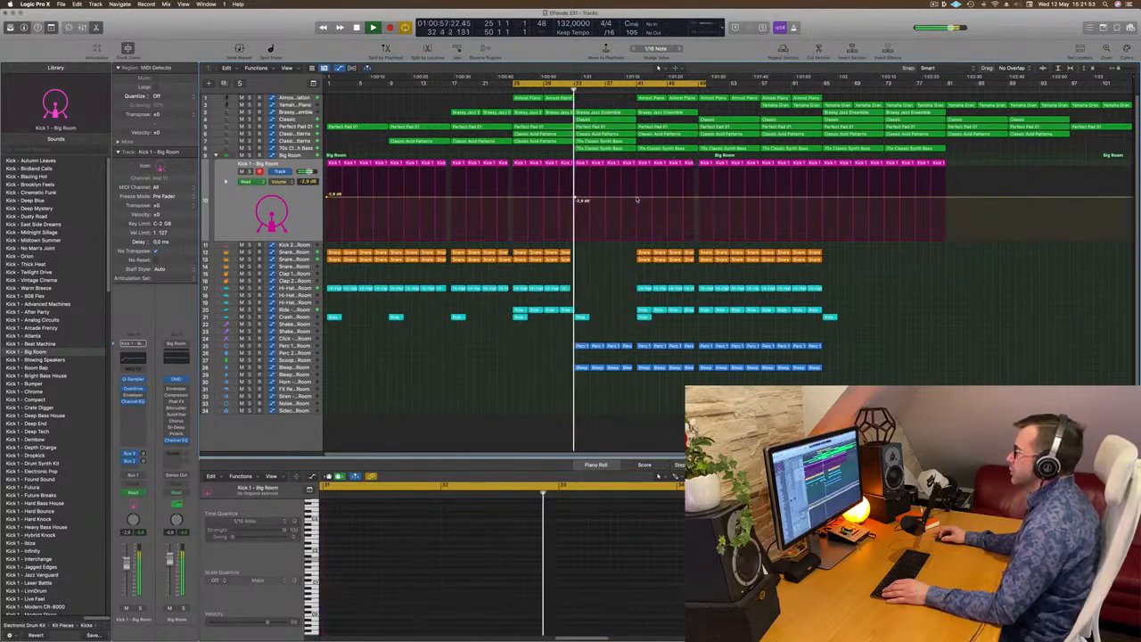
drag(634, 198, 635, 212)
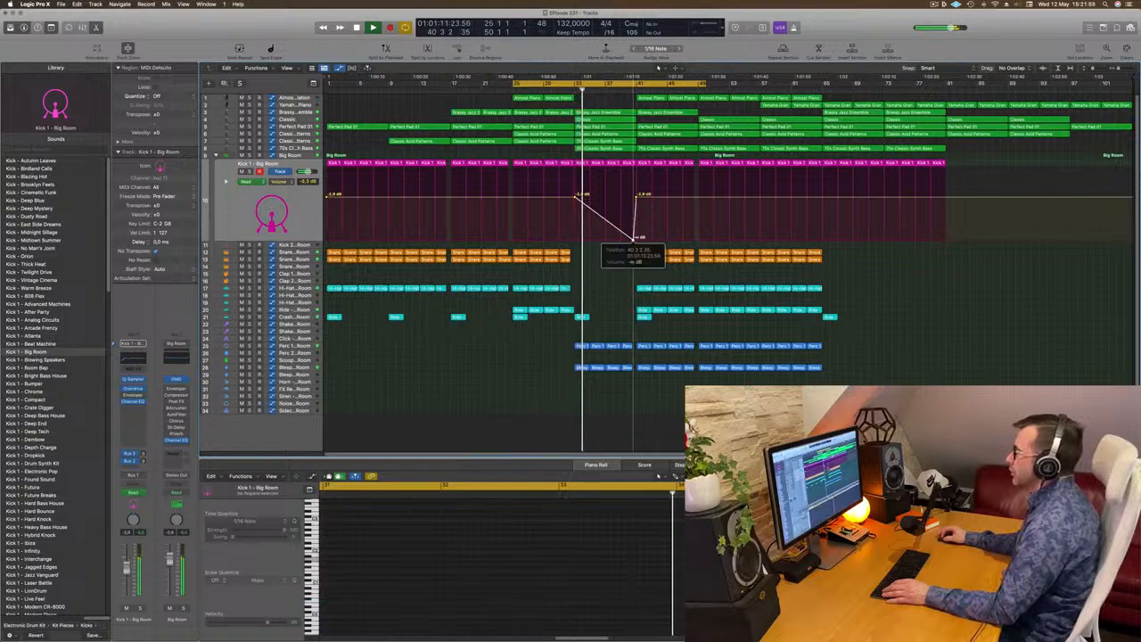
- Move the silent low point of Kick 1's volume automation to bar 41, making the return to full level abrupt
scroll(634, 239, up, 8)
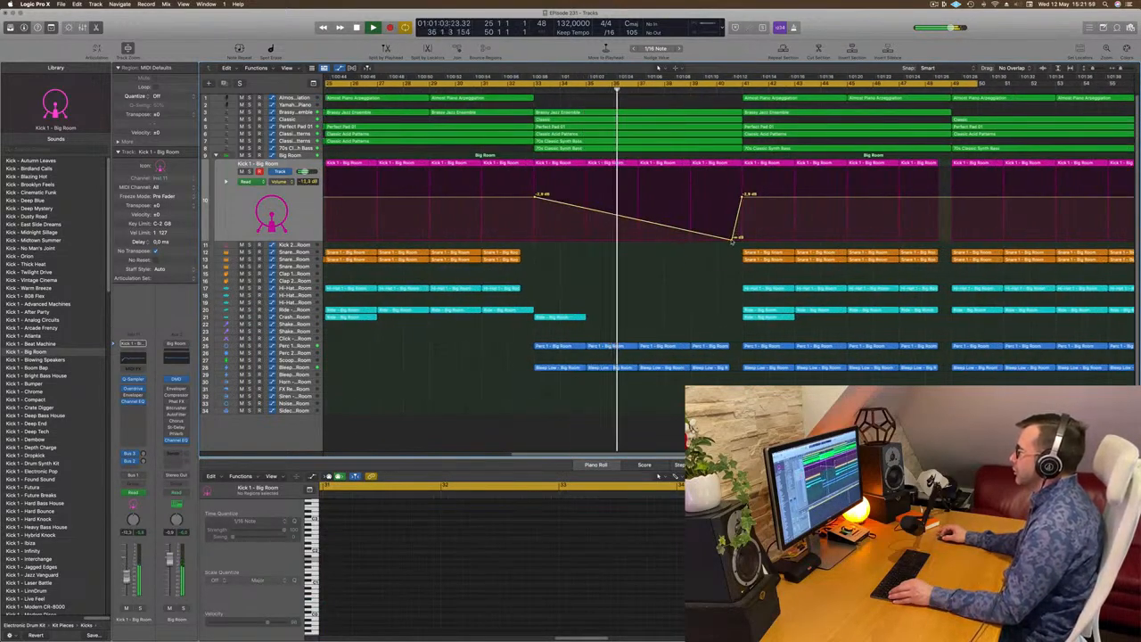
drag(732, 240, 742, 239)
scroll(708, 226, down, 5)
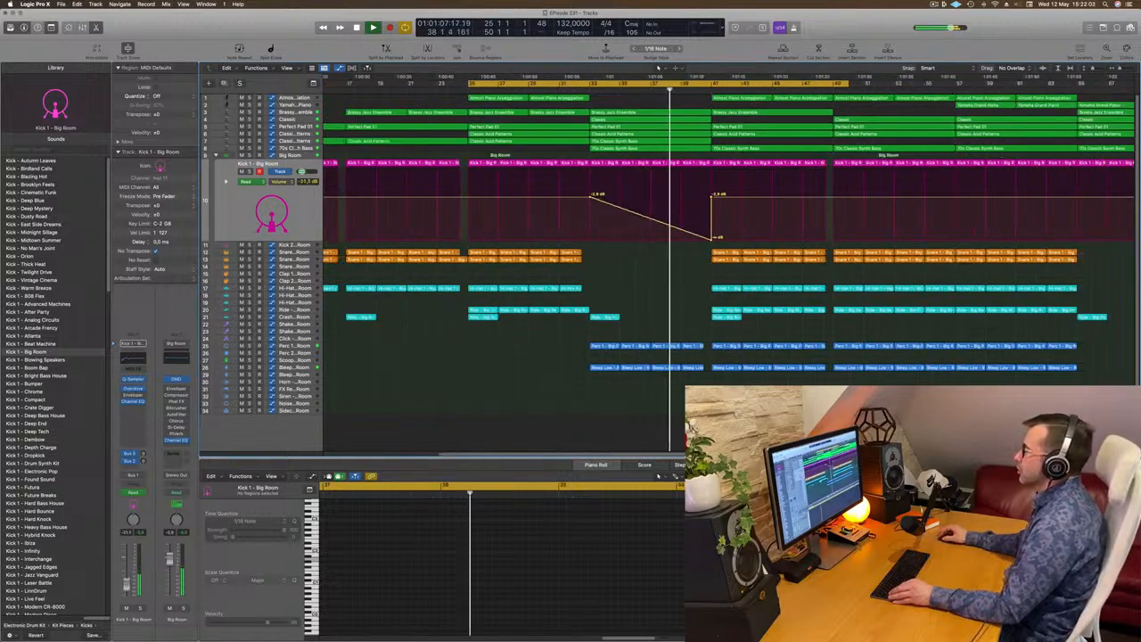
- Restart playback from bar 32 to audition the kick's volume fade-out, and save the project
scroll(658, 255, up, 5)
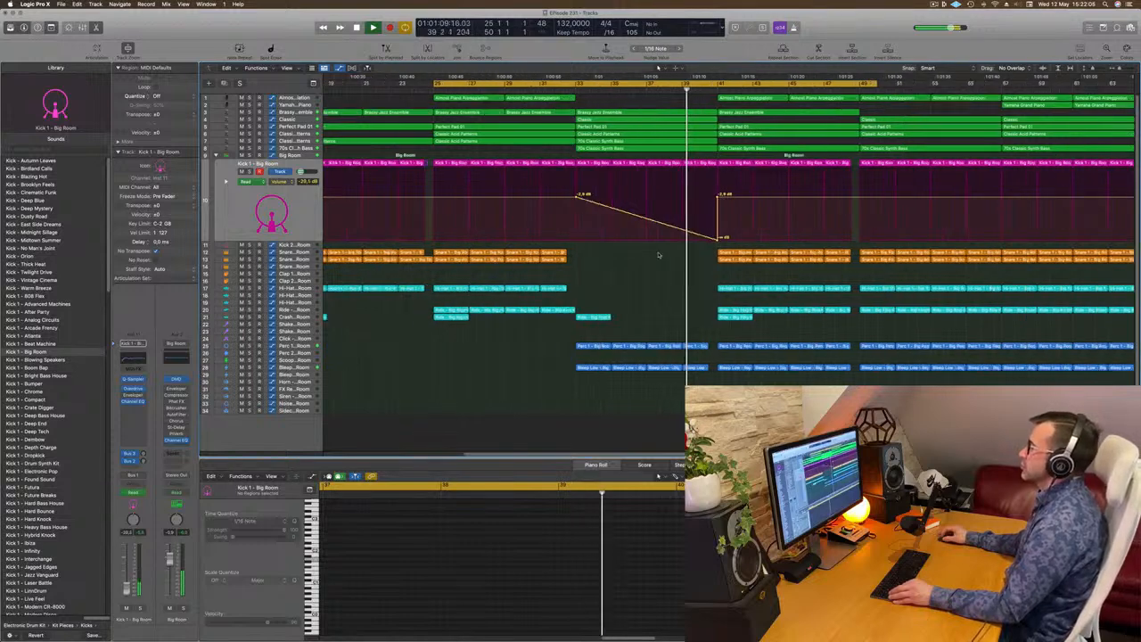
scroll(658, 255, up, 2)
scroll(658, 255, down, 4)
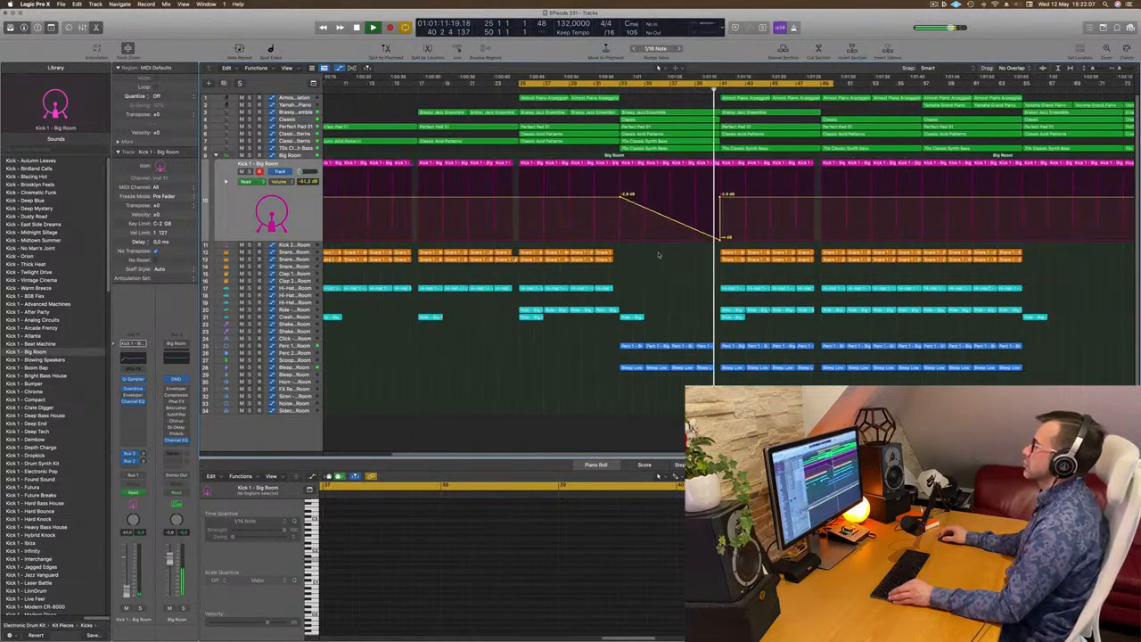
scroll(658, 255, down, 2)
scroll(669, 254, up, 2)
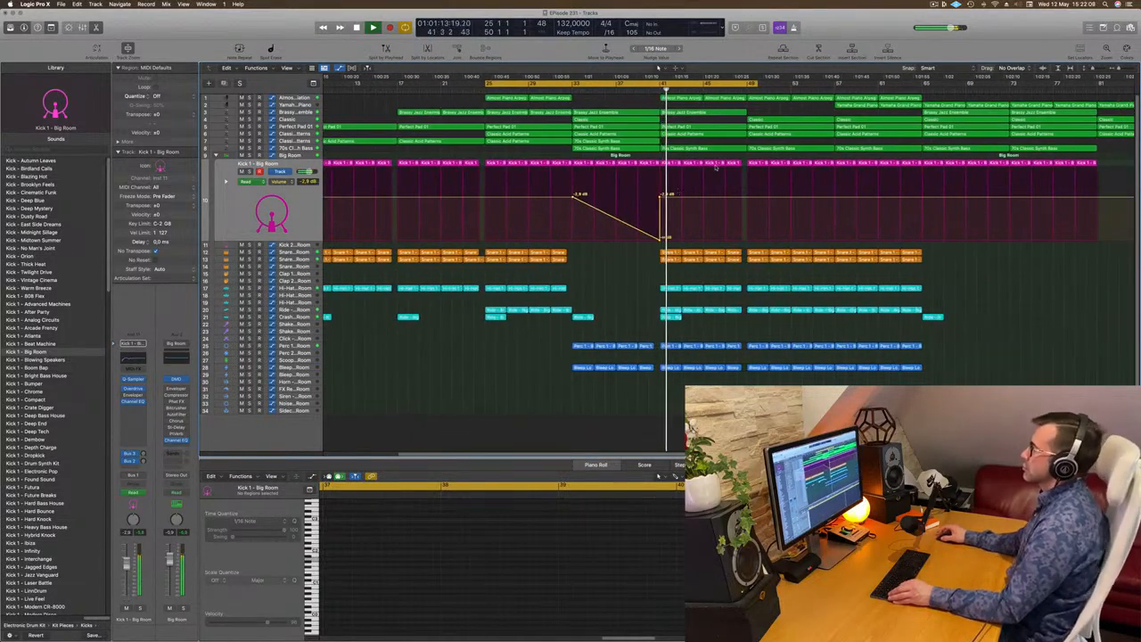
scroll(674, 140, down, 2)
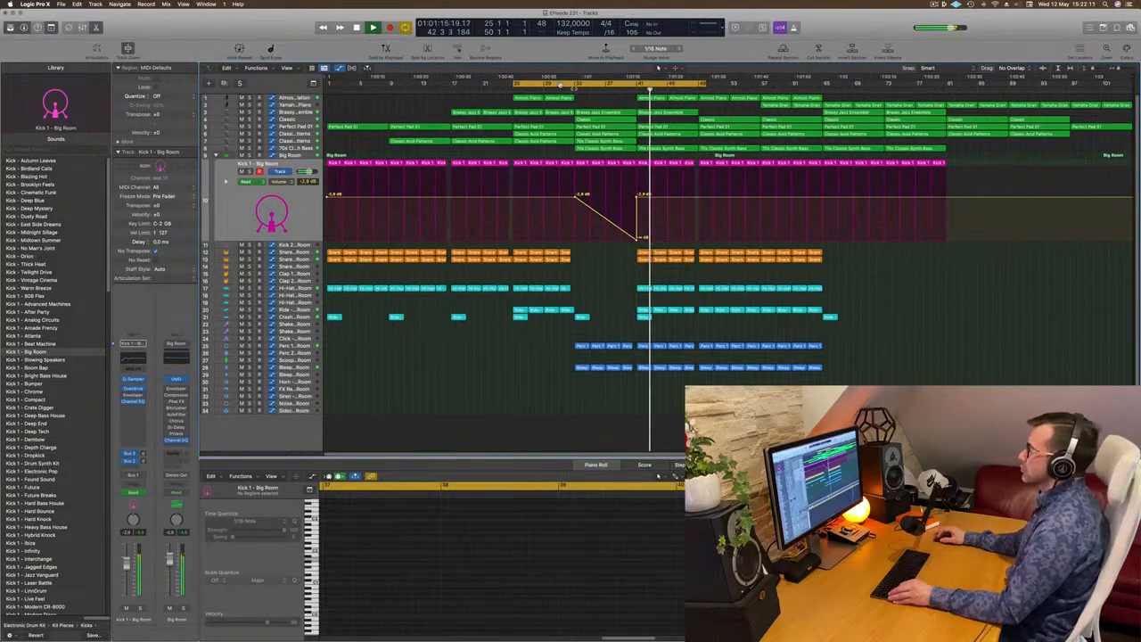
click(568, 89)
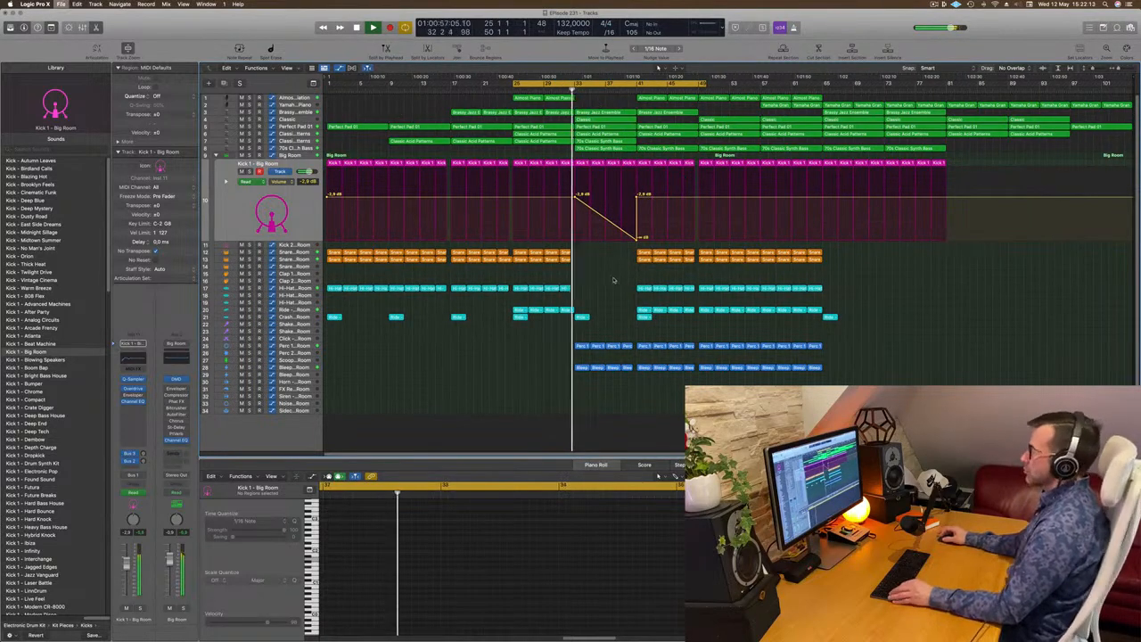
key(super+s)
scroll(622, 280, up, 3)
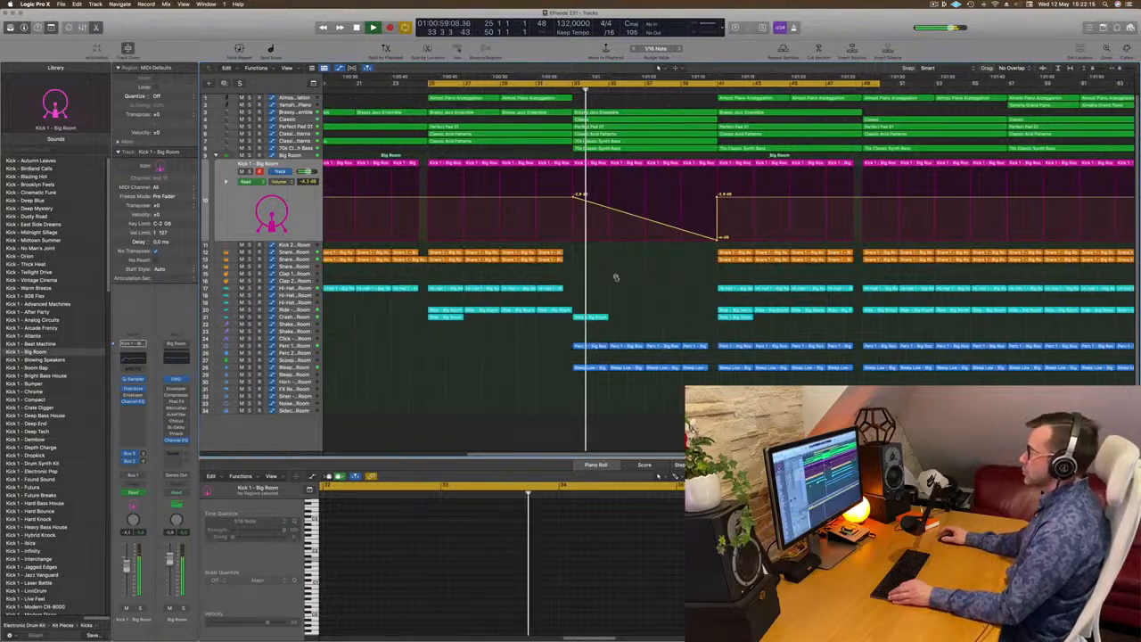
scroll(616, 279, left, 2)
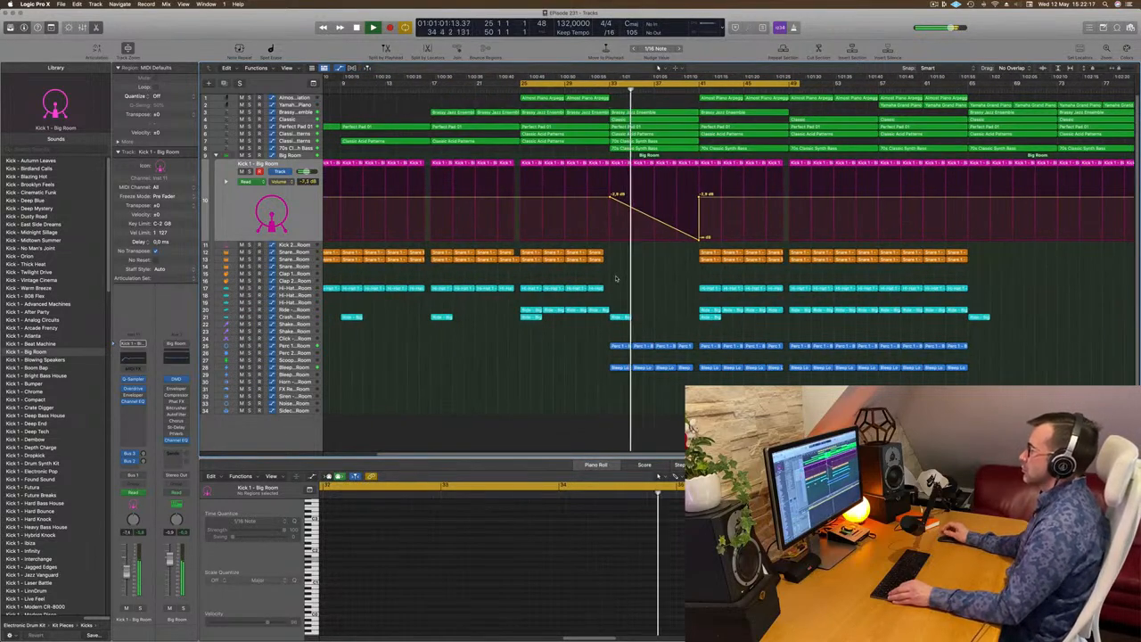
scroll(662, 141, down, 2)
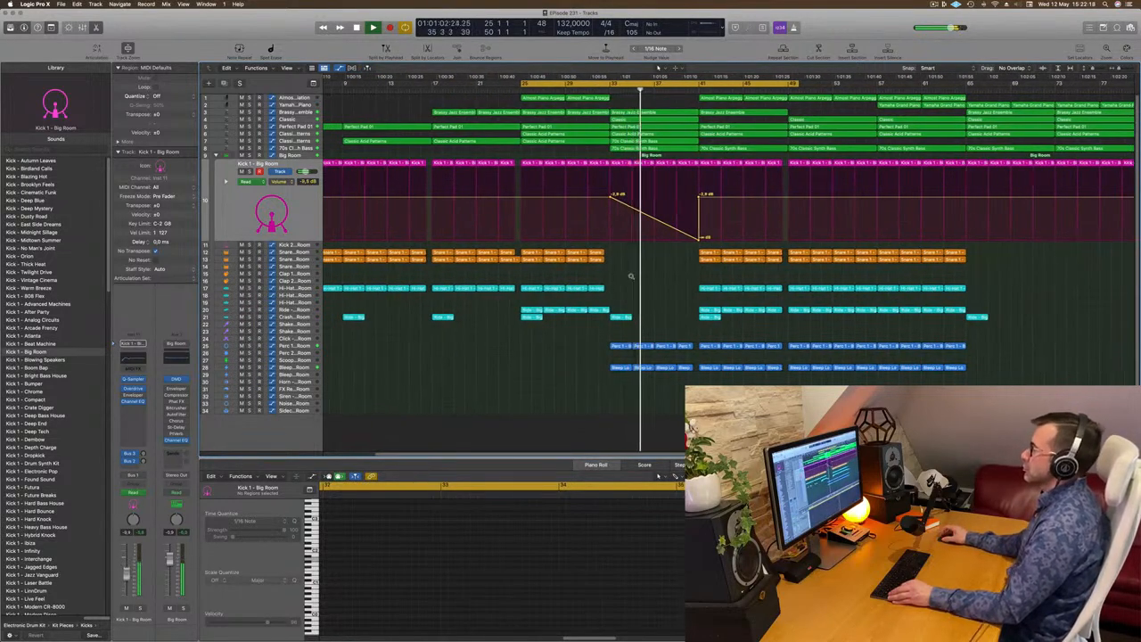
- Copy the 70s Classic Synth Bass region from bar 33 to bar 41 on the same track
click(662, 140)
drag(662, 140, 741, 146)
scroll(731, 153, down, 2)
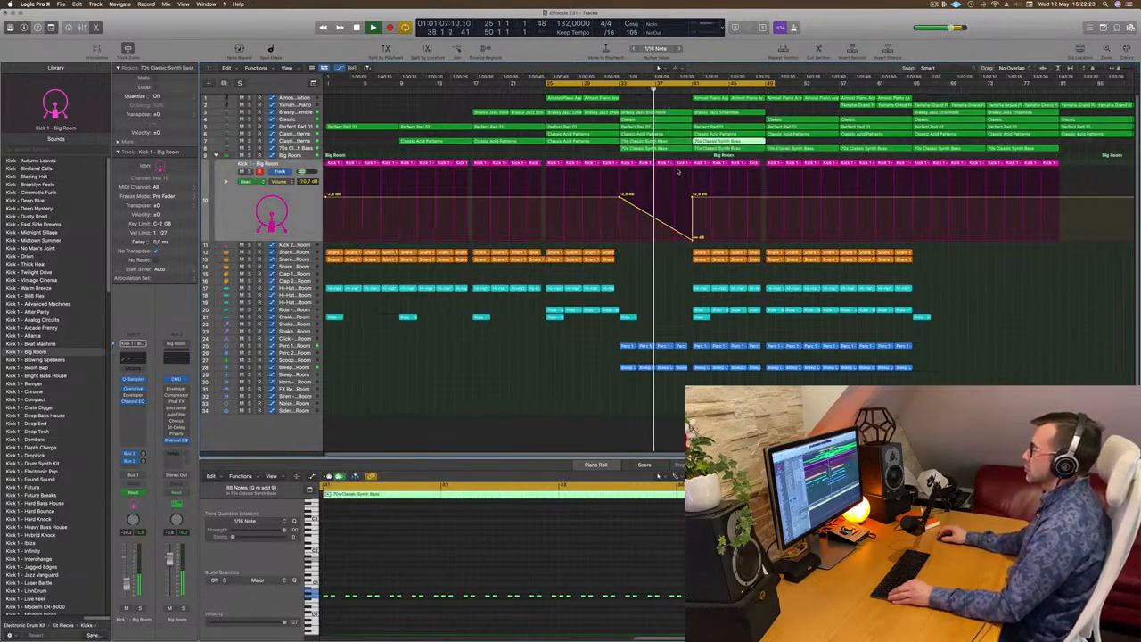
- Move the low point of the kick's volume fade back to about bar 39 and raise it above silence
click(631, 301)
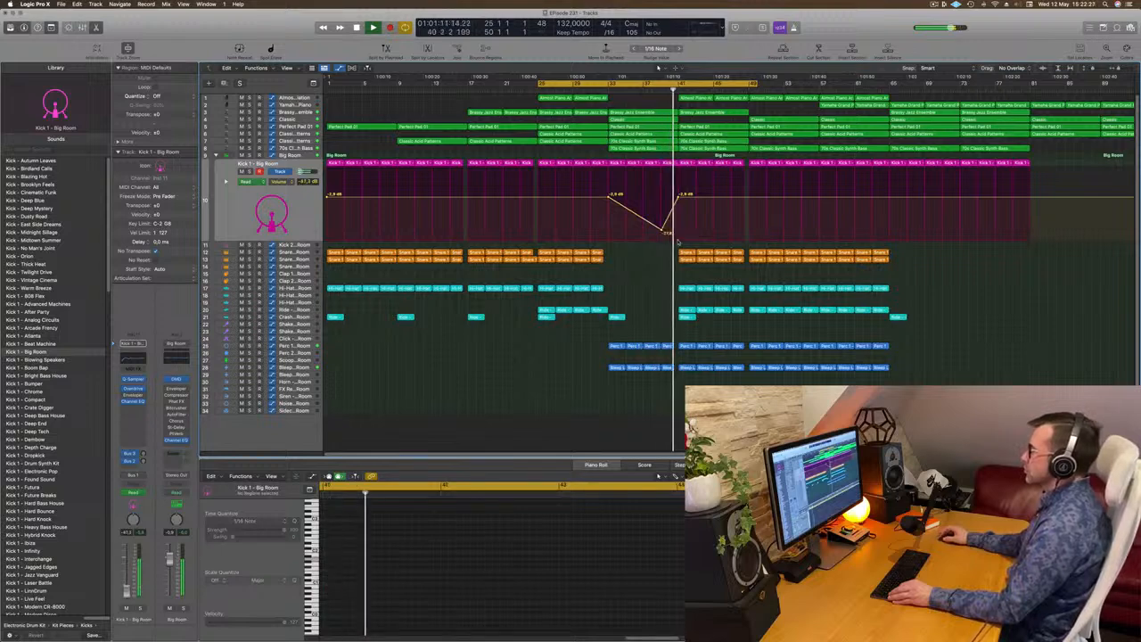
scroll(679, 242, down, 2)
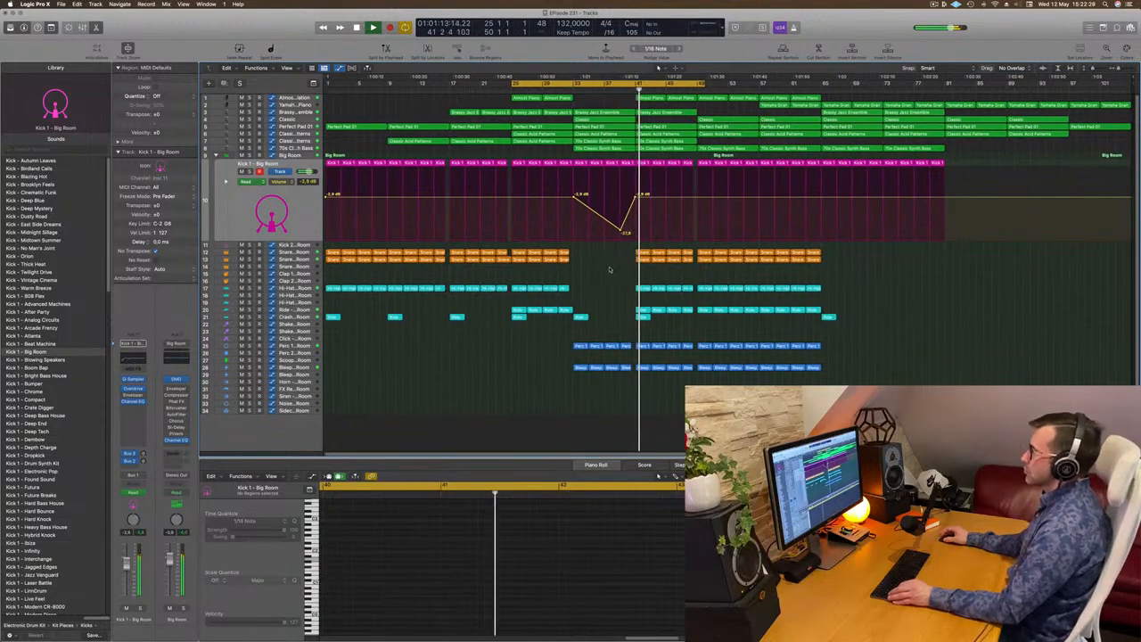
scroll(610, 270, up, 2)
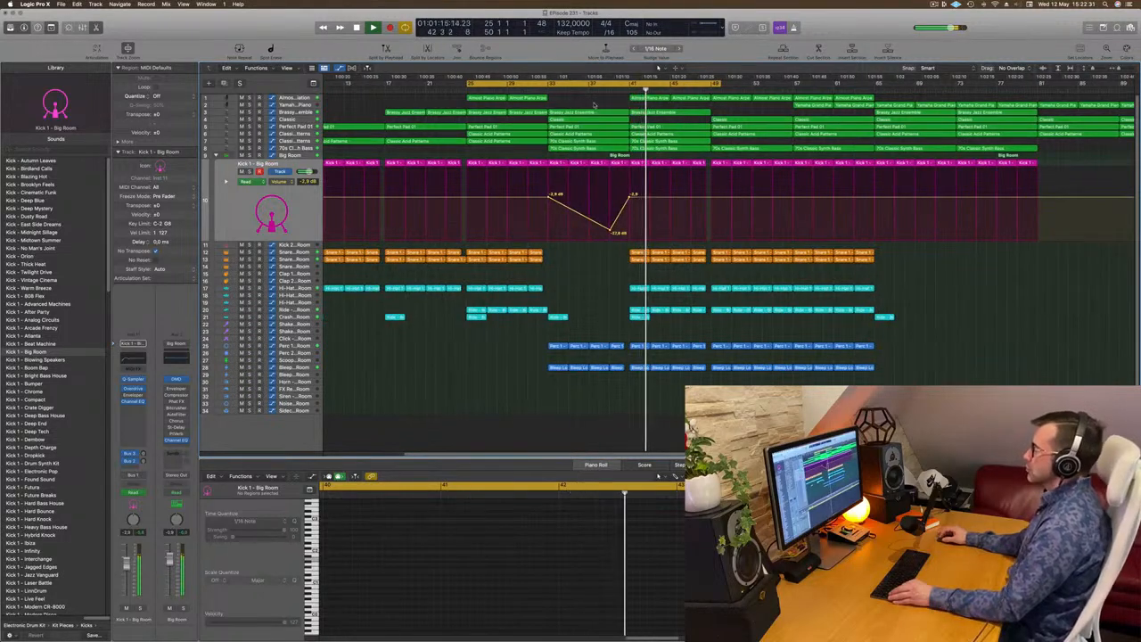
scroll(596, 104, down, 2)
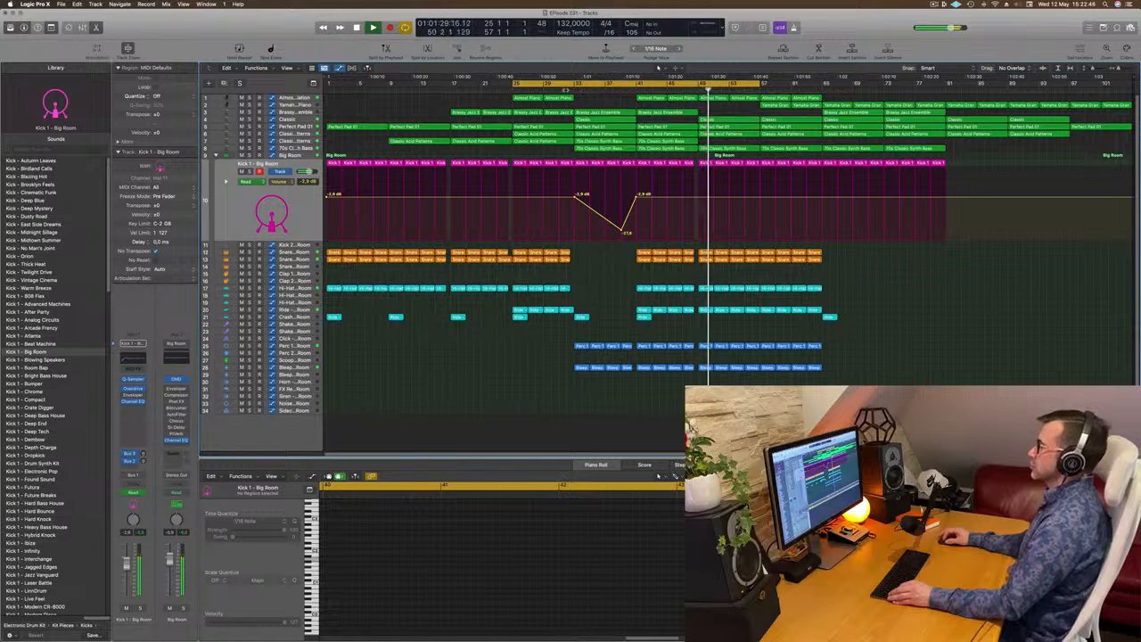
- Play from bar 32 and lower the Classic track's cutoff automation point at bar 41 to 0 %
click(607, 118)
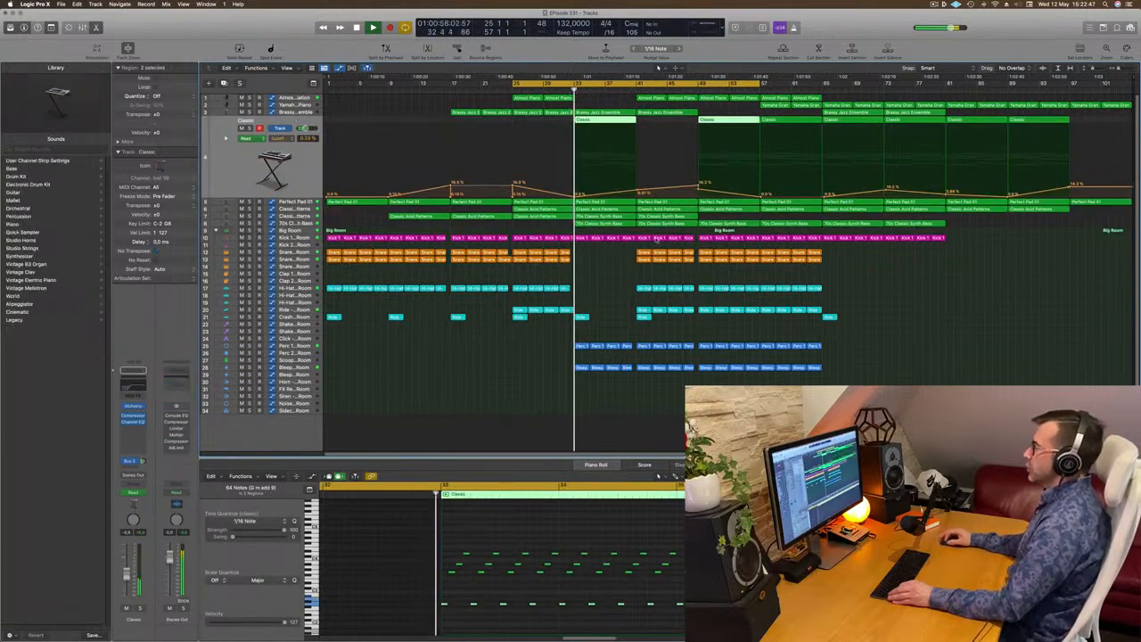
drag(636, 190, 637, 197)
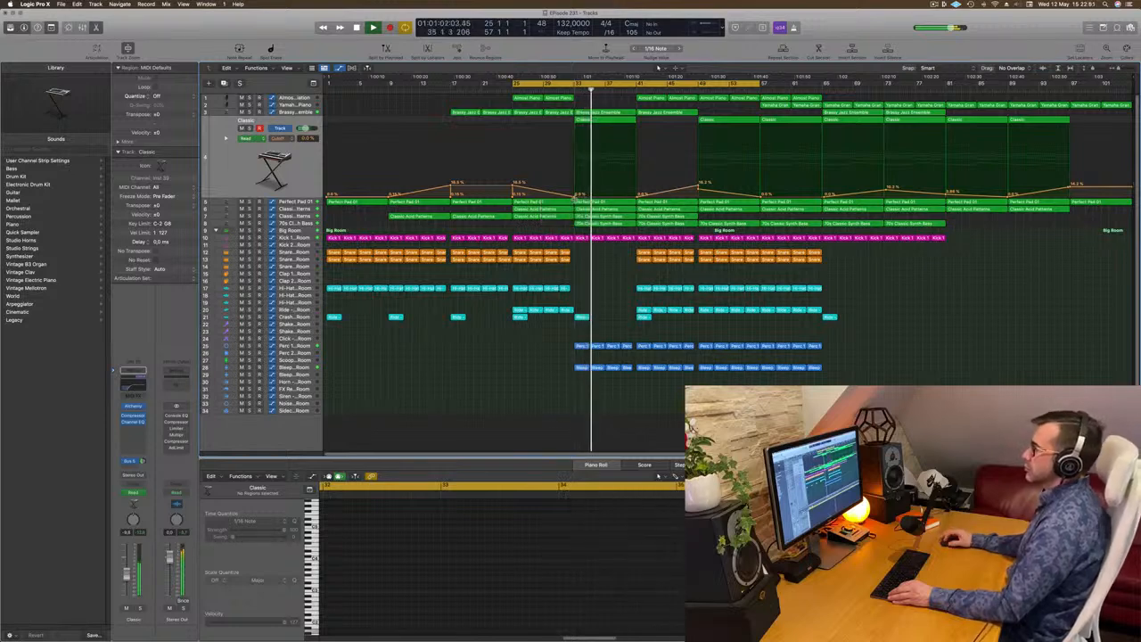
- Select the Classic track's regions and compare the mix with the track muted and unmuted
click(298, 167)
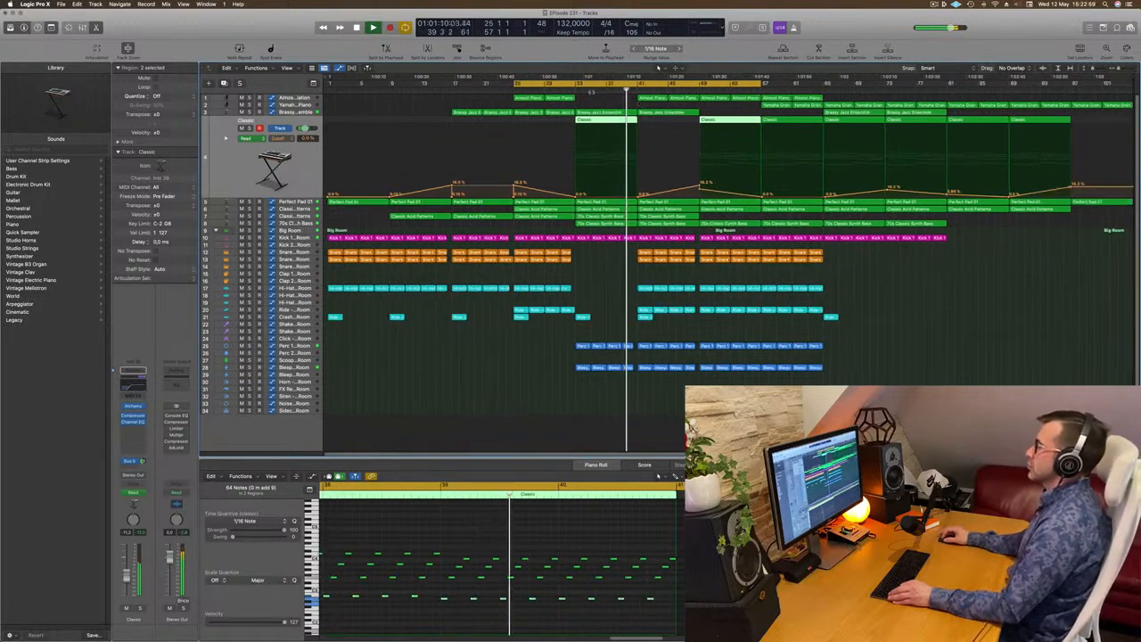
click(241, 127)
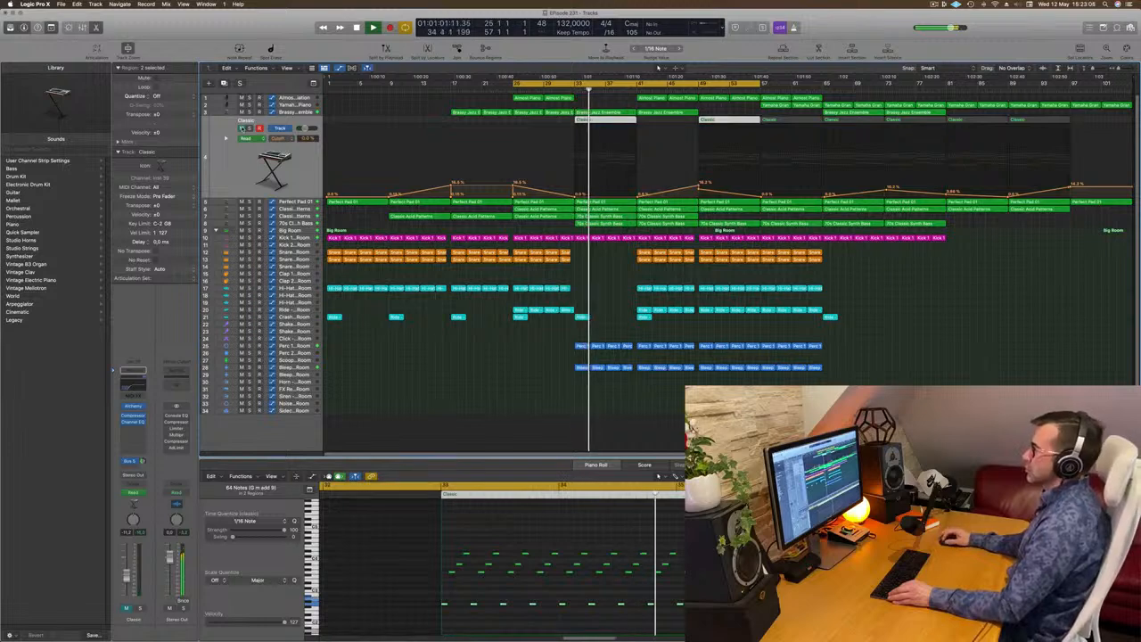
click(241, 127)
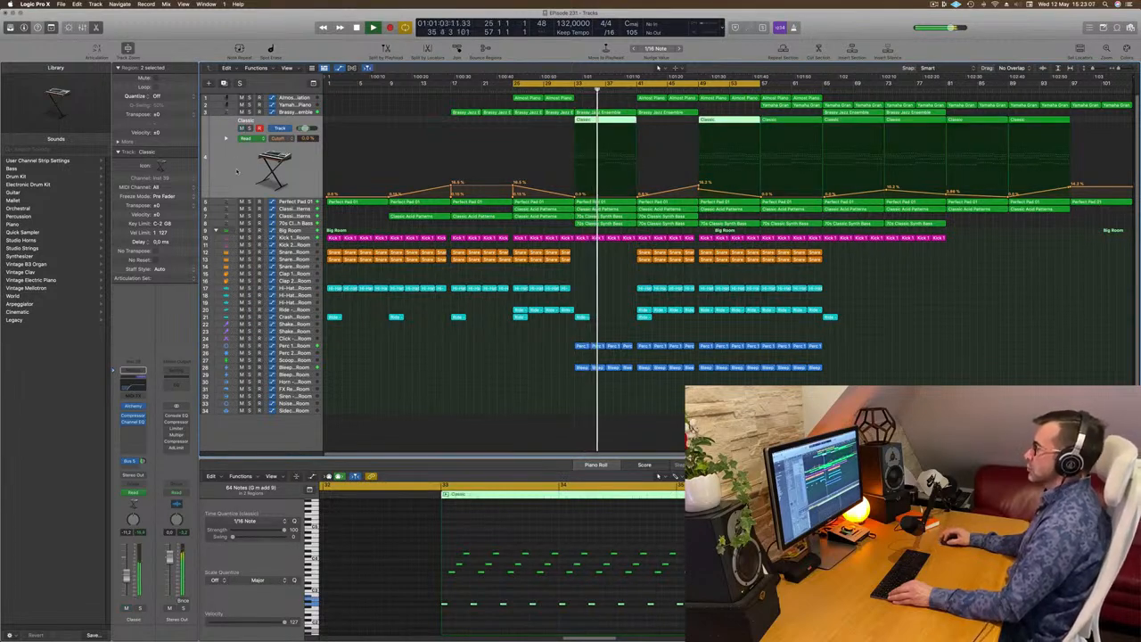
- Copy the Classic region from bar 49 to bar 41 and adjust the track's cutoff automation at bar 41
drag(638, 198, 637, 195)
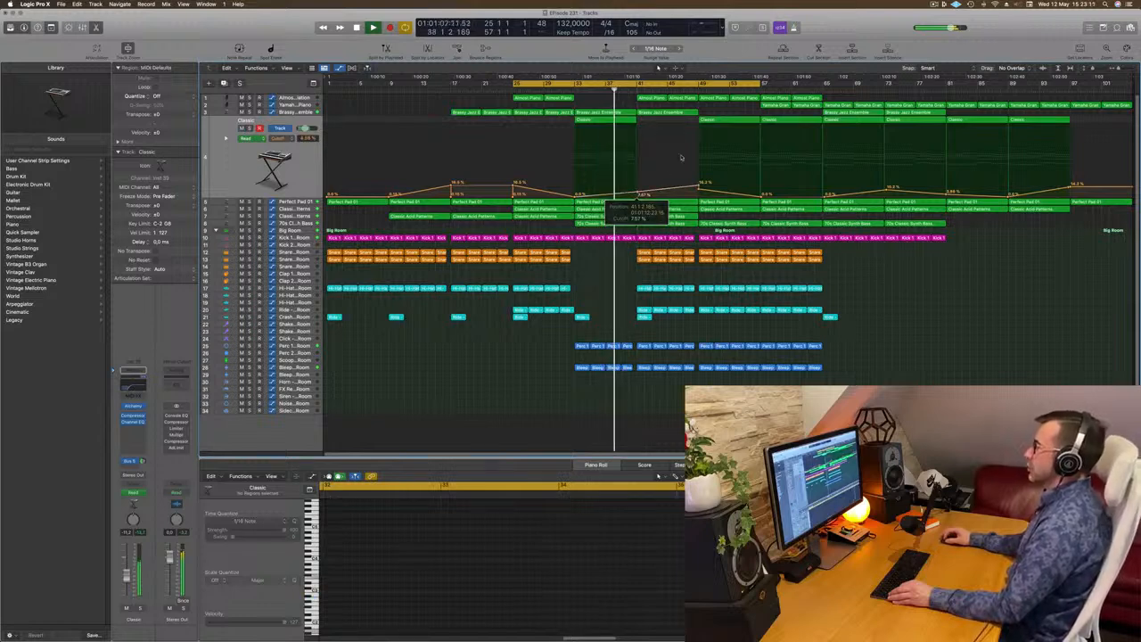
click(739, 120)
drag(704, 118, 641, 119)
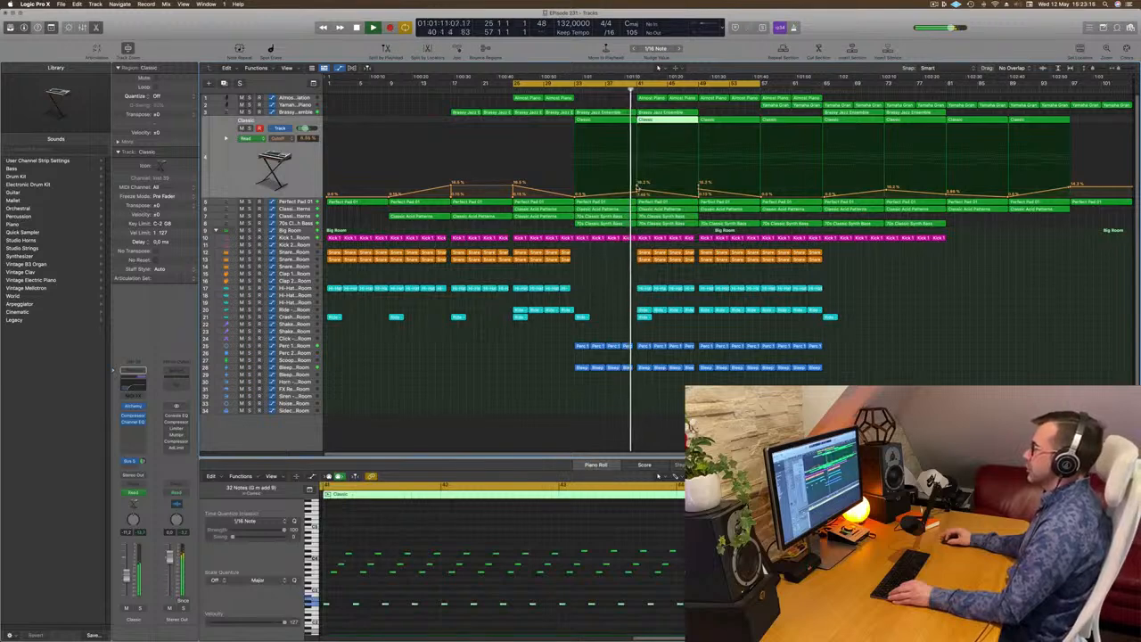
click(638, 187)
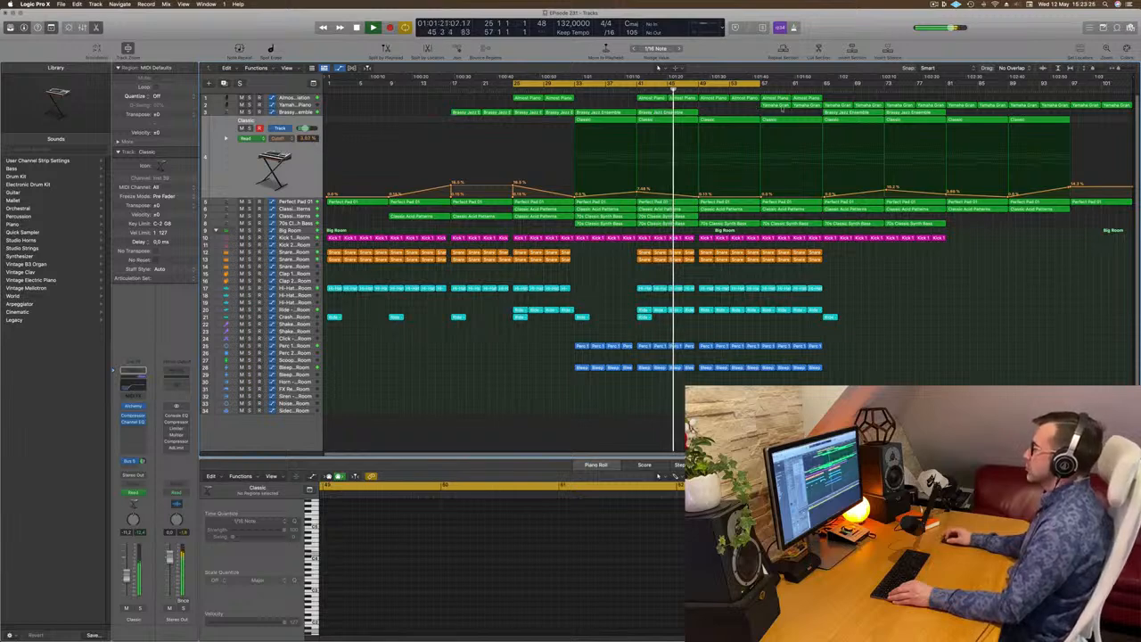
- Select the Yamaha Grand Piano regions at bars 57 and 61, and extend the cycle range's end to bar 65
click(785, 107)
click(732, 105)
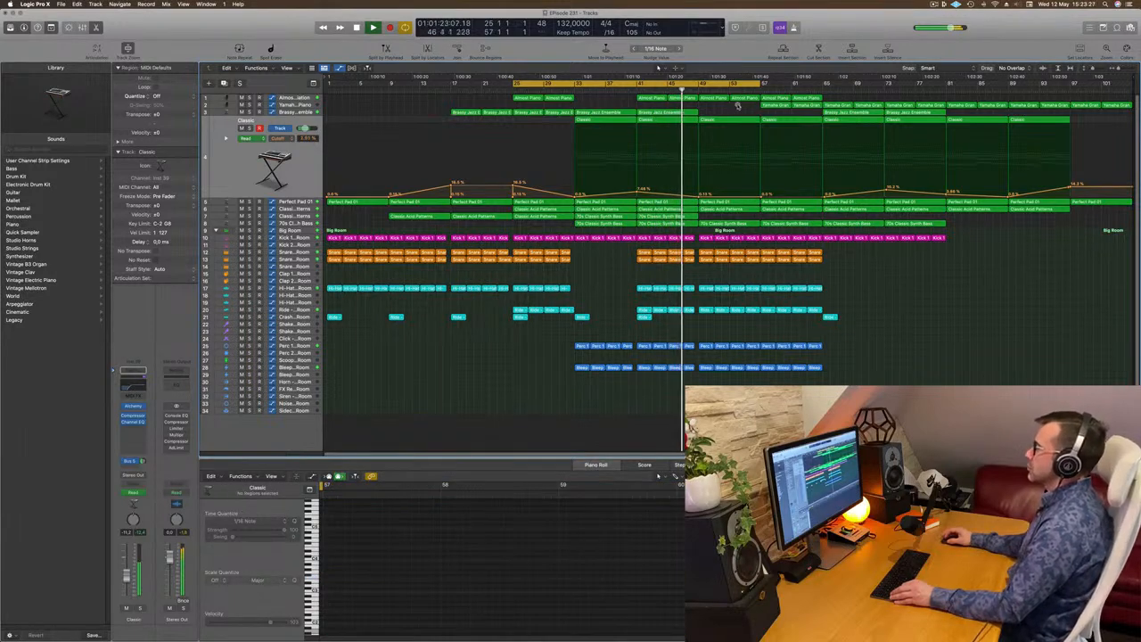
click(799, 106)
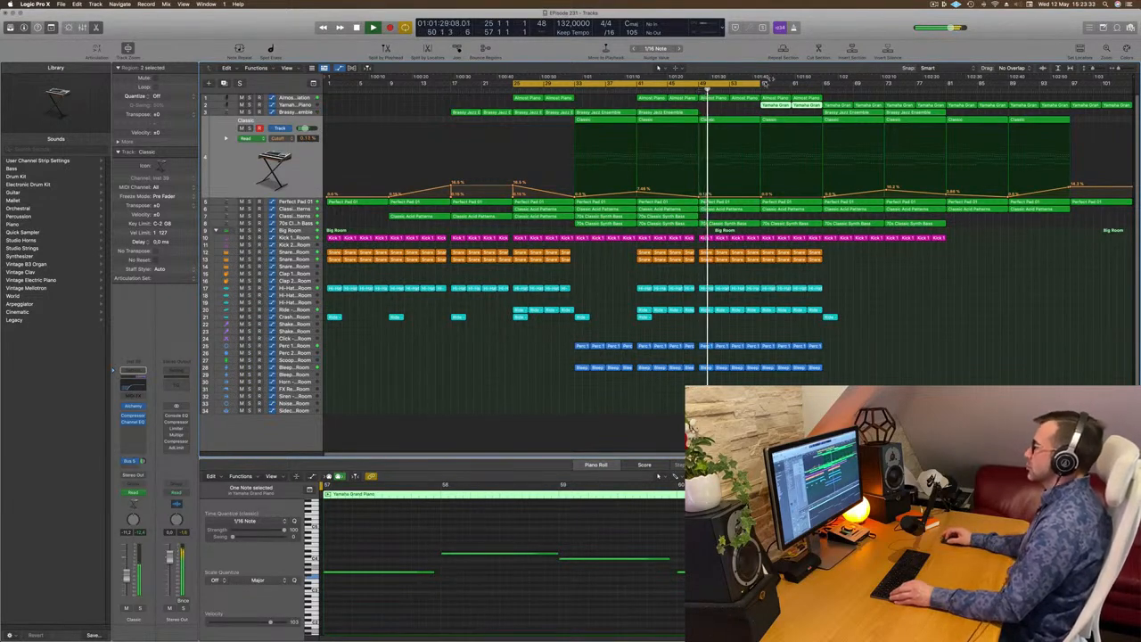
drag(764, 81, 822, 86)
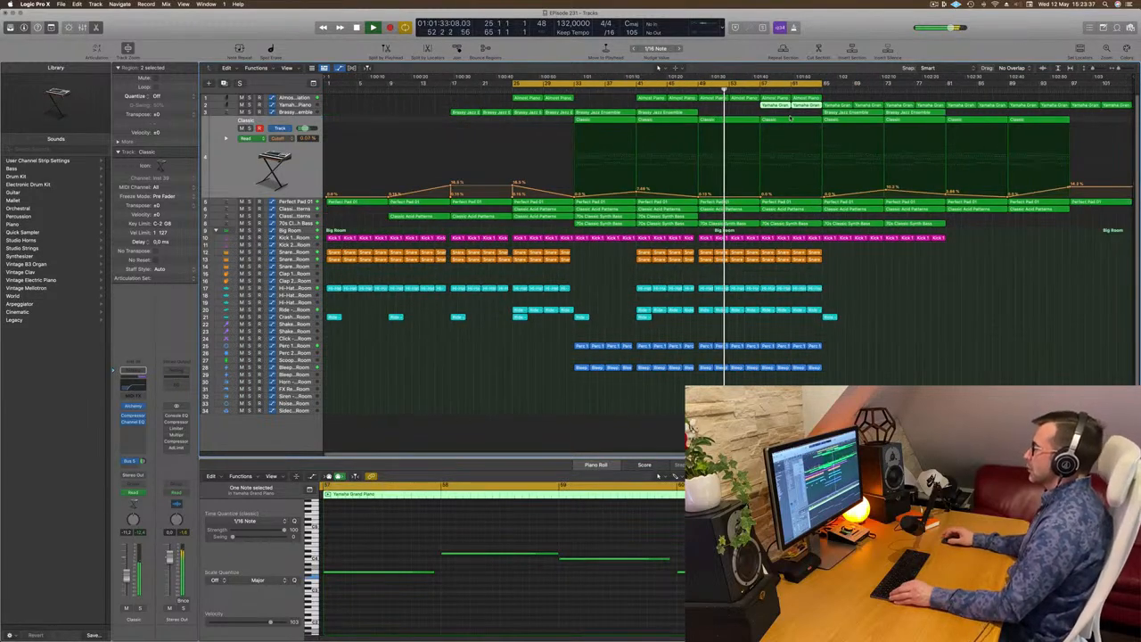
- Delete the Classic region at bar 57 and remove the Perfect Pad 01 cutoff automation point at bar 65
key(Delete)
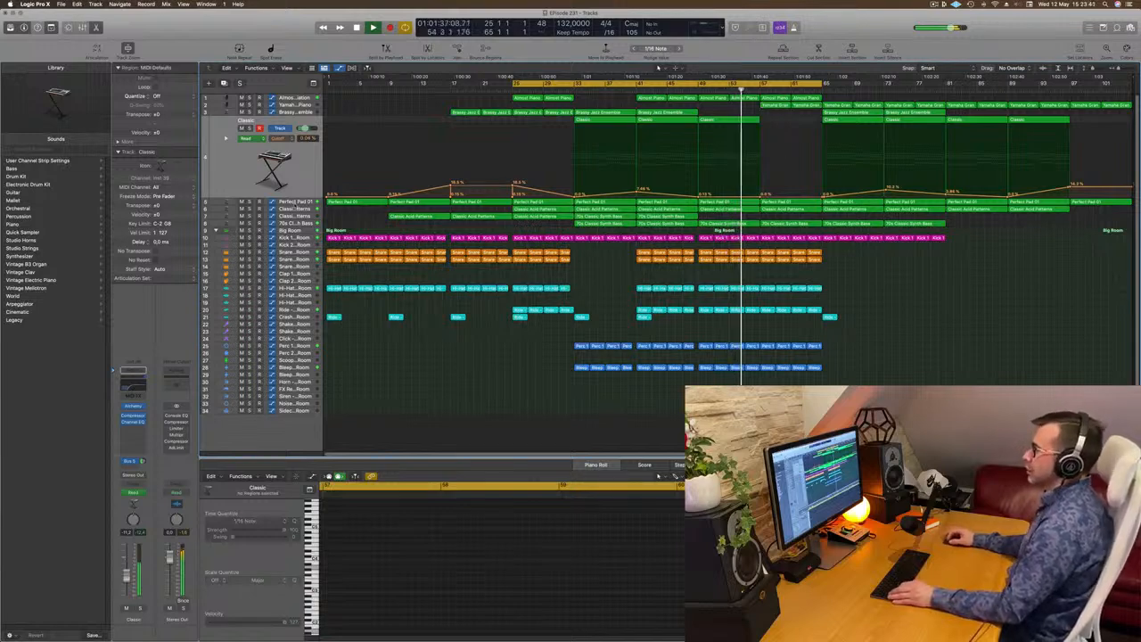
click(293, 206)
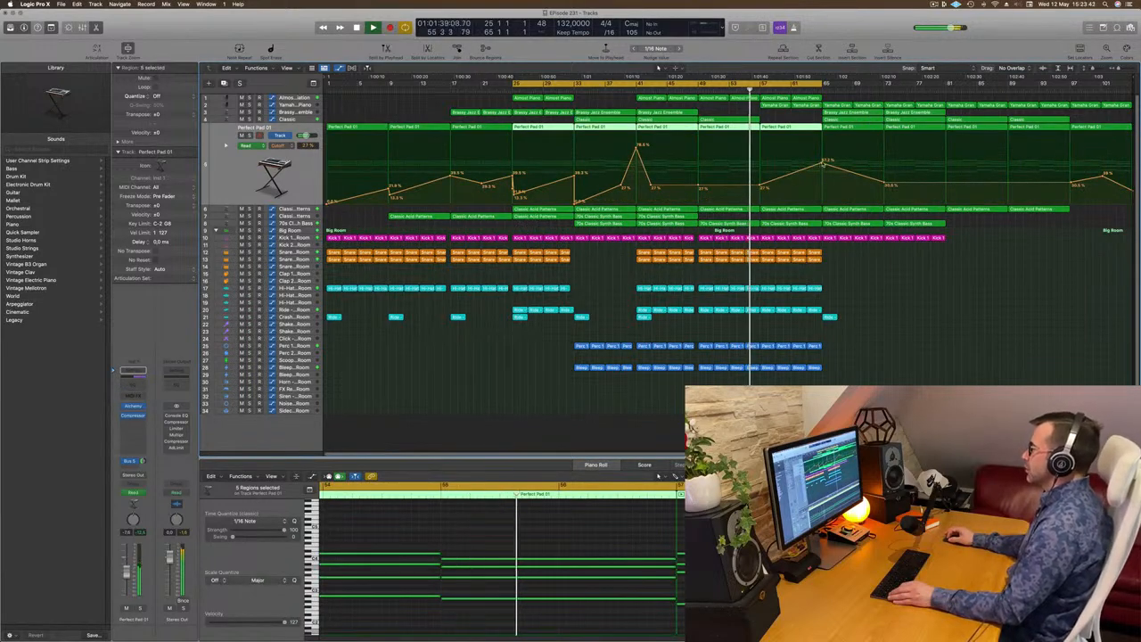
click(822, 164)
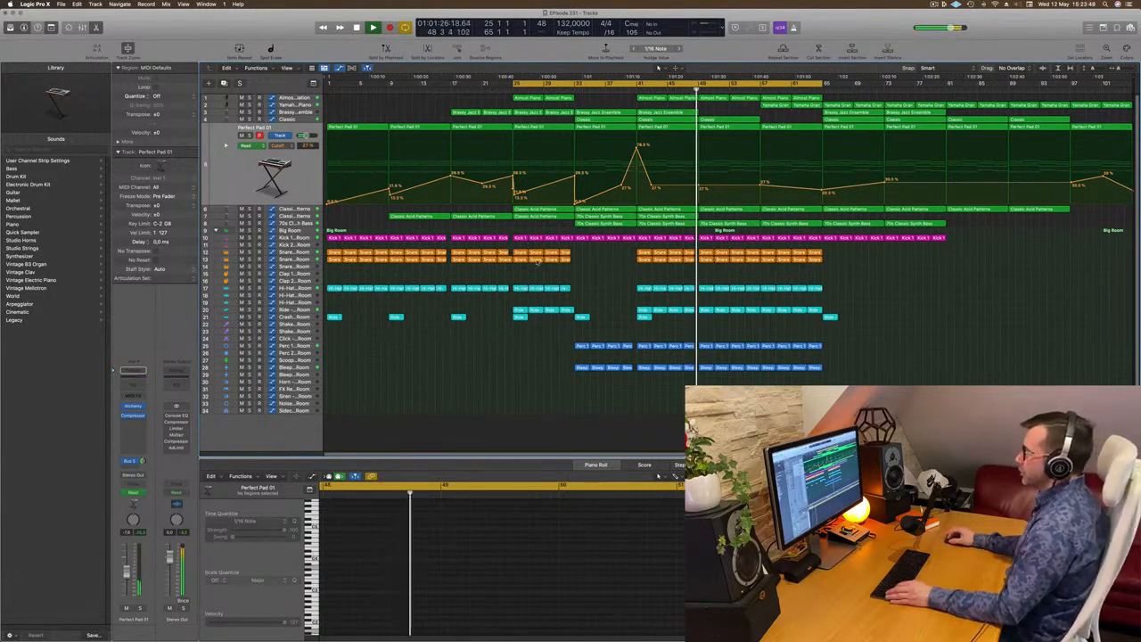
- Ramp Snare 1's automation from 70.4 % at bar 49 to 0 % just before bar 57, with an immediate return to 70.4 %
click(301, 259)
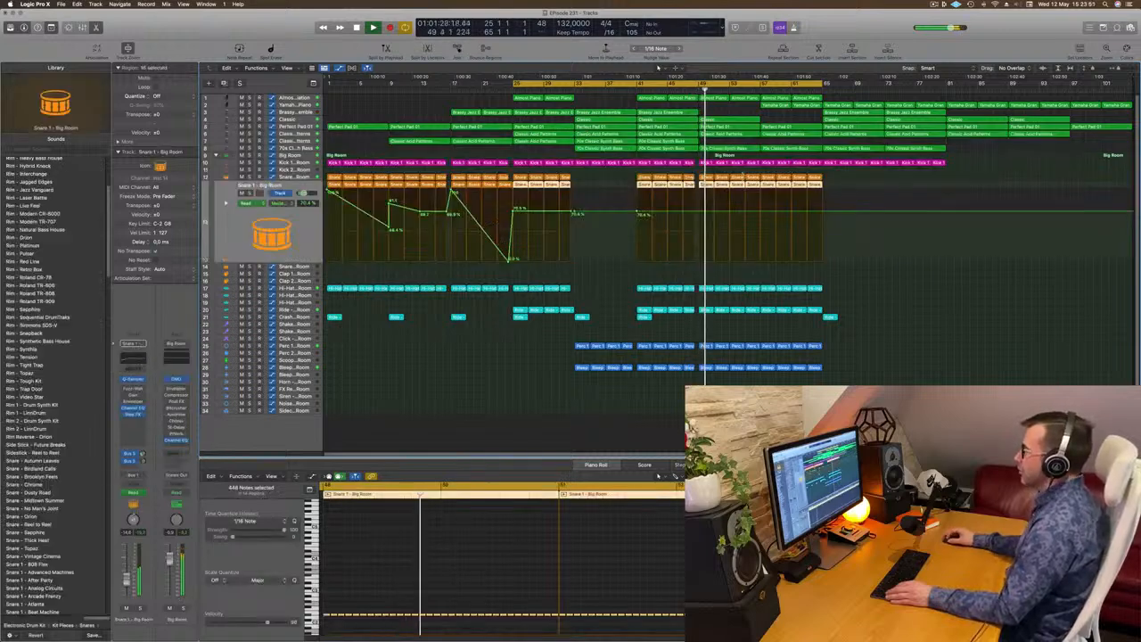
click(700, 213)
click(764, 212)
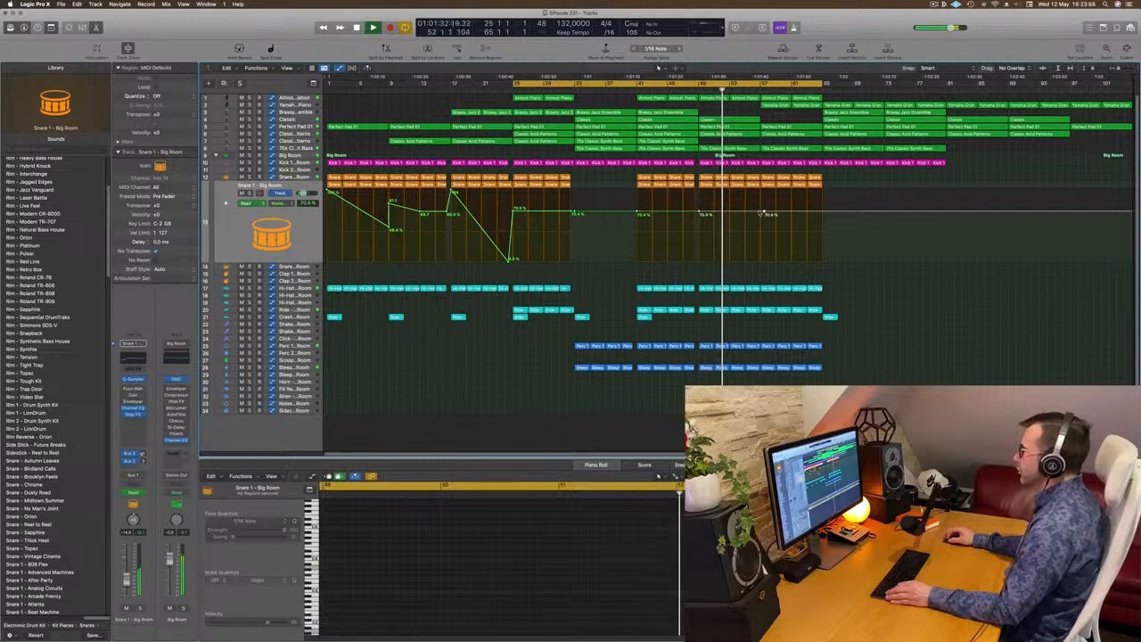
drag(759, 212, 759, 261)
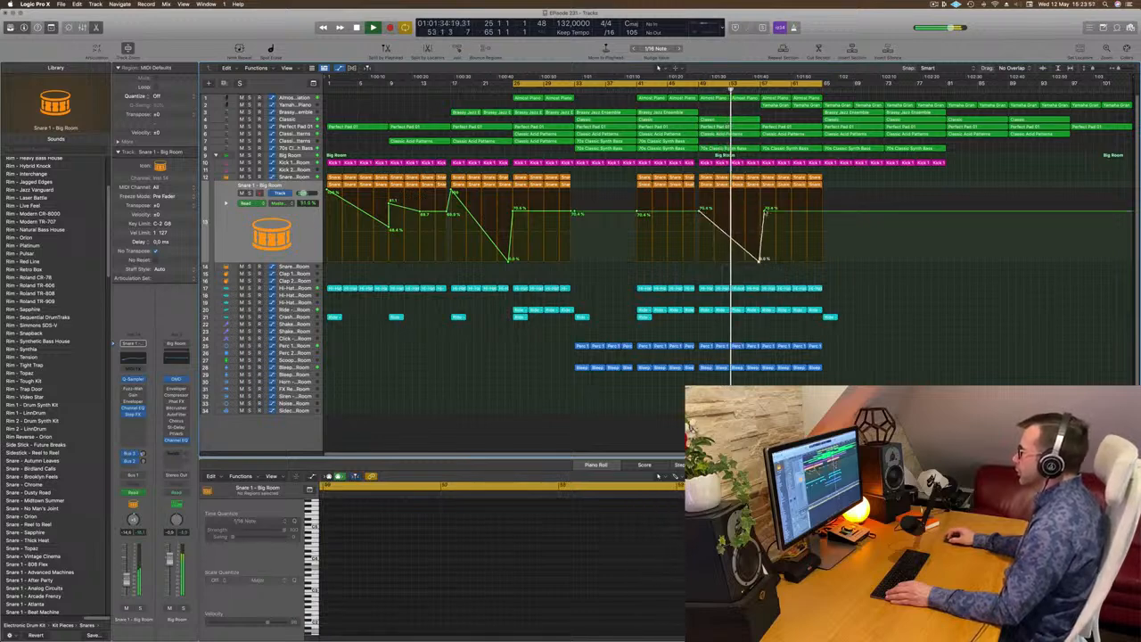
drag(765, 213, 762, 213)
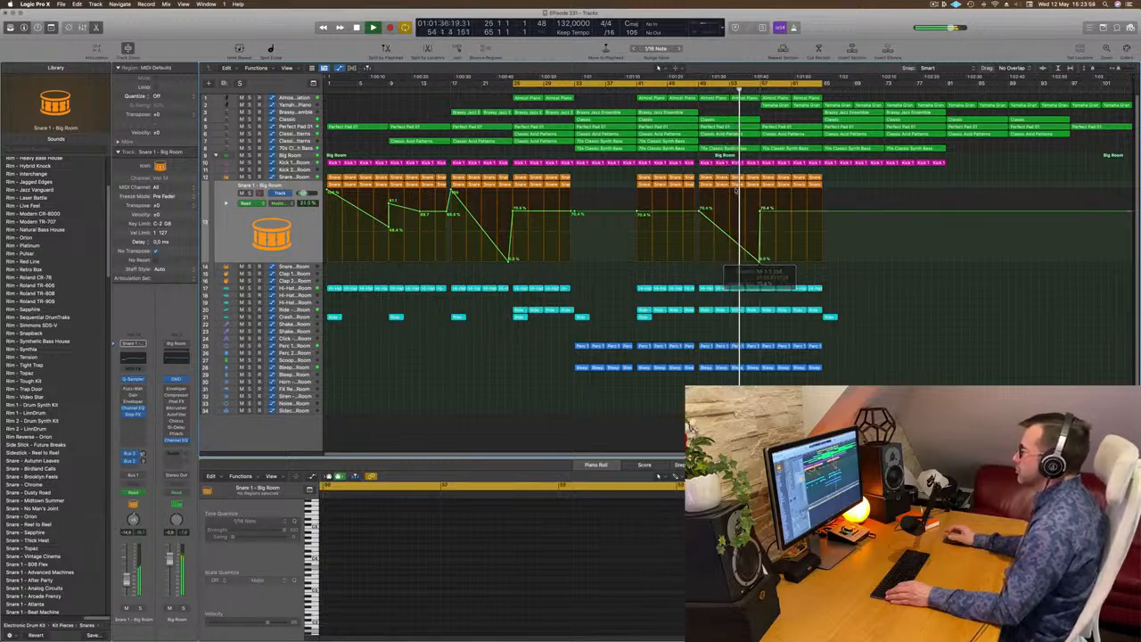
key(super+Right)
key(super+Right)
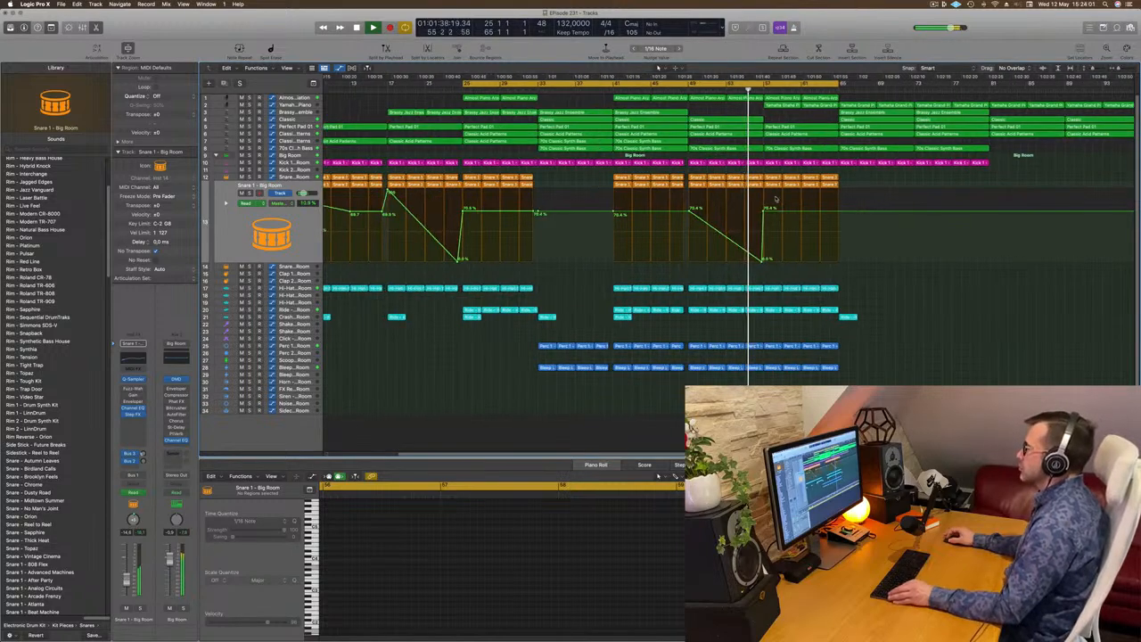
key(super+Right)
key(super+Right)
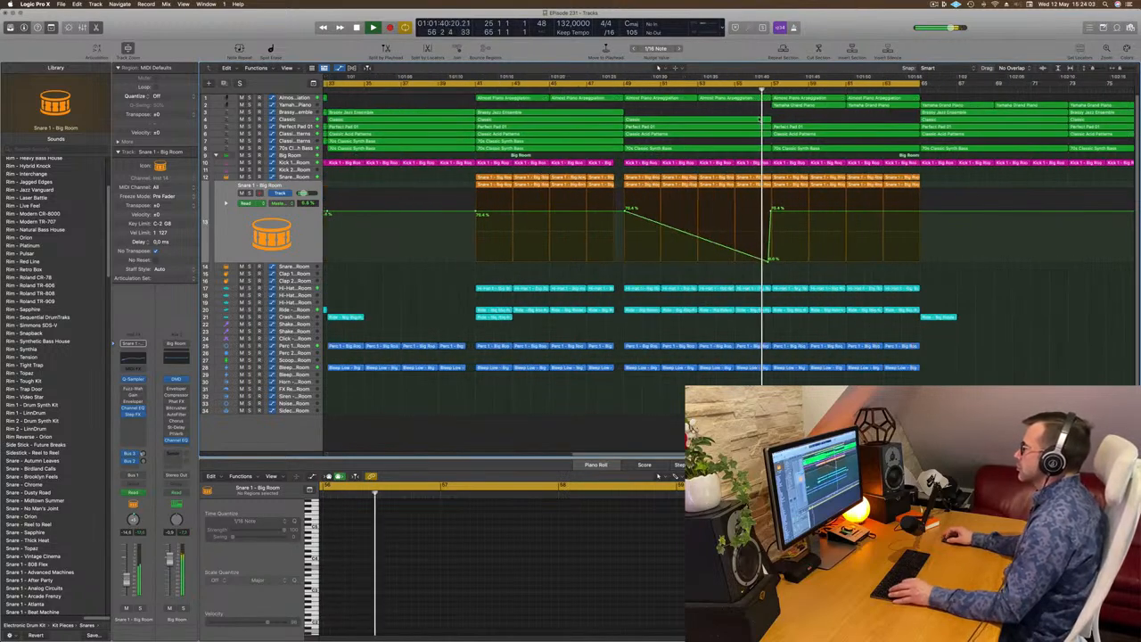
- Delete the short slice of the Hi-Hat, Ride, Perc and Bleep regions just before bar 57
drag(764, 114, 773, 374)
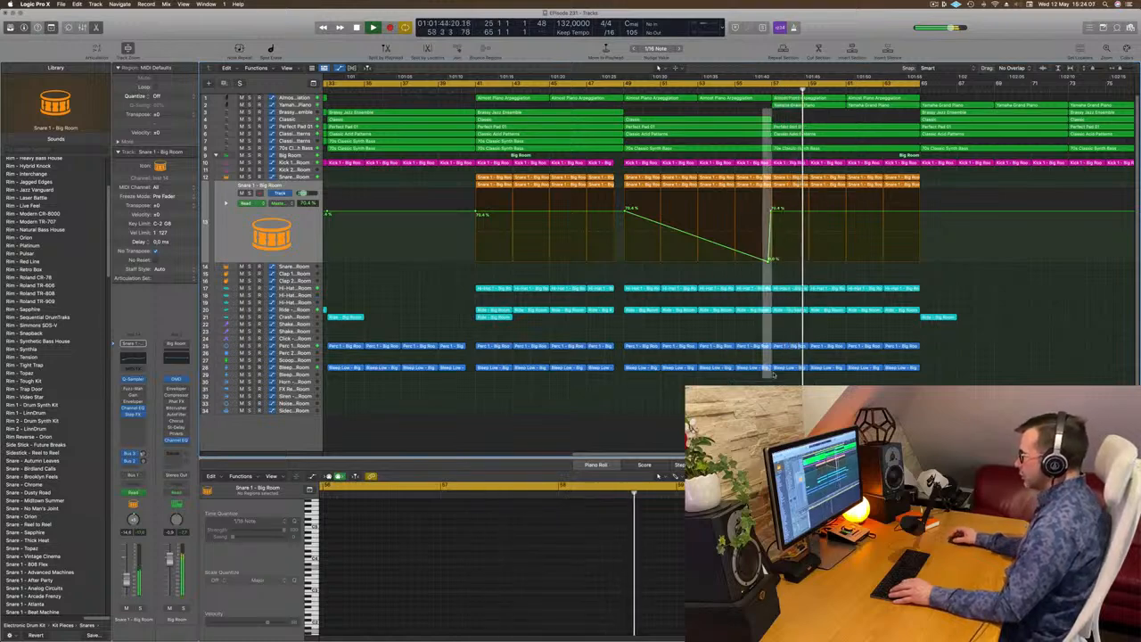
click(760, 287)
drag(763, 282, 773, 376)
key(Delete)
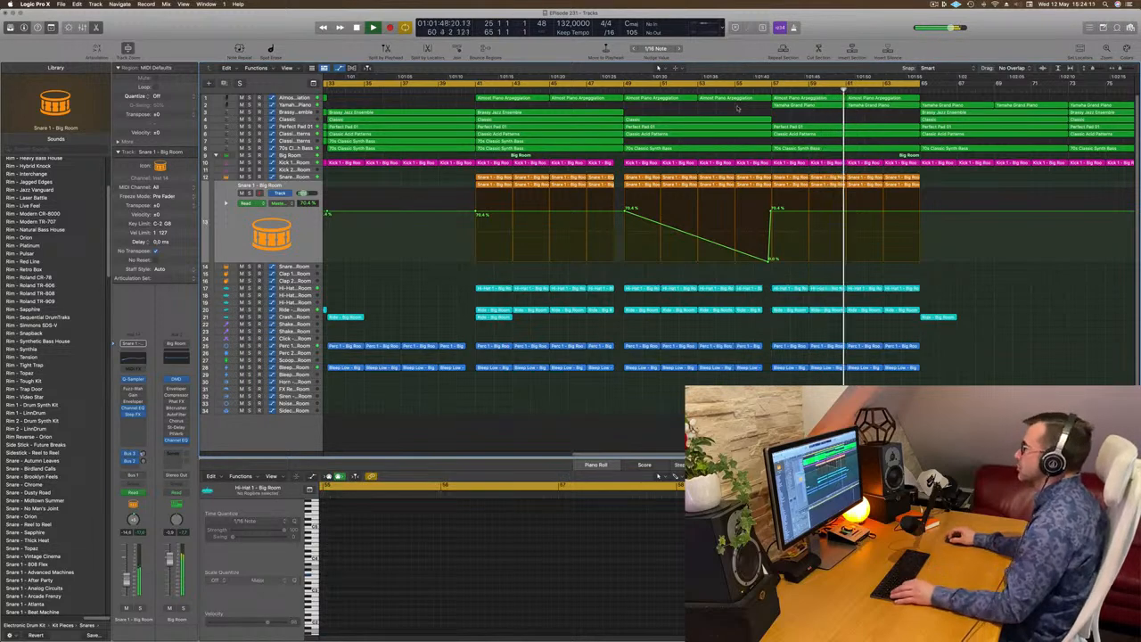
- Cut the slice just before bar 57 from the Classic, pad, acid, bass, kick and snare regions, splitting notes that cross the cut
click(616, 89)
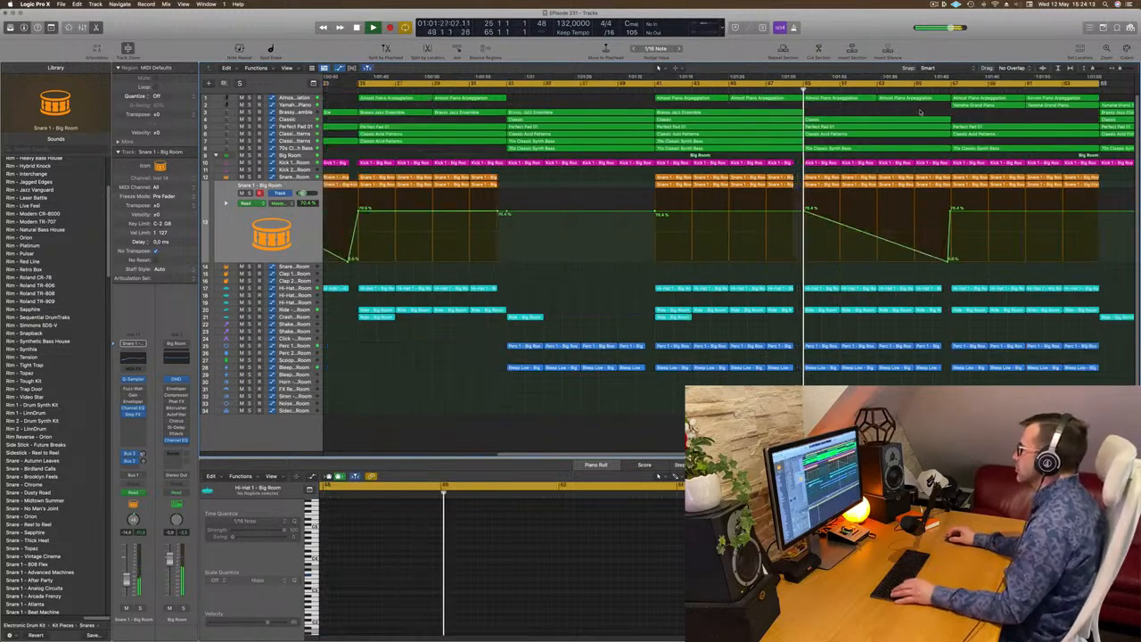
drag(943, 109, 951, 182)
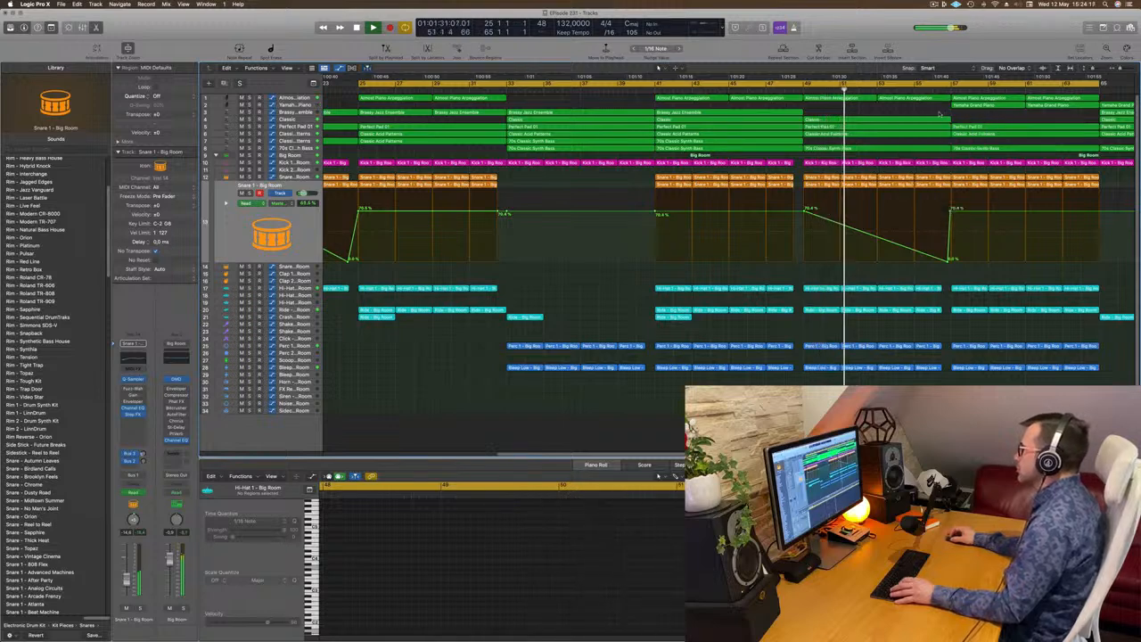
drag(942, 110, 950, 260)
key(Delete)
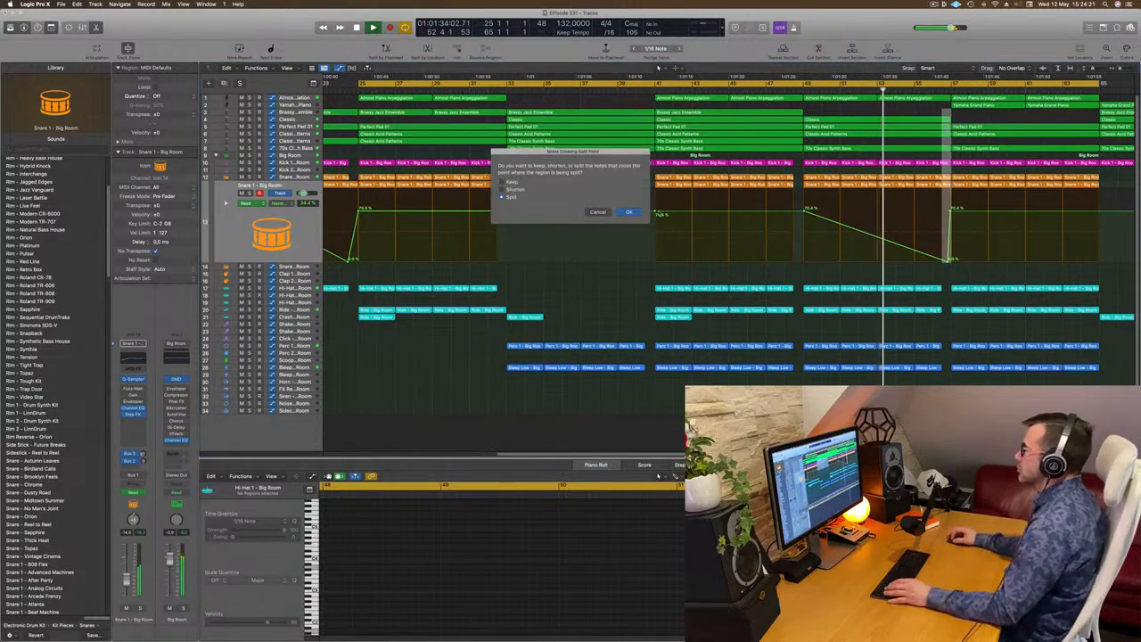
click(630, 212)
- Copy the Ride region on the Crash track from bar 41 to bar 57
key(super+Left)
key(super+Left)
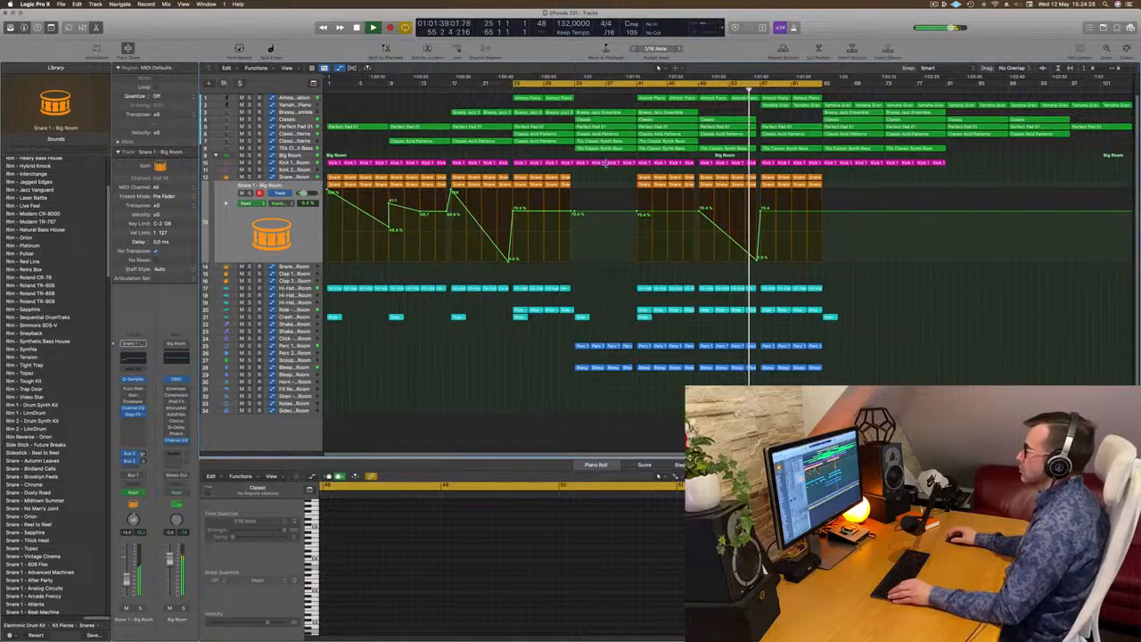
key(super+Right)
key(super+Right)
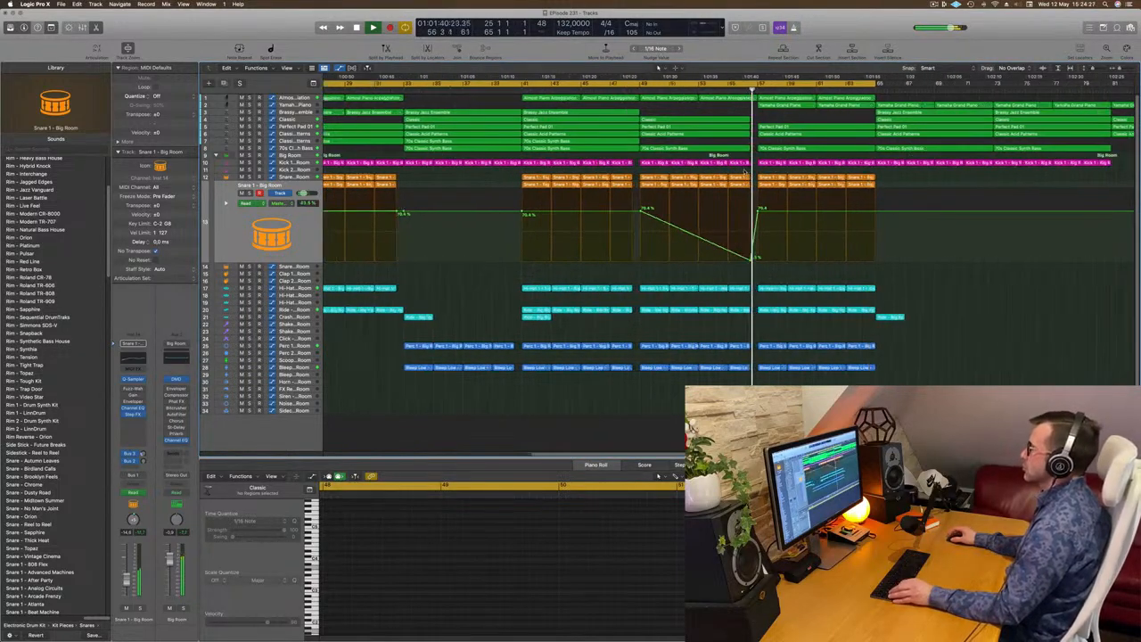
key(super+Left)
key(super+Left)
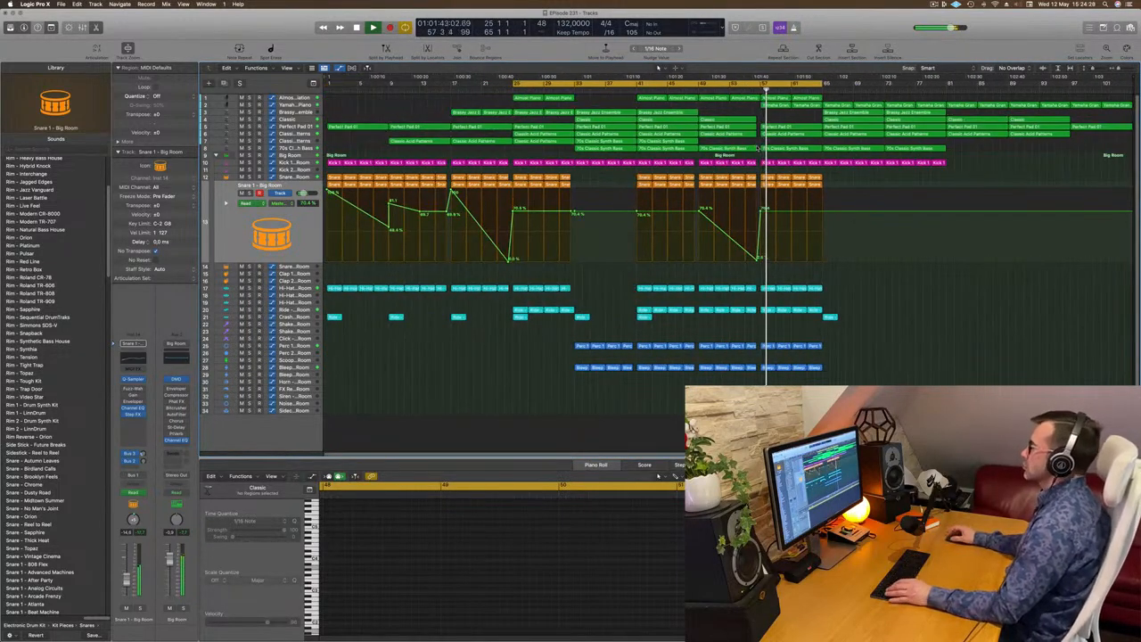
drag(642, 318, 765, 321)
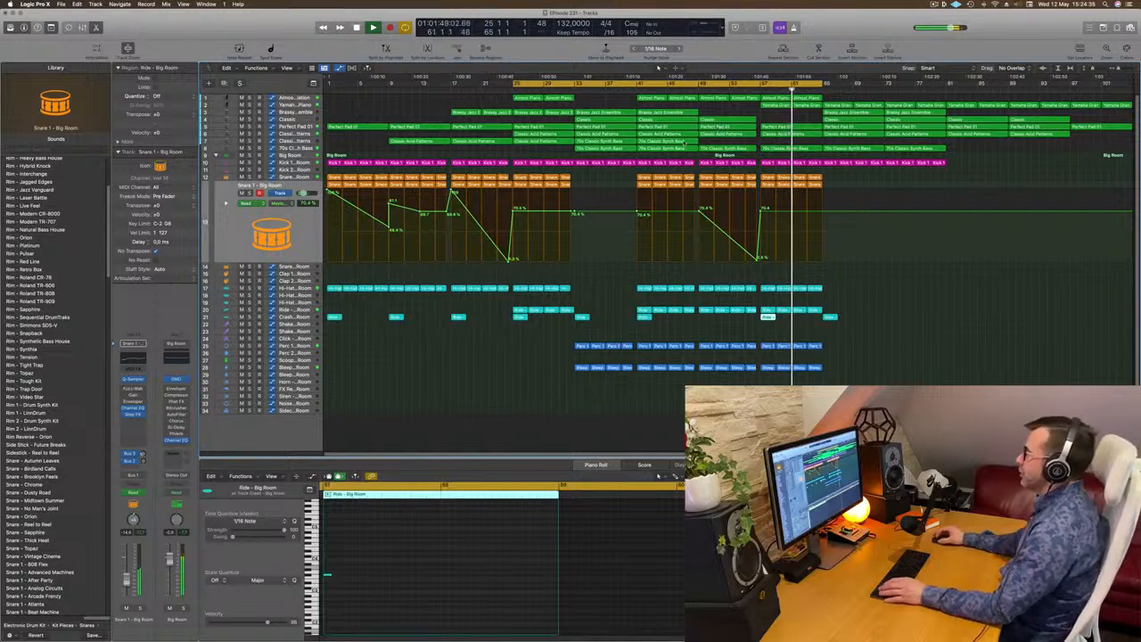
- Set the cycle range to bars 57–65 and repeat that section across all tracks, inserted at bar 65
click(734, 110)
key(space)
key(space)
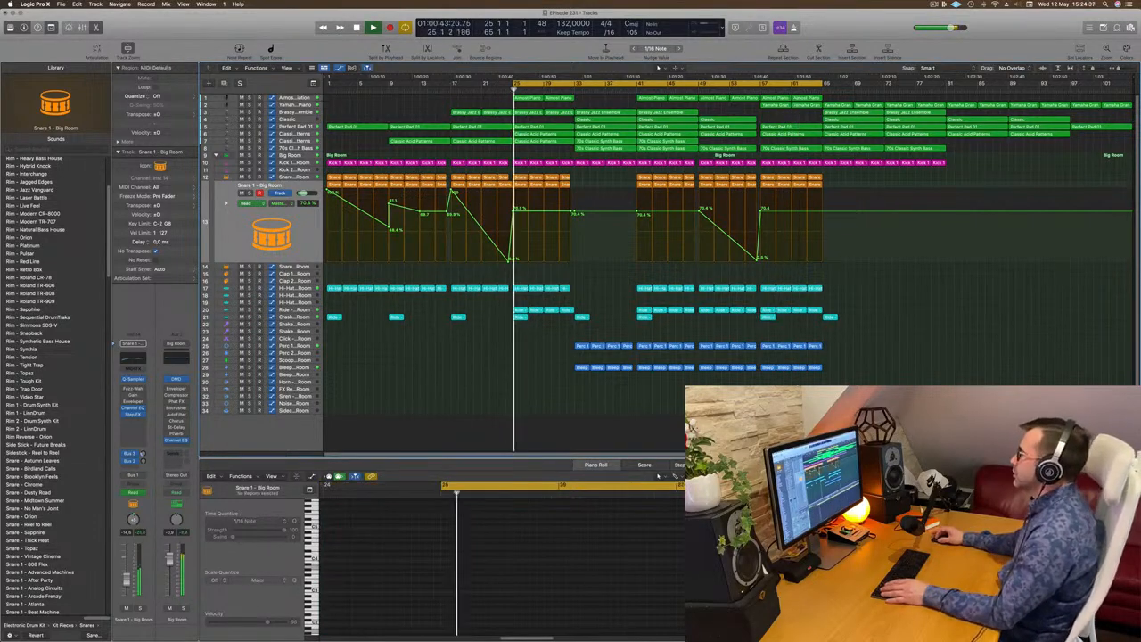
click(767, 87)
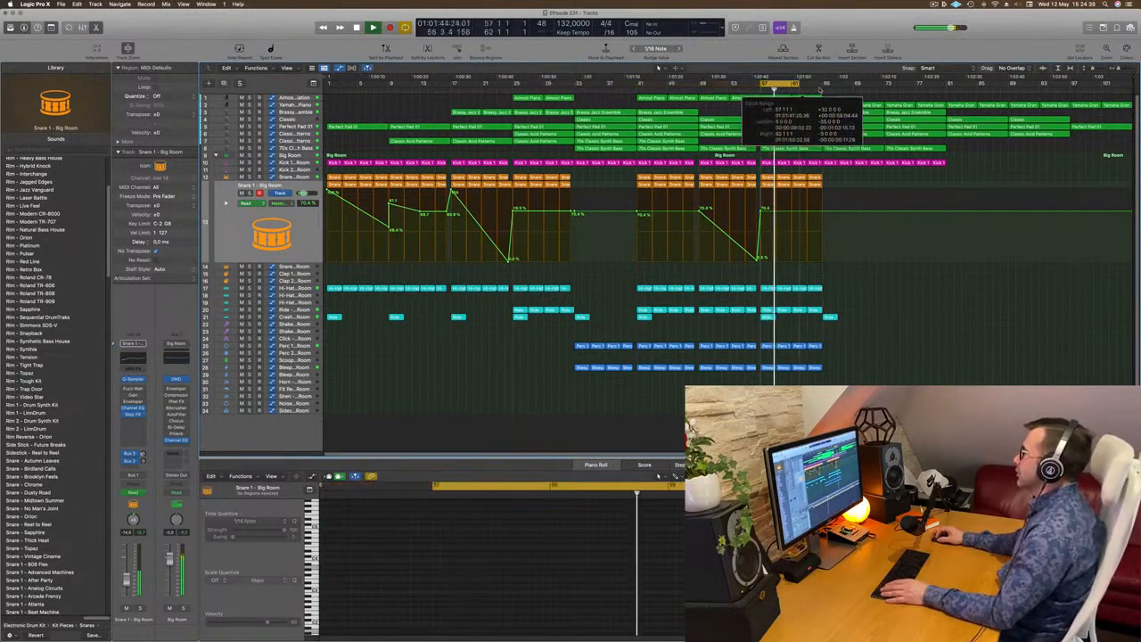
key(ctrl+super+r)
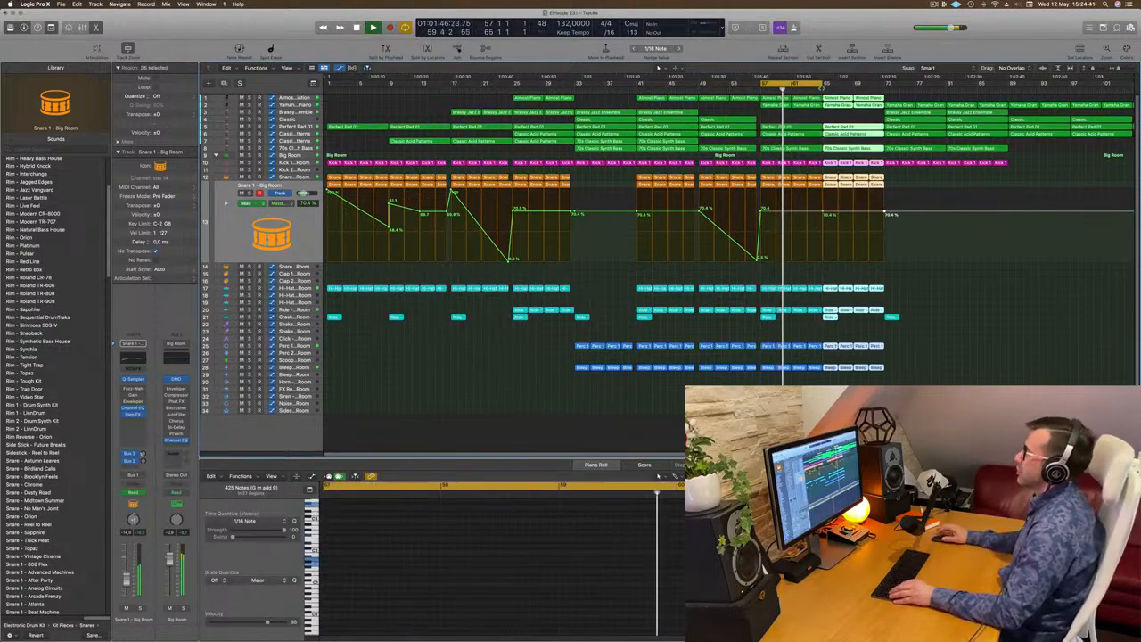
- Remove the duplicated Ride region on the Crash track at bar 65 and extend the cycle range's end to bar 73
scroll(822, 88, down, 2)
click(748, 116)
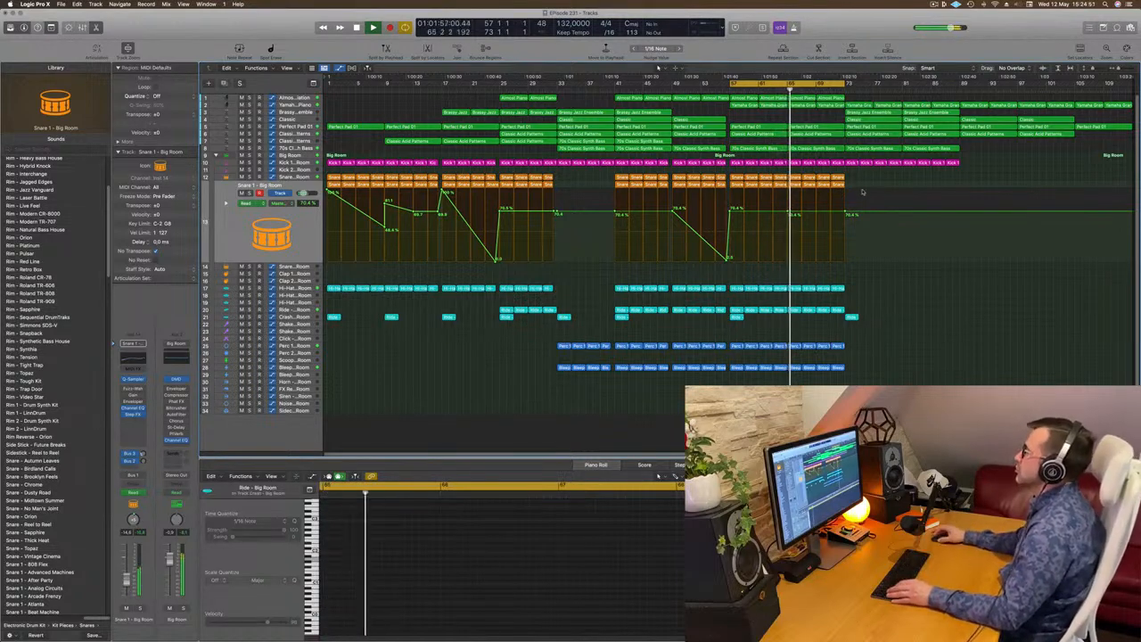
key(Return)
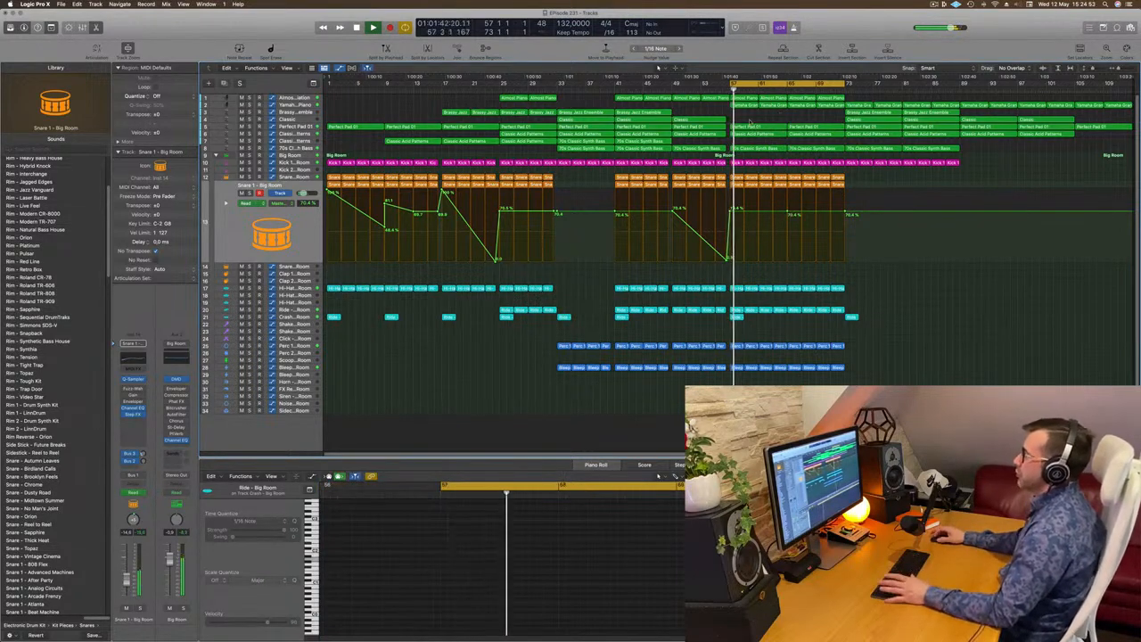
- Delete the Almost Piano Arpeggiation regions at bars 57 and 61
click(287, 99)
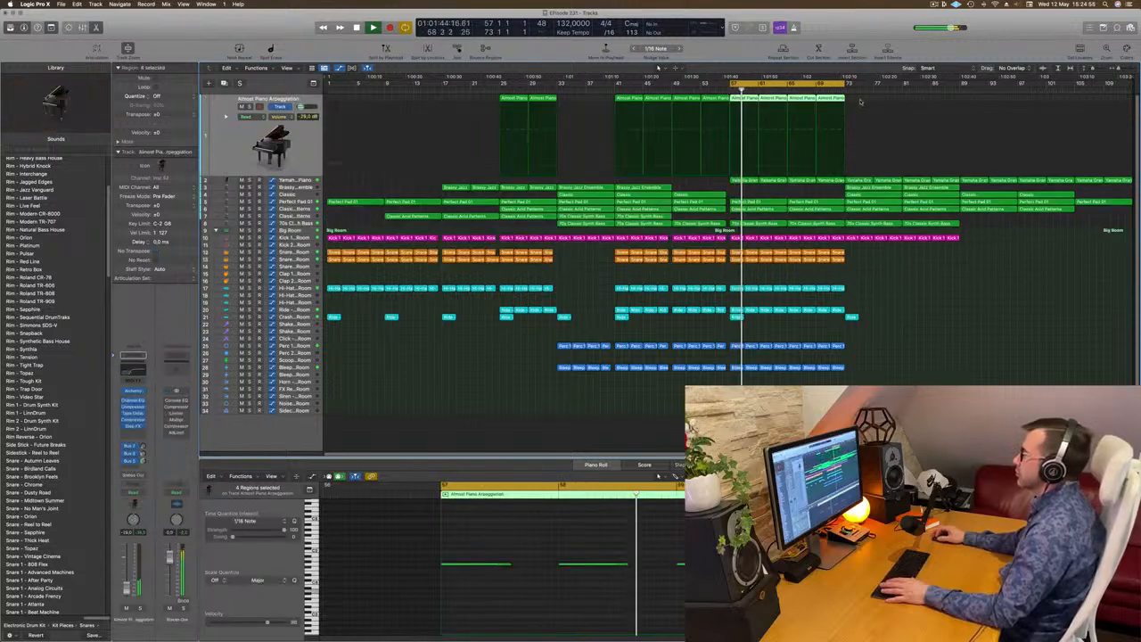
click(861, 101)
click(740, 100)
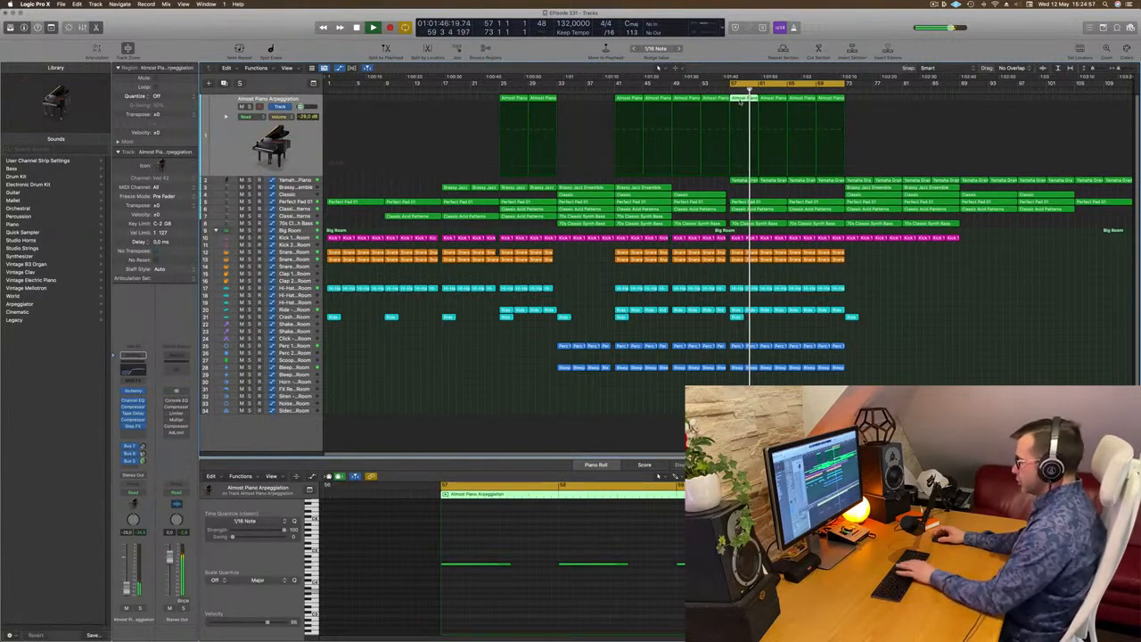
key(BackSpace)
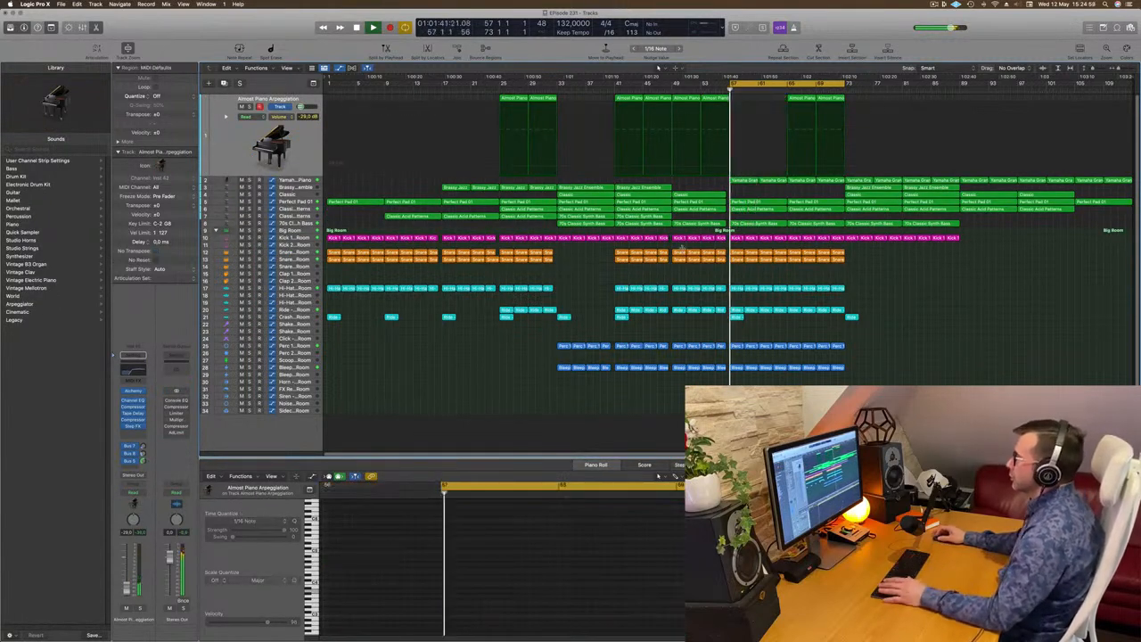
- Audition Perfect Pad 01 in solo, and reshape the Classic Acid Patterns cutoff automation to climb from bar 57 to bar 65
click(307, 203)
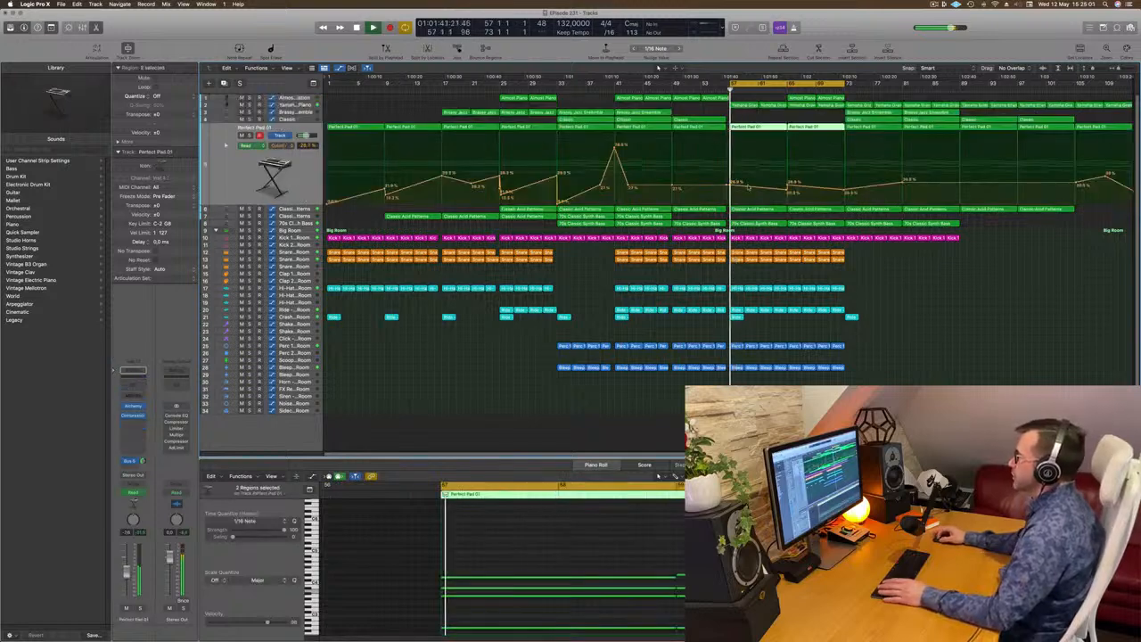
key(ctrl+s)
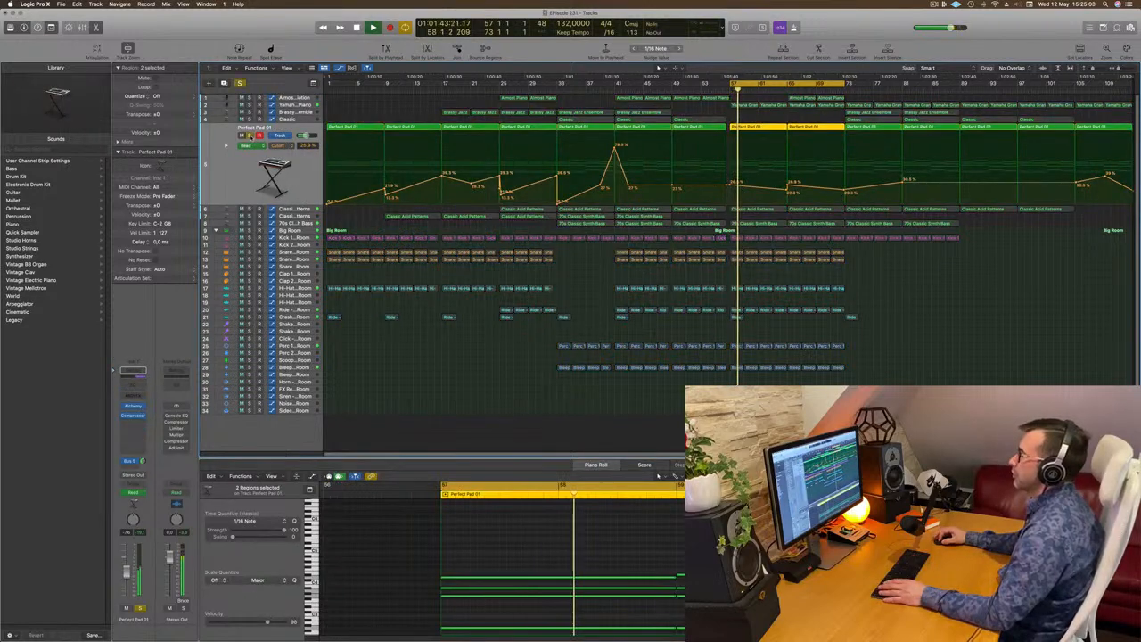
key(ctrl+s)
key(Down)
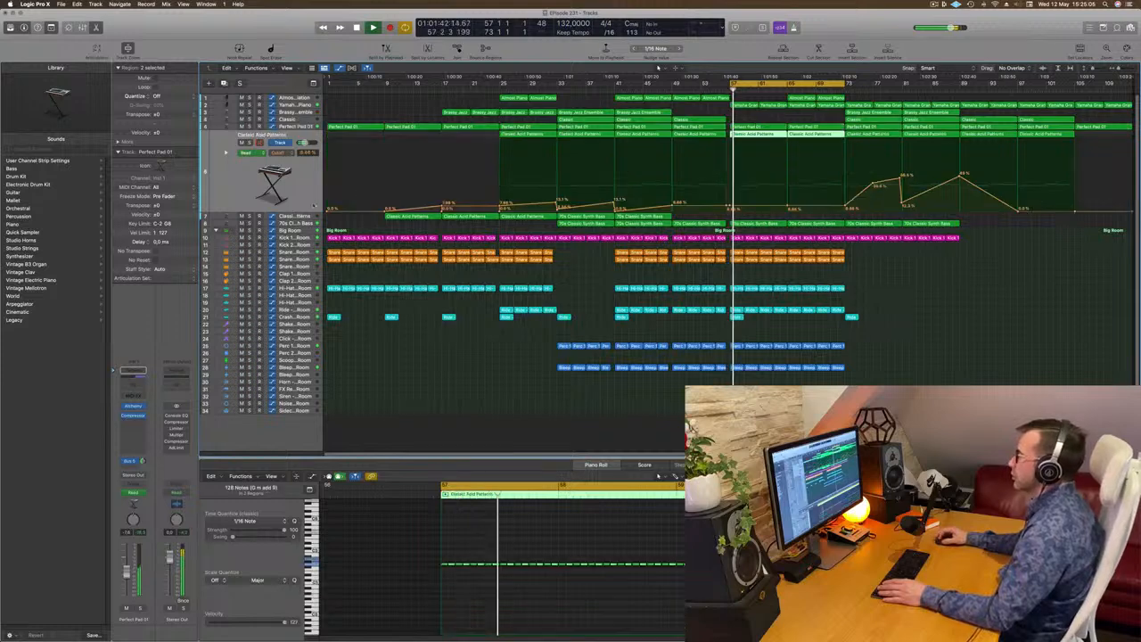
click(731, 212)
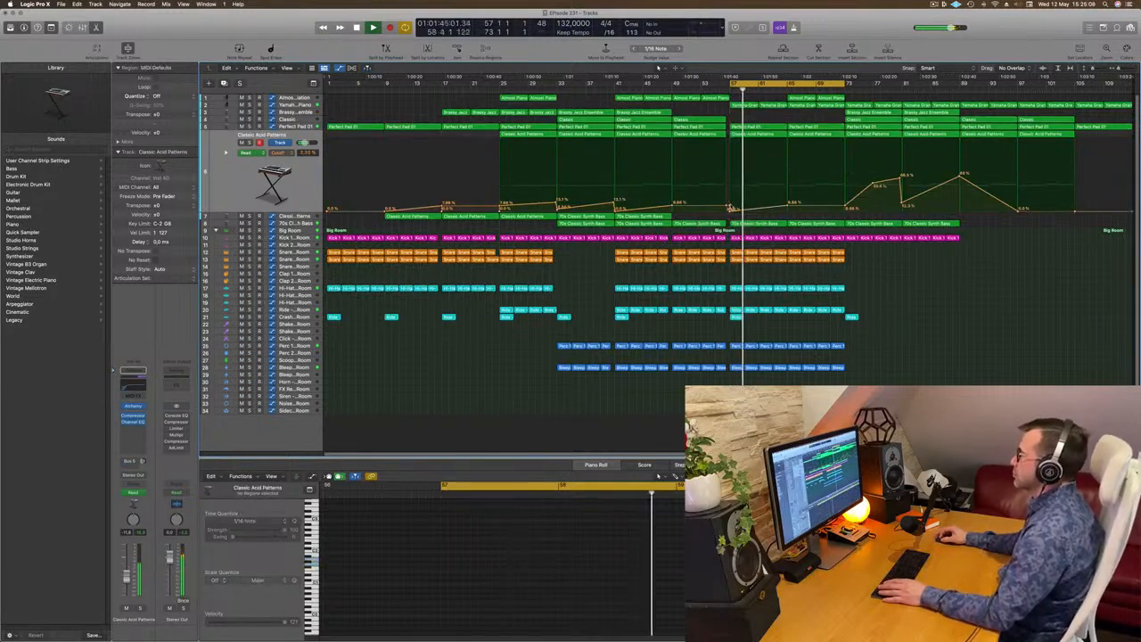
- Copy the 70s Classic Synth Bass region on track 7 from bar 41 to bars 49, 57 and 65
click(639, 218)
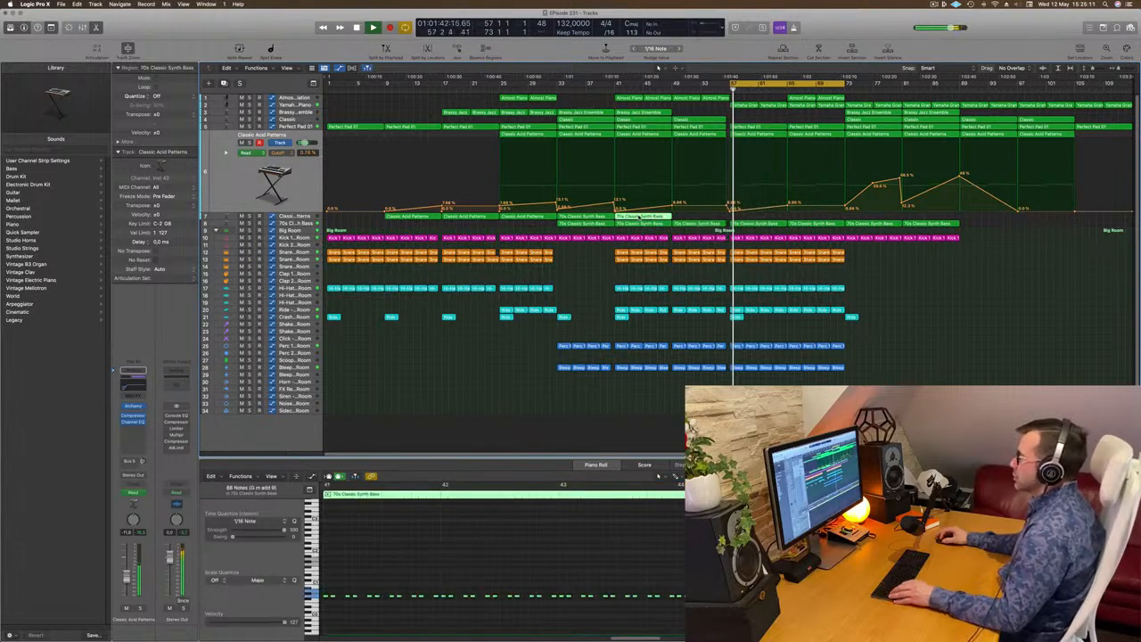
drag(640, 218, 701, 225)
key(super+z)
click(958, 311)
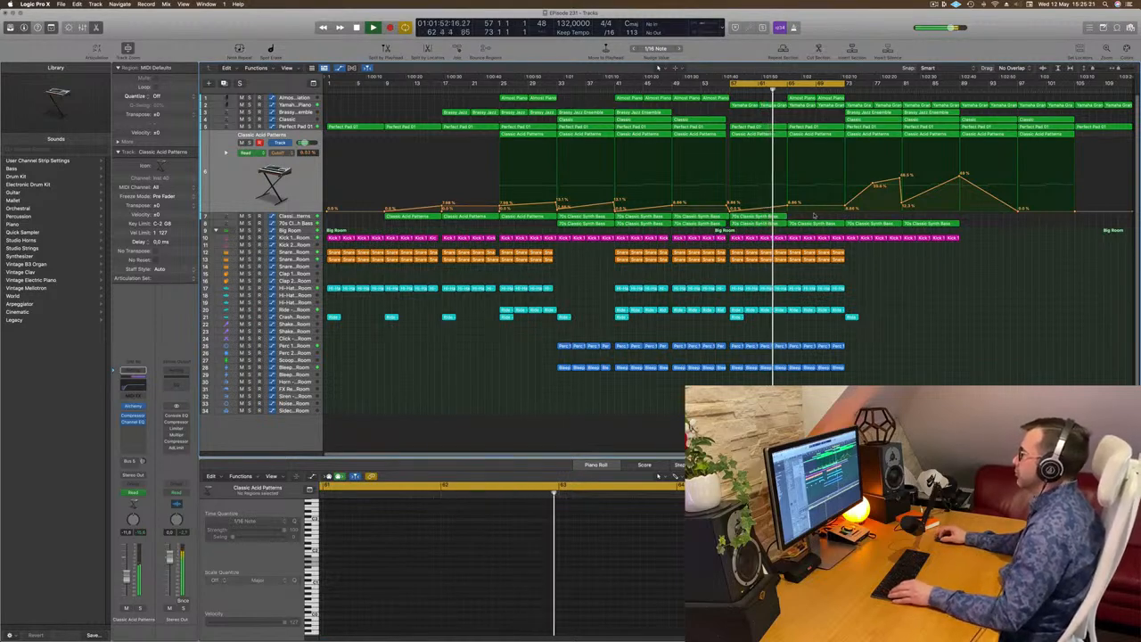
click(757, 218)
drag(757, 218, 814, 218)
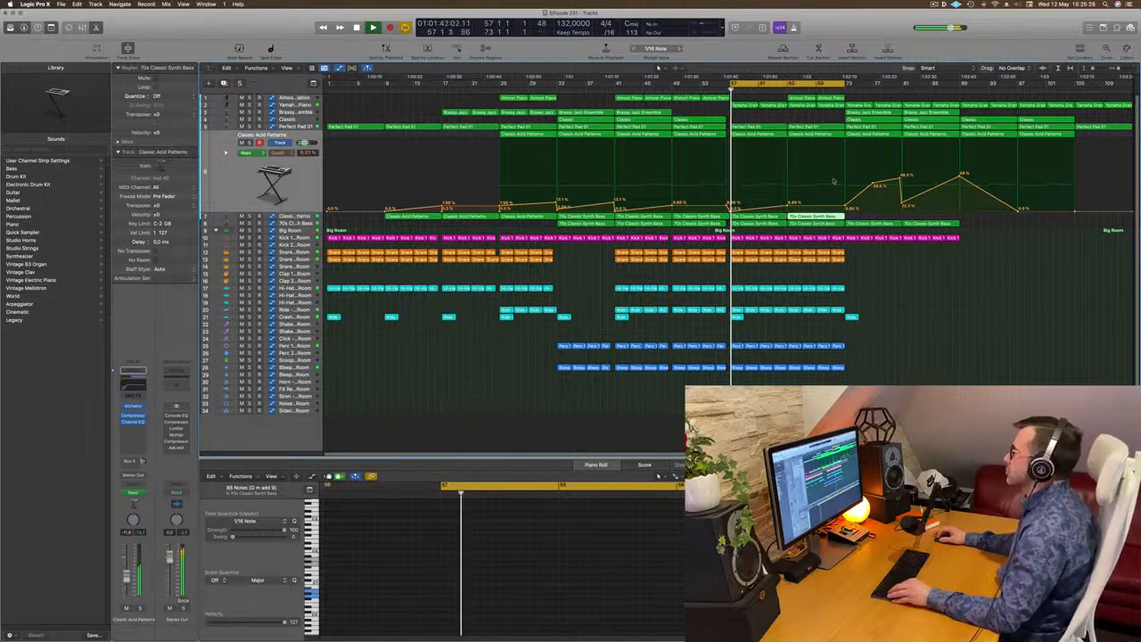
click(805, 280)
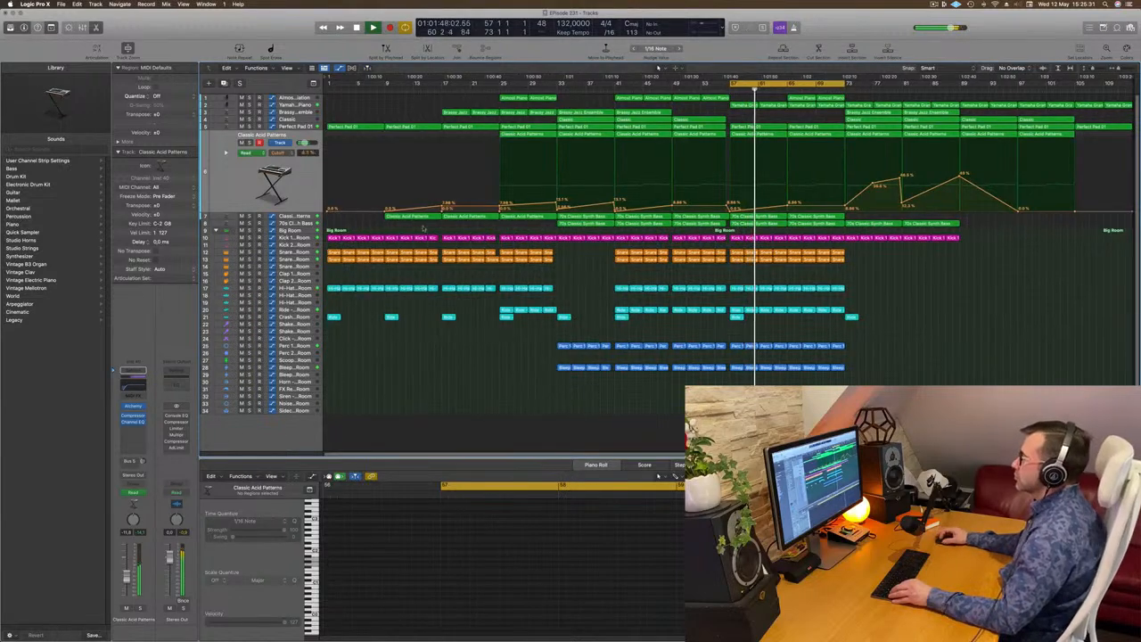
- Reshape track 7's cutoff automation to rise from bar 57 to a peak at bar 65 and fall to 1.7 % at bar 73
click(303, 218)
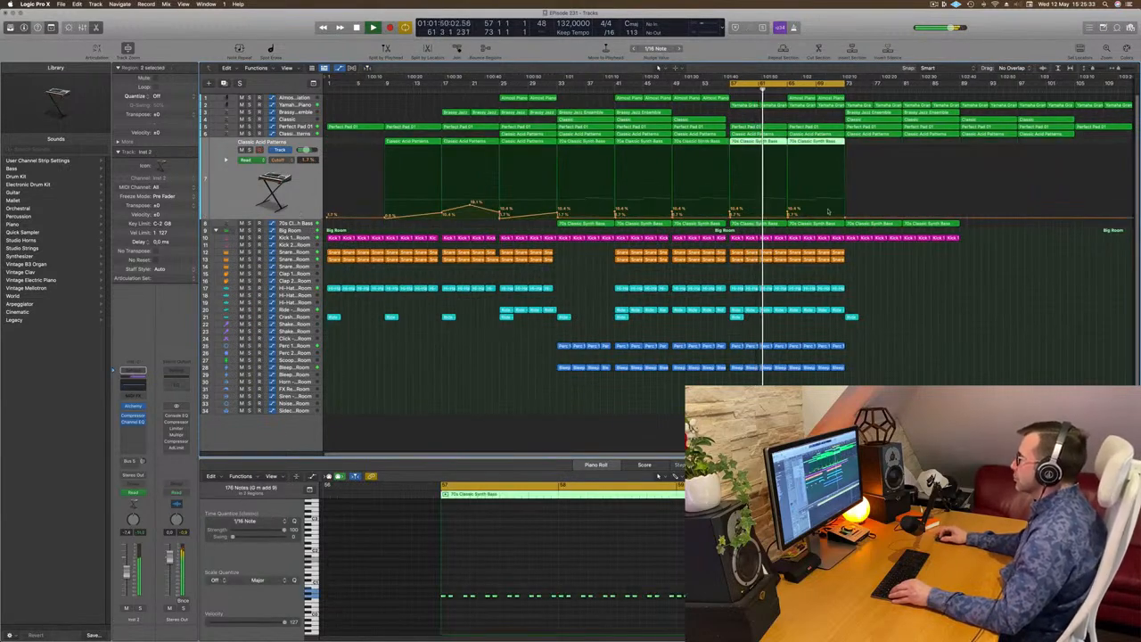
drag(788, 217, 787, 214)
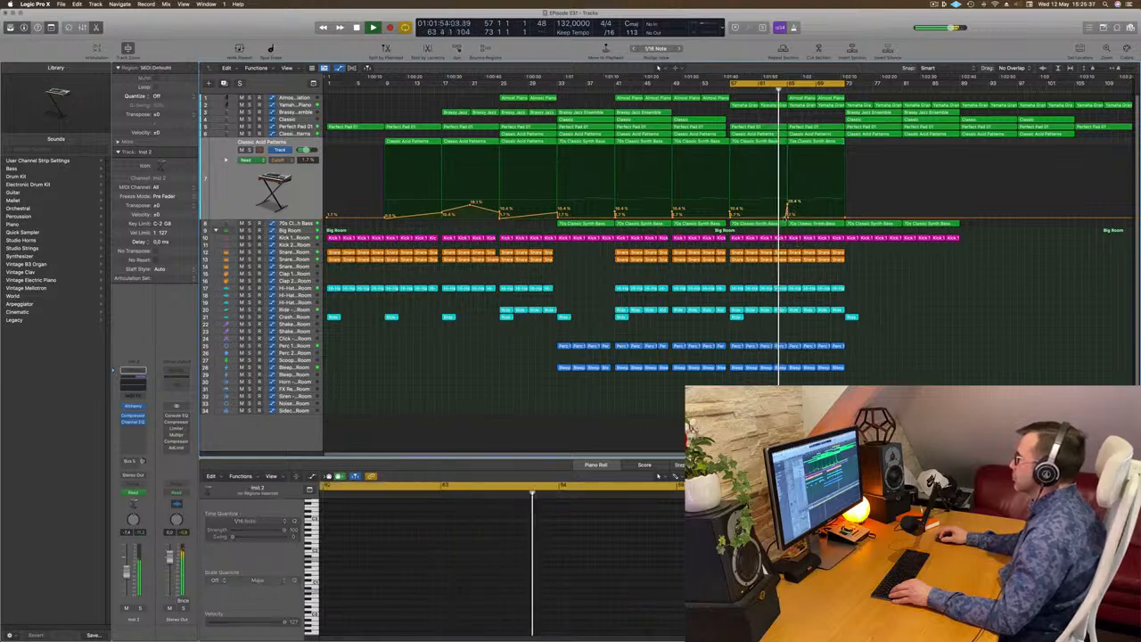
double_click(786, 216)
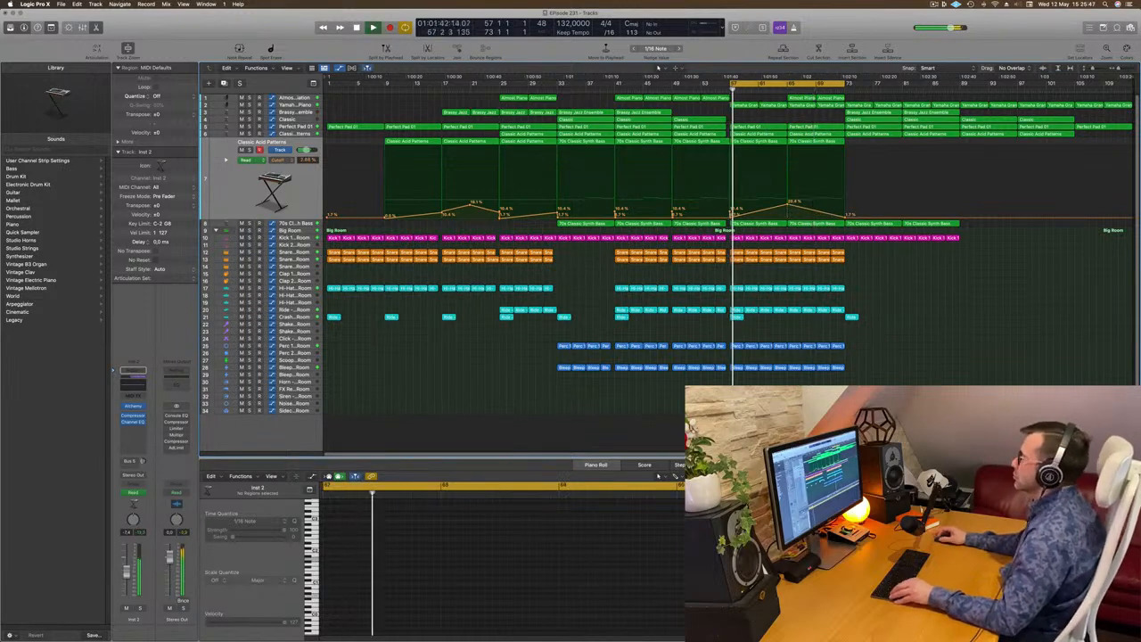
key(super+Right)
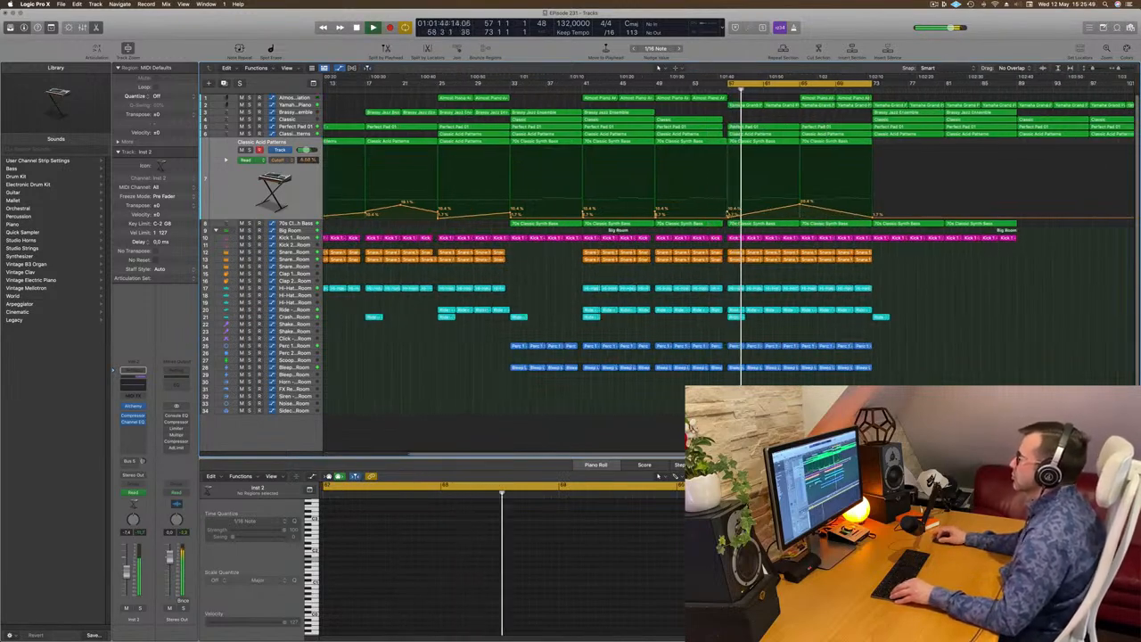
key(super+Left)
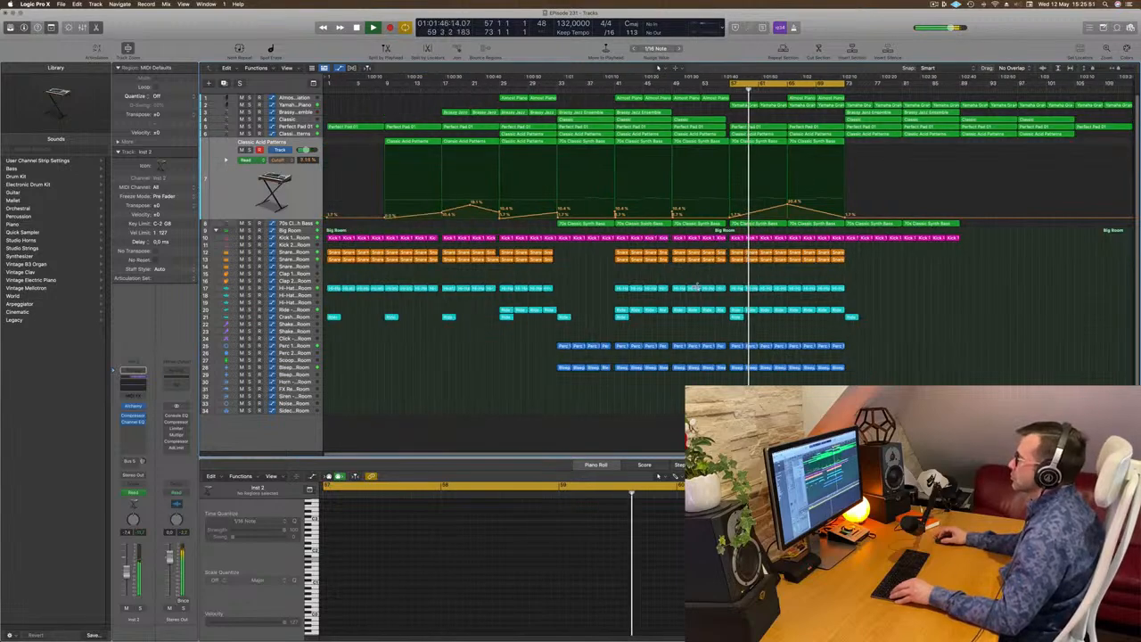
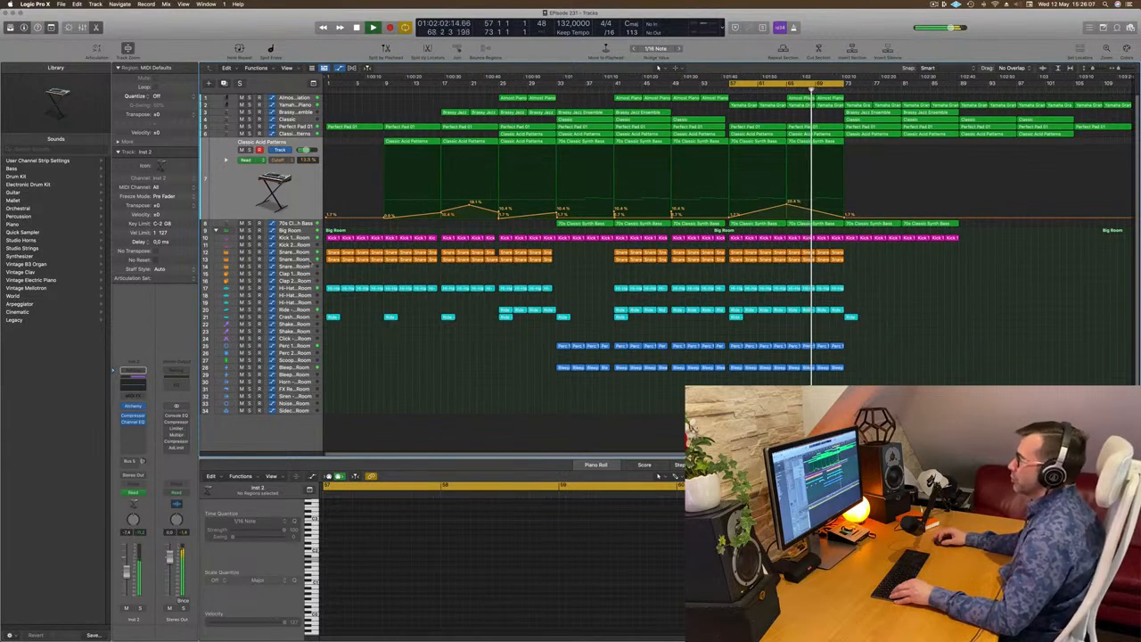
- Ramp Snare 1's automation down from 70.4 % at bar 65 until just before bar 73, with a jump up to 100 % at bar 73
click(296, 259)
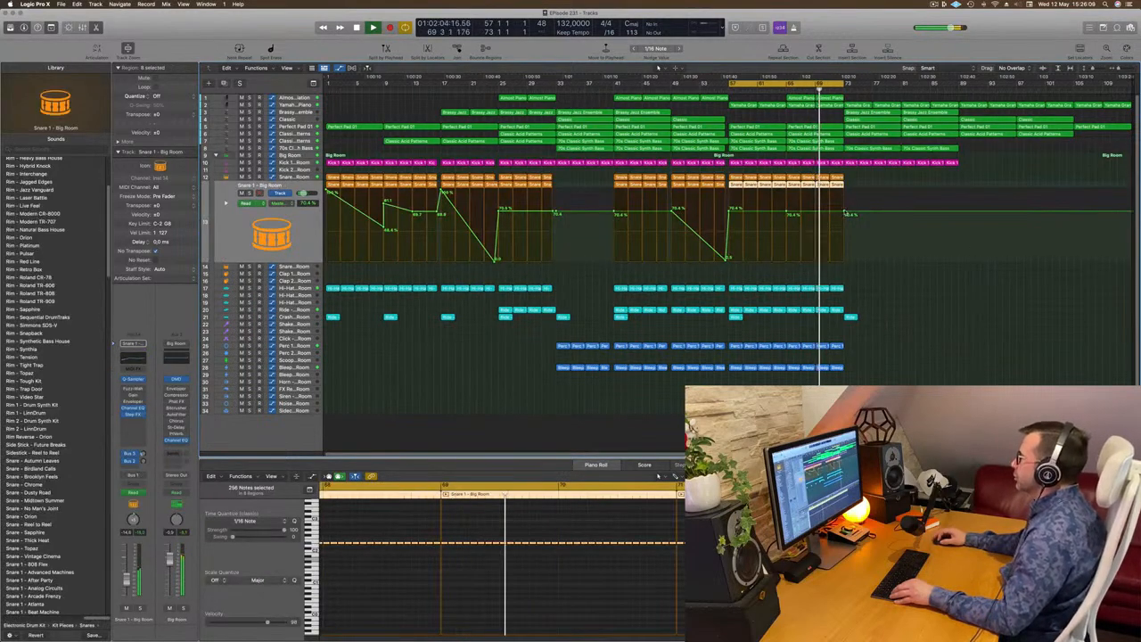
drag(846, 214, 845, 261)
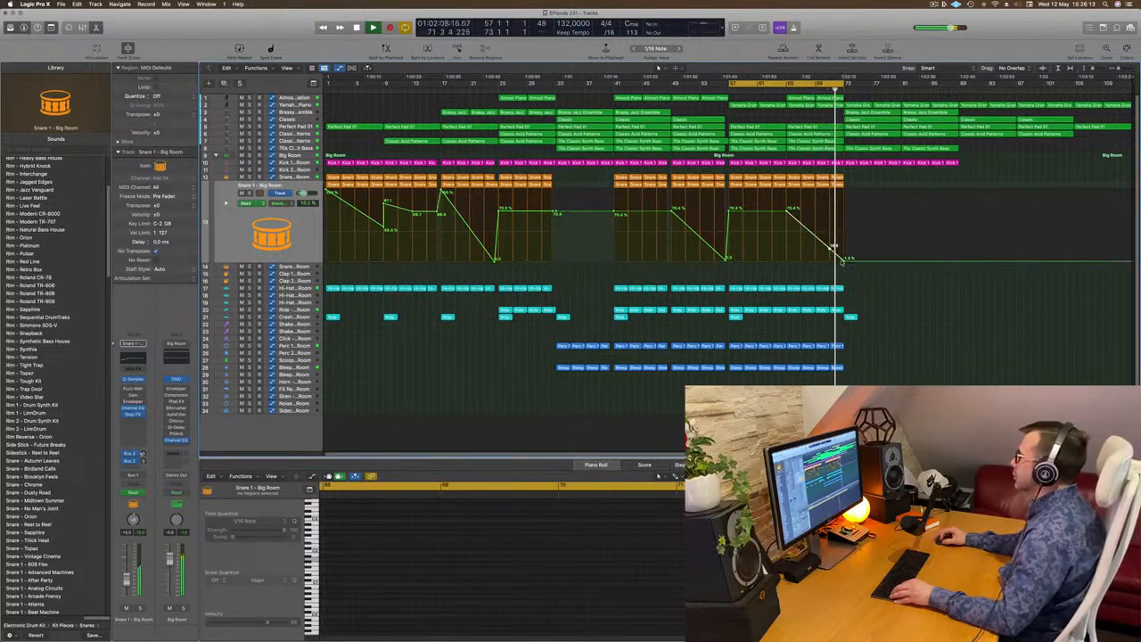
drag(841, 259, 843, 191)
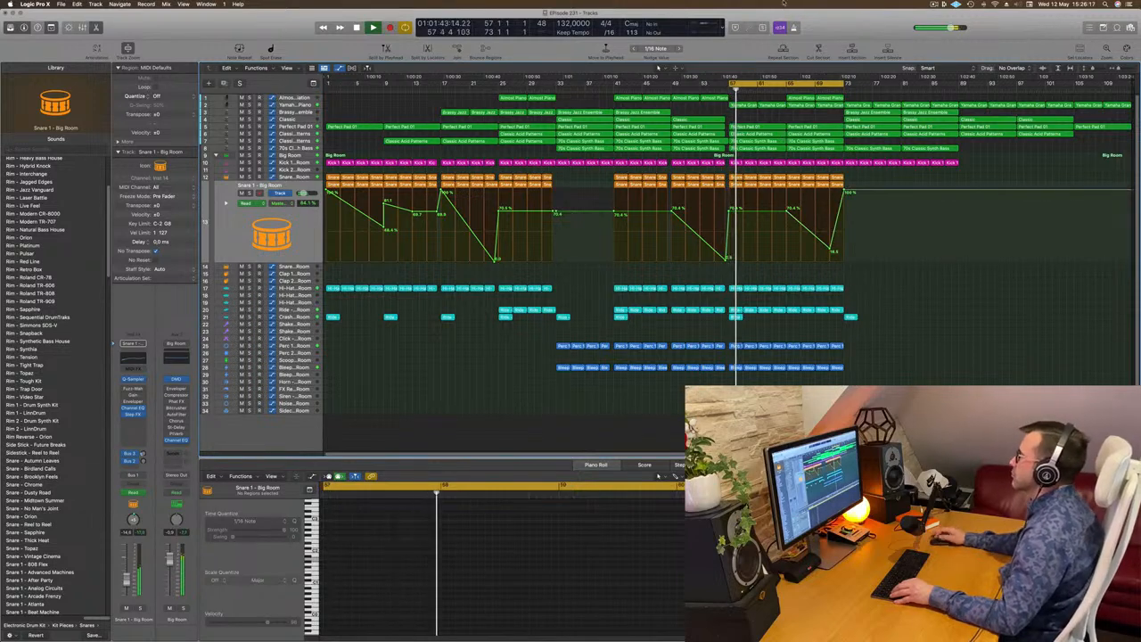
- Extend the cycle range's end to bar 89 and play from just before bar 73
drag(799, 84, 958, 86)
click(835, 91)
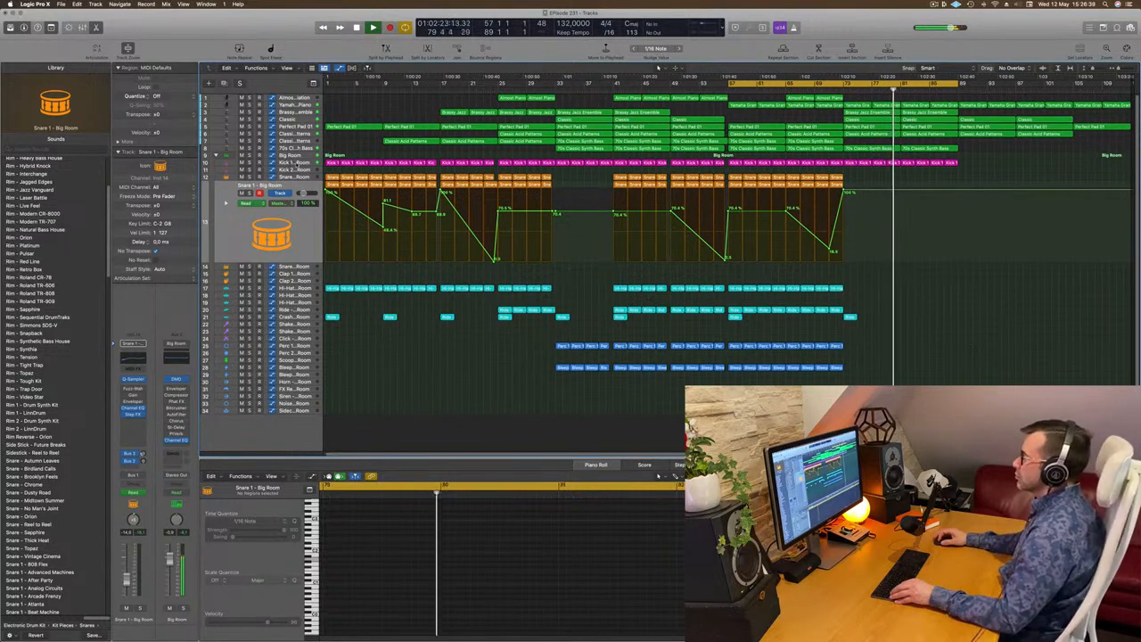
- Fade Kick 1's volume automation from -2.9 dB at bar 81 down to minus infinity at bar 89
click(296, 164)
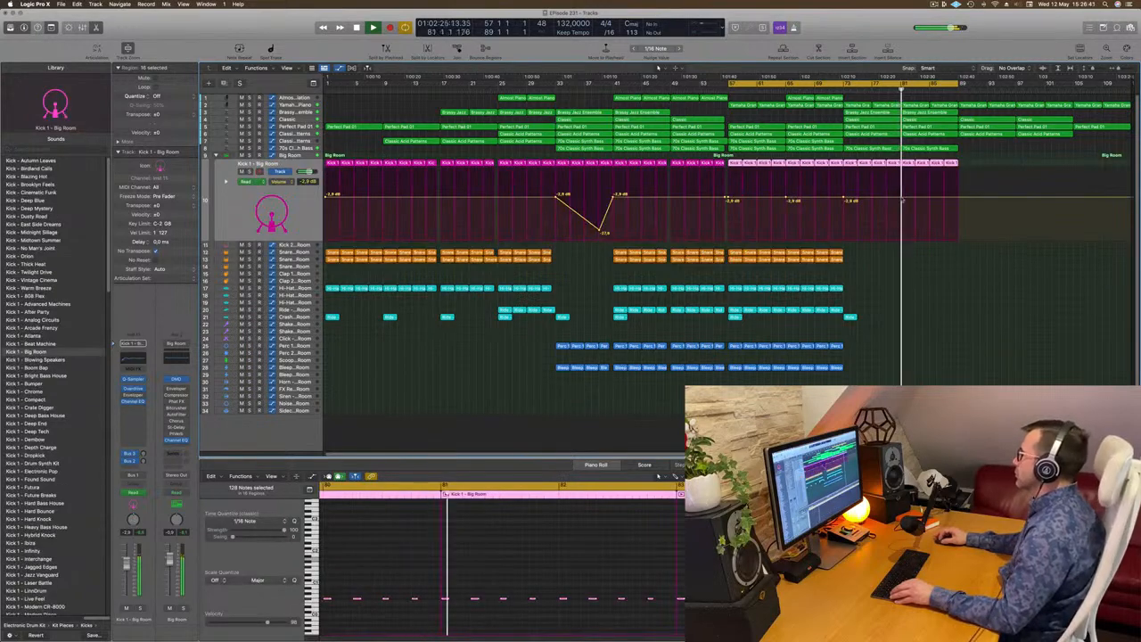
click(902, 198)
click(960, 198)
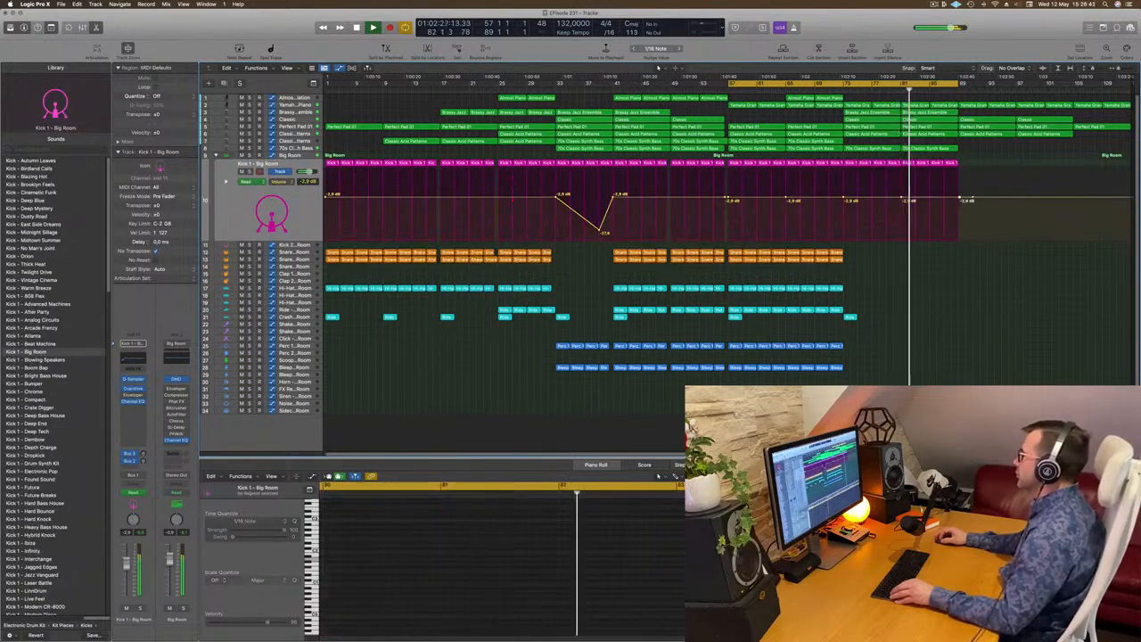
drag(963, 199, 959, 239)
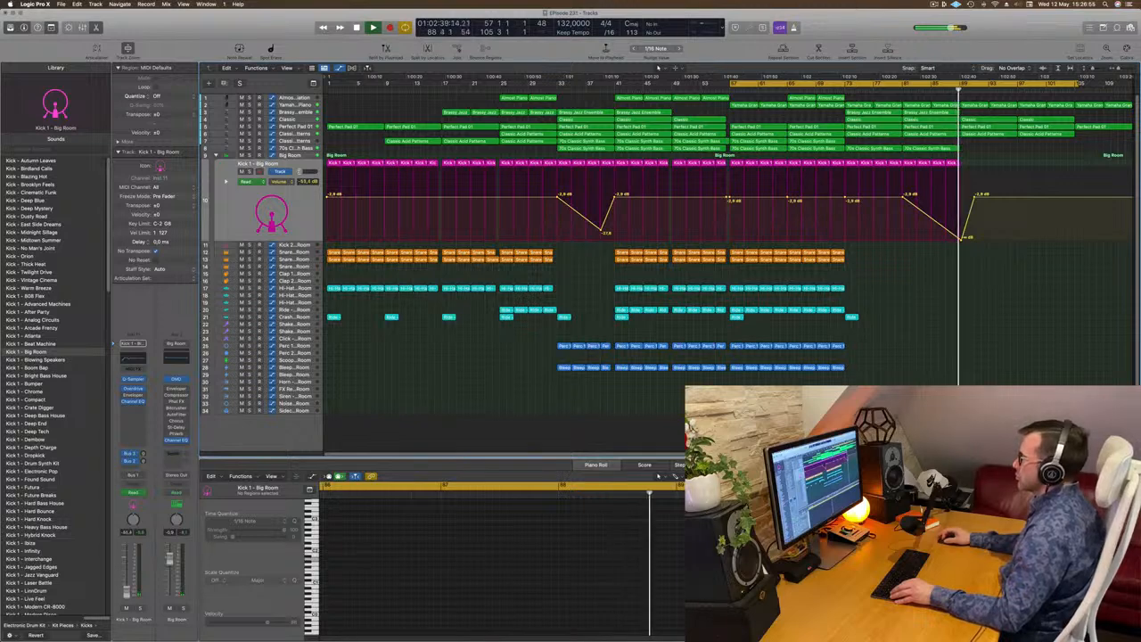
- Keep Kick 1's volume automation at minus infinity after bar 89 and extend its regions to bar 97
click(839, 368)
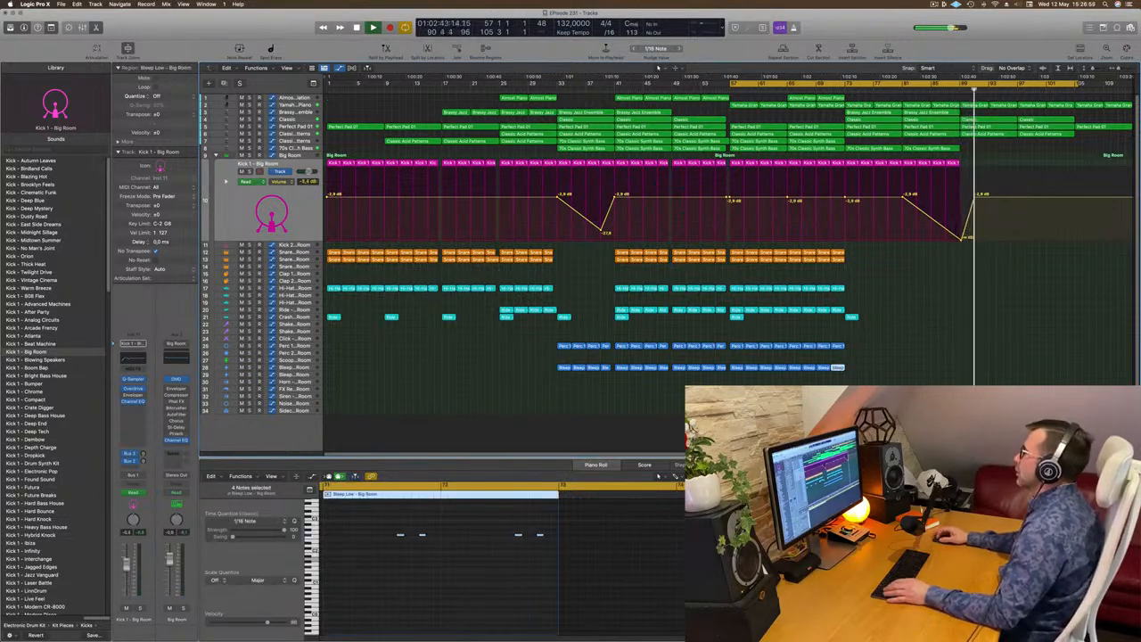
key(space)
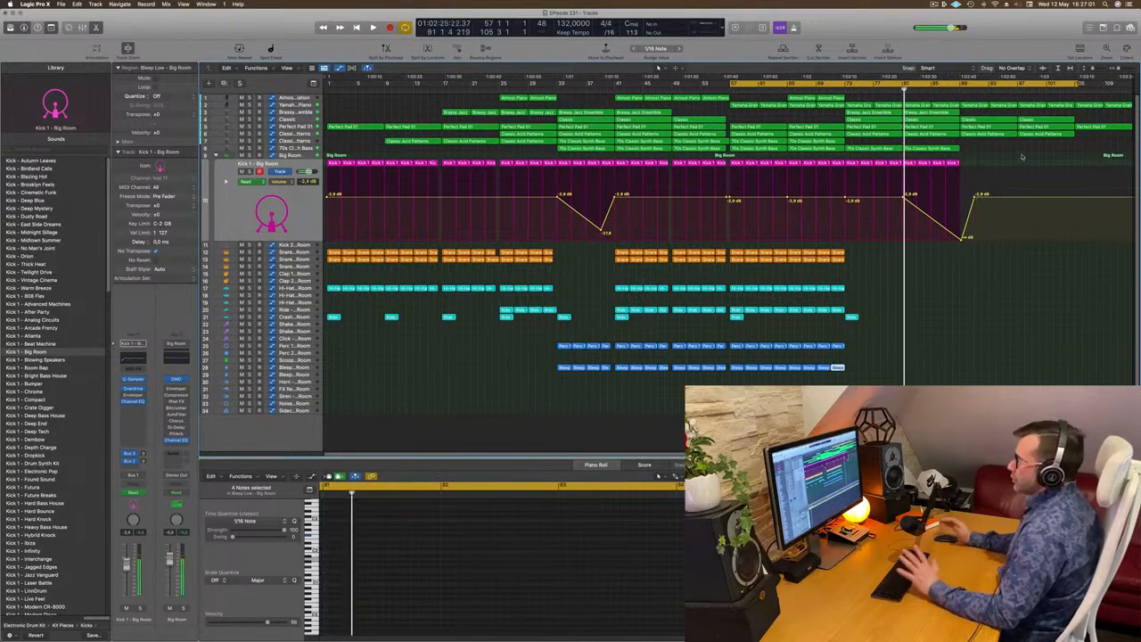
click(240, 224)
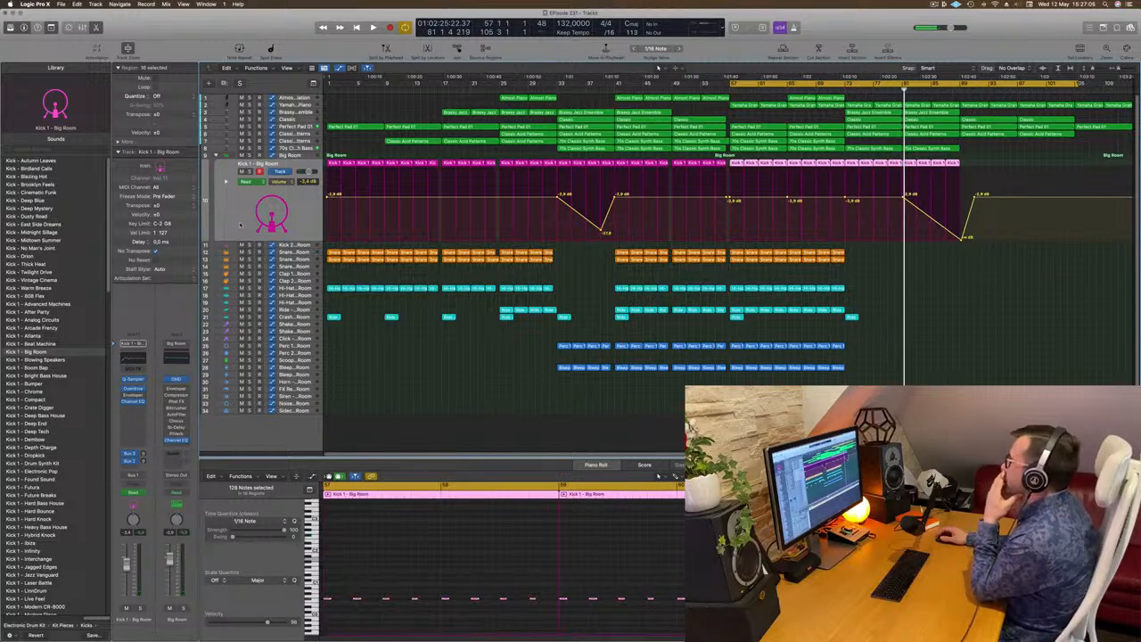
key(space)
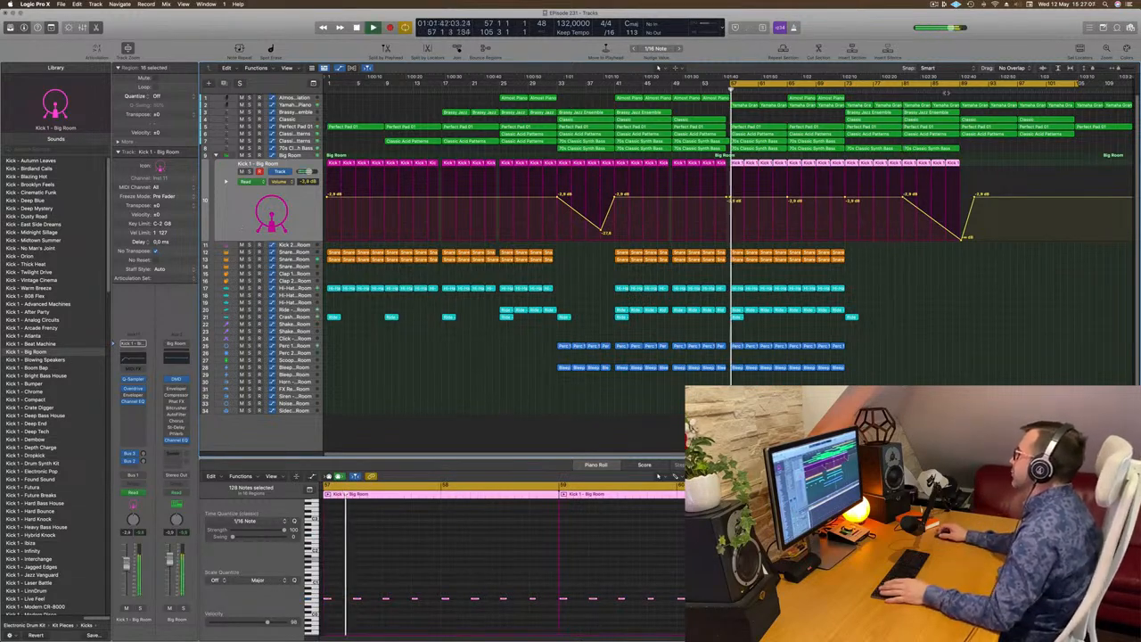
drag(975, 198, 975, 242)
drag(982, 158, 962, 220)
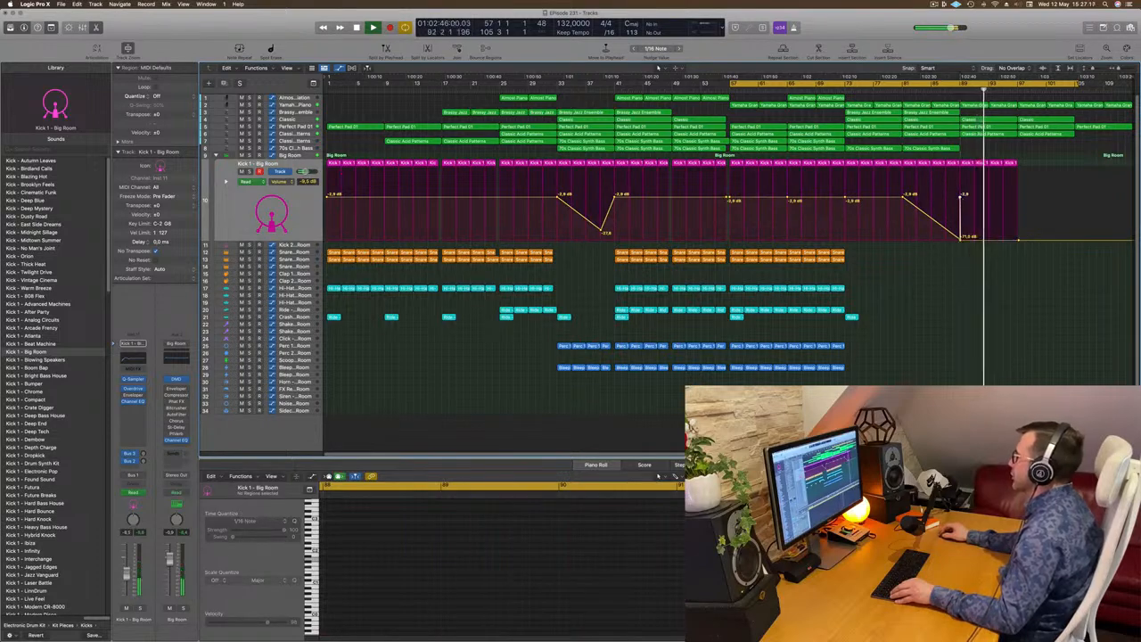
key(space)
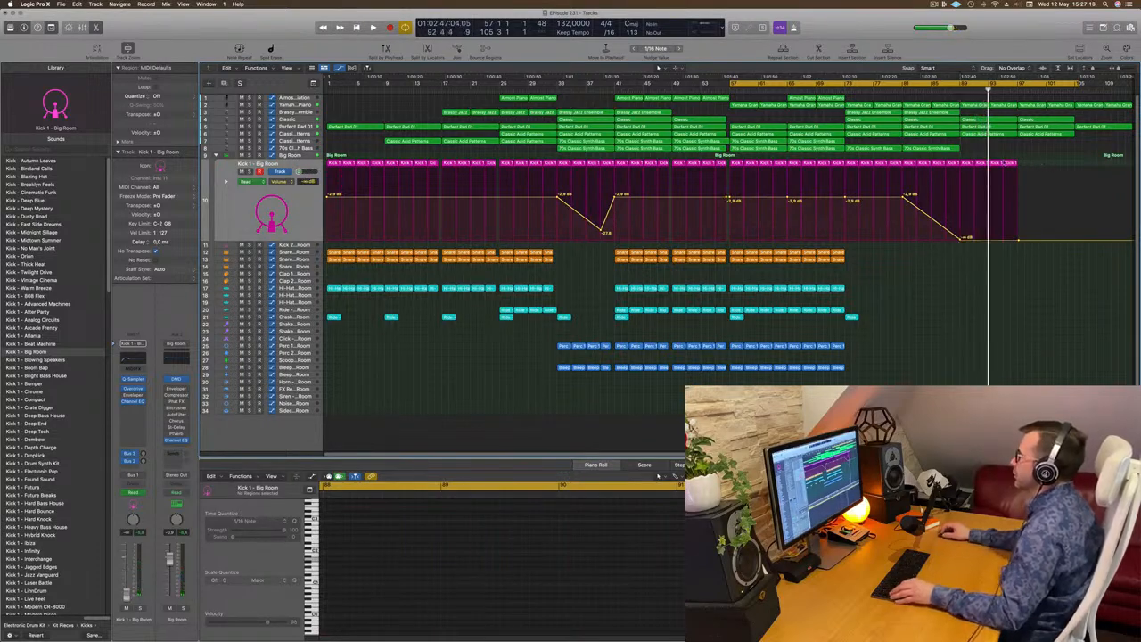
- Repeat the four Kick 1 regions from bar 89 past bar 113 and extend the cycle range's end to bar 113
drag(1005, 163, 972, 166)
key(super+r)
key(super+r)
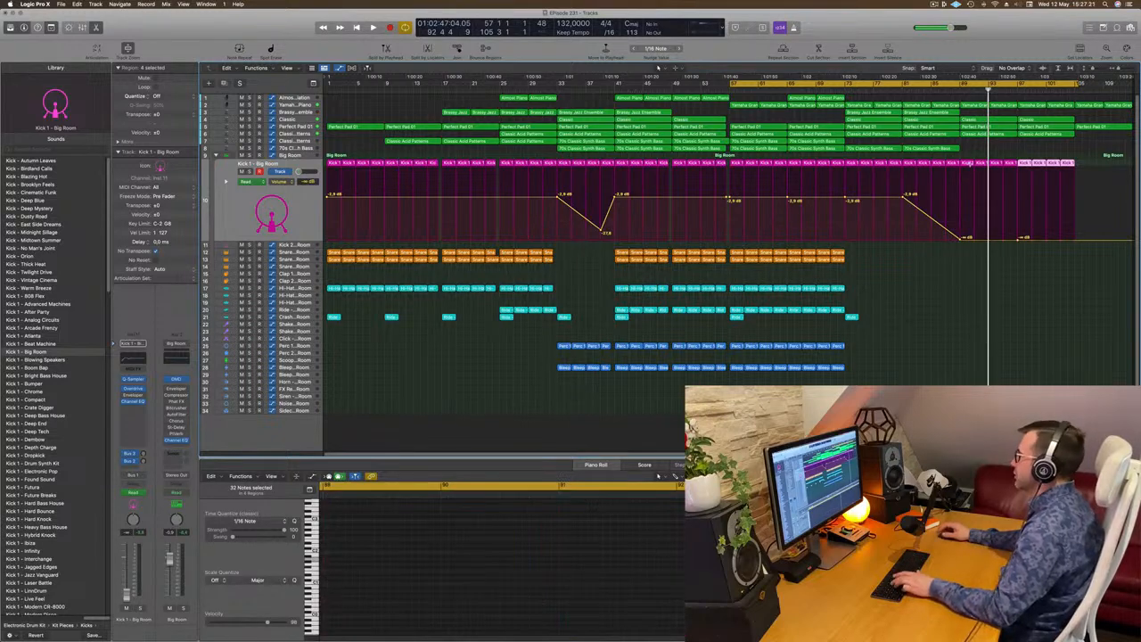
drag(1079, 83, 1133, 84)
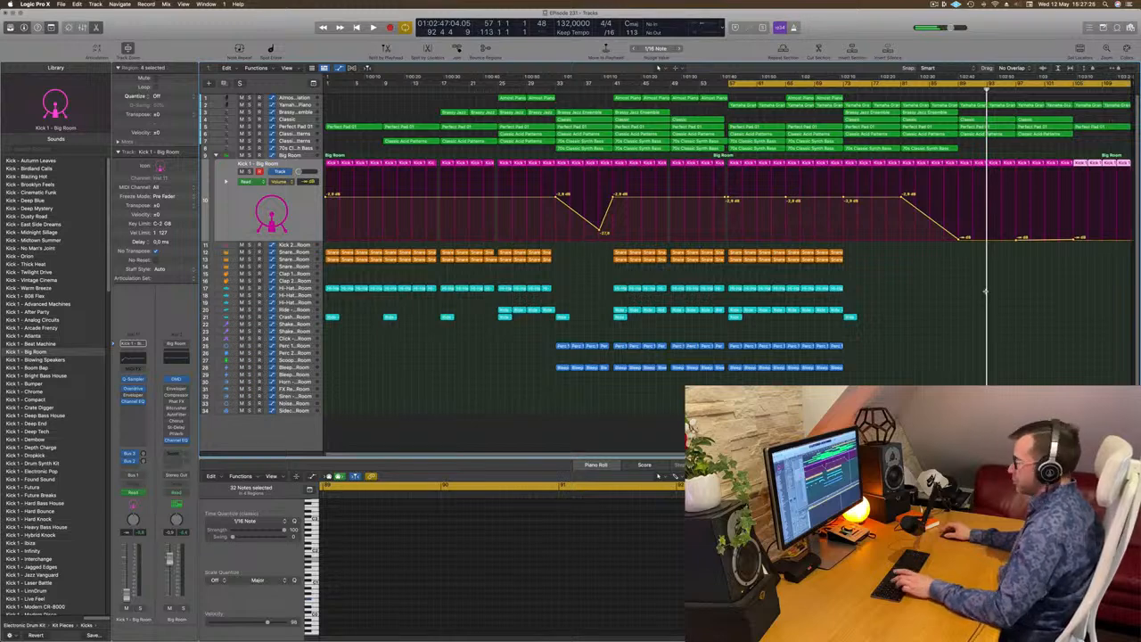
- Delete the Kick 1 regions after bar 113 and clear the surplus volume automation points after bar 89
scroll(971, 314, left, 3)
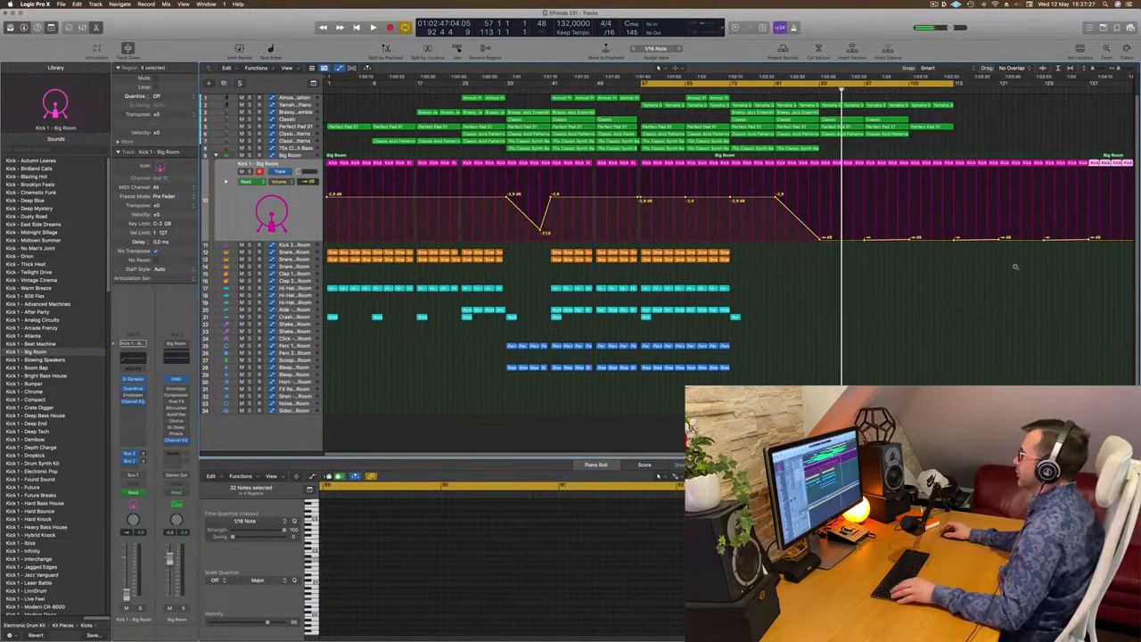
drag(957, 152, 1140, 196)
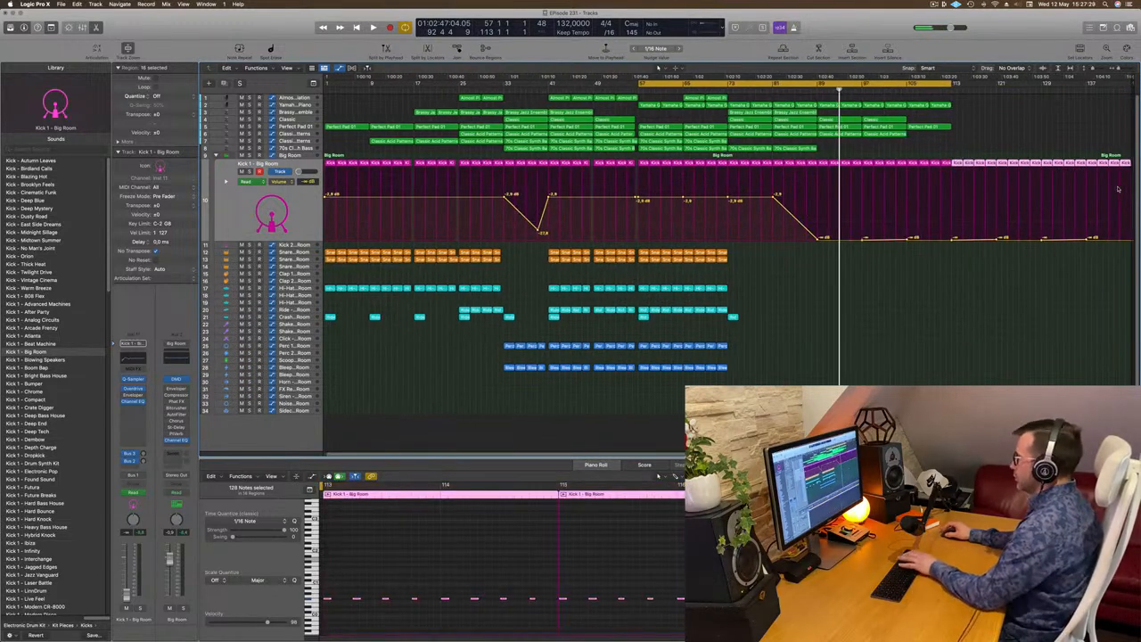
key(Delete)
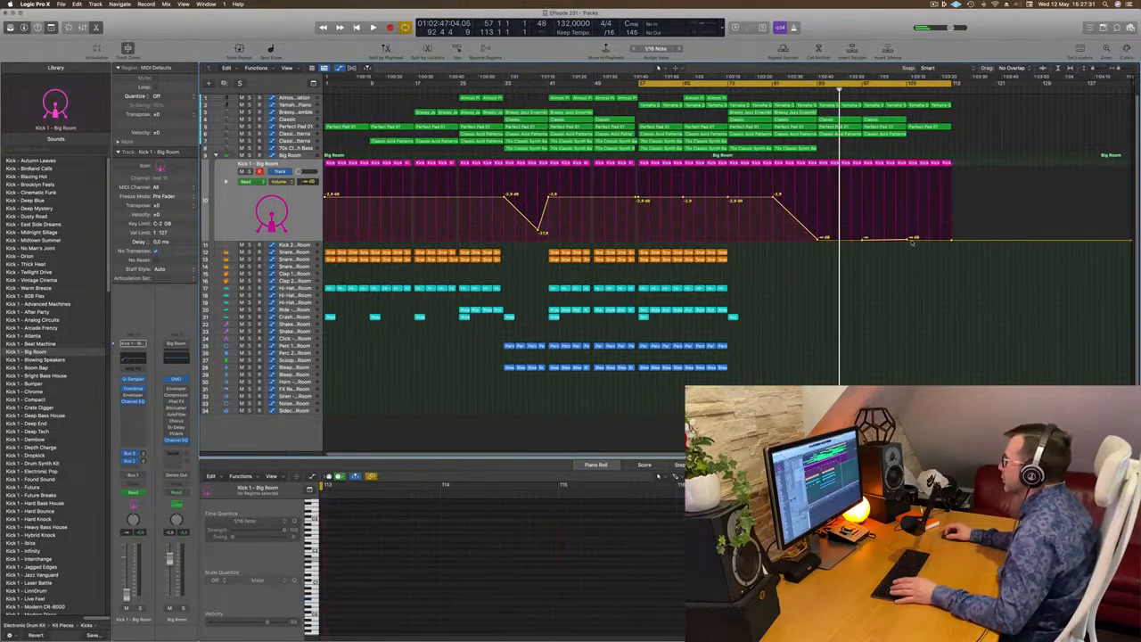
drag(952, 241, 819, 239)
- Cycle playback over bars 89 to 113 and delete the Classic Acid Patterns region at bar 89
key(space)
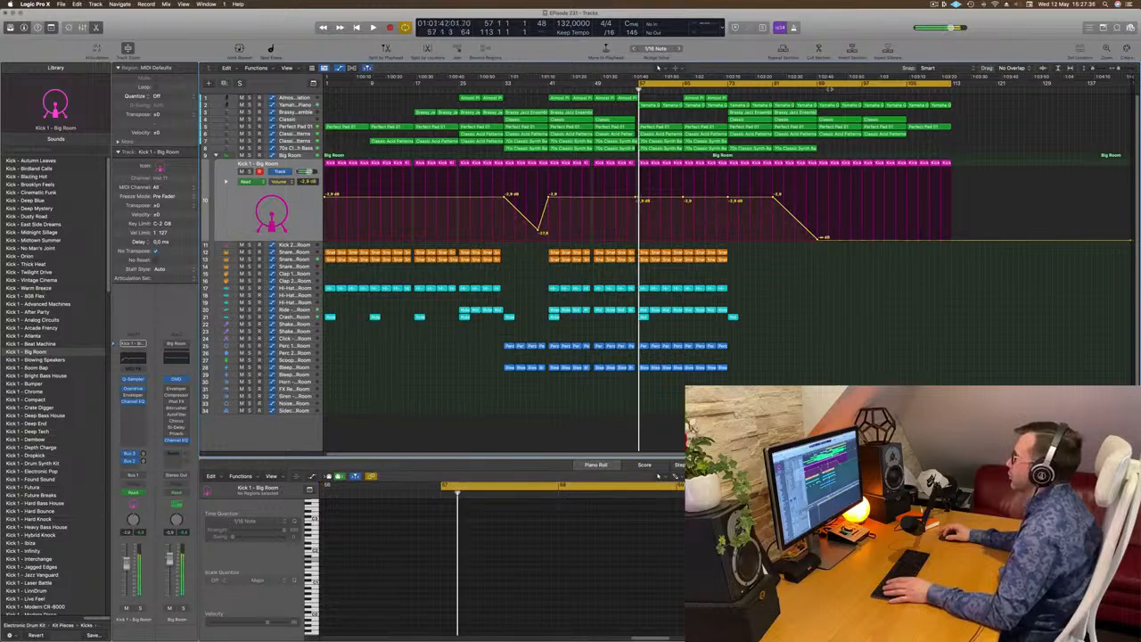
drag(818, 86, 954, 86)
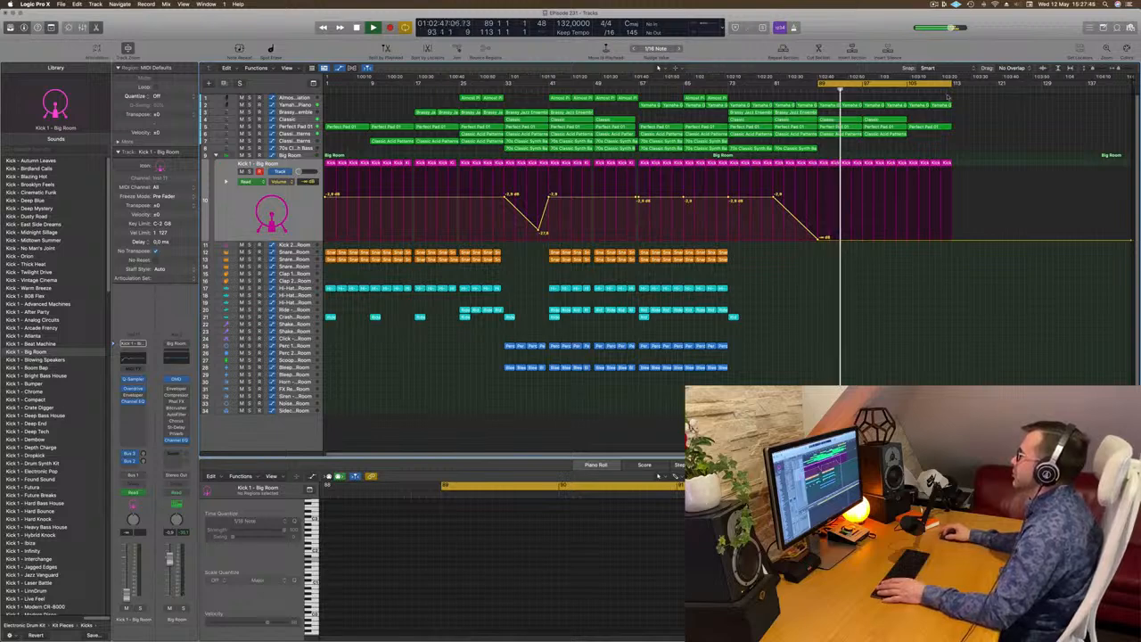
click(839, 139)
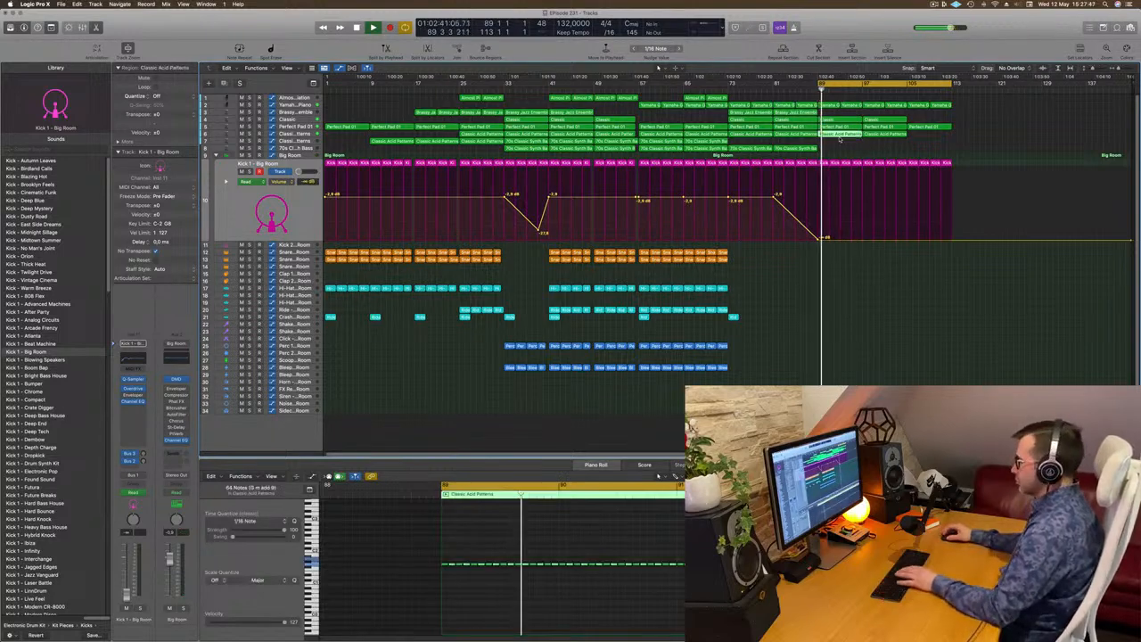
click(918, 134)
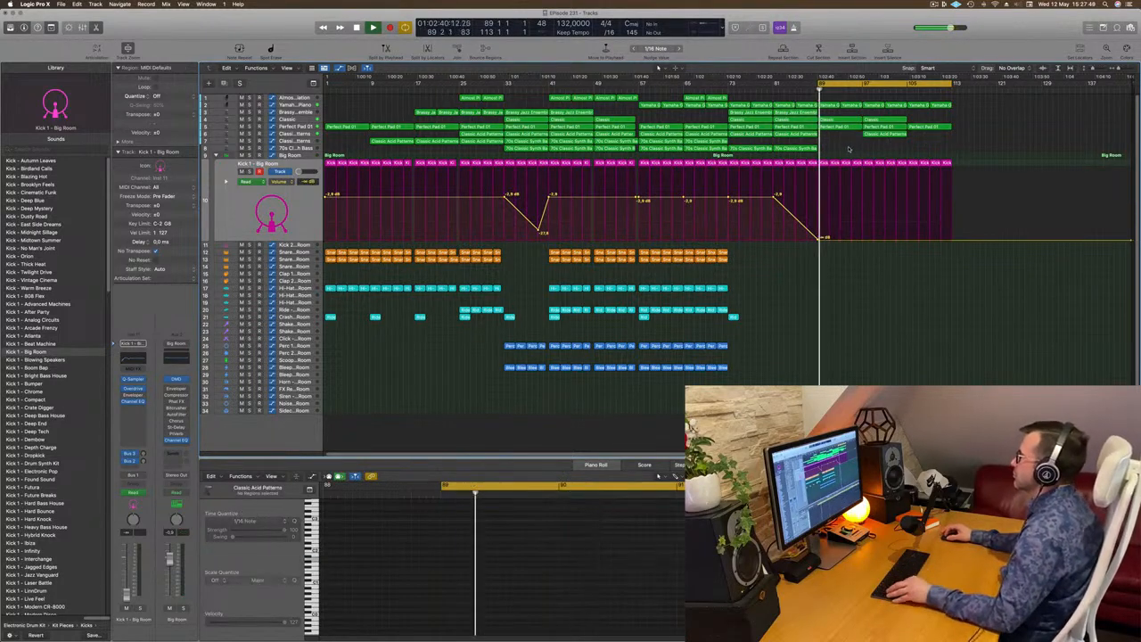
click(828, 128)
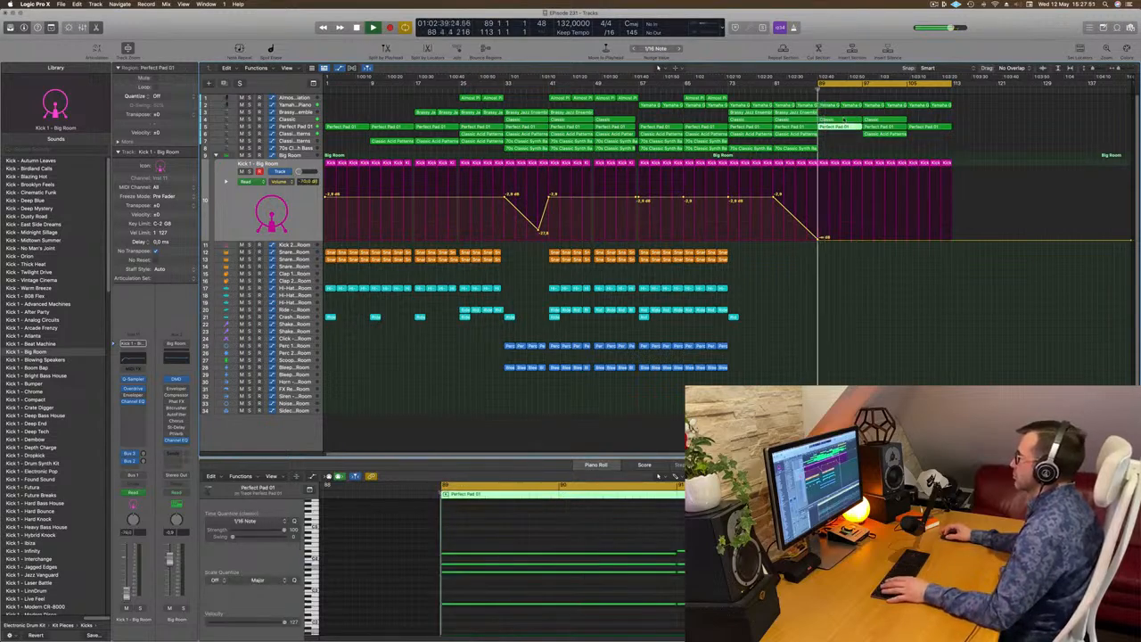
click(844, 120)
key(Delete)
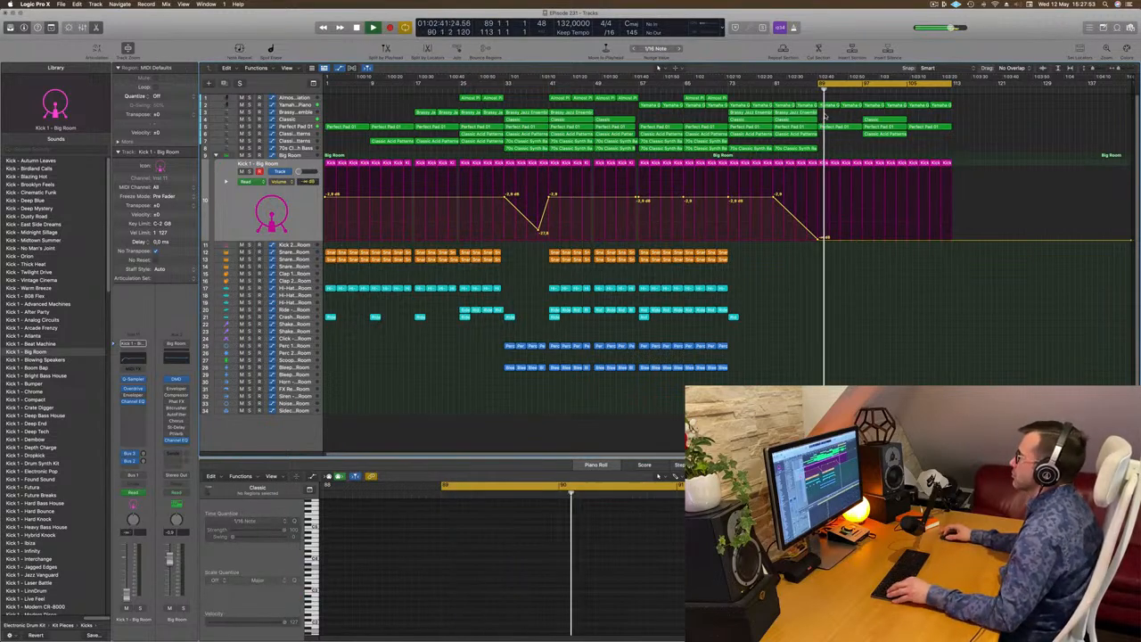
key(super+z)
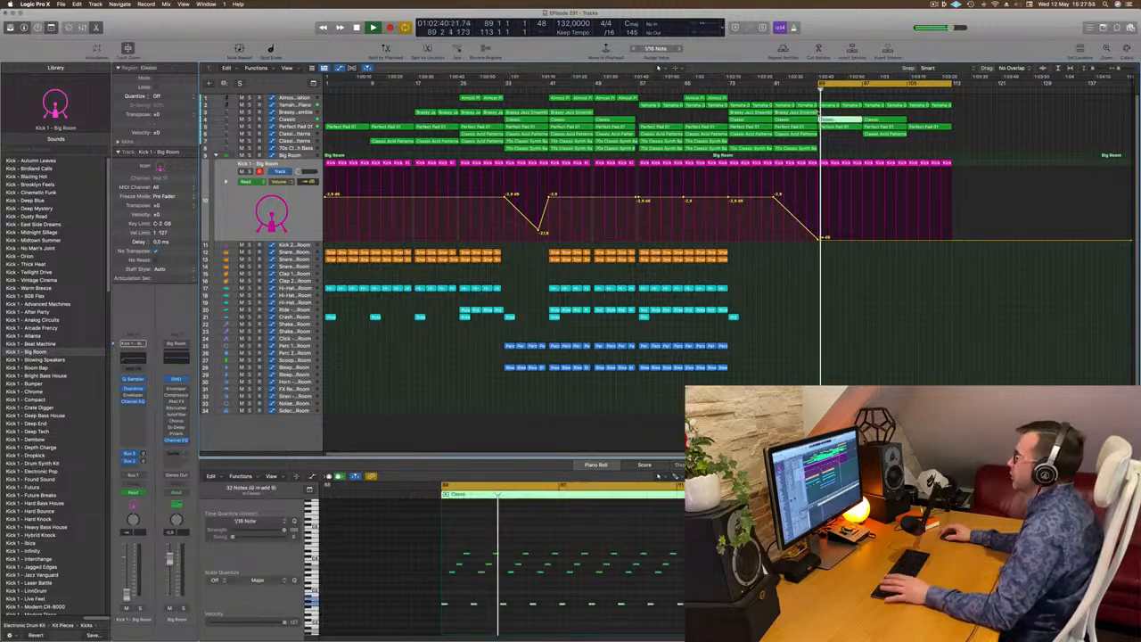
- Enable the high-cut band at 20000 Hz in the Classic track's Channel EQ and restart playback
click(282, 121)
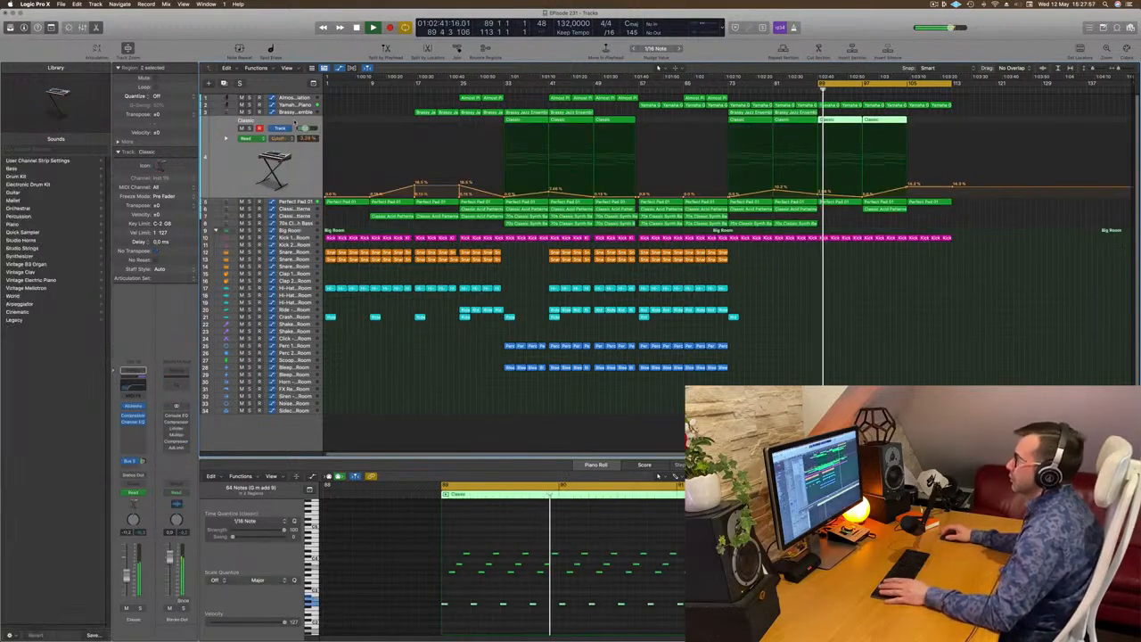
click(134, 385)
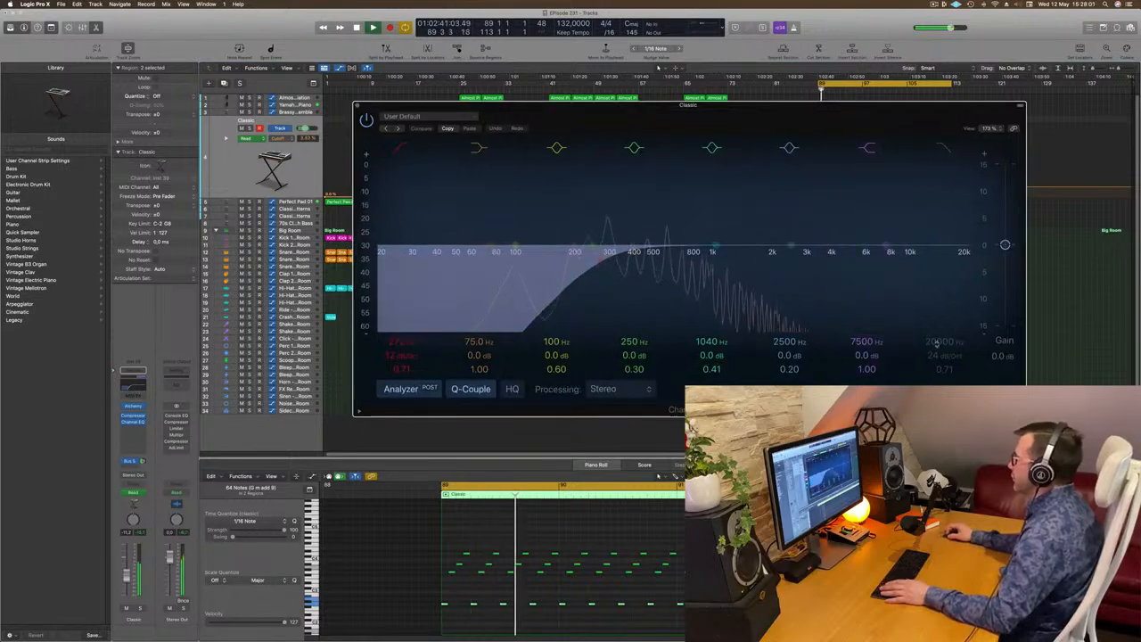
click(951, 150)
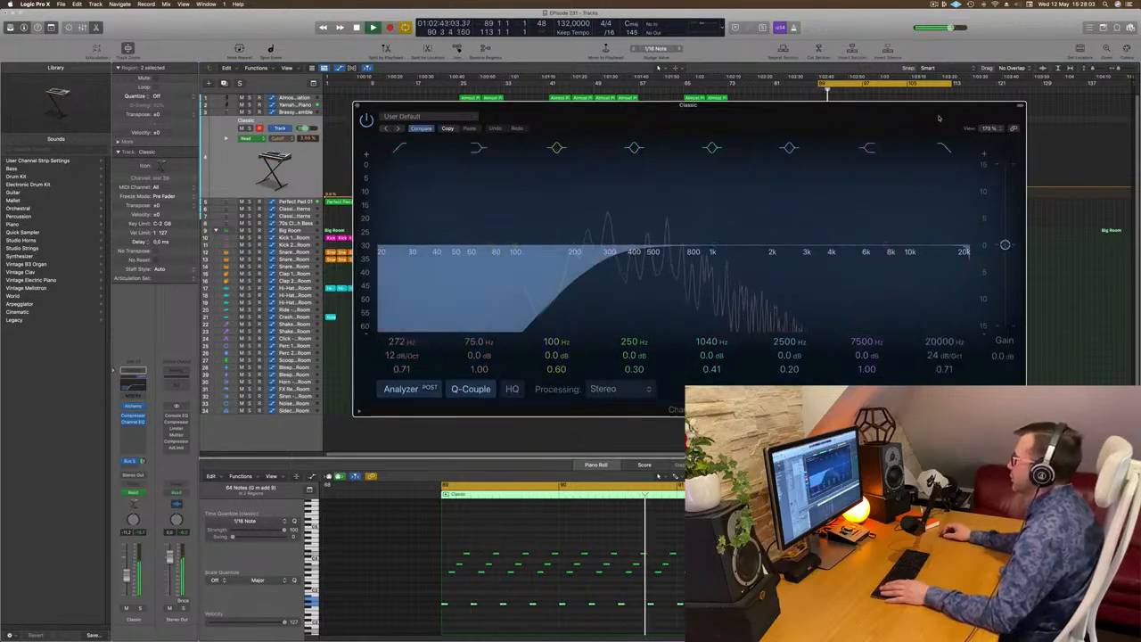
drag(929, 108, 930, 192)
key(space)
key(space)
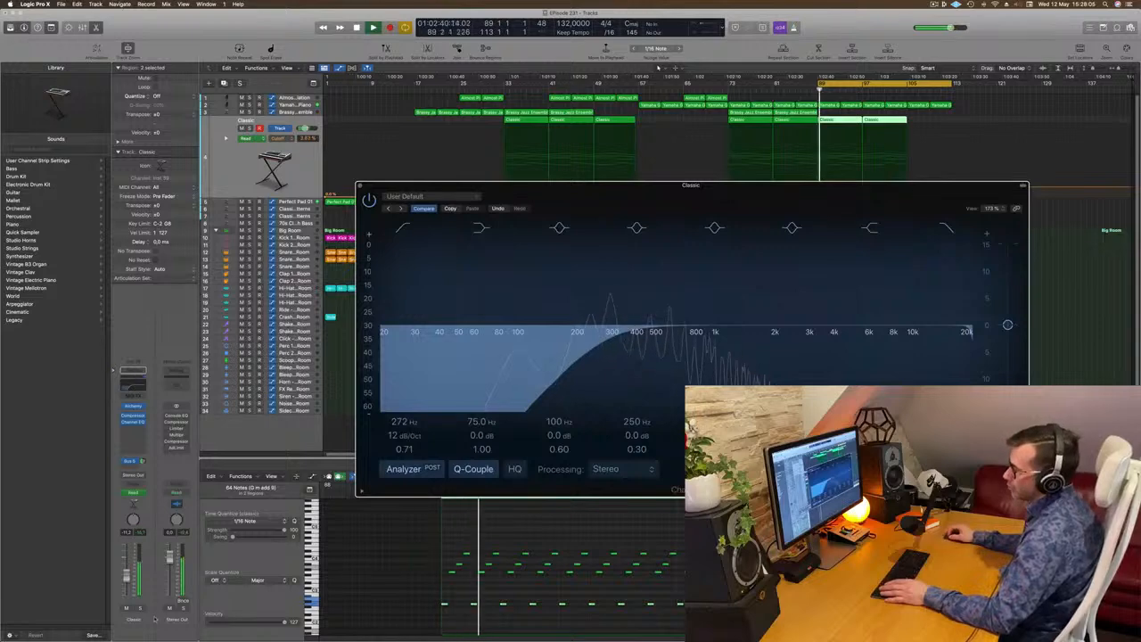
- Set the Classic track's automation mode to Touch, record a short High Cut frequency movement and close the EQ
click(140, 493)
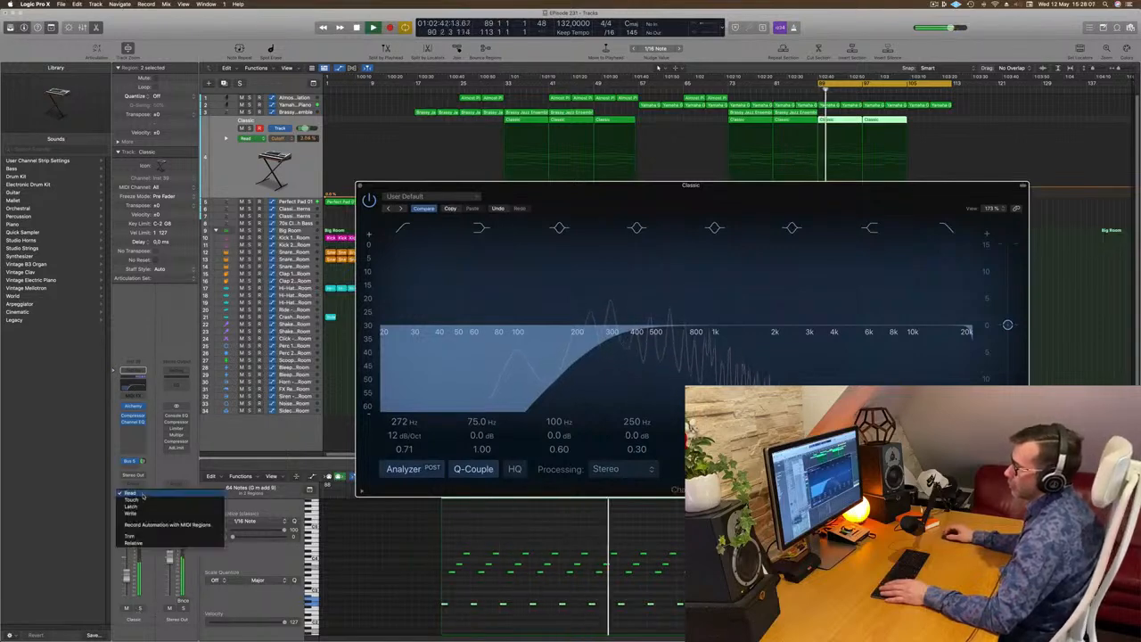
click(143, 510)
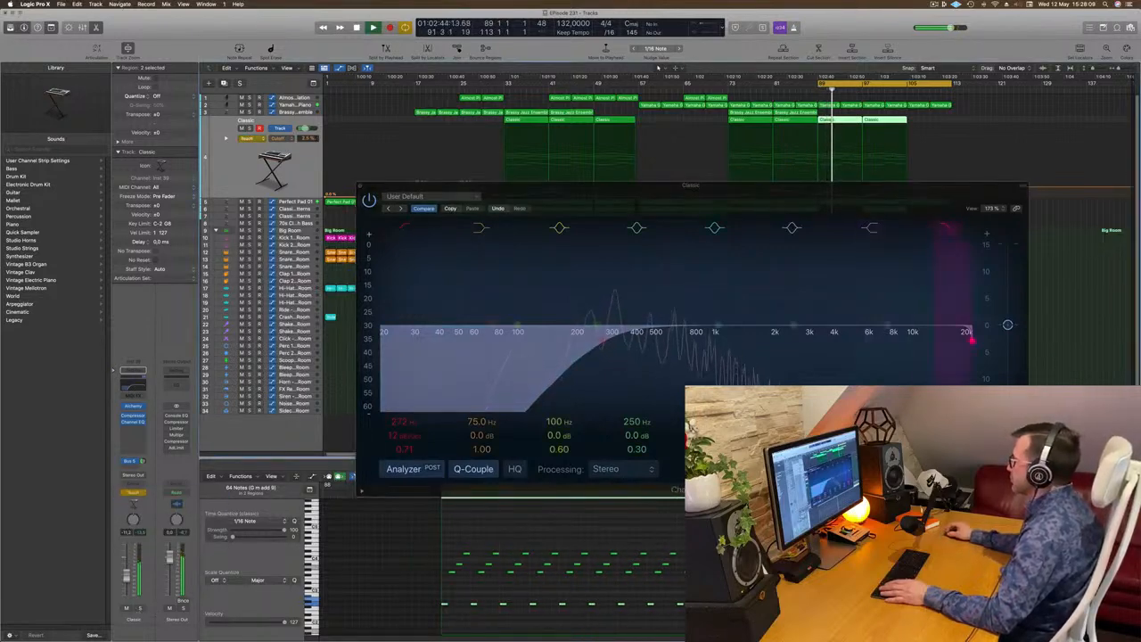
drag(970, 332, 852, 334)
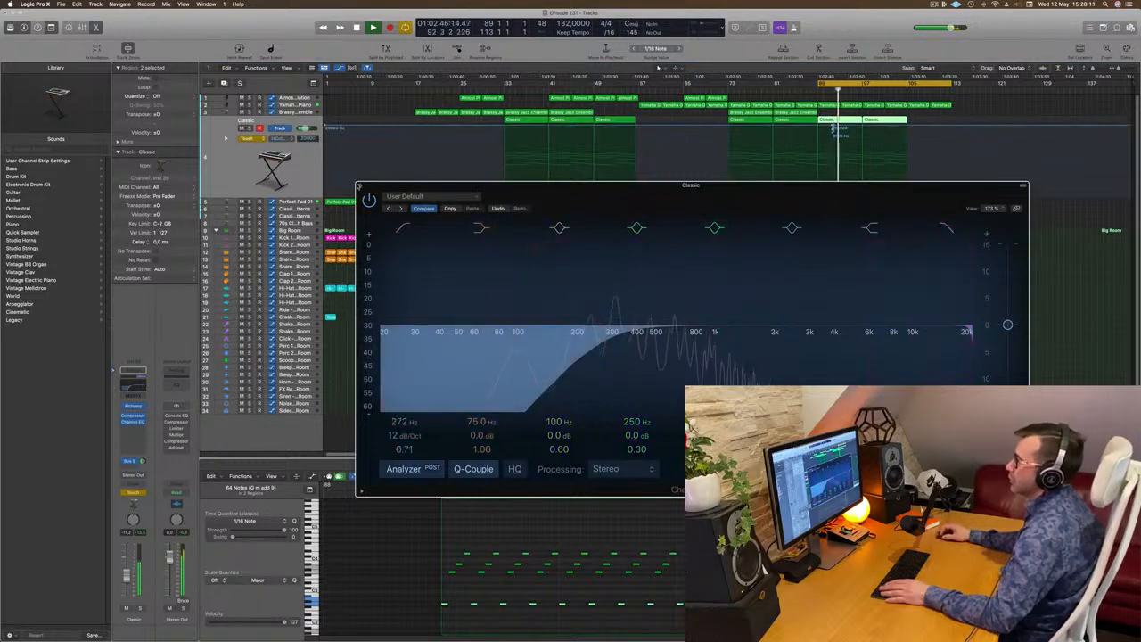
click(360, 186)
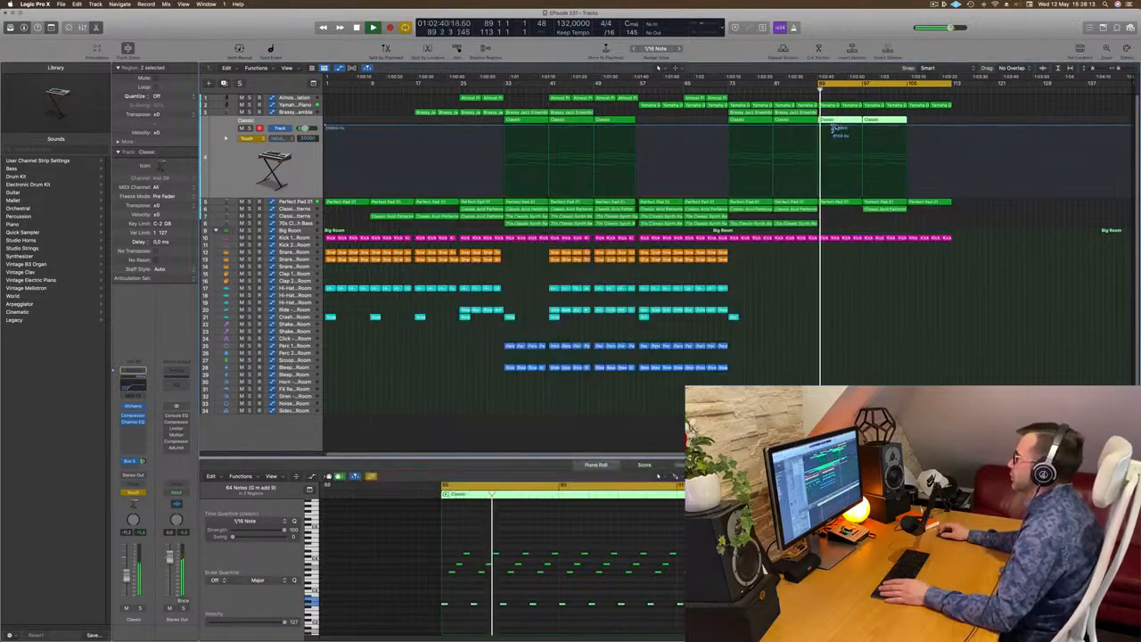
- Ramp Classic's High Cut automation from 20000 Hz at bar 89 to just below 383 Hz at bar 97, and set the automation mode to Read
click(779, 126)
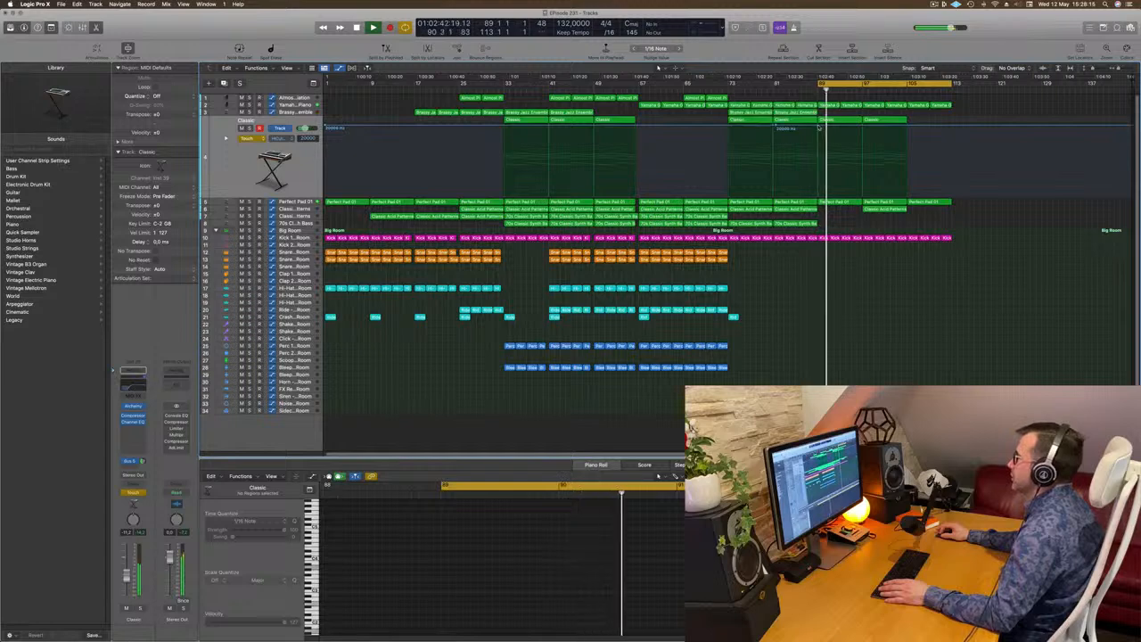
drag(863, 127, 863, 168)
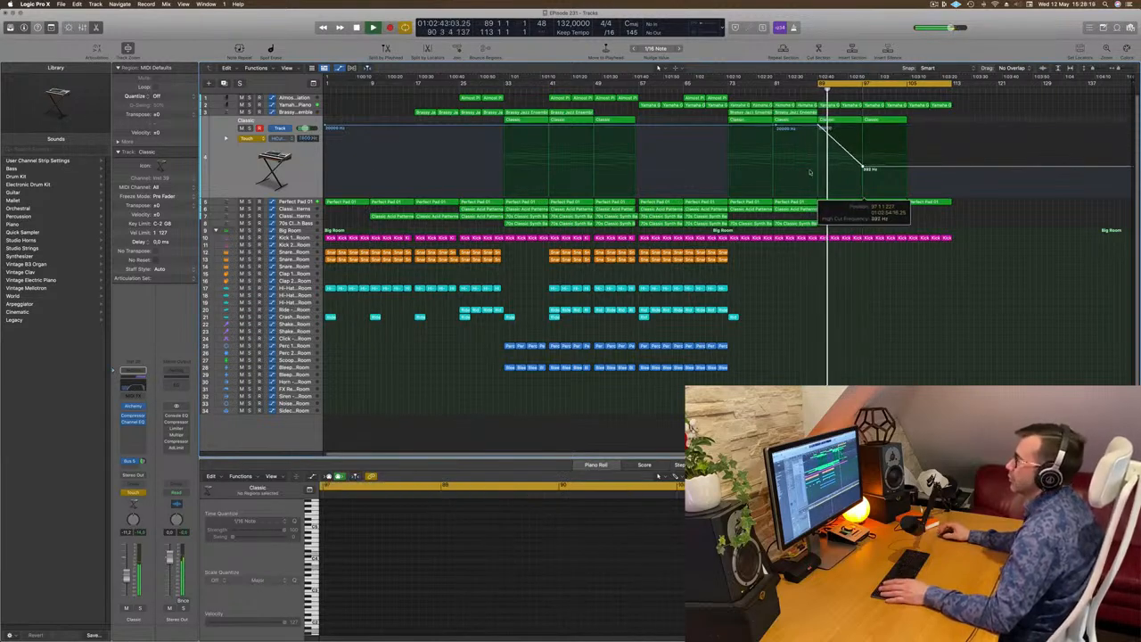
click(254, 138)
click(257, 130)
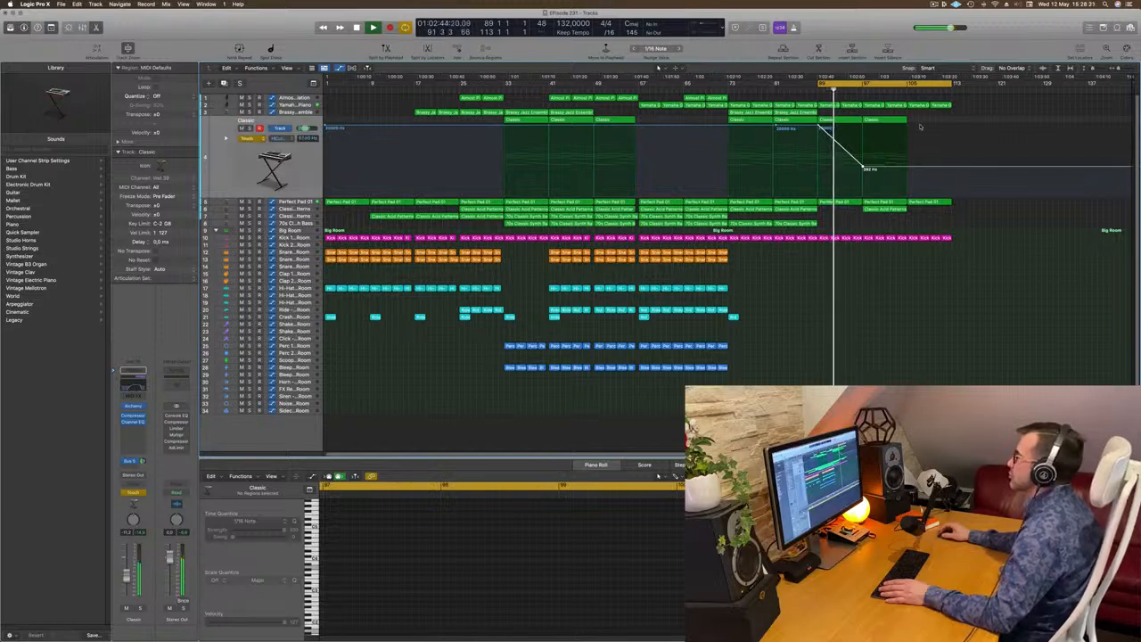
drag(863, 167, 863, 169)
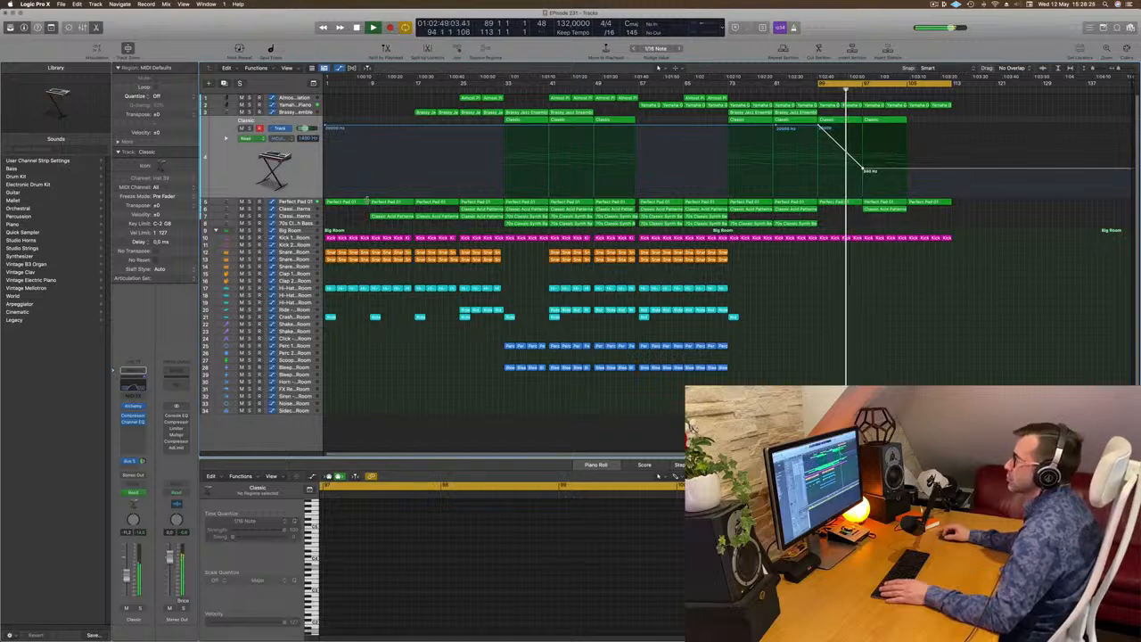
- Add Cutoff automation points to Perfect Pad 01 at bars 89 and 97, and lower the bar 97 point to create a dip
click(301, 202)
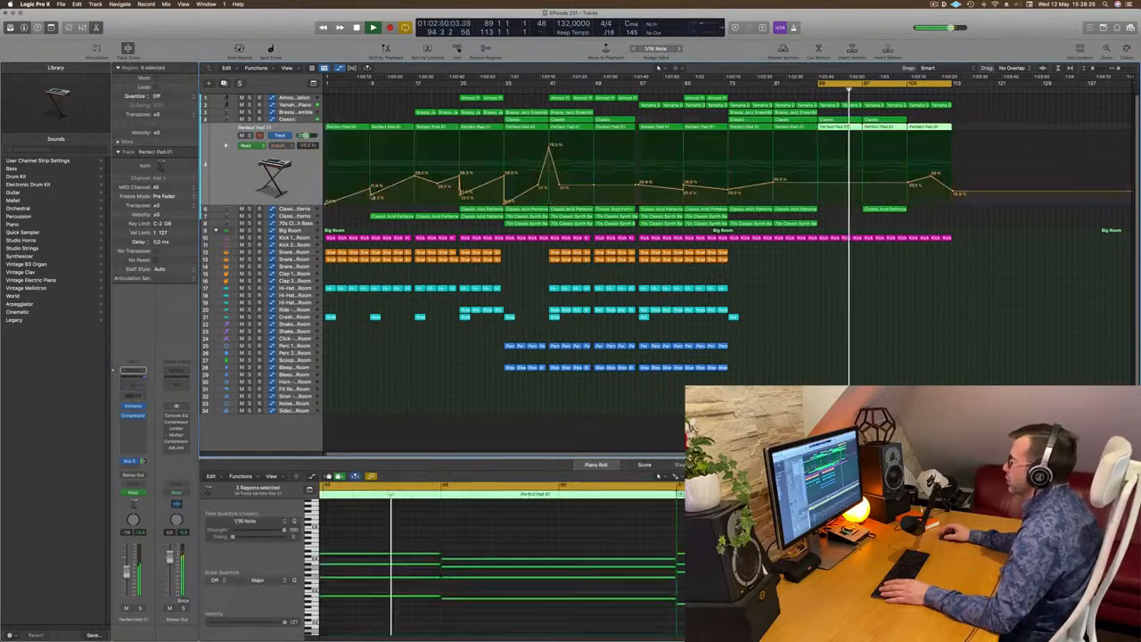
click(819, 184)
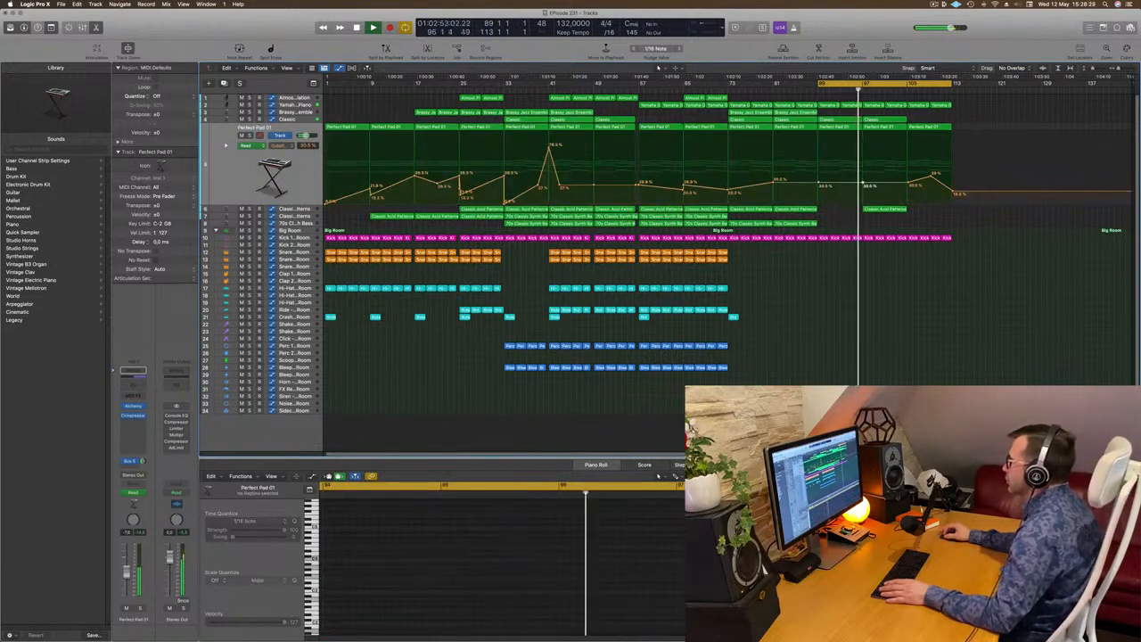
drag(863, 185, 863, 195)
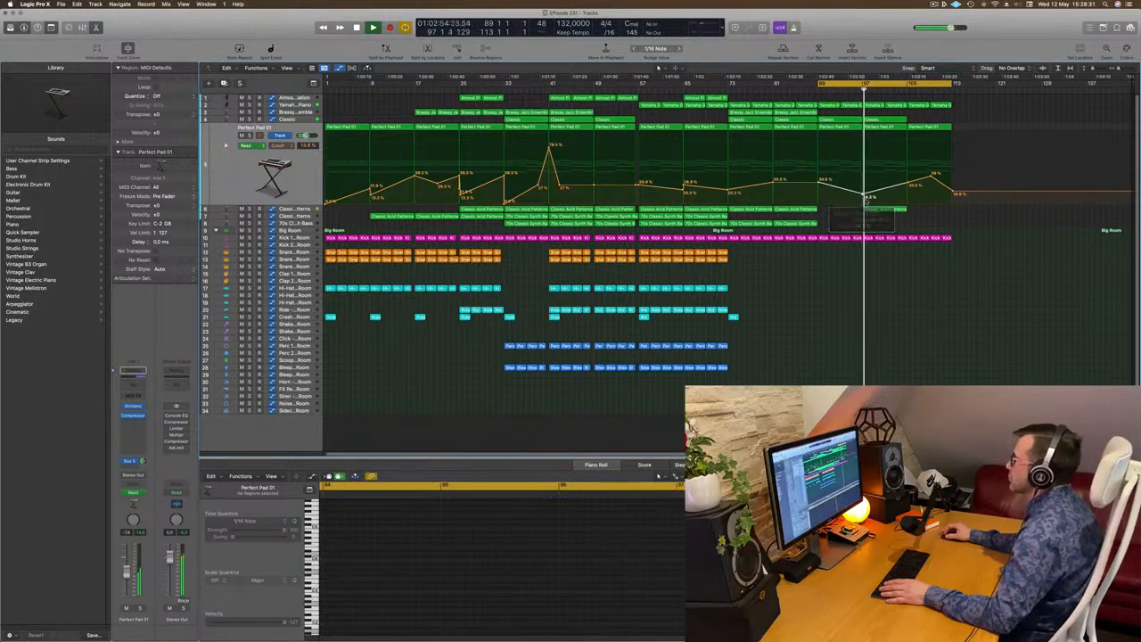
- Delete the Classic Acid Patterns region at bar 97 and replay from just before bar 89
click(887, 210)
key(Delete)
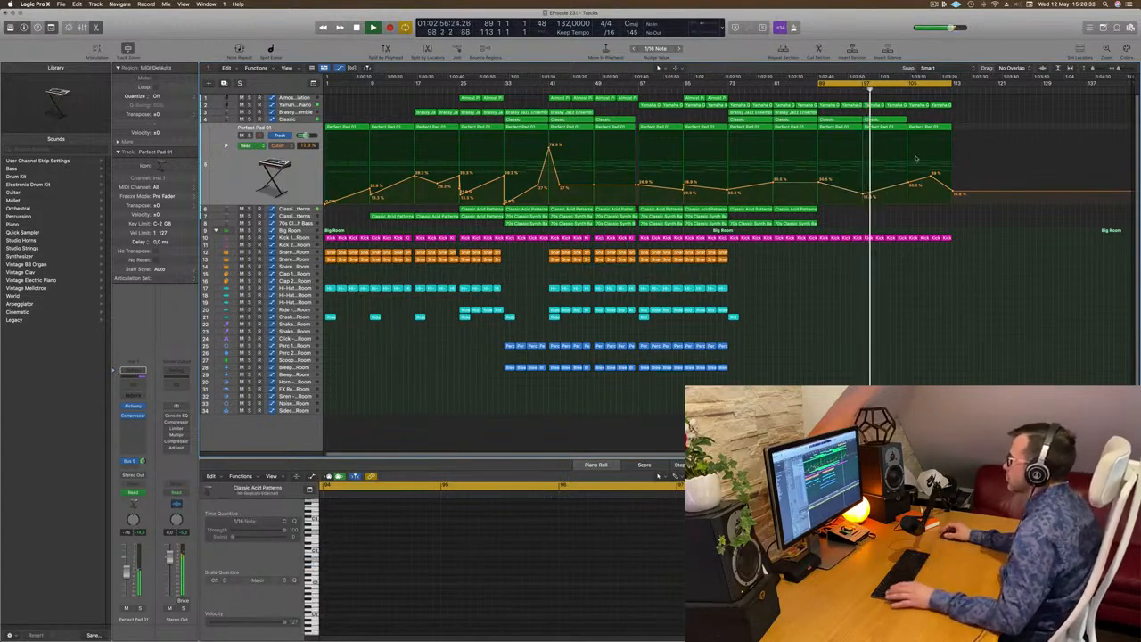
click(814, 90)
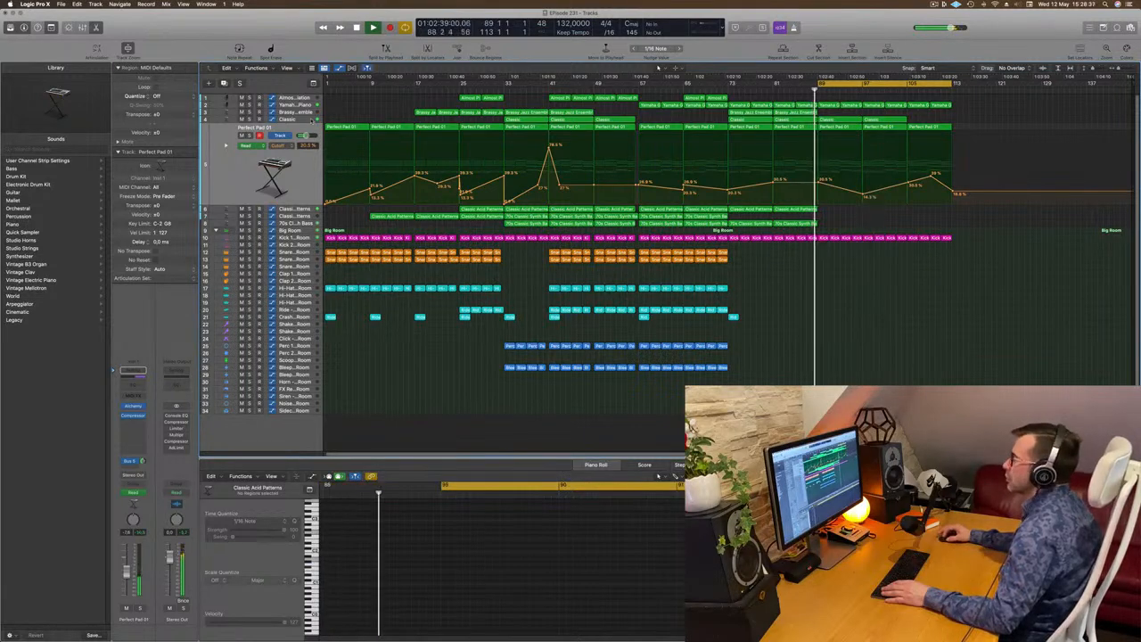
- Lower the Classic track's High Cut automation further at bar 97 and add another automation point at bar 105
click(312, 120)
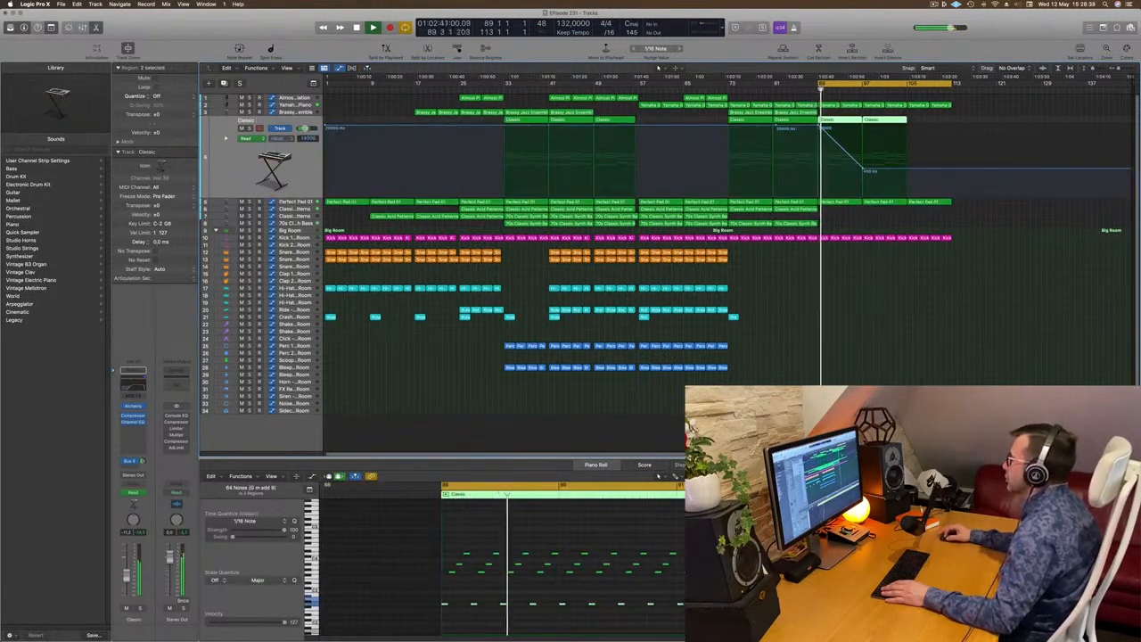
drag(863, 169, 863, 175)
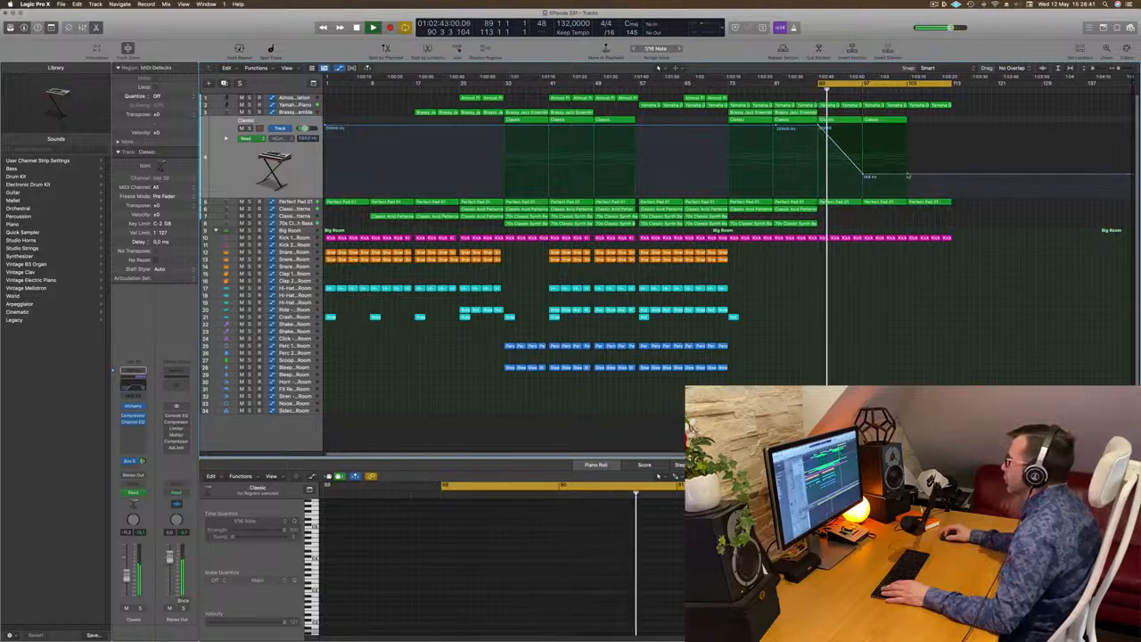
click(909, 176)
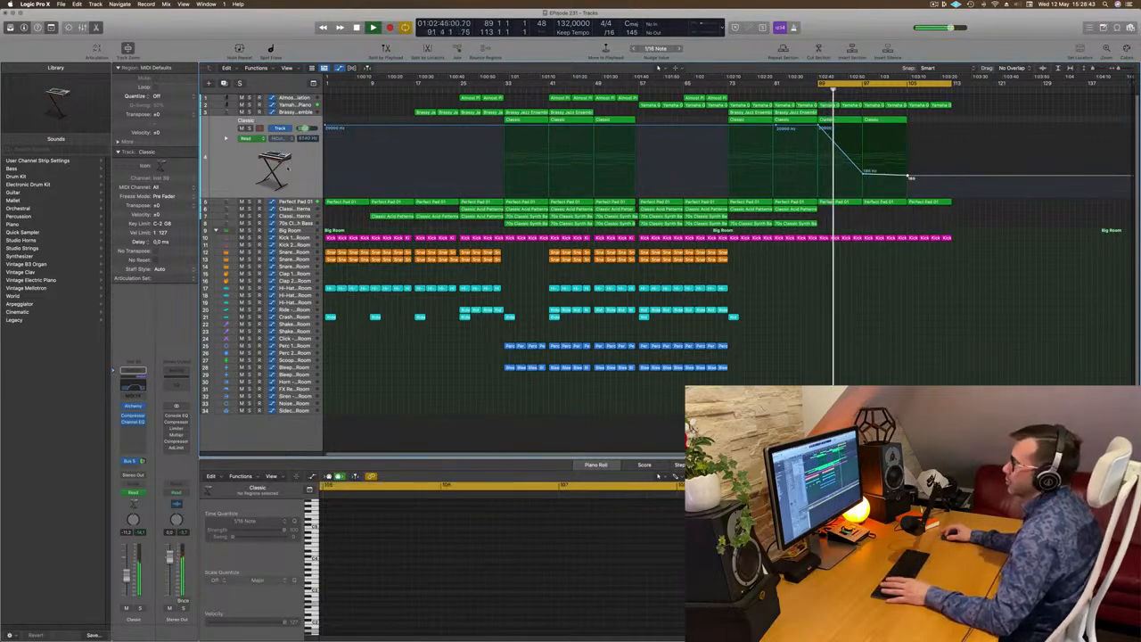
- Create a new track duplicating Classic's settings and copy the Yamaha Grand Piano region at bar 89 onto it
click(227, 177)
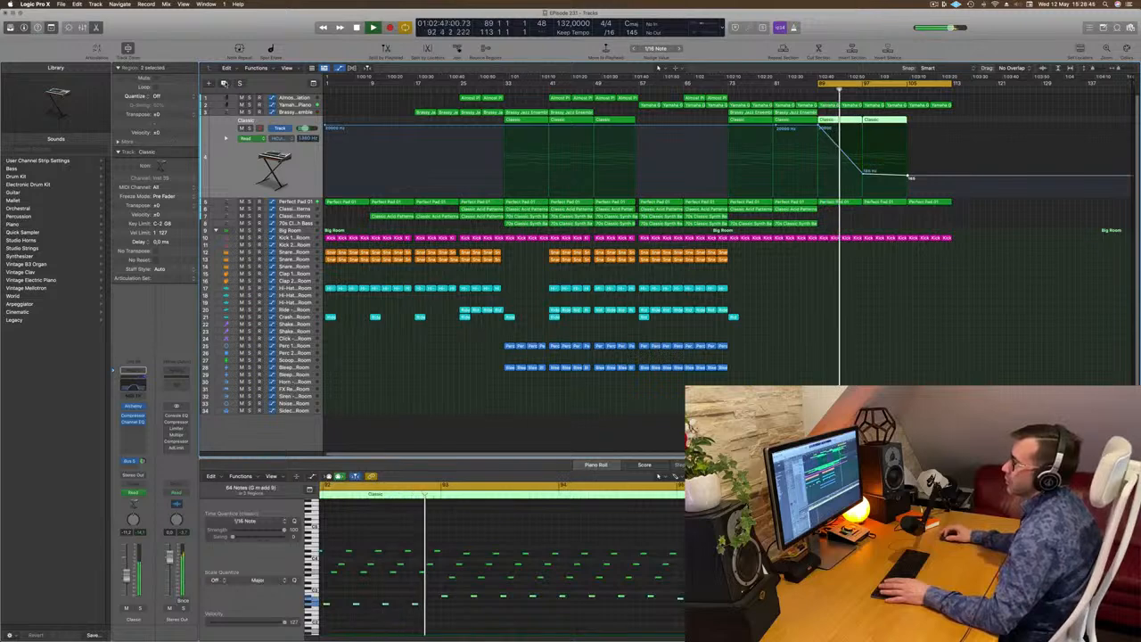
key(super+d)
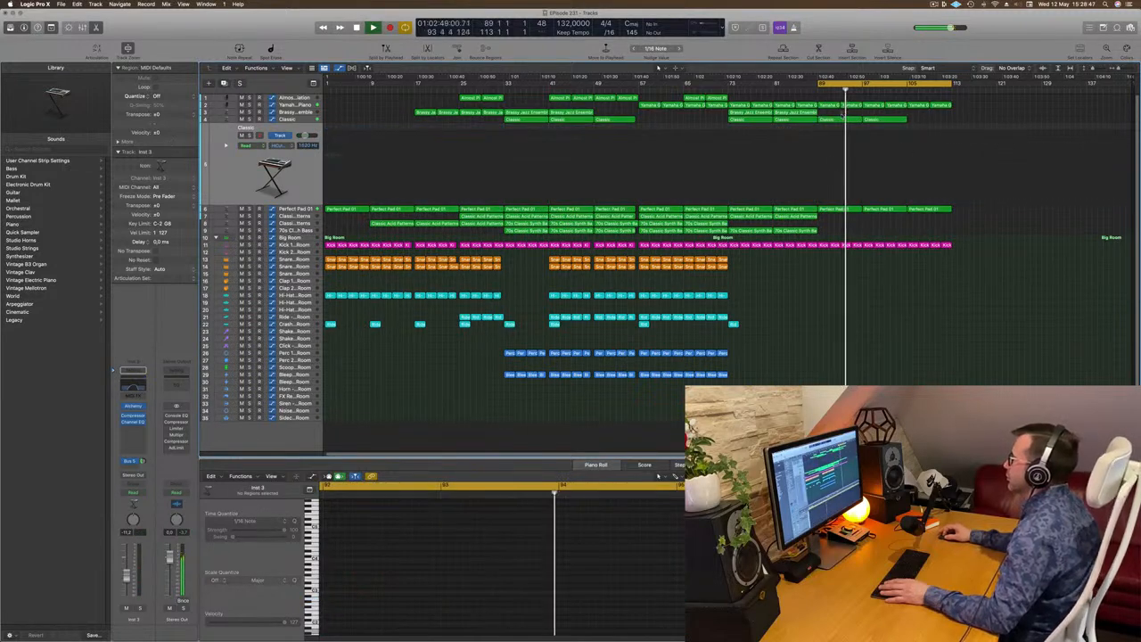
click(834, 117)
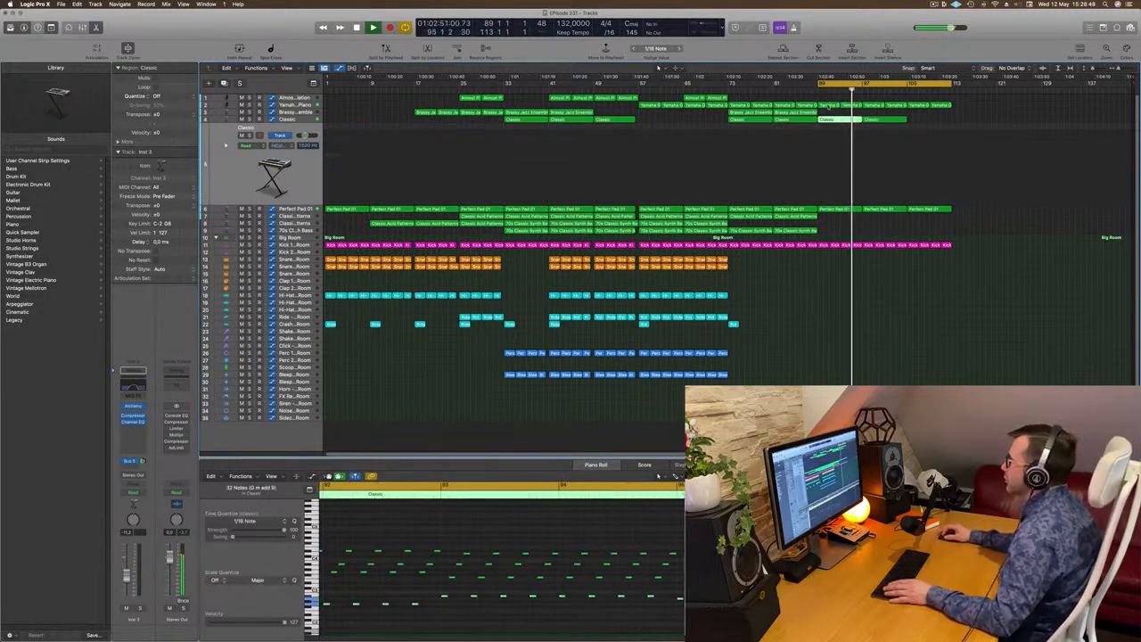
click(829, 106)
click(836, 210)
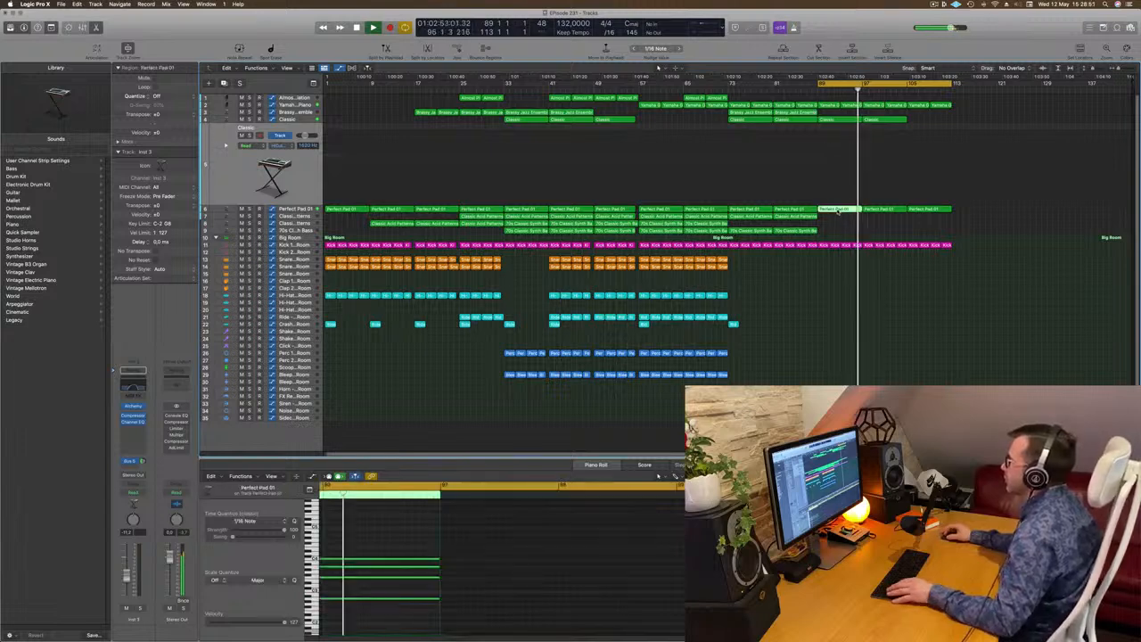
click(829, 106)
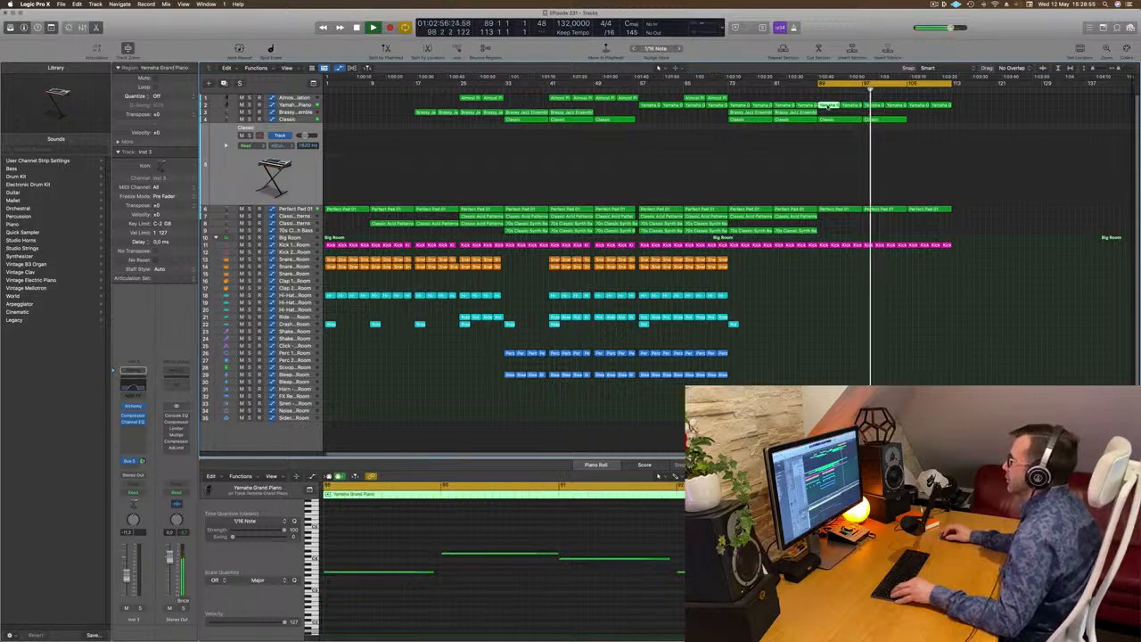
mouse_move(829, 106)
mouse_down()
mouse_move(829, 140)
mouse_move(830, 128)
mouse_up()
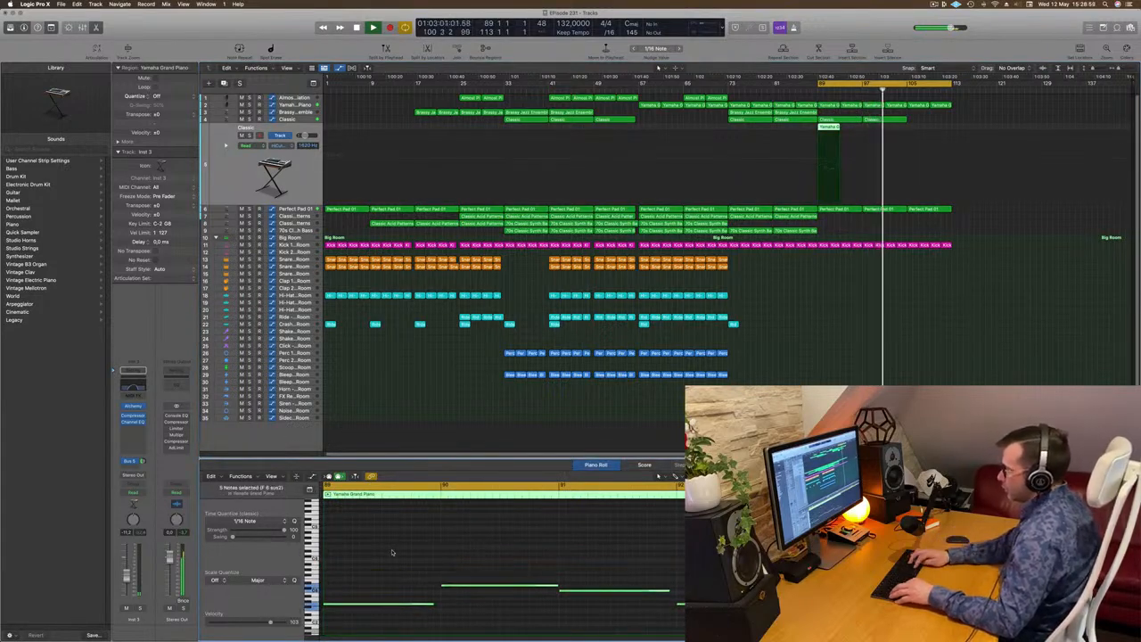
- Transpose the copied piano region's notes down by octaves and restart playback from bar 89
scroll(392, 551, up, 3)
key(space)
key(space)
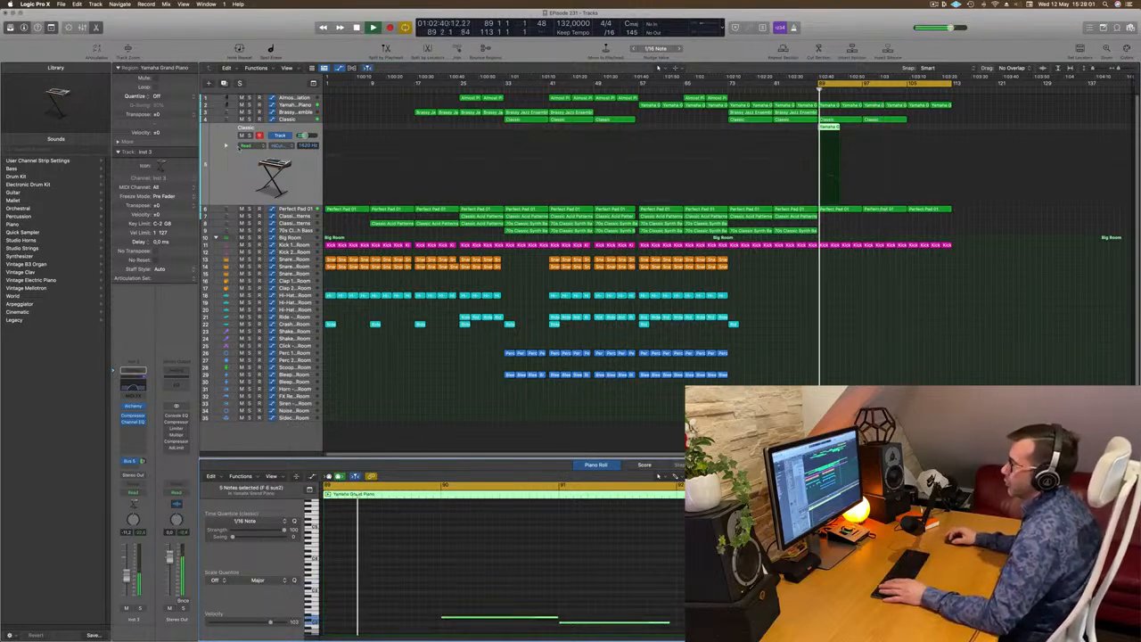
- Recall the default setting in the duplicate track's Channel EQ, resume playback and close the EQ
click(220, 191)
key(space)
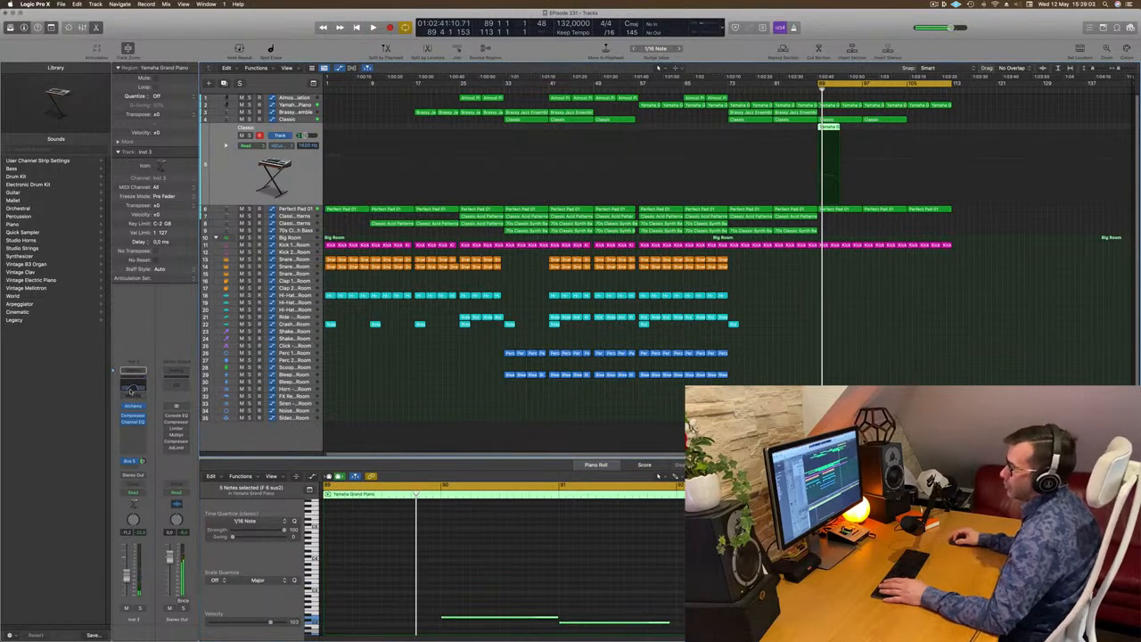
click(132, 390)
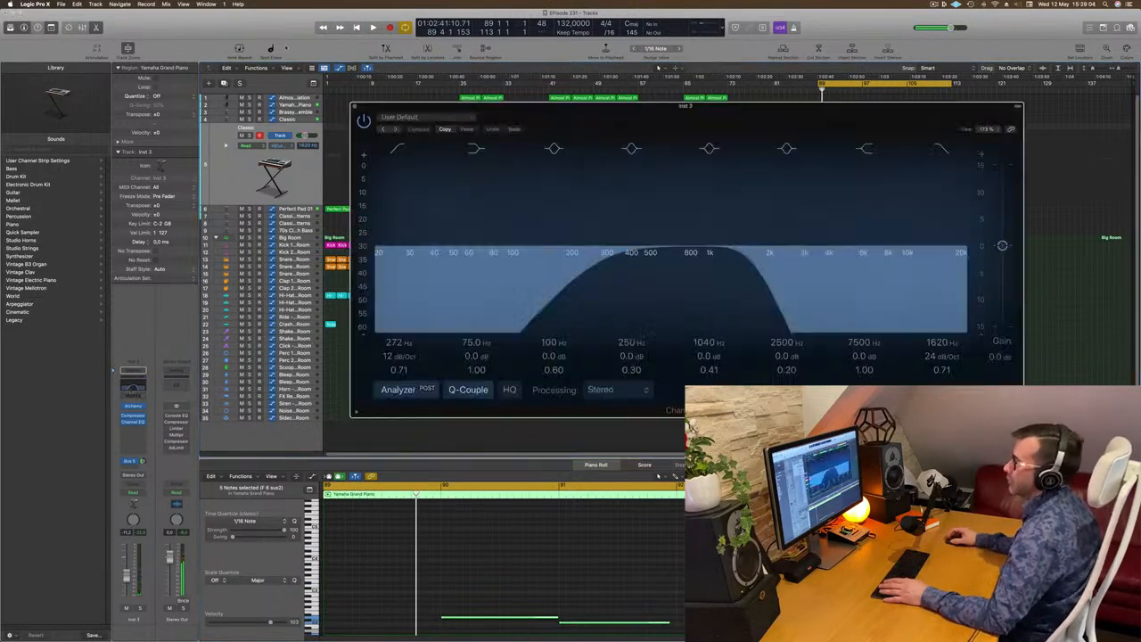
click(426, 116)
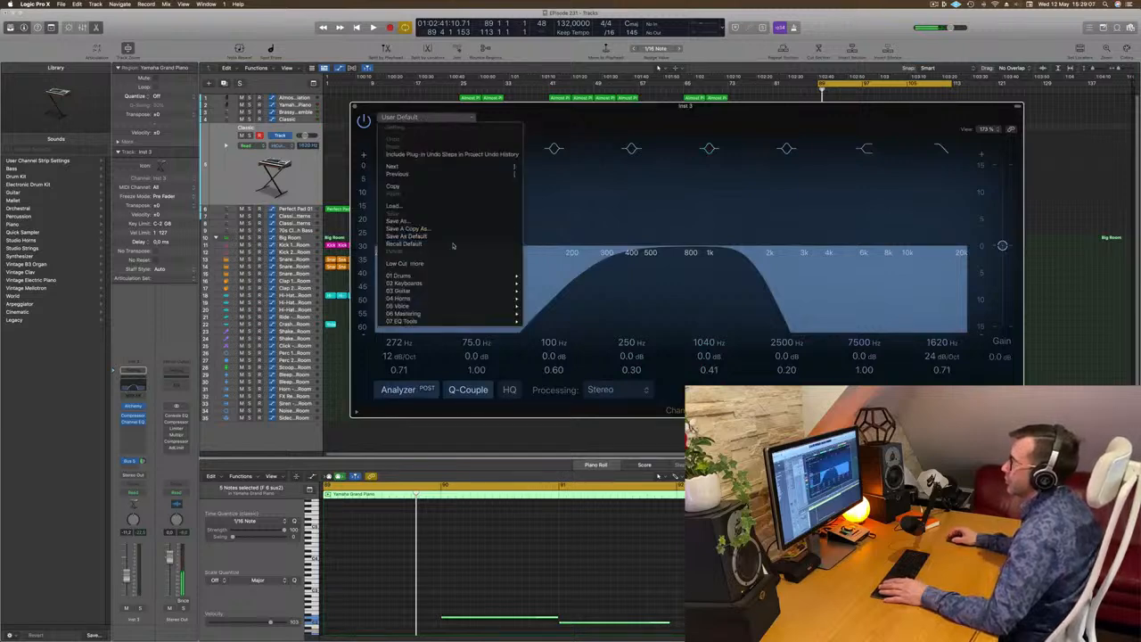
click(419, 247)
key(space)
drag(741, 108, 720, 116)
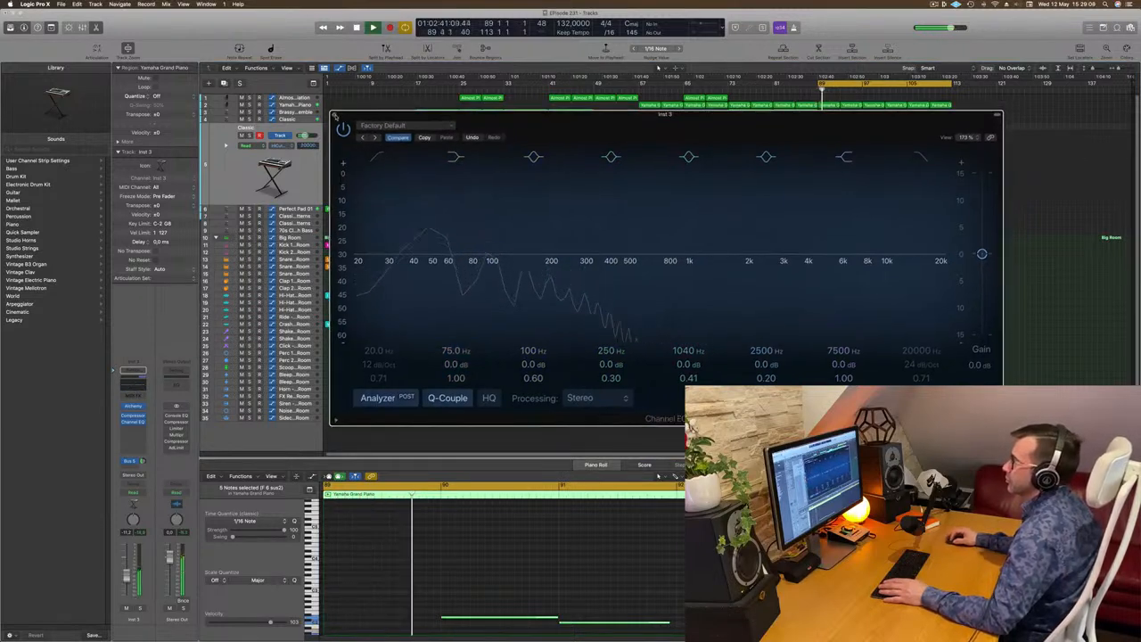
key(super+w)
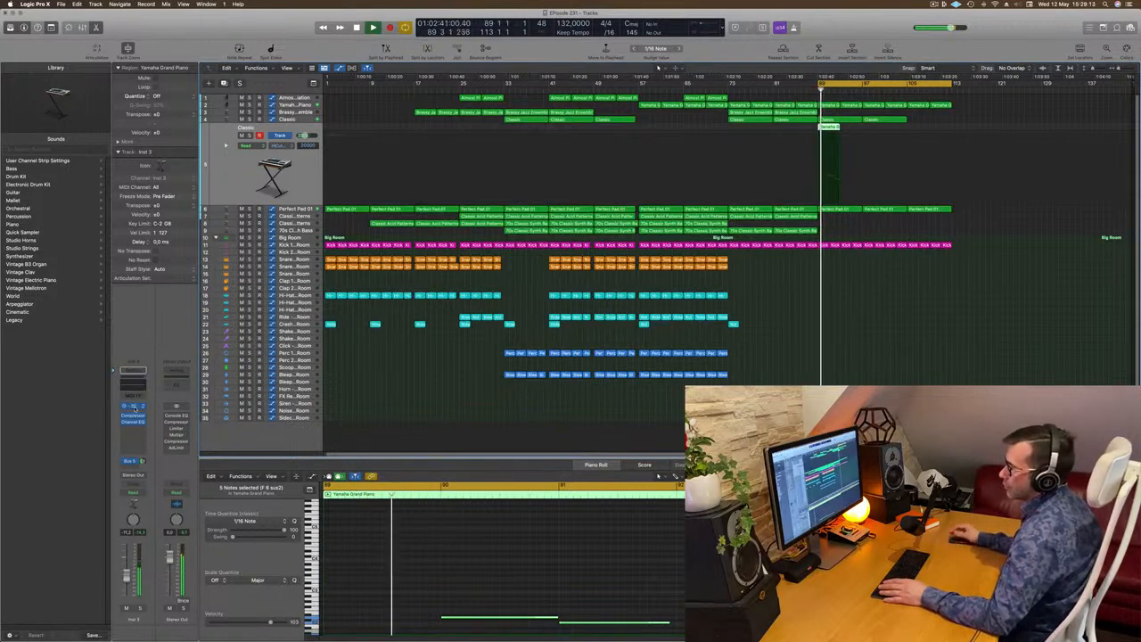
- Open the duplicate track's Alchemy, filter to Bass presets and audition from Europa Bass and Good Boy through to 70s Classic Synth Bass
click(132, 405)
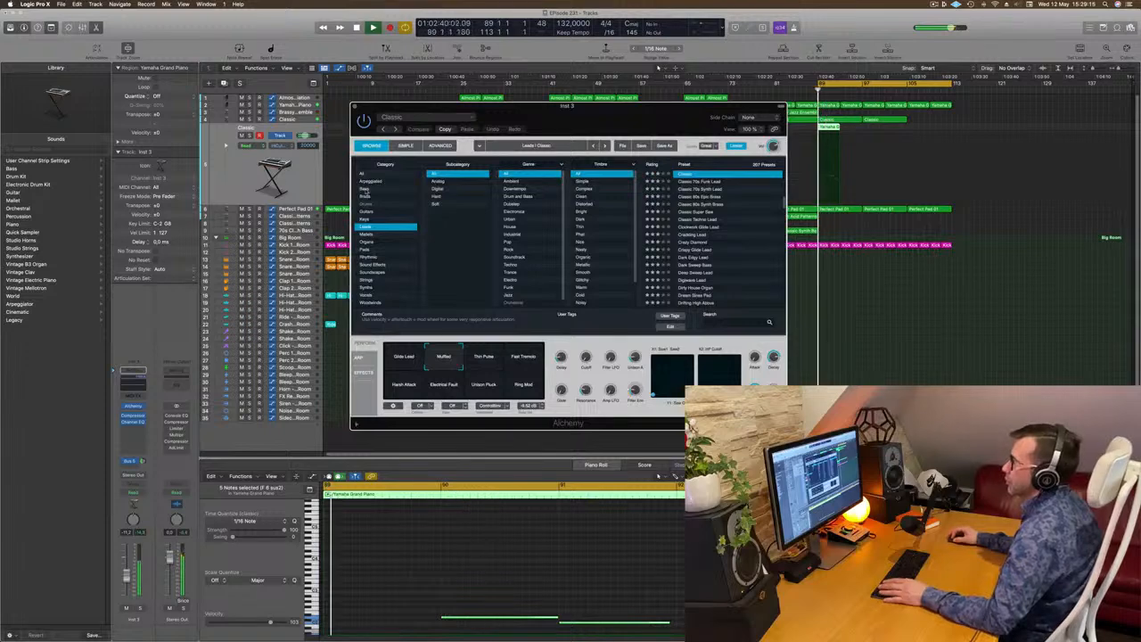
scroll(731, 195, up, 10)
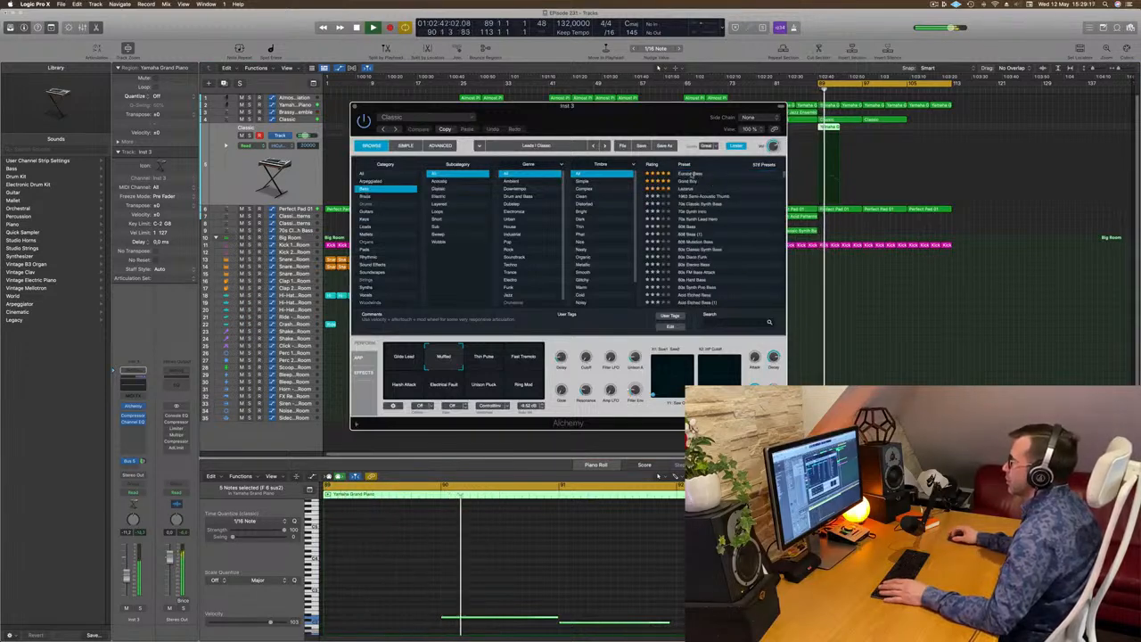
click(694, 173)
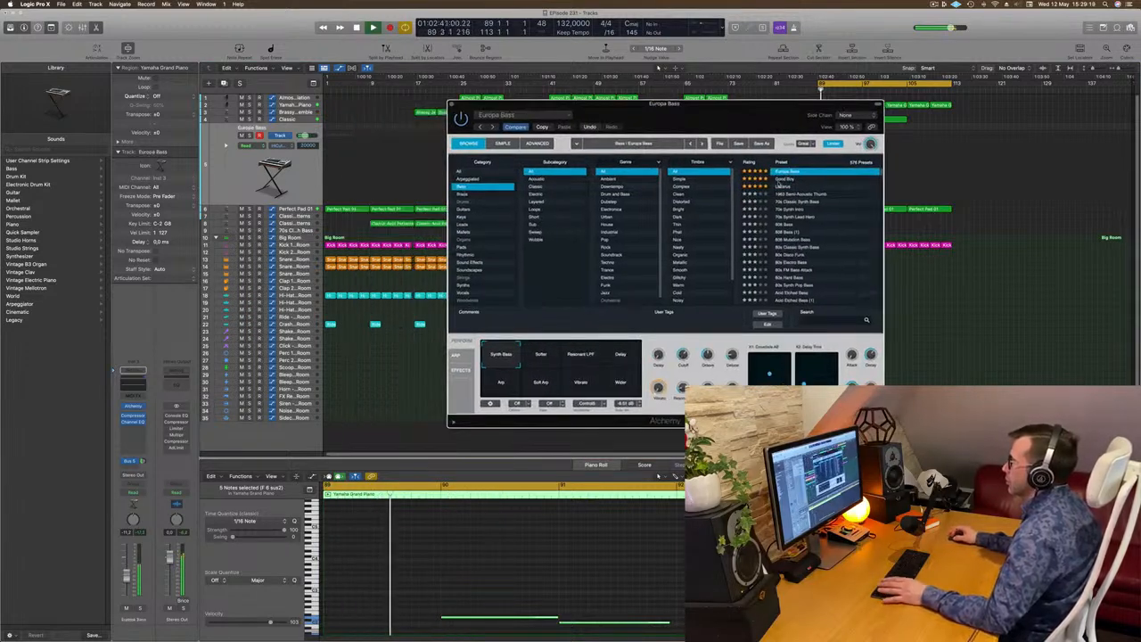
click(785, 179)
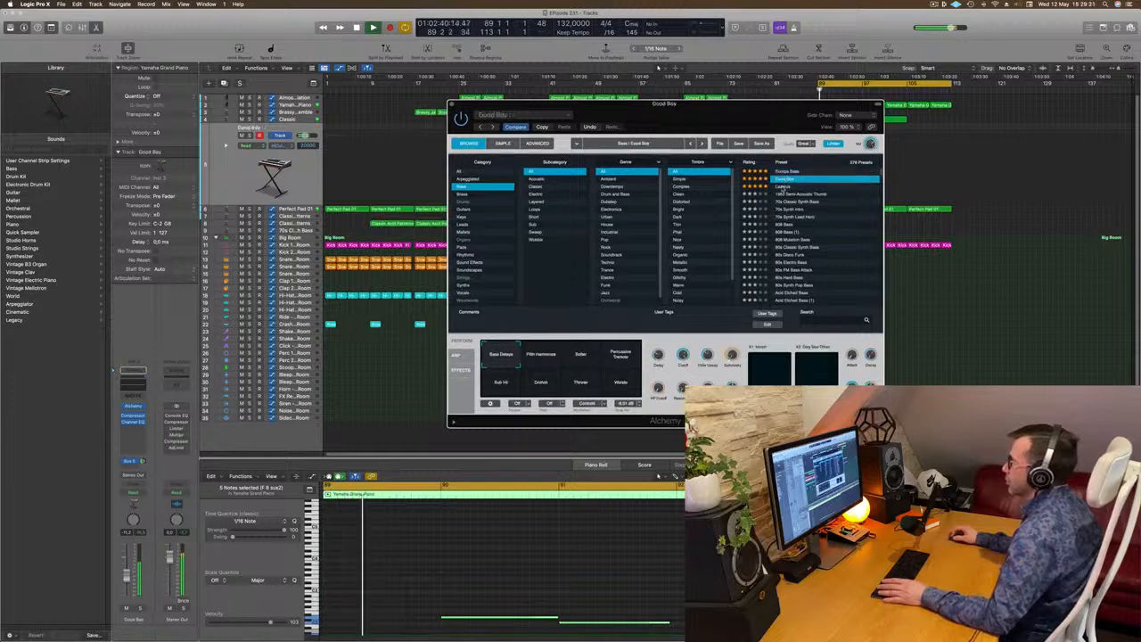
click(783, 186)
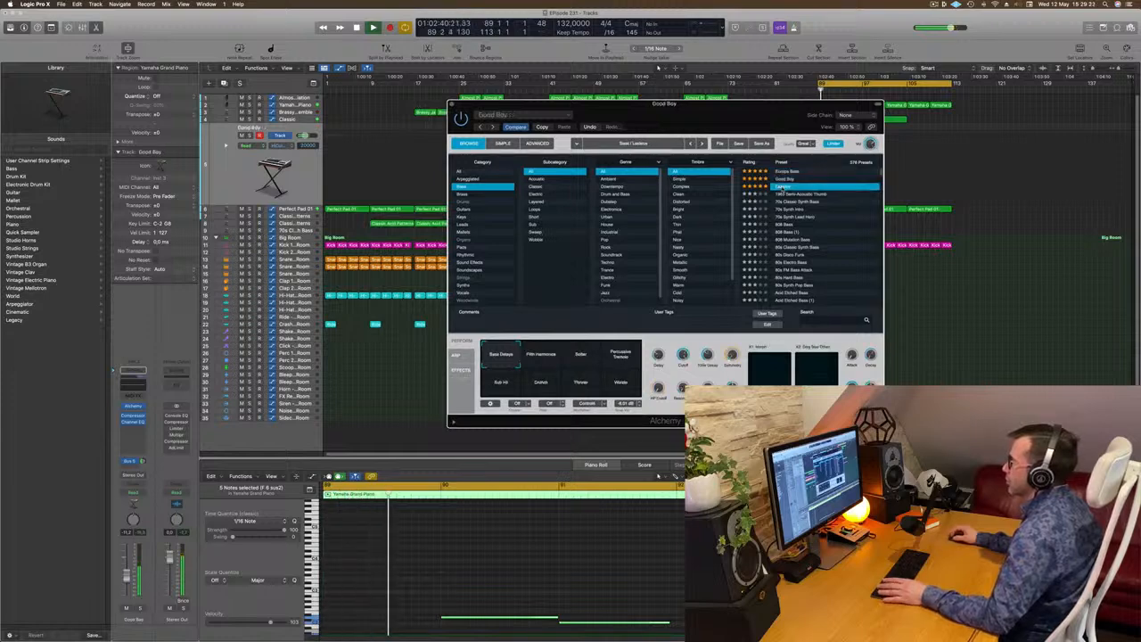
click(792, 194)
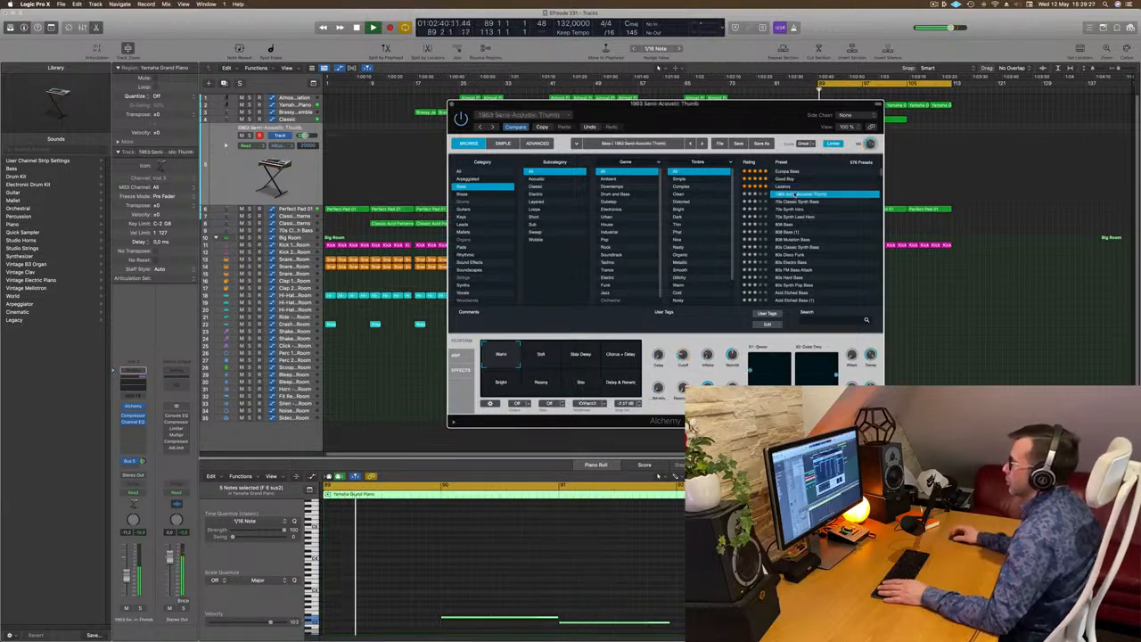
click(799, 202)
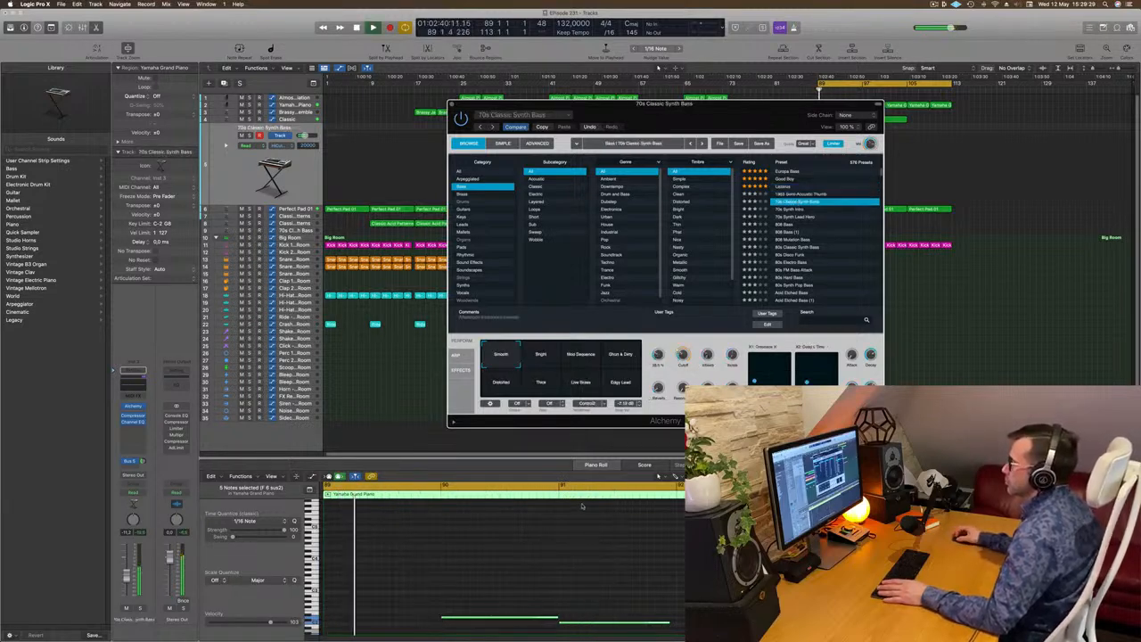
- Shift the selected notes of the copied piano region another octave down in the Piano Roll
scroll(565, 535, down, 5)
click(534, 574)
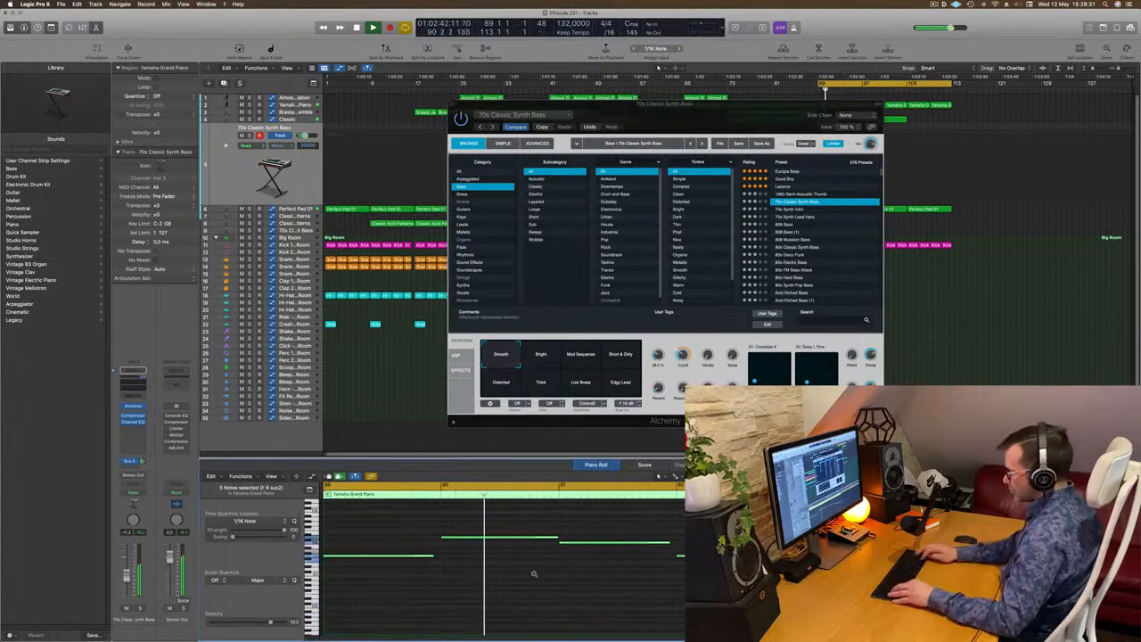
scroll(534, 574, up, 2)
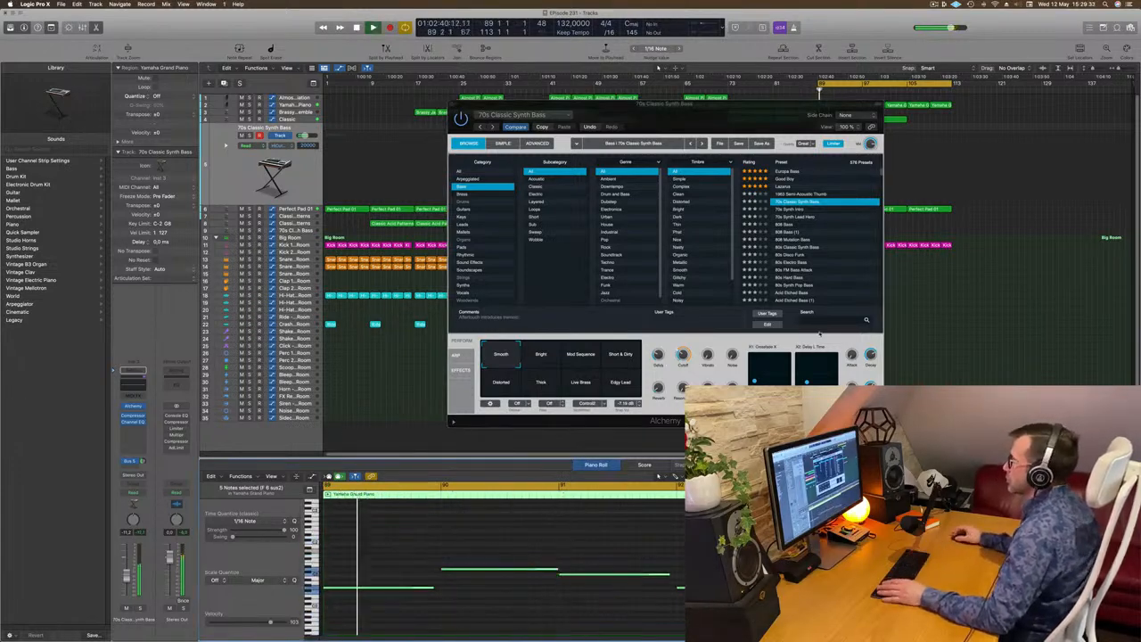
- Audition the Alchemy presets 808 Bass, 808 Mutation Bass, 80s Disco Funk and 80s FM Bass Attack on the duplicate track
click(790, 225)
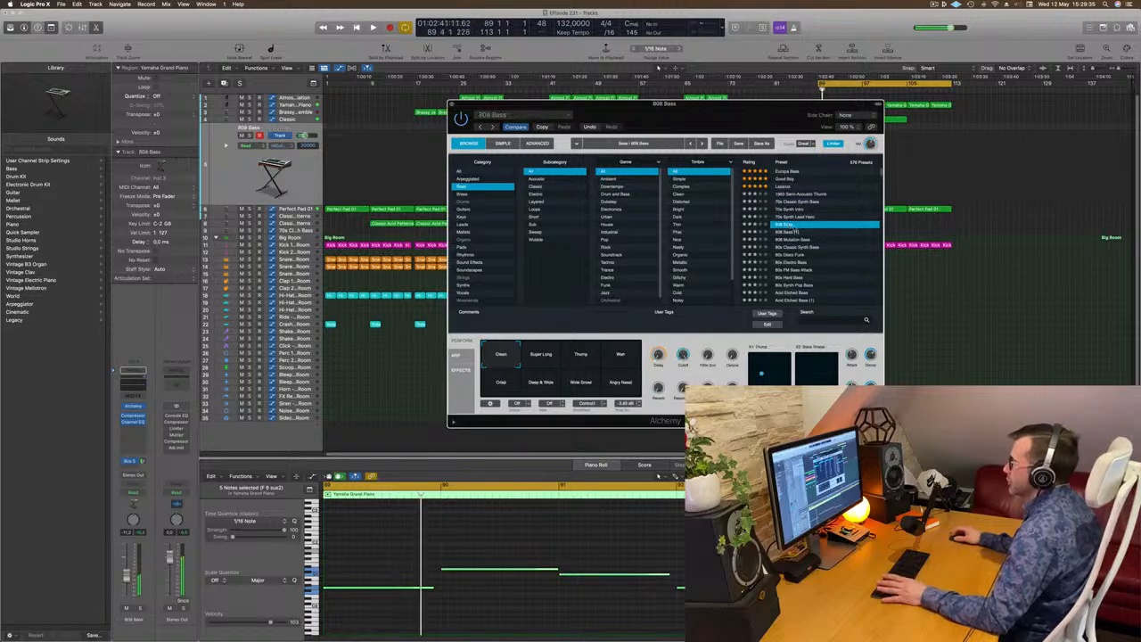
click(786, 239)
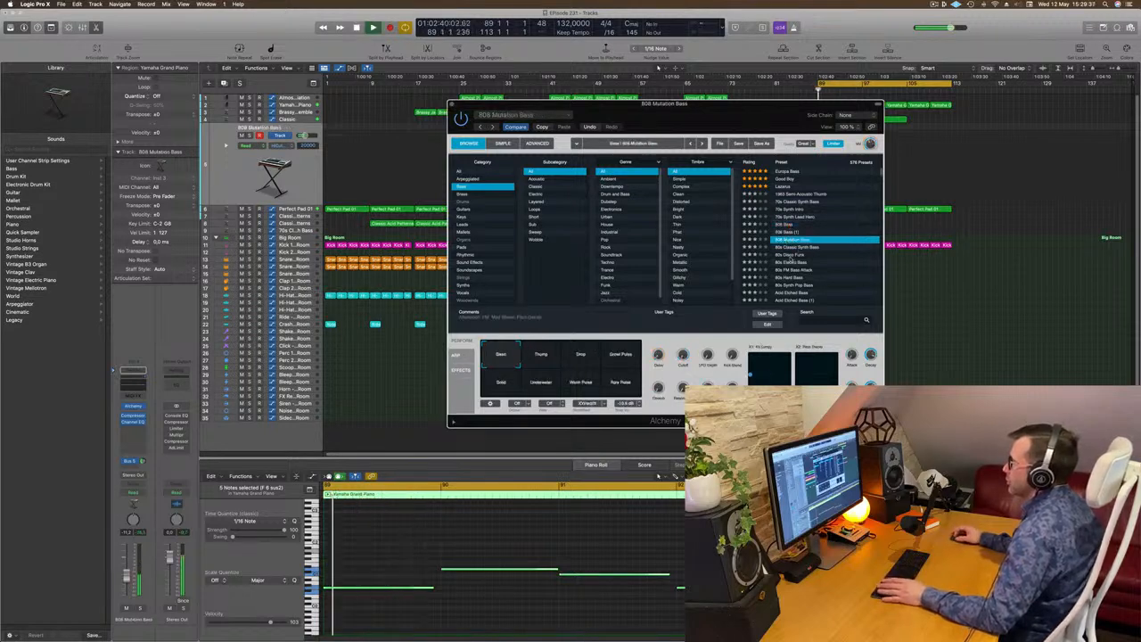
click(851, 256)
scroll(847, 255, down, 2)
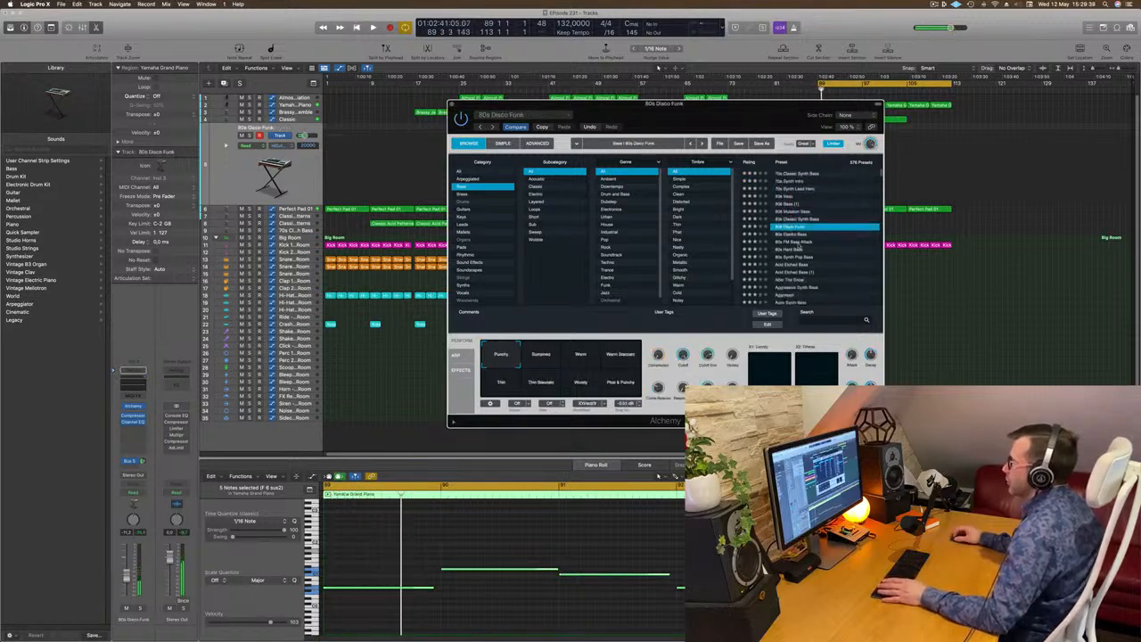
click(799, 243)
- Audition the Alchemy bass presets Acid Etched Bass and Aggressor, then load Agile Synth Bass during playback
key(space)
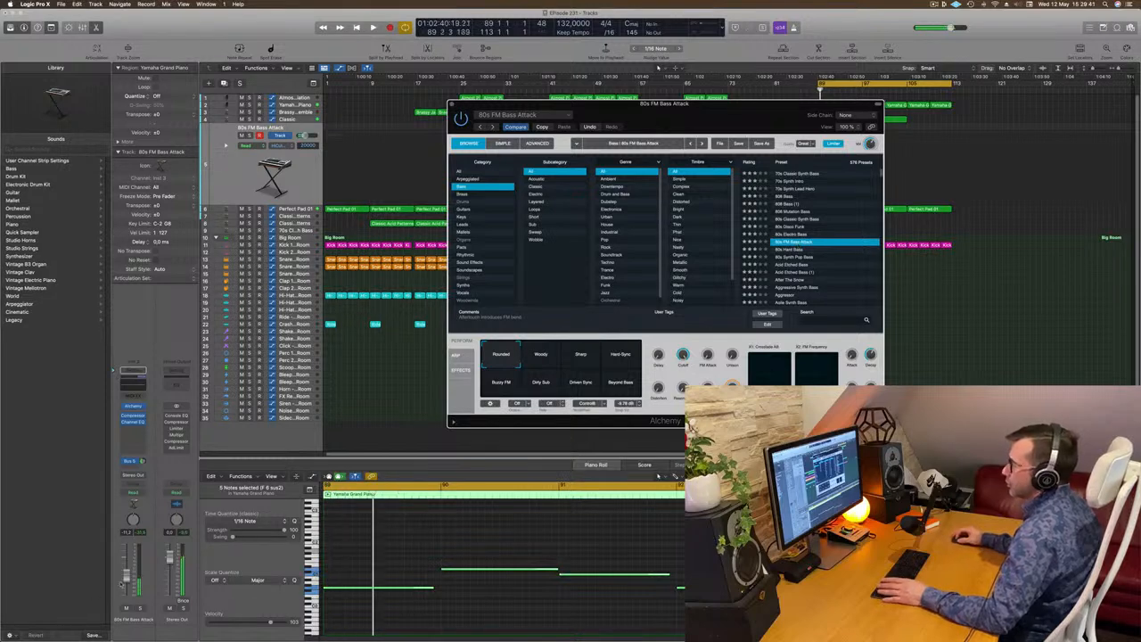
key(space)
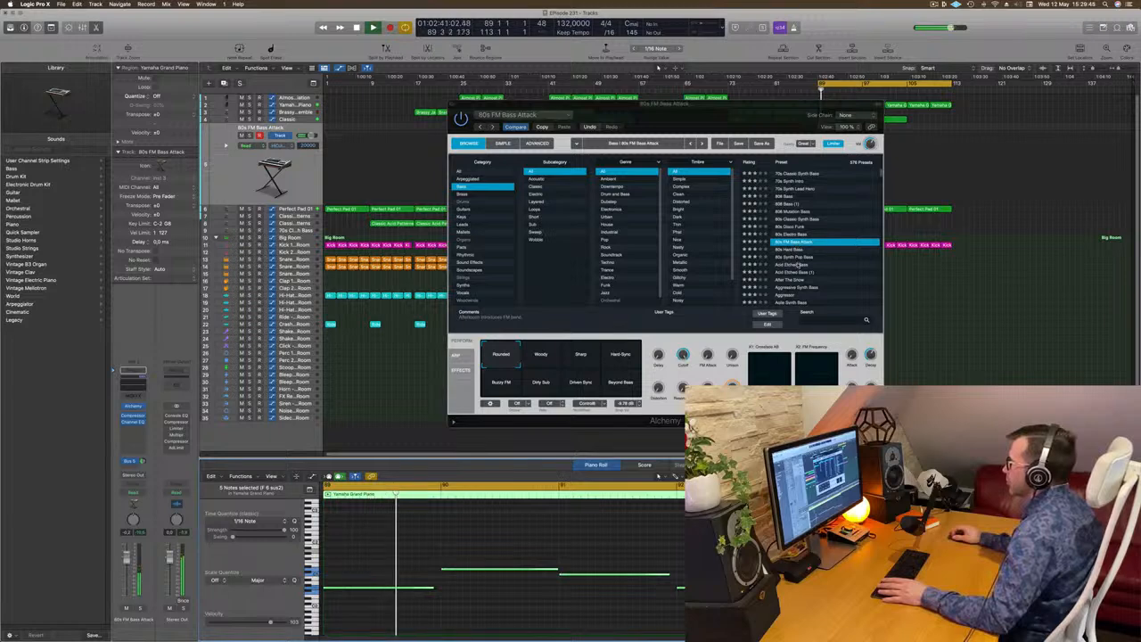
click(799, 265)
scroll(811, 258, down, 2)
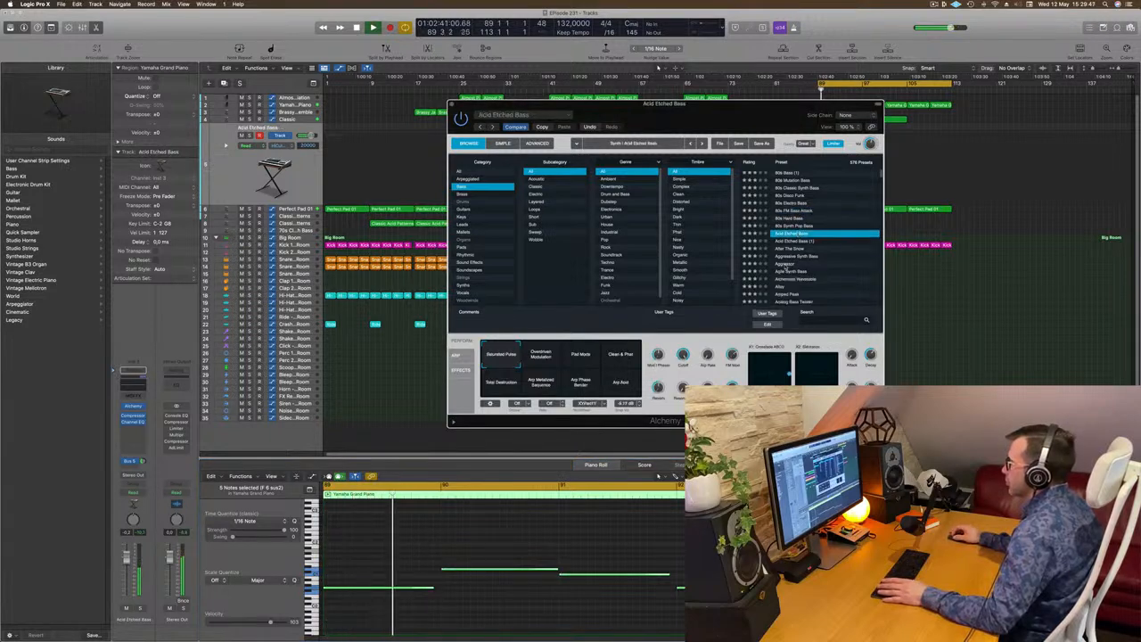
click(786, 265)
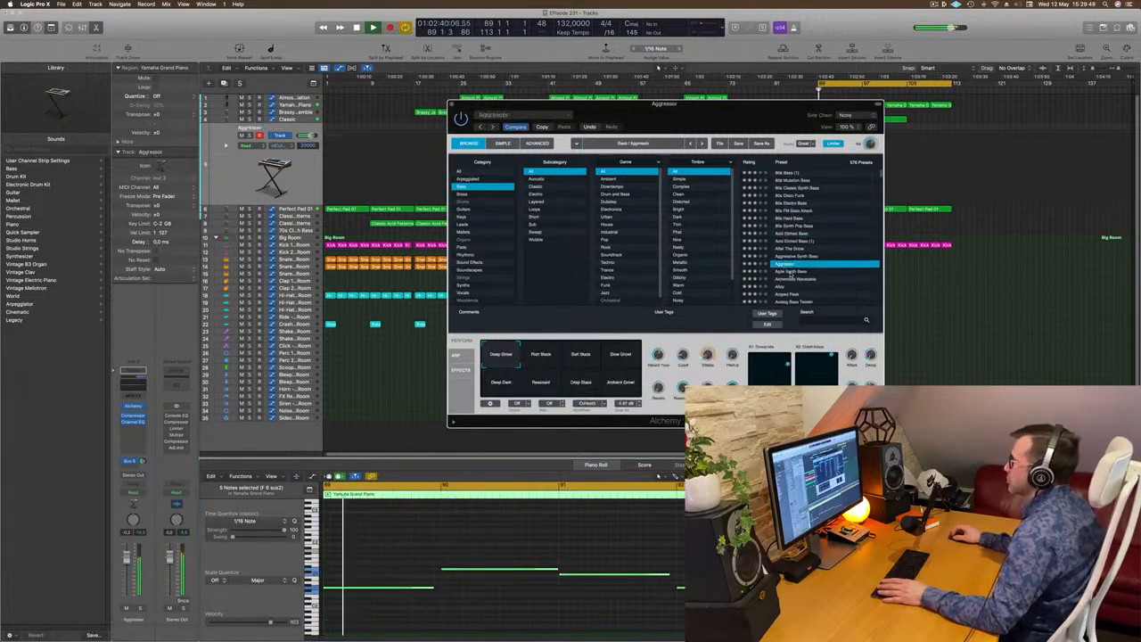
click(792, 272)
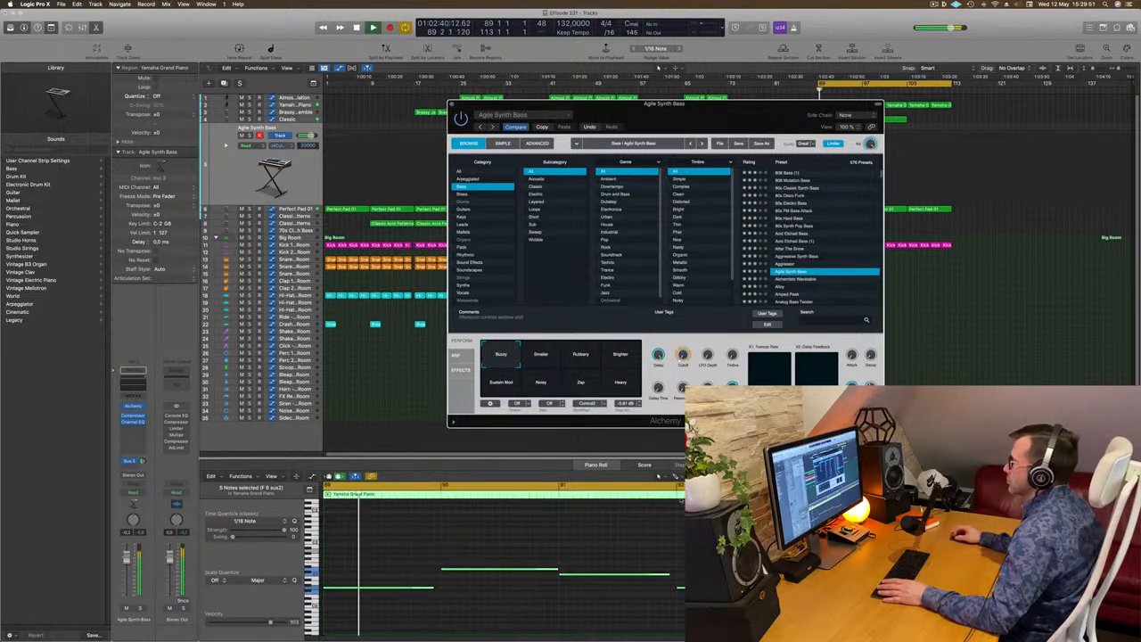
- Shift all notes of the copied piano region up one octave in the Piano Roll and close the Alchemy window
key(space)
click(607, 534)
key(super+a)
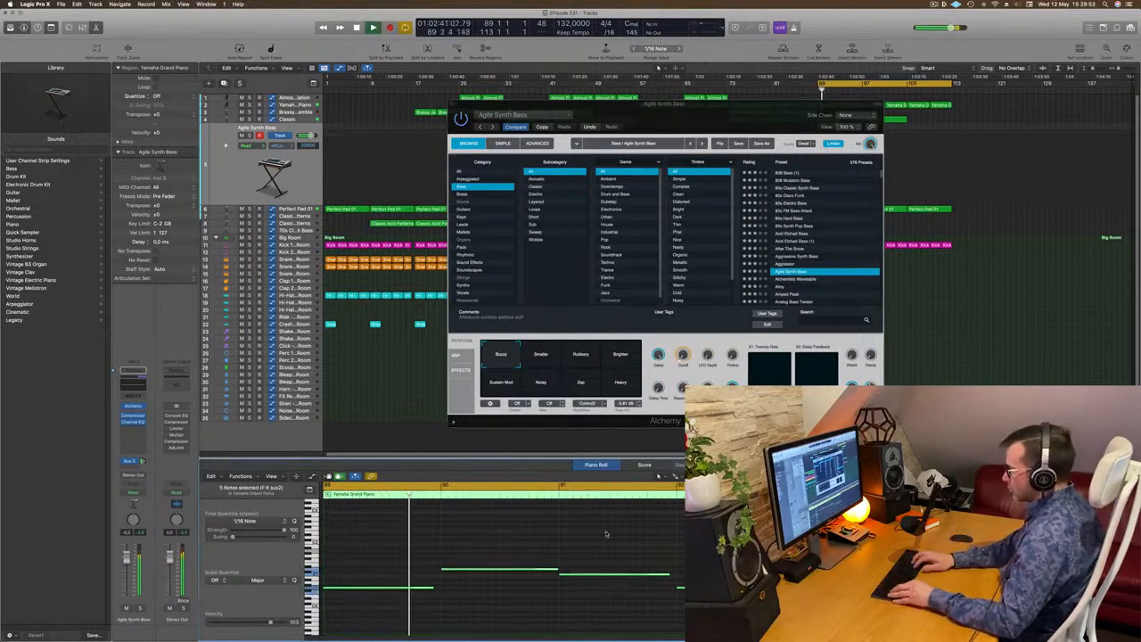
key(alt+shift+Up)
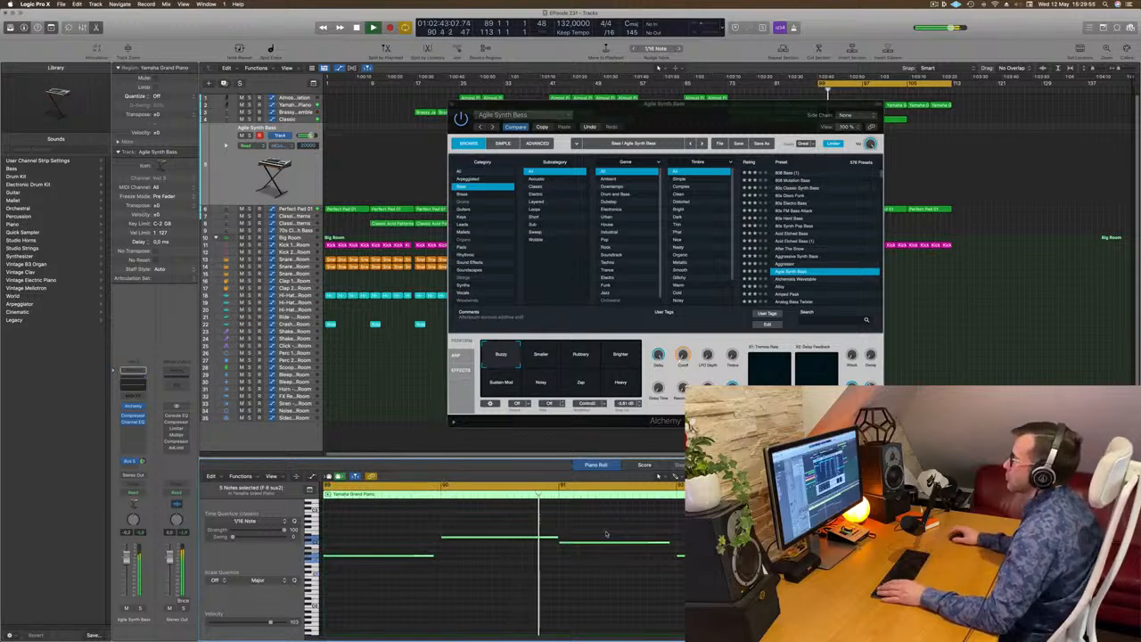
drag(737, 114, 742, 286)
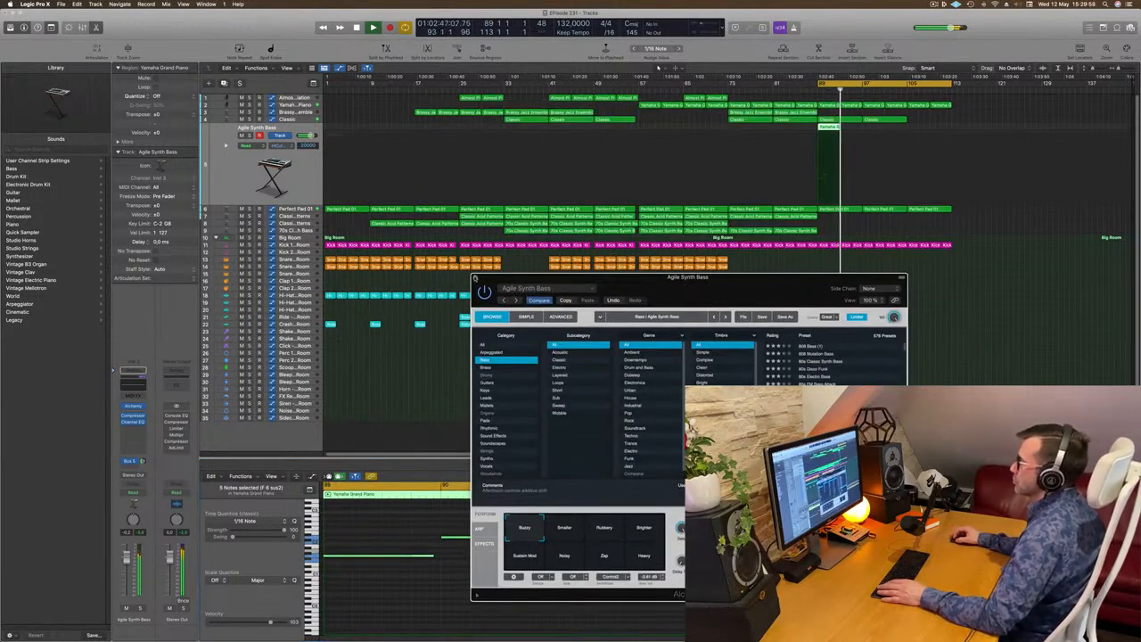
click(475, 277)
- Replay the breakdown from bar 89 with the Agile Synth Bass track selected and show its Alchemy window again
key(space)
key(space)
click(275, 183)
key(space)
key(space)
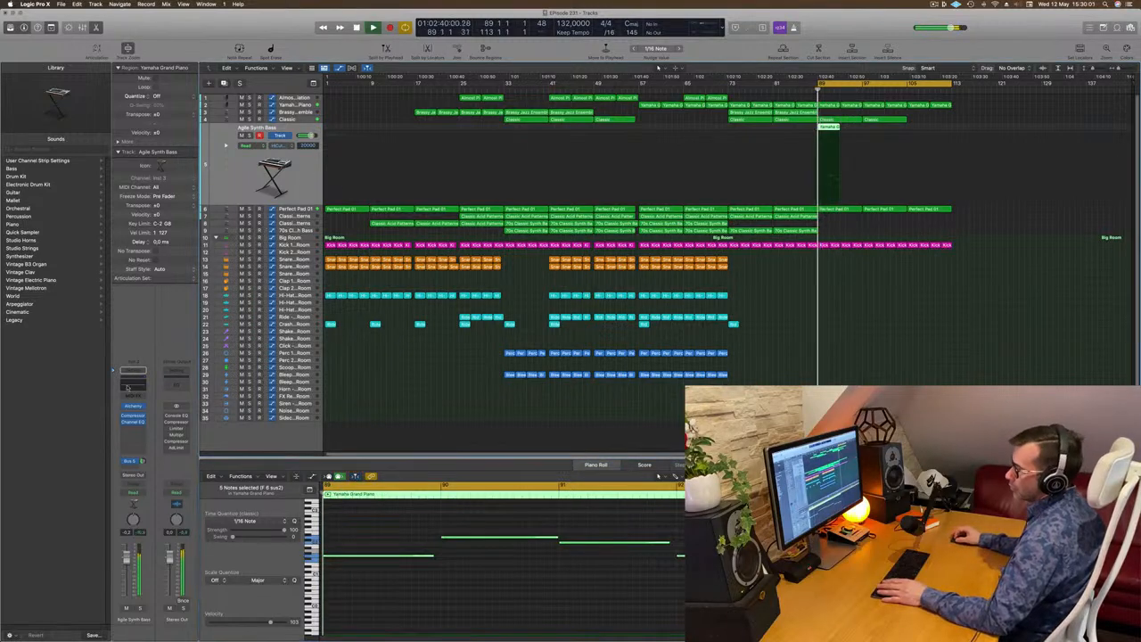
key(v)
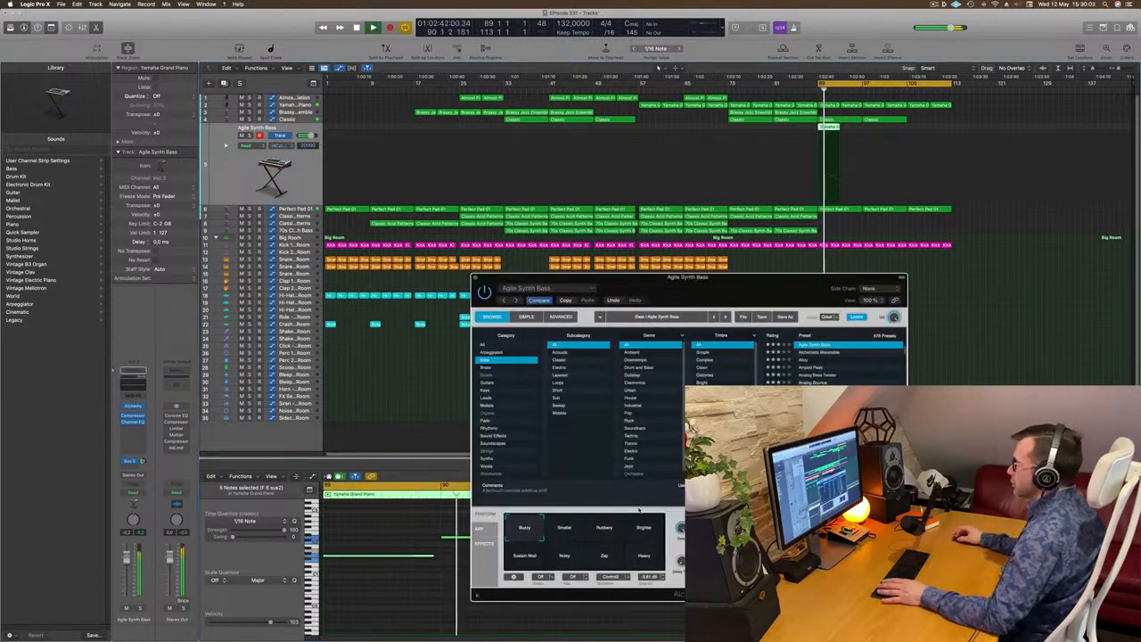
key(space)
key(space)
- Audition the Agile Synth Bass performance snapshots Smaller, Brighter, Sustain Mod, Noisy, Zap and Heavy, then close Alchemy
click(572, 531)
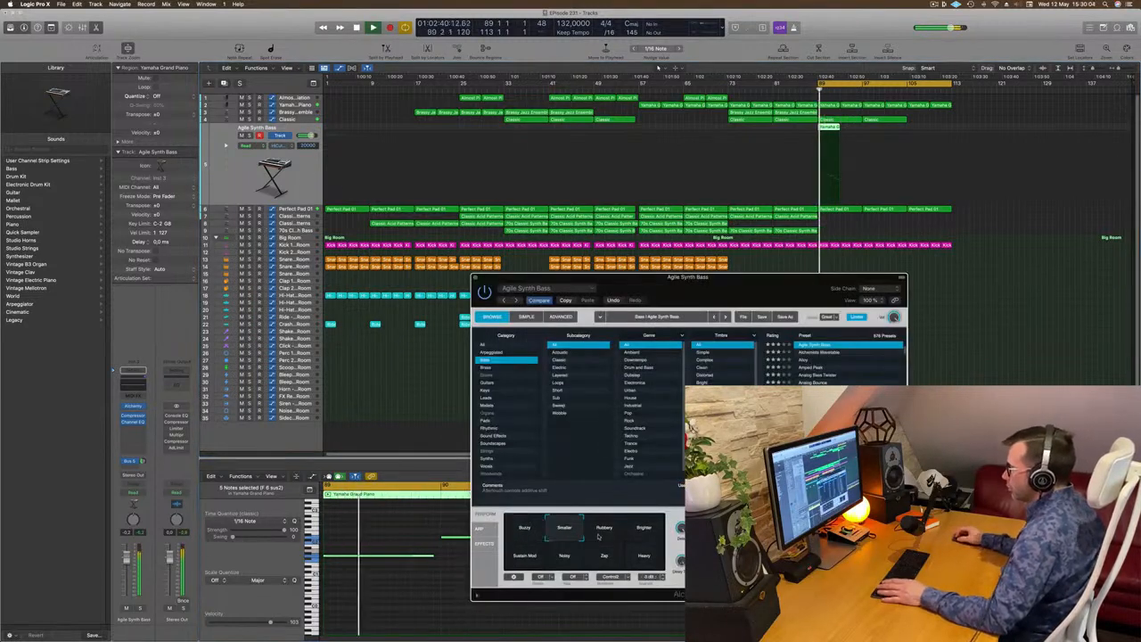
click(655, 530)
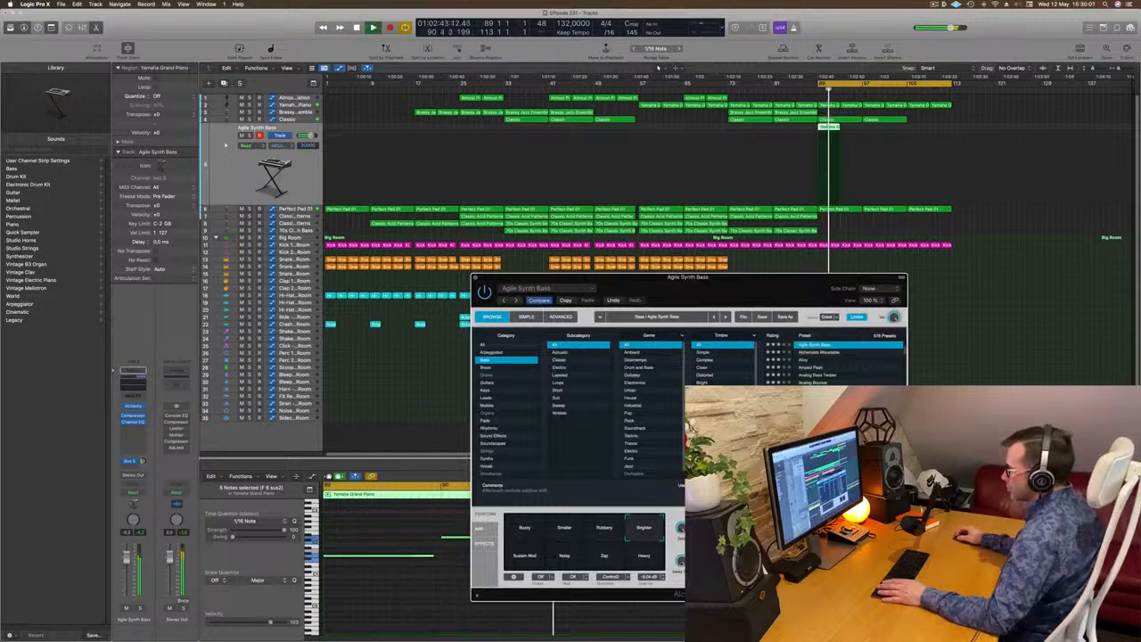
click(526, 557)
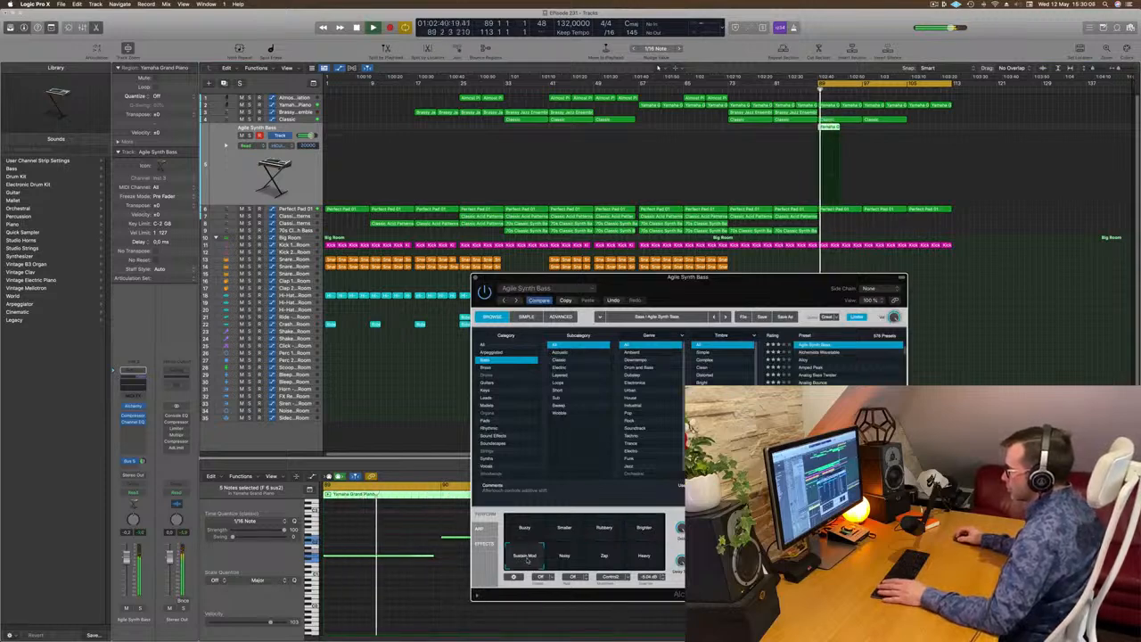
click(565, 558)
click(605, 557)
click(638, 560)
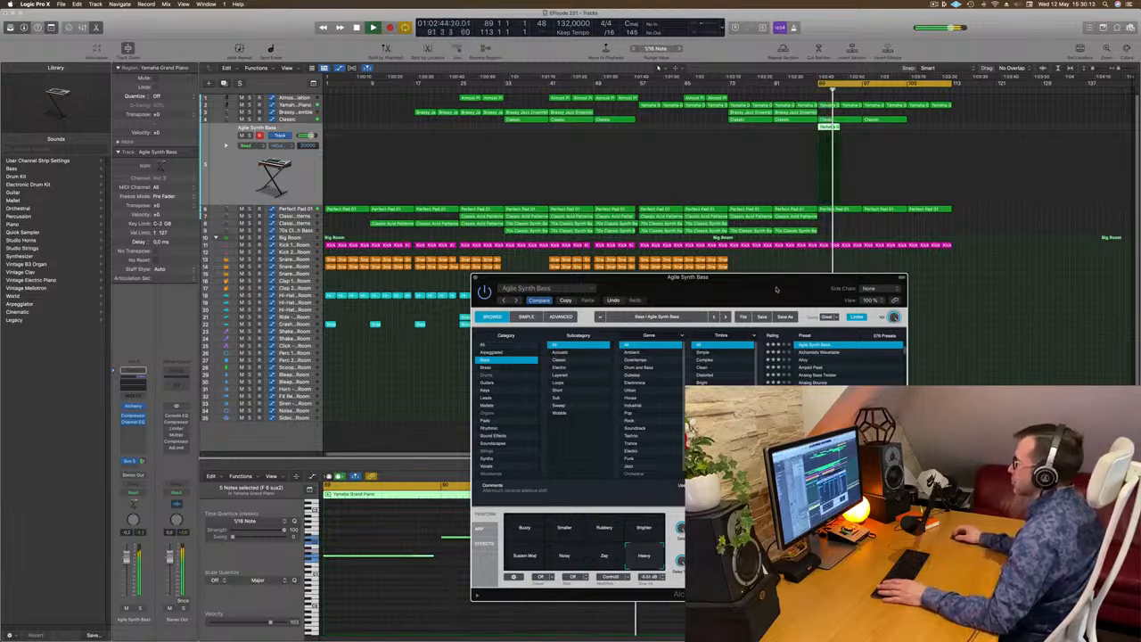
drag(486, 279, 349, 306)
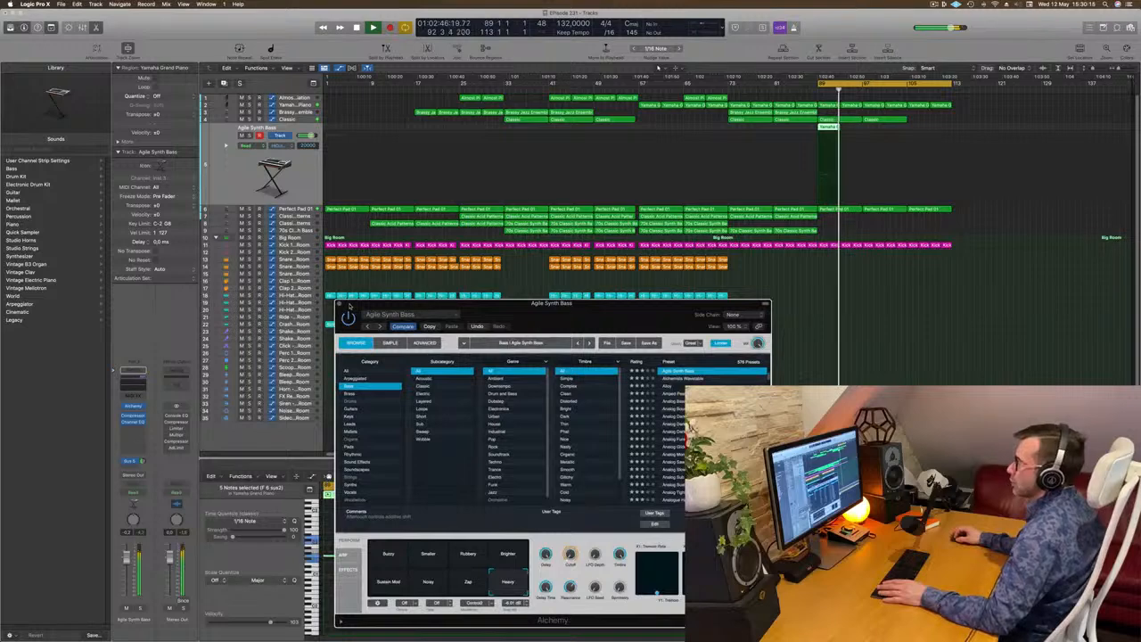
click(340, 305)
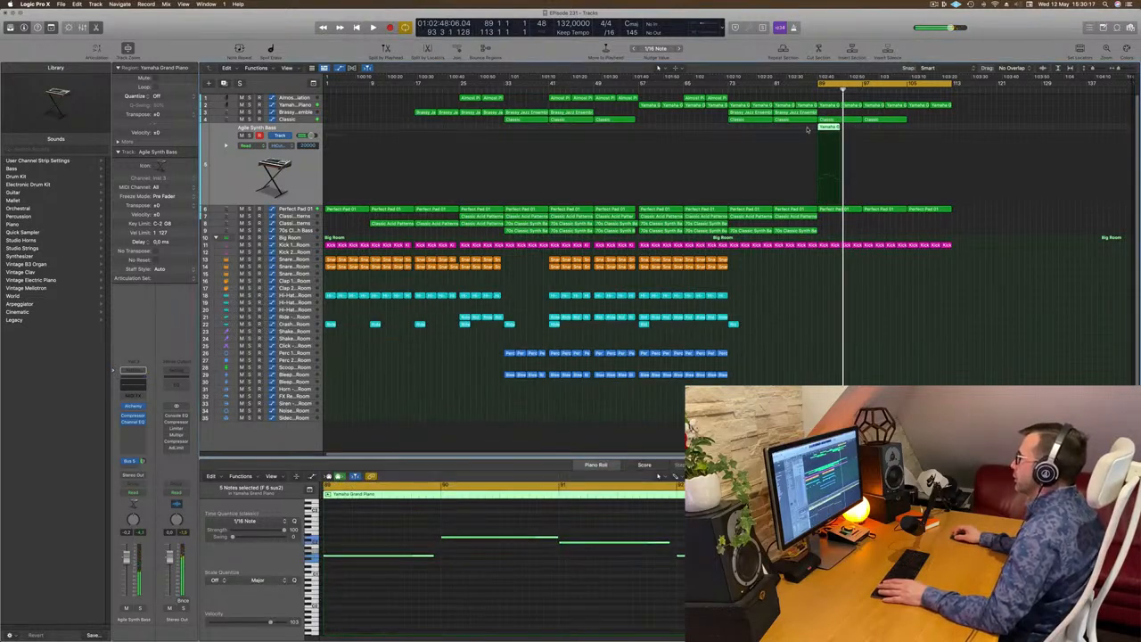
- Copy the Perfect Pad 01 region at bar 89 onto the Agile Synth Bass track and delete its upper chord notes, keeping the lowest line
click(834, 210)
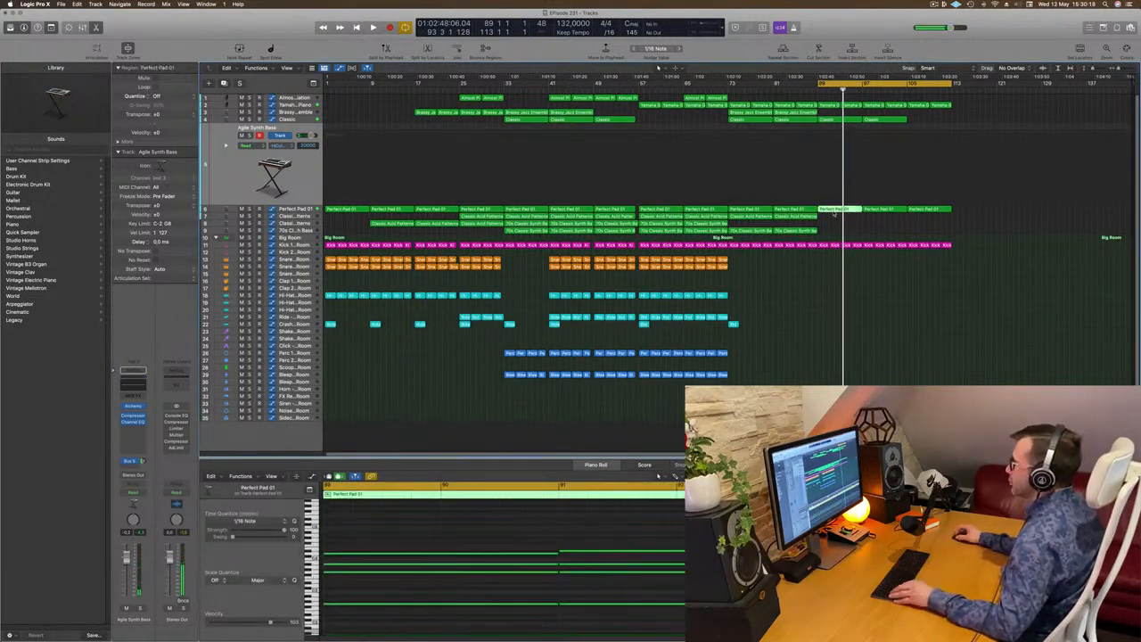
drag(834, 209, 838, 127)
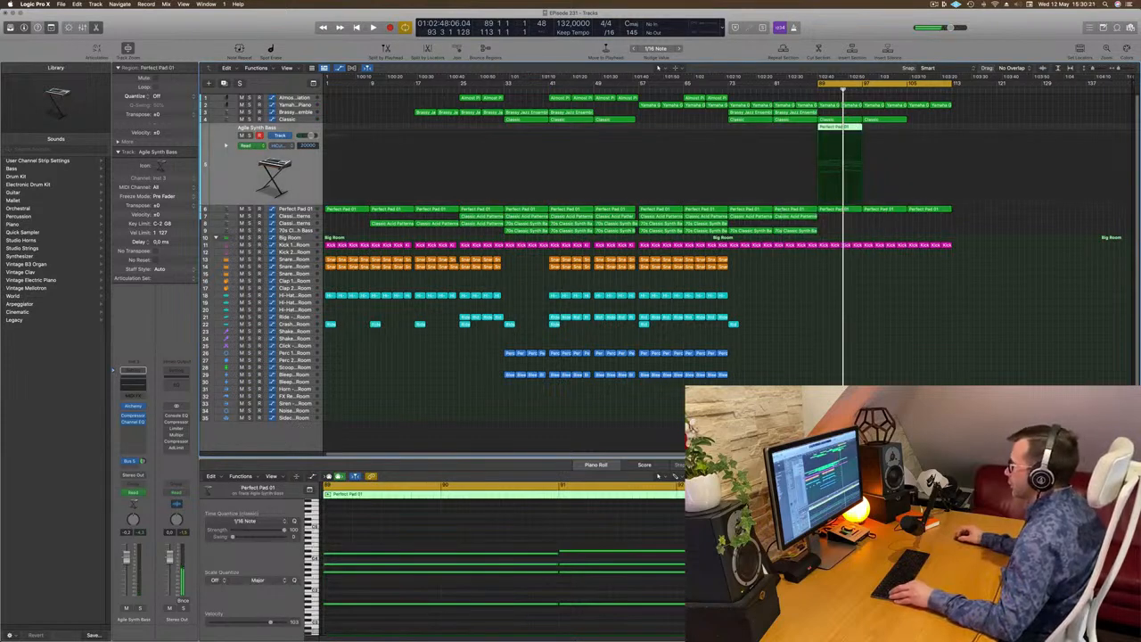
drag(609, 515, 683, 579)
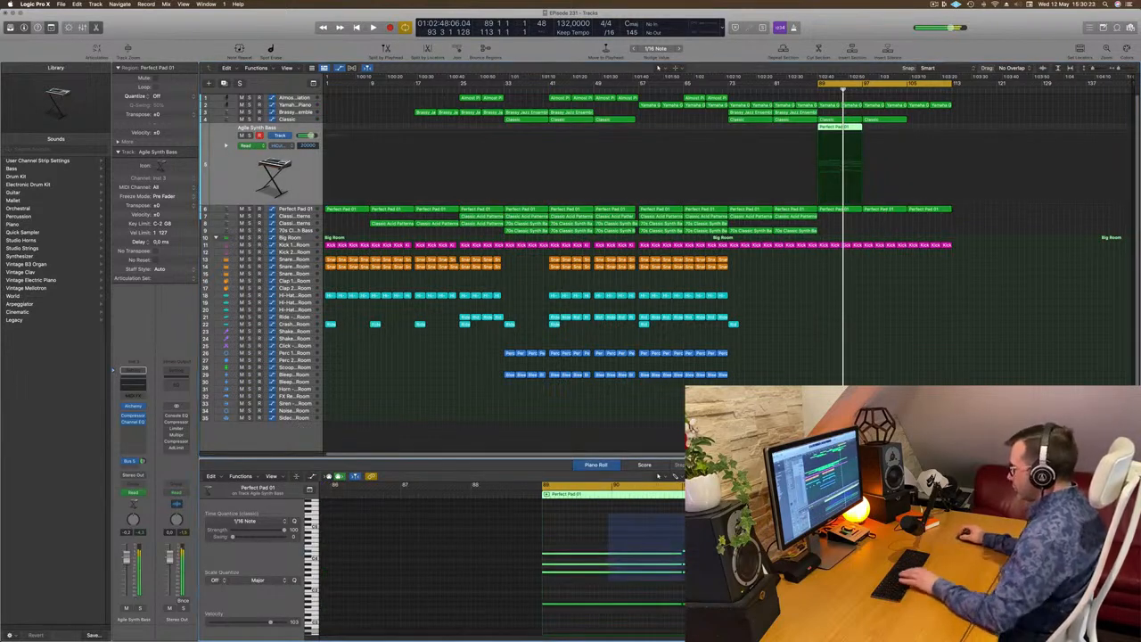
- Play the copied bass line from bar 89 and set the Agile Synth Bass track's automation parameter to Cutoff
key(space)
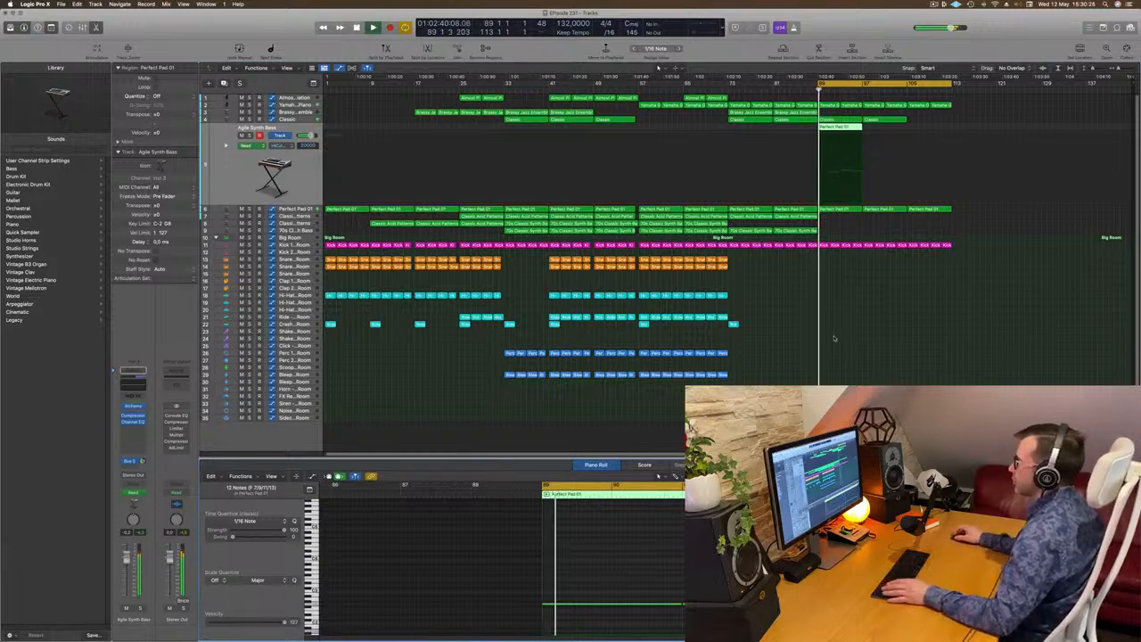
click(281, 144)
click(308, 233)
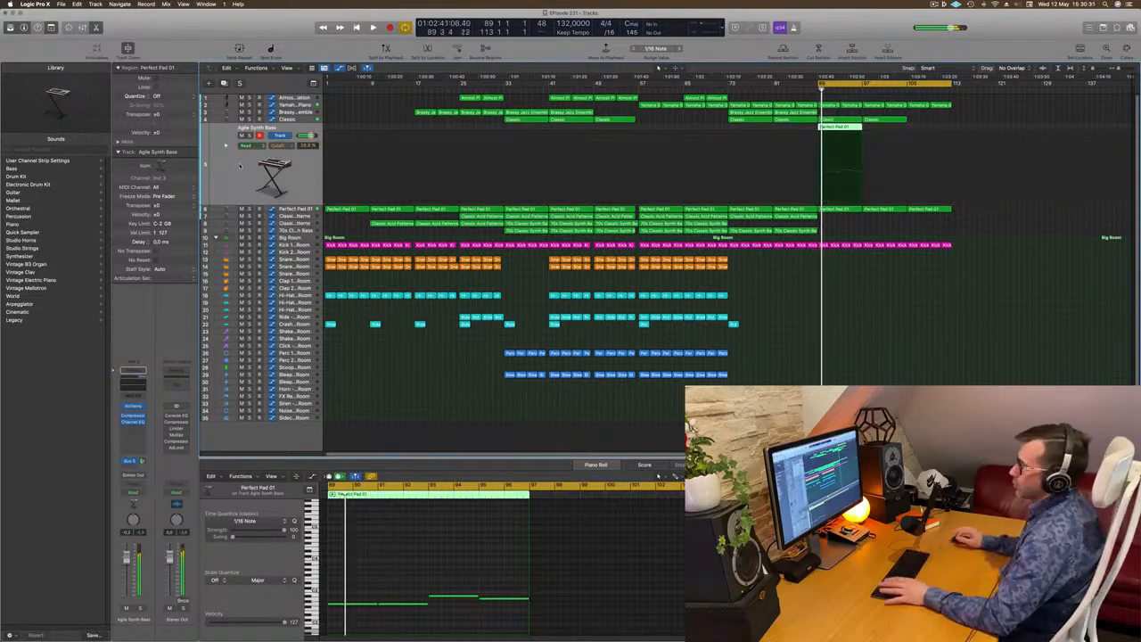
- Reopen Alchemy on the bass track, audition Alloy and Analog Bounce, and load the Analog Dark Bass preset
click(133, 406)
drag(581, 315, 698, 176)
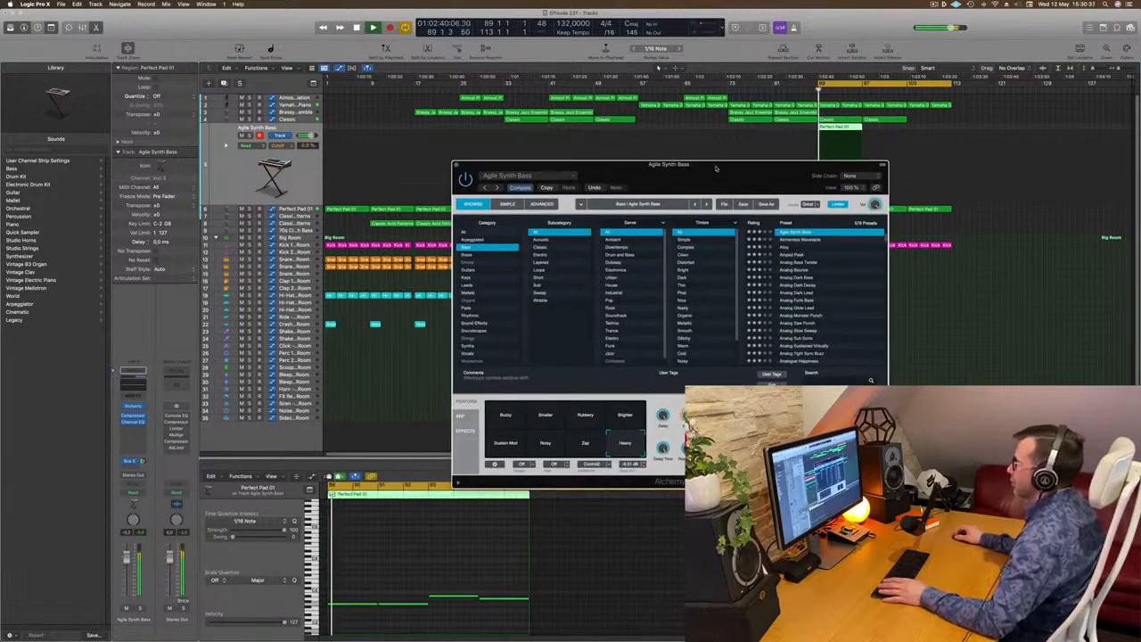
click(786, 248)
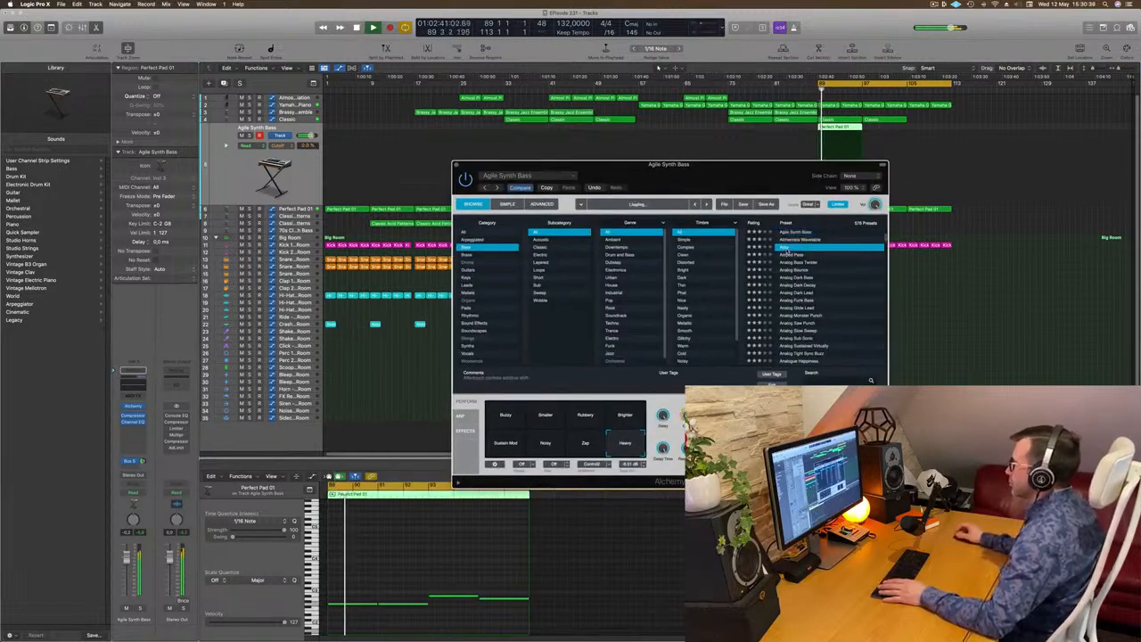
click(792, 270)
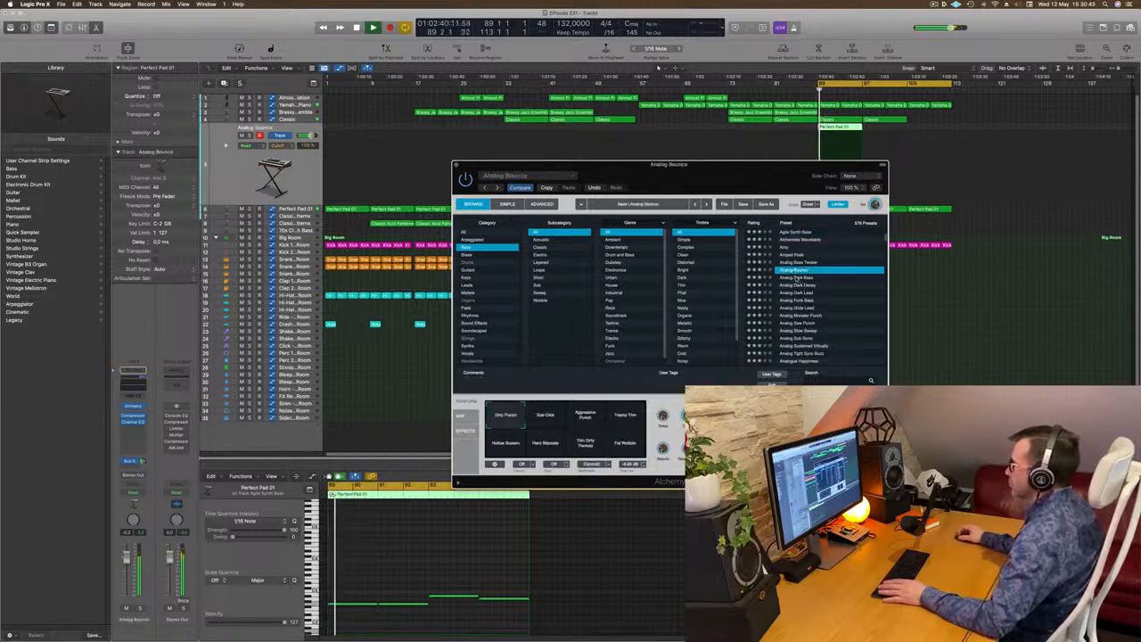
click(792, 277)
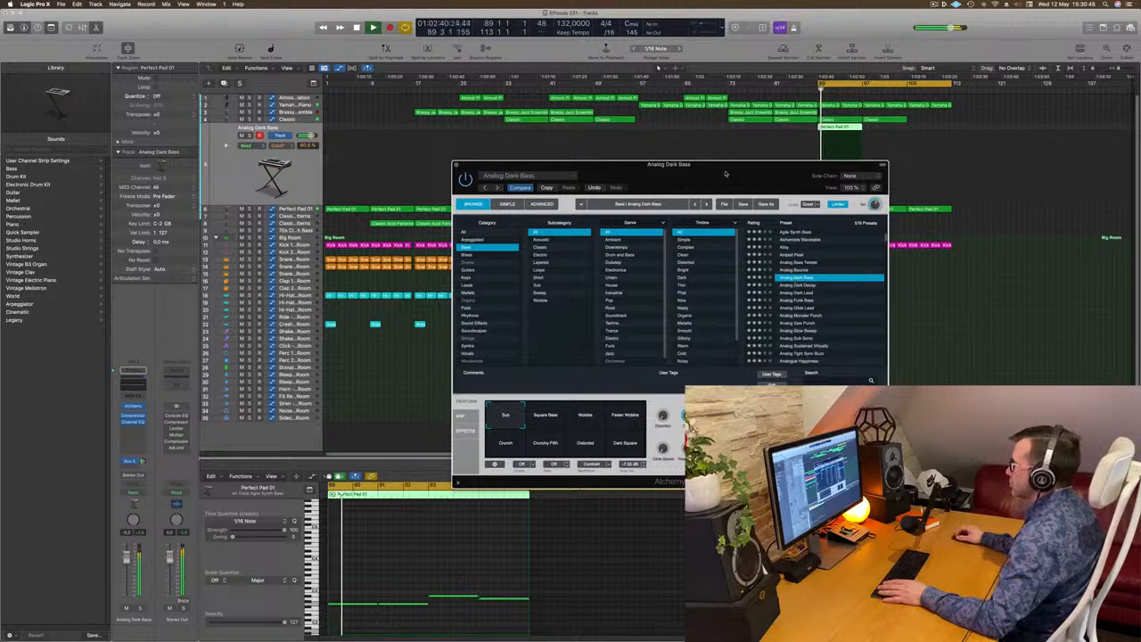
drag(726, 173, 911, 290)
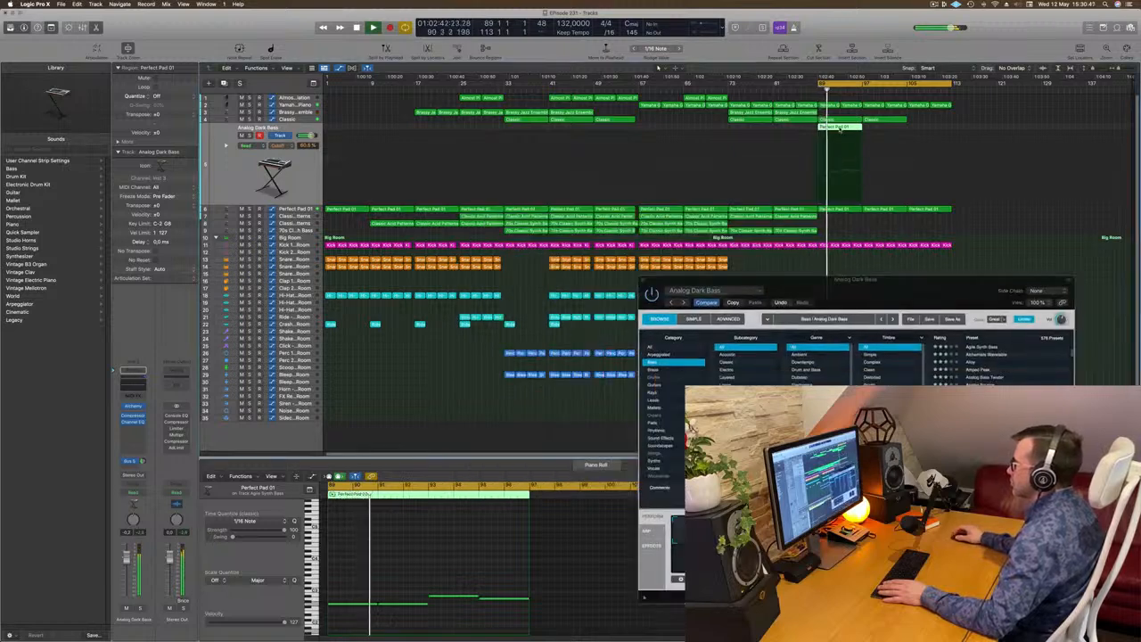
- Reopen the copied Perfect Pad 01 region in the Piano Roll and shift its four bass notes down one octave
key(p)
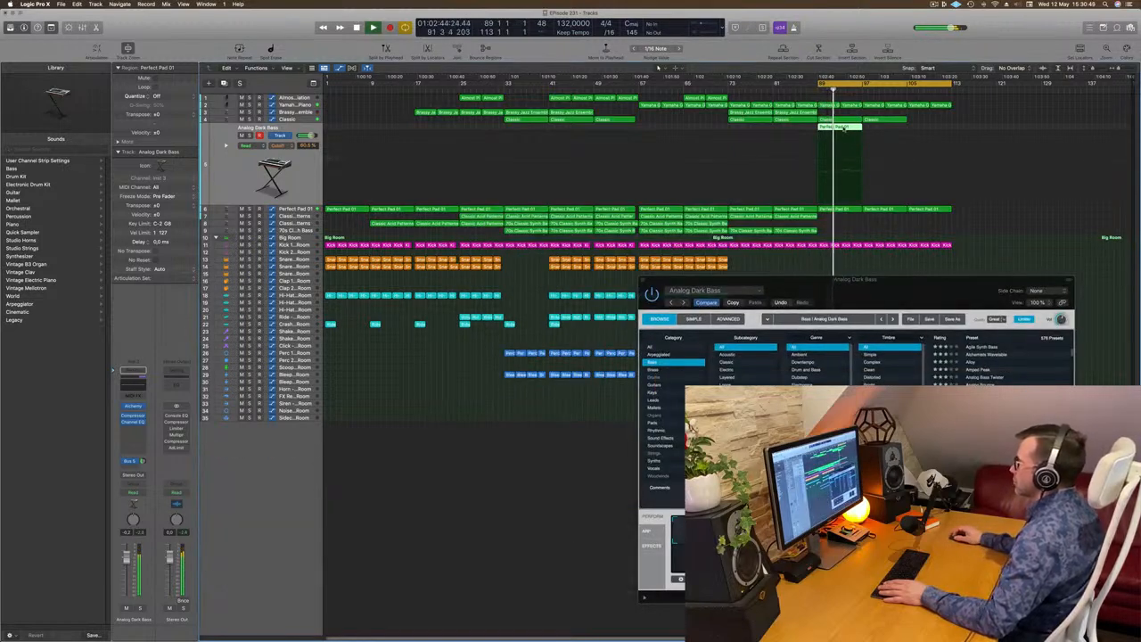
double_click(844, 128)
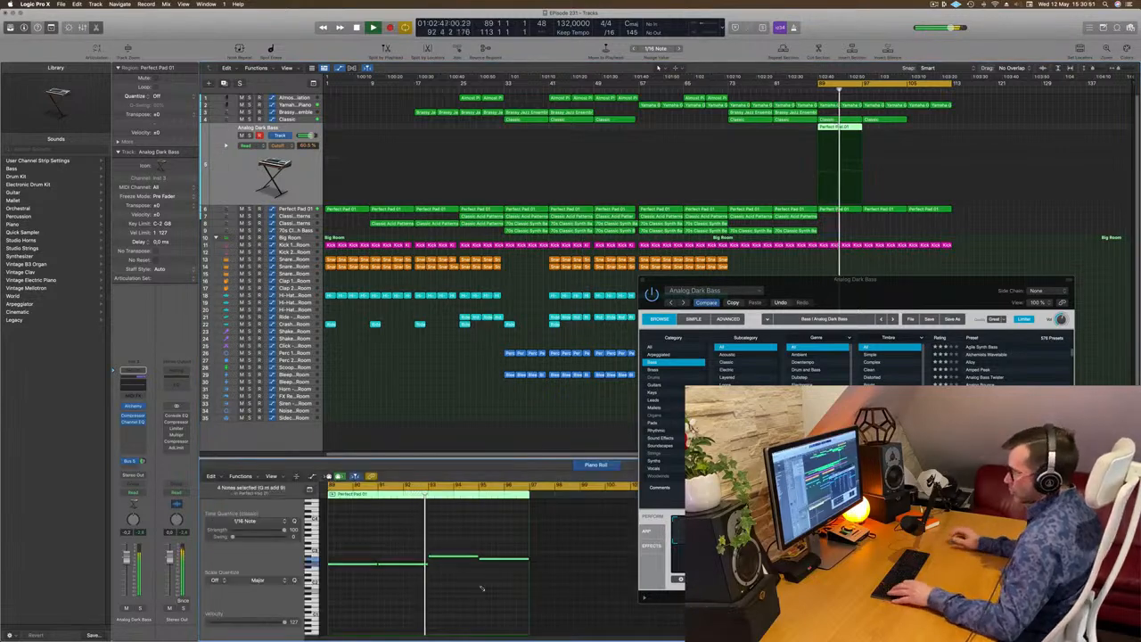
key(alt+shift+Down)
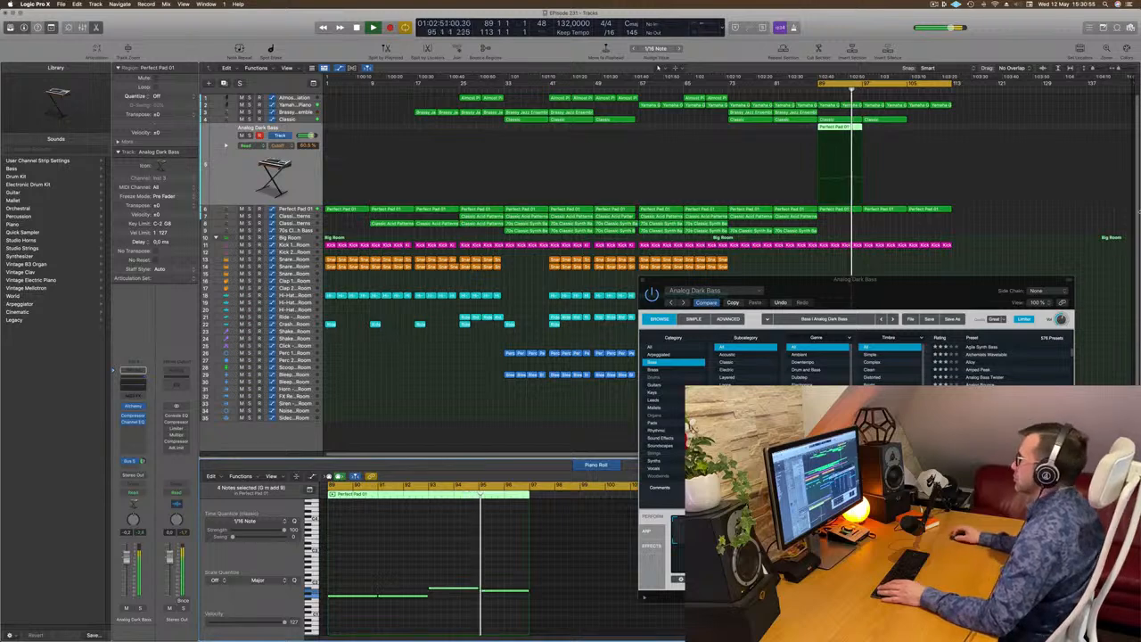
- Audition Analog Dark Bass snapshots including Wobble and Crunchy Fifth, return to Sub and close Alchemy
drag(666, 279, 560, 330)
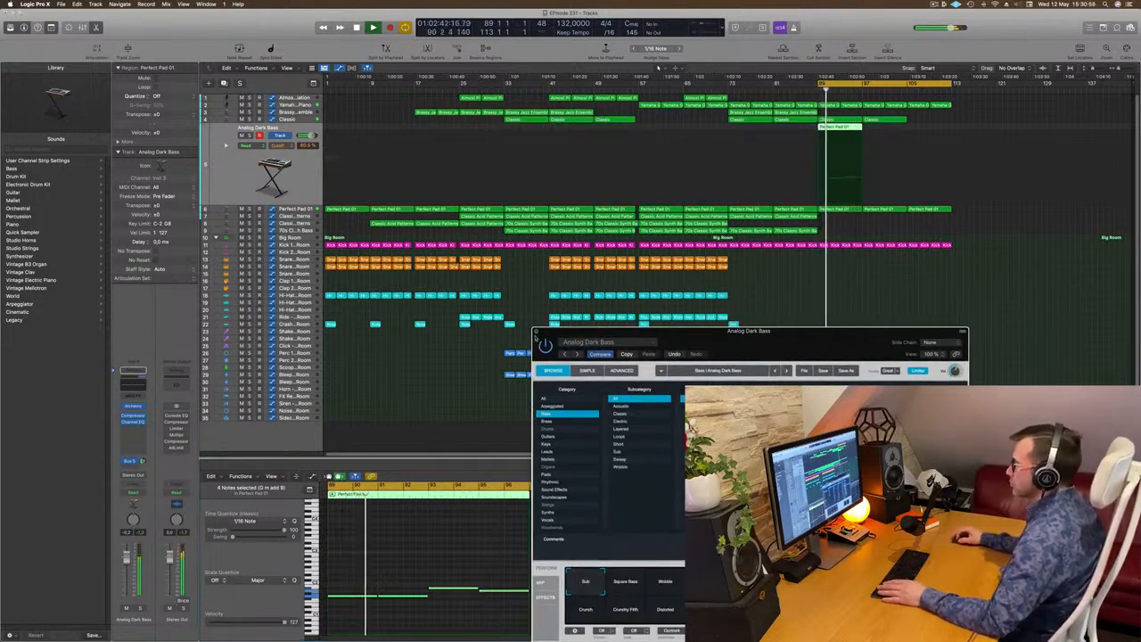
click(637, 589)
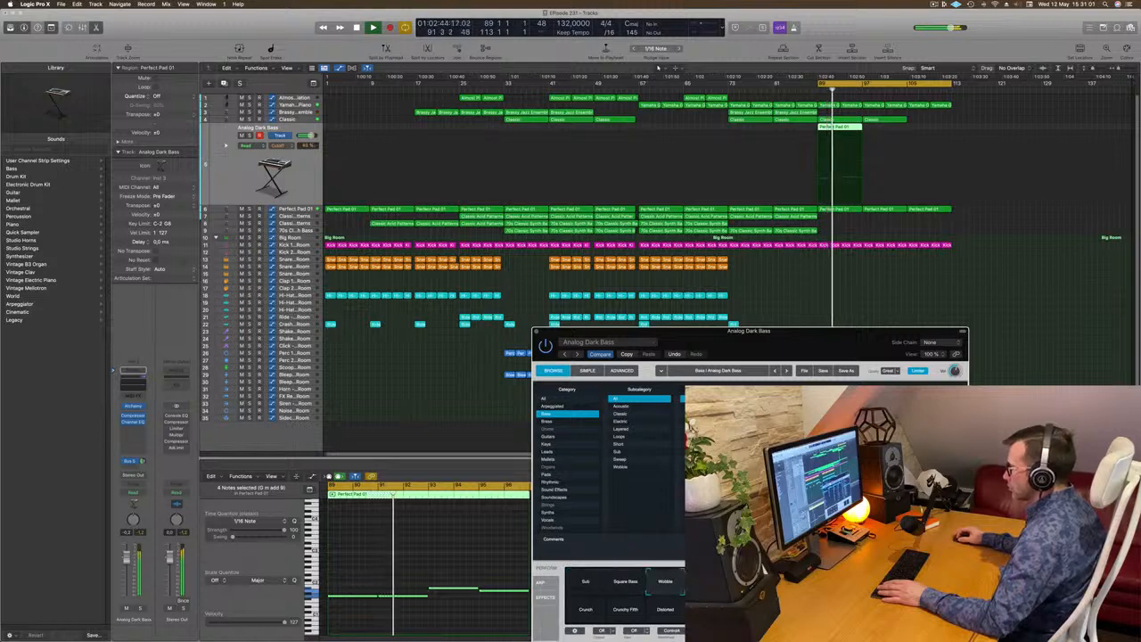
click(642, 614)
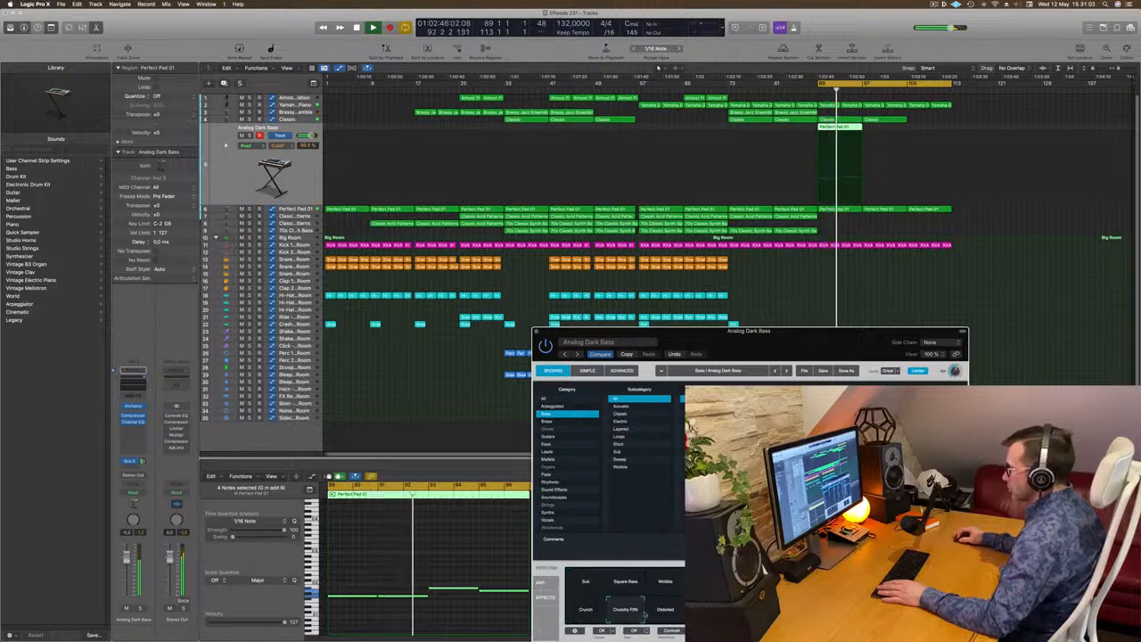
click(667, 614)
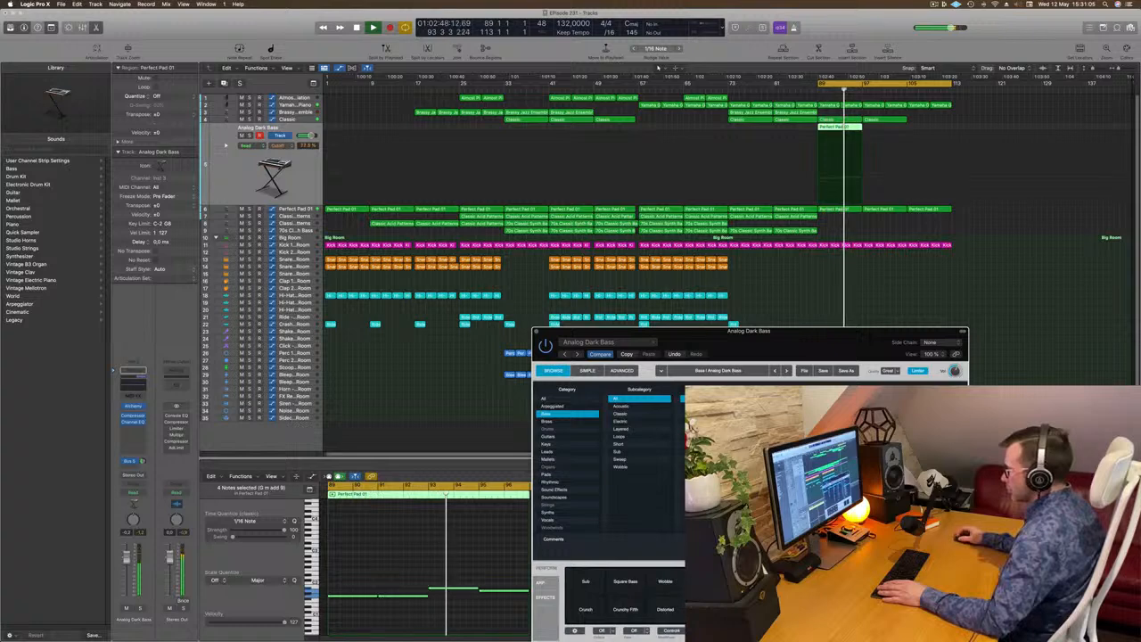
click(579, 585)
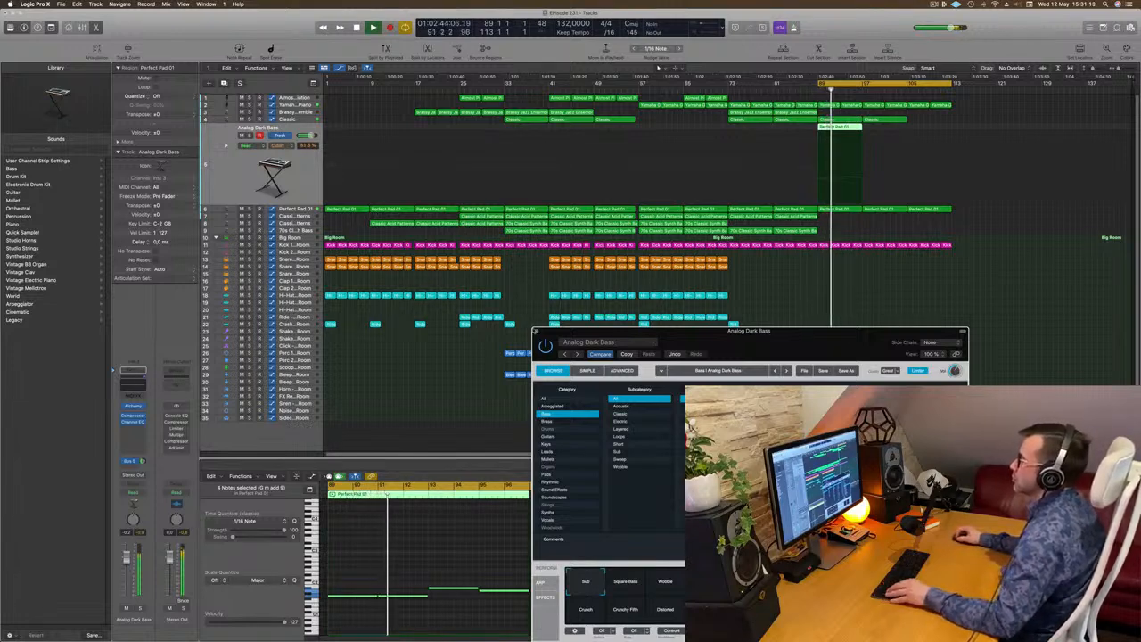
click(536, 331)
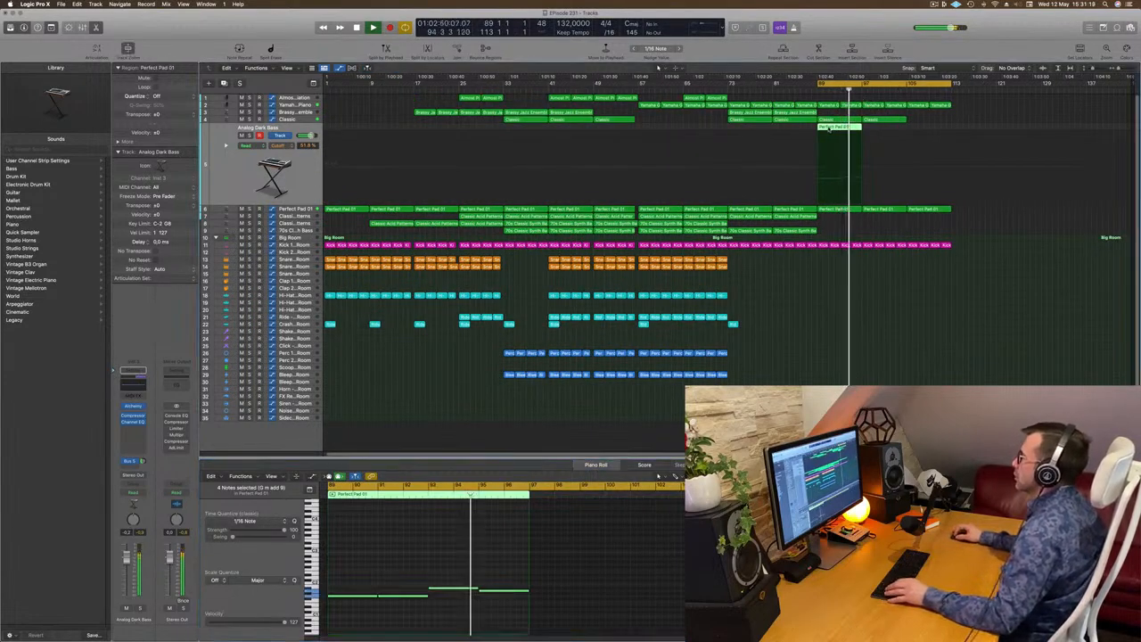
- Move the Perfect Pad 01 region on the Analog Dark Bass track to bar 97 and copy the Classic region to bar 105
drag(829, 132, 876, 132)
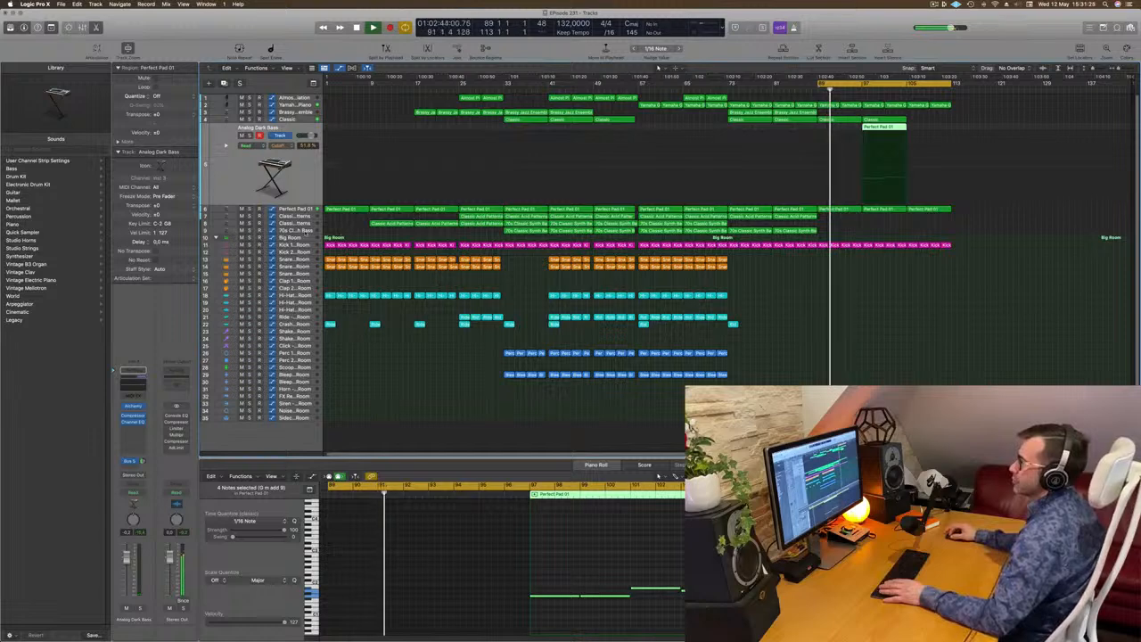
click(305, 230)
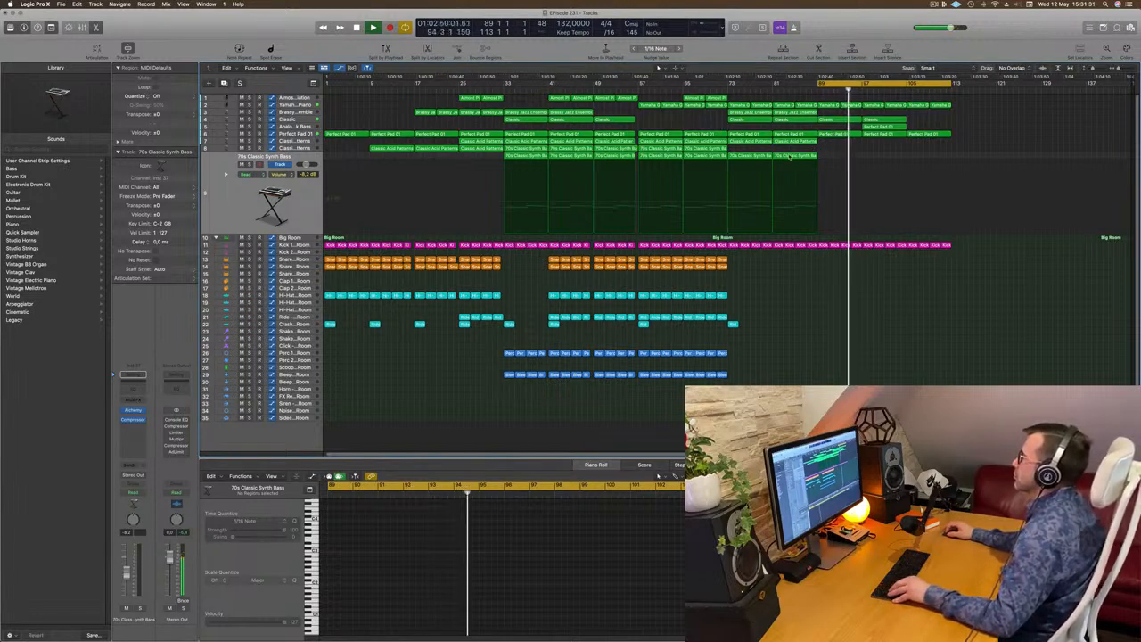
click(886, 120)
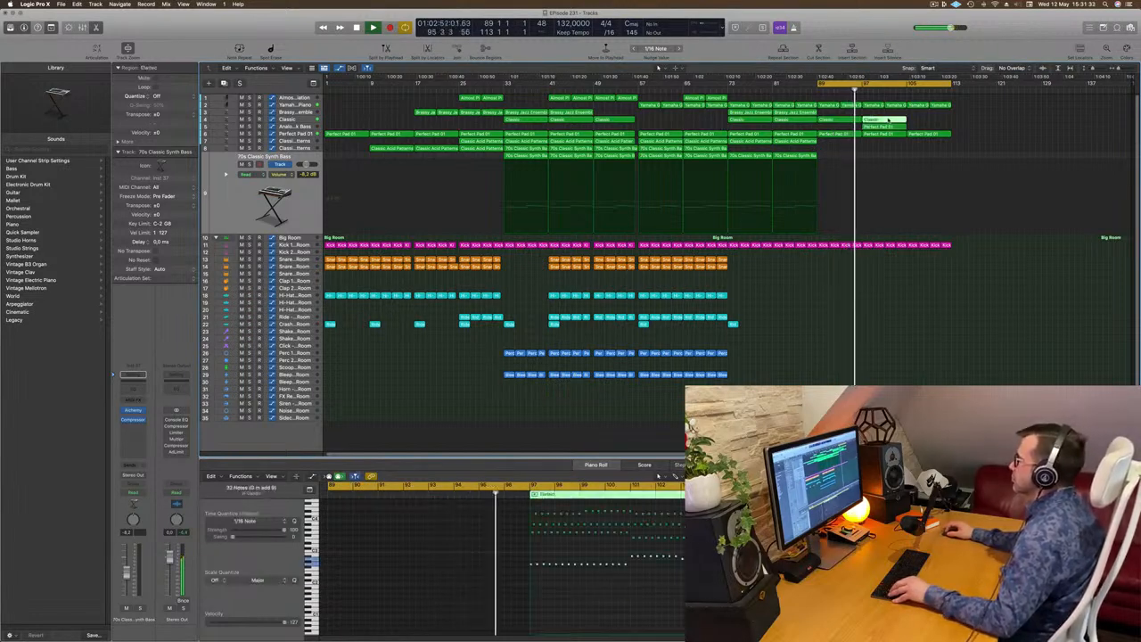
mouse_move(888, 119)
mouse_down()
mouse_move(928, 121)
mouse_move(903, 123)
mouse_up()
click(890, 119)
click(890, 127)
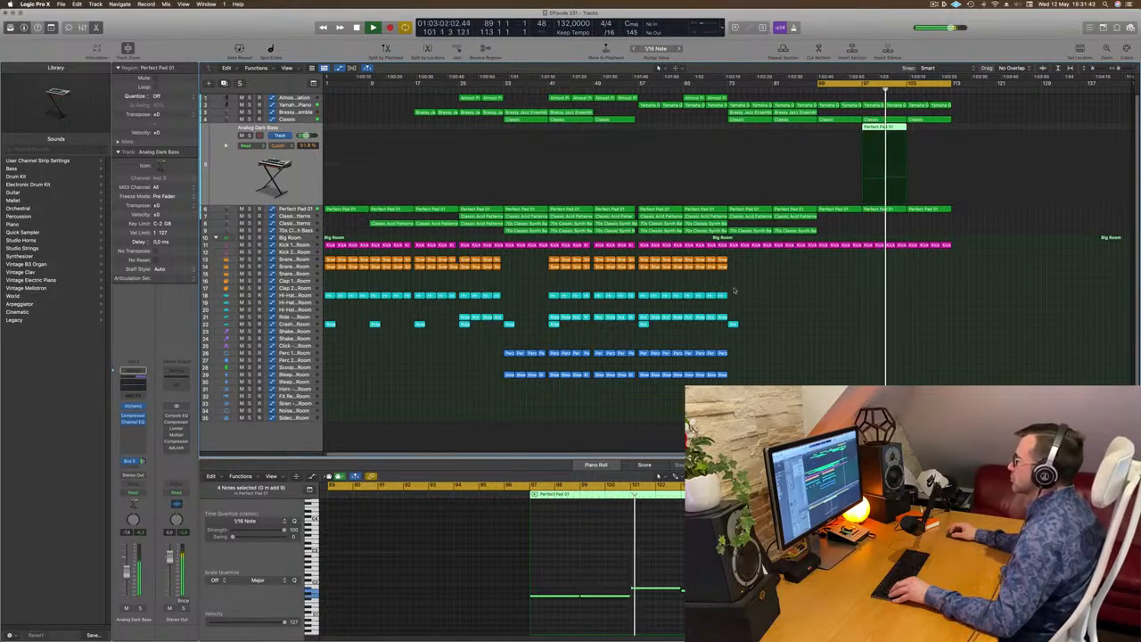
- Copy four Snare 1 regions to bar 105 and raise their copied automation to a flat 100%
click(711, 270)
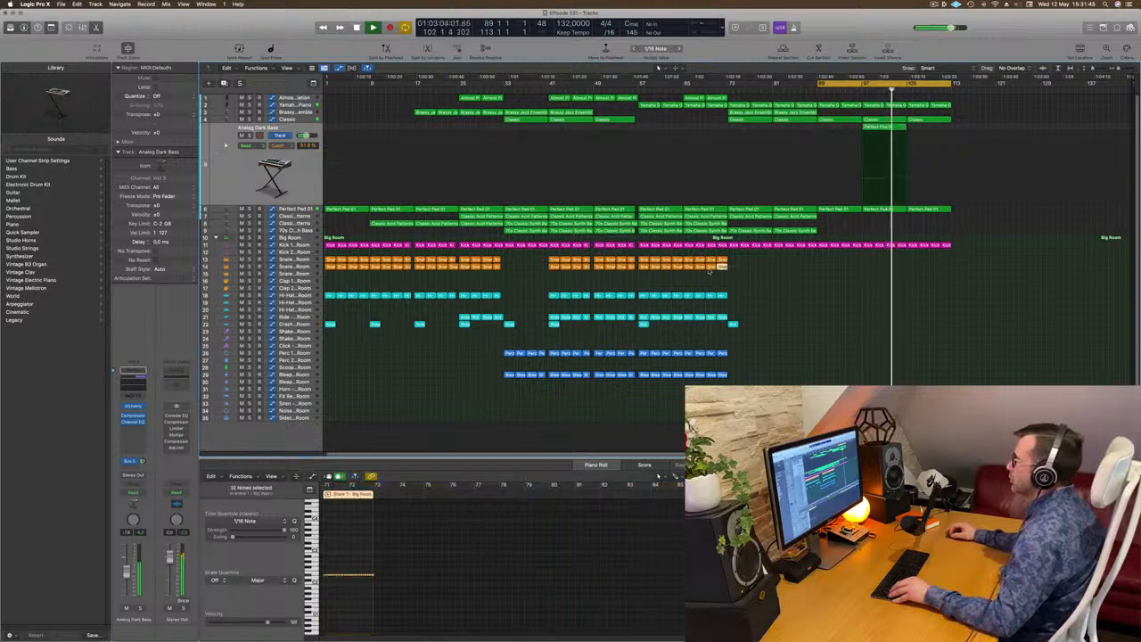
drag(711, 272, 916, 273)
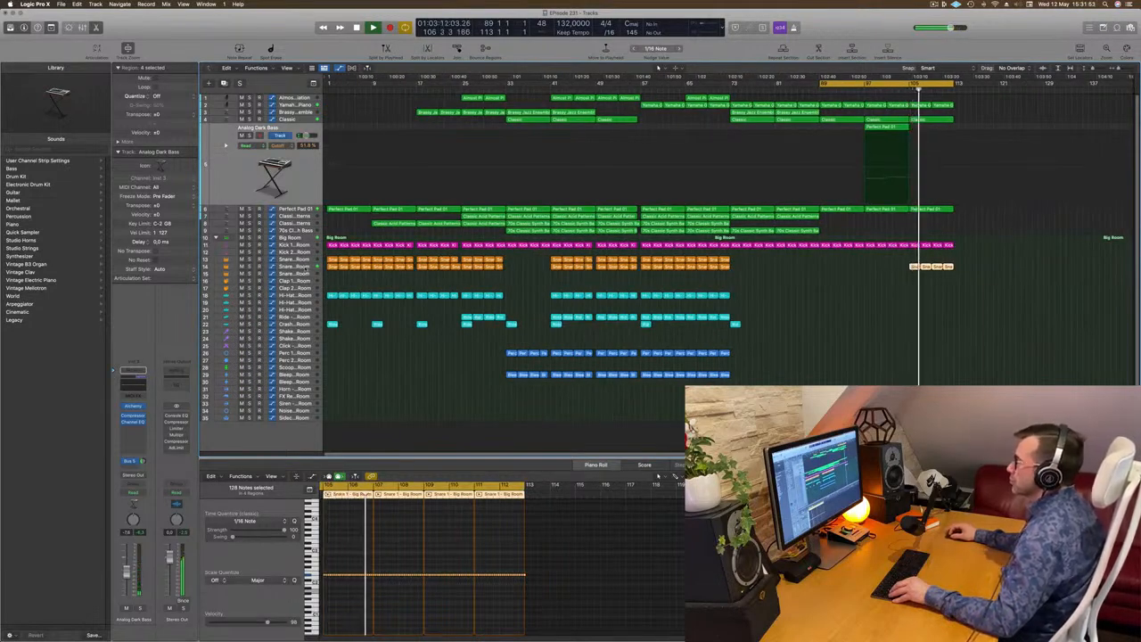
click(928, 268)
click(897, 89)
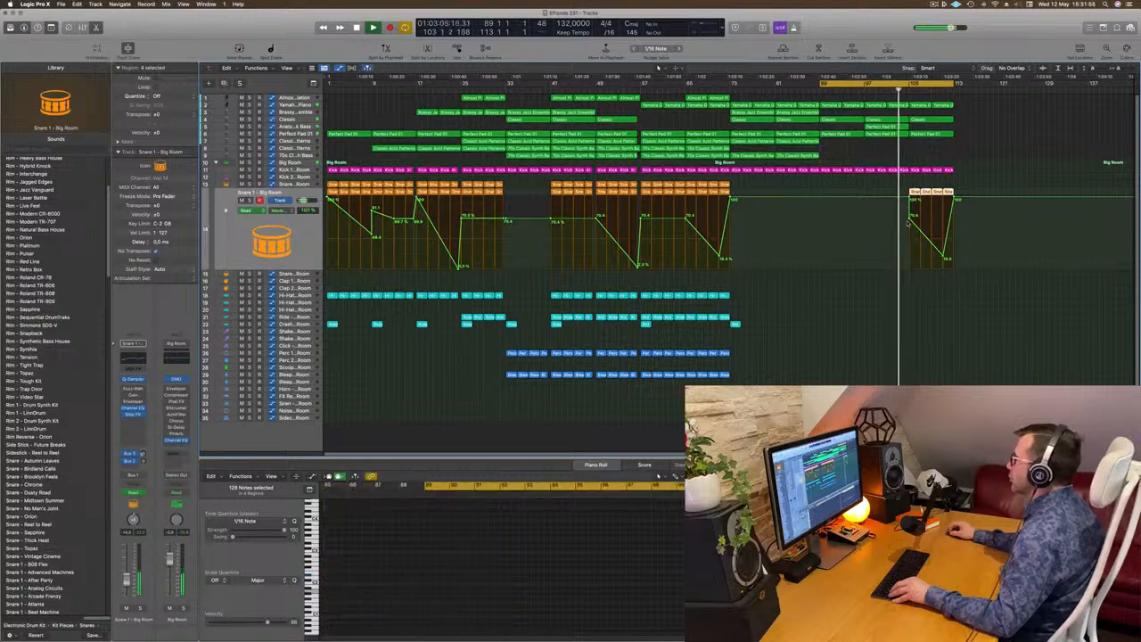
drag(910, 220, 909, 198)
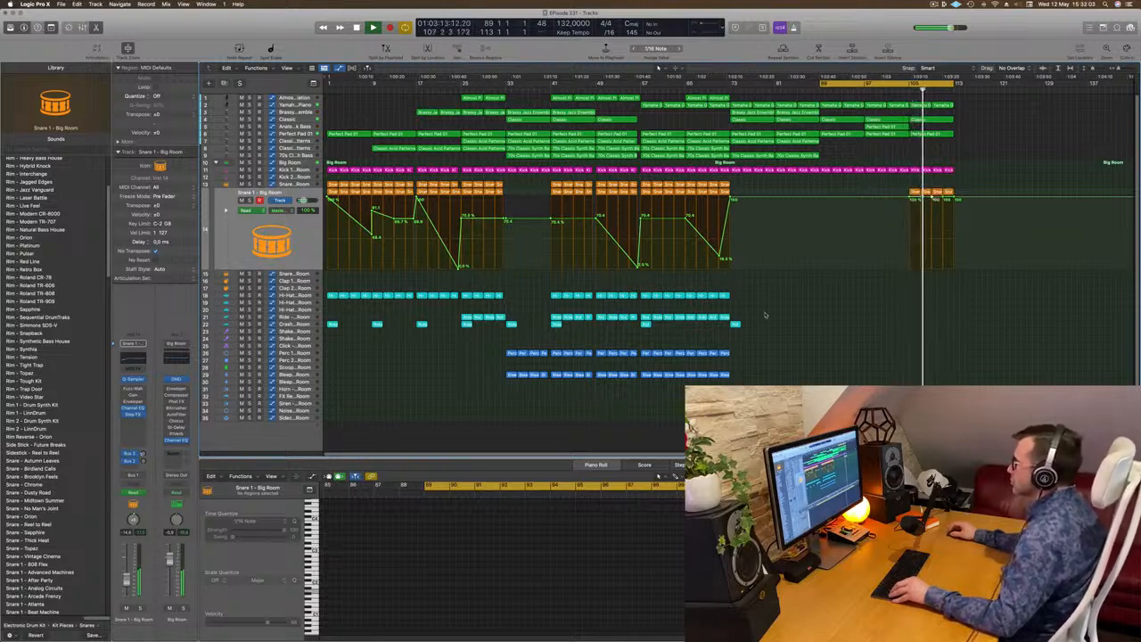
- Copy two hi-hat regions to bar 109 and the Analog Dark Bass region to bar 105
drag(714, 297, 939, 296)
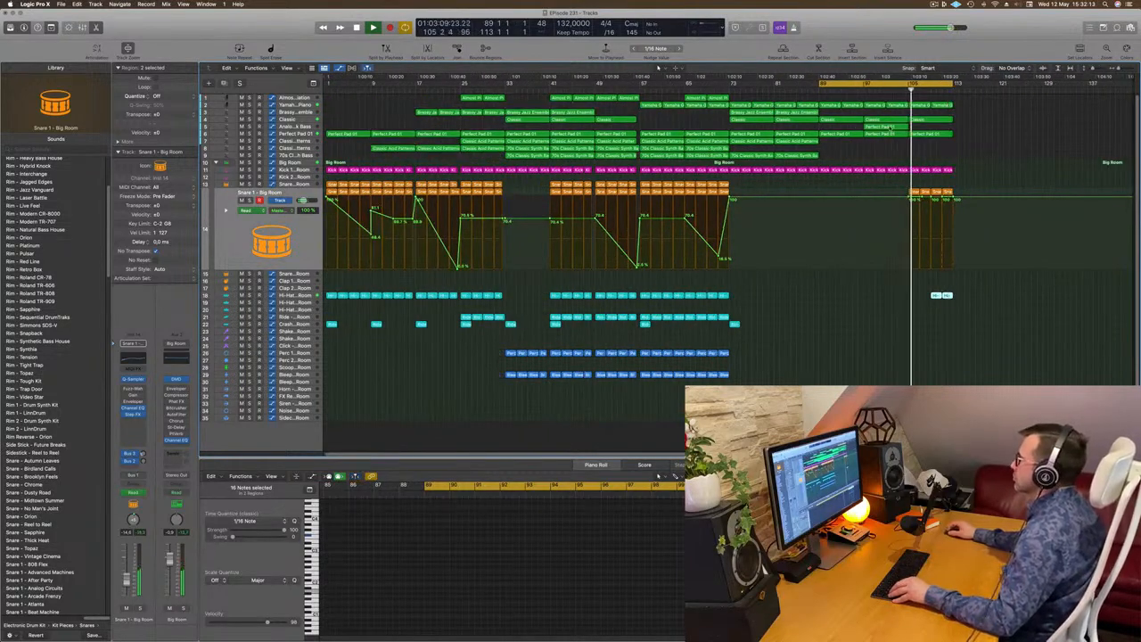
drag(892, 128, 924, 128)
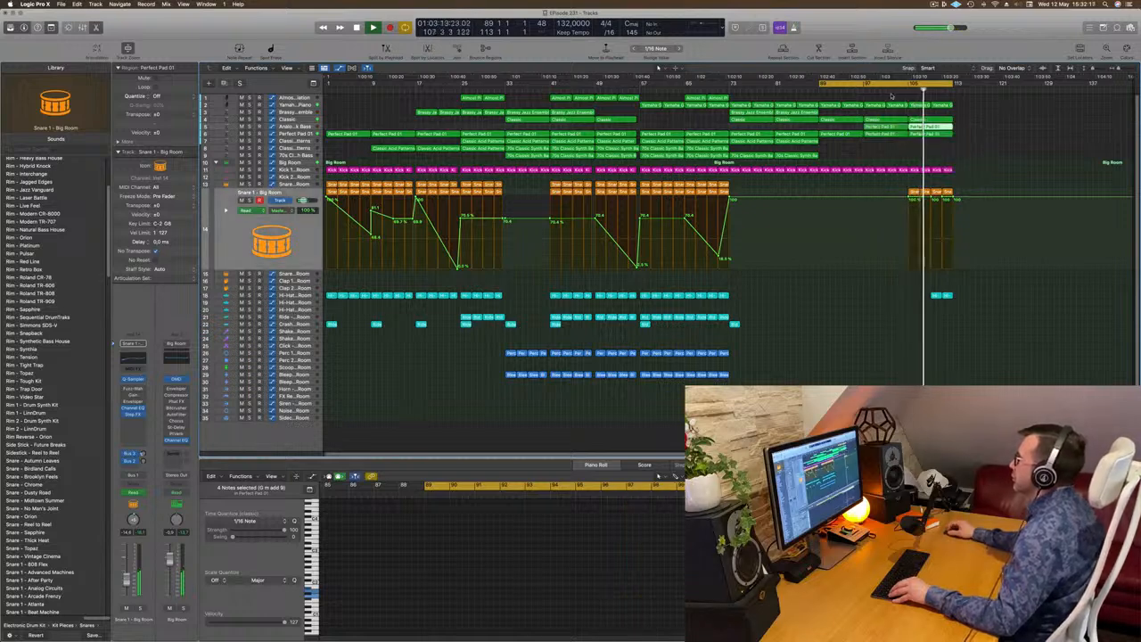
- Set the cycle range to start at bar 97 and play the new section
drag(818, 86, 865, 86)
key(space)
key(space)
click(897, 156)
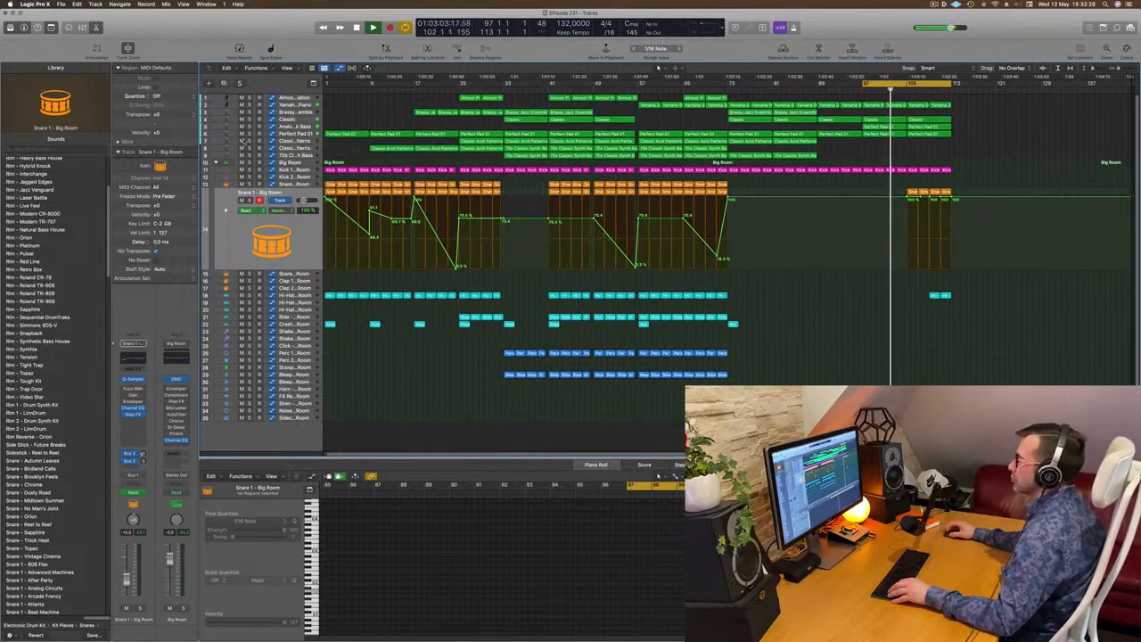
- Ramp the Classic track's filter frequency automation upward from bar 105 to bar 113
click(927, 119)
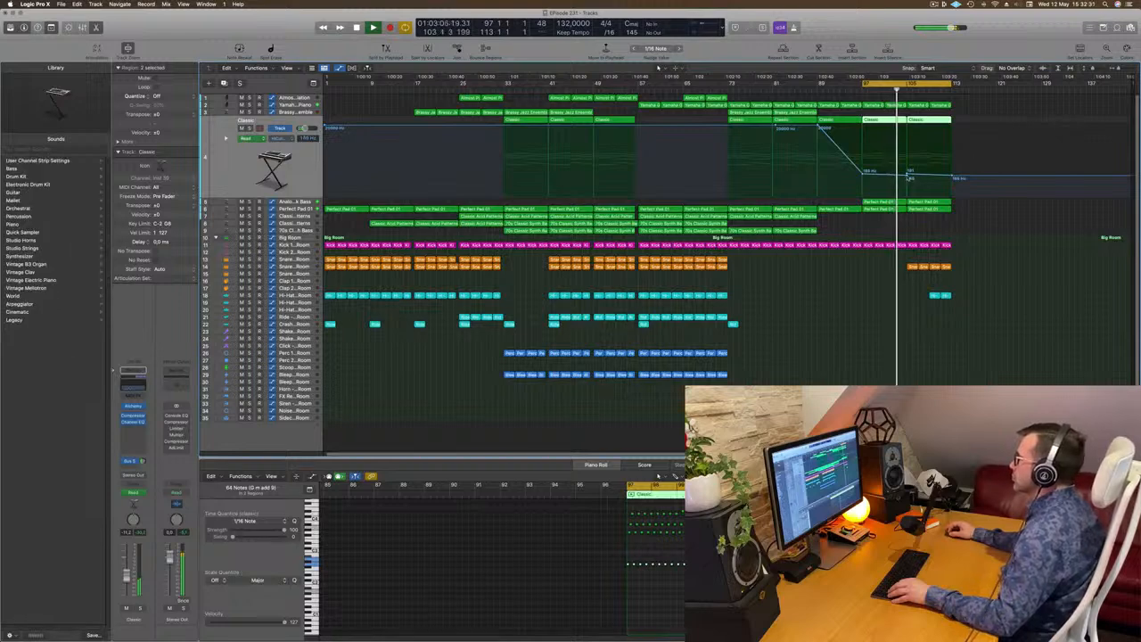
click(908, 177)
drag(908, 175, 955, 135)
- Set the cycle range to bars 105 to 113 and repeat that section four times
click(911, 85)
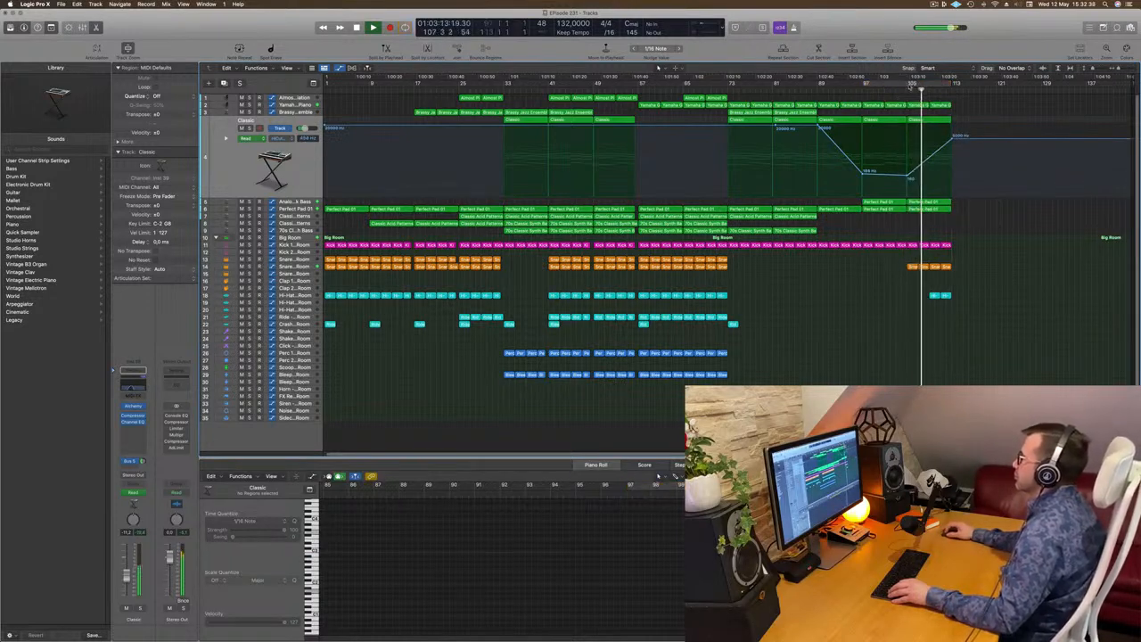
drag(913, 86, 949, 88)
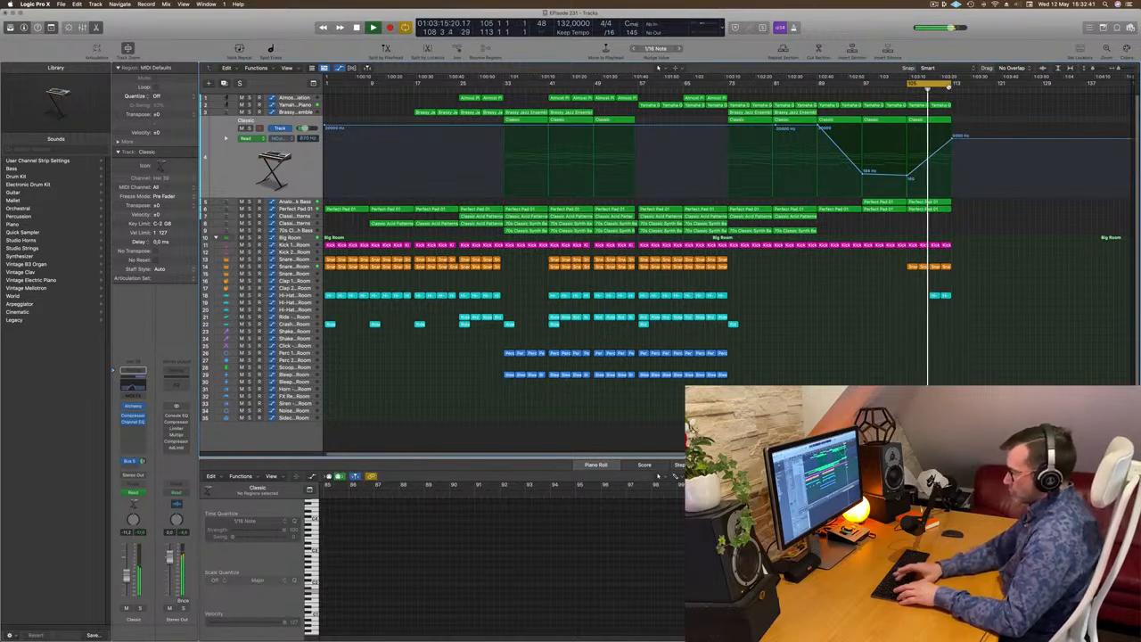
key(ctrl+super+r)
key(ctrl+super+r)
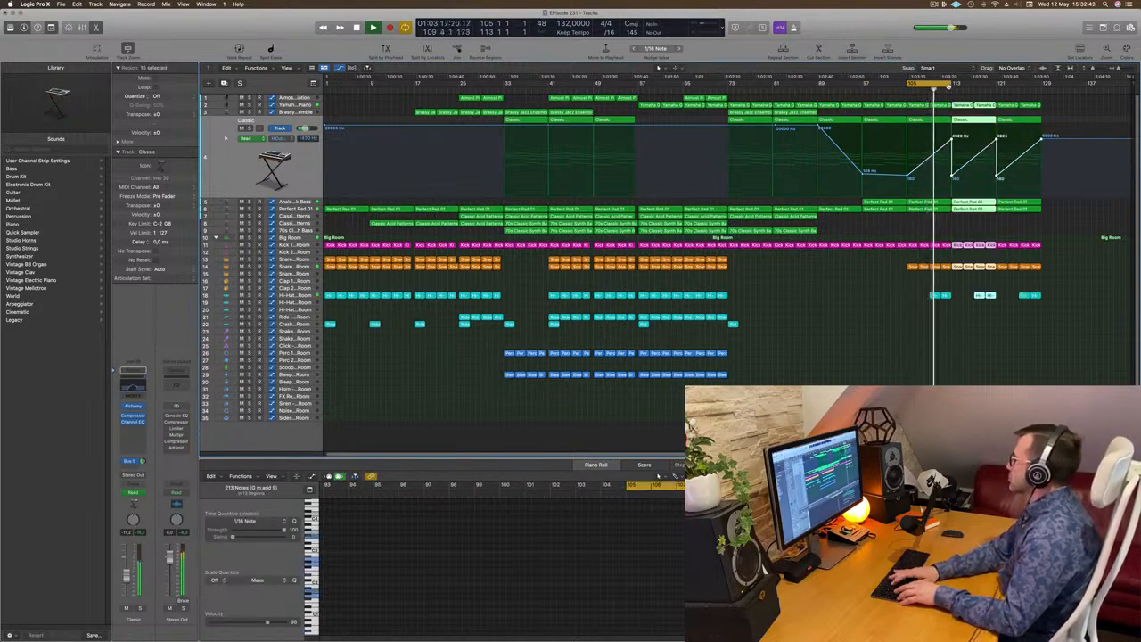
key(ctrl+super+r)
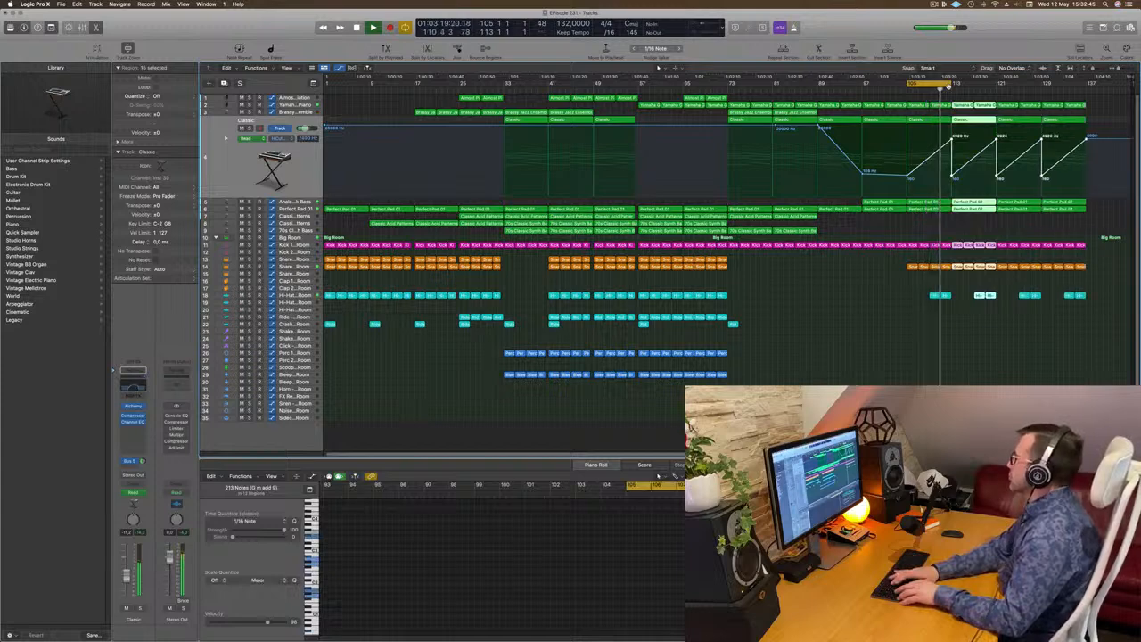
key(ctrl+super+r)
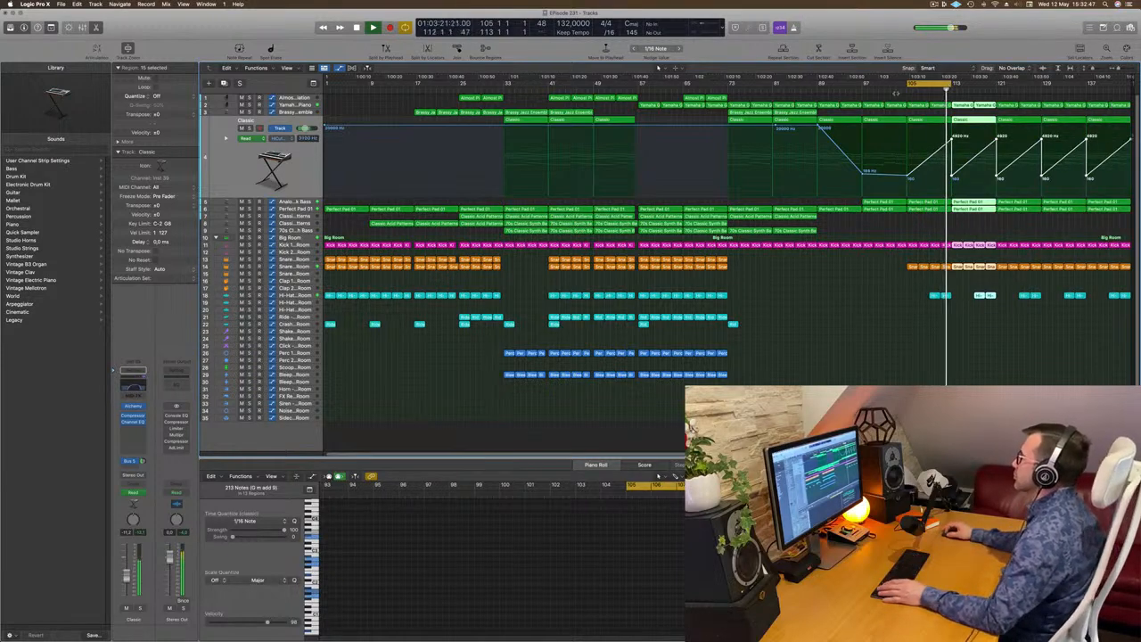
- Reshape the Snare 1 automation to fall from 100% at bar 105 to a low point just before bar 113
click(905, 221)
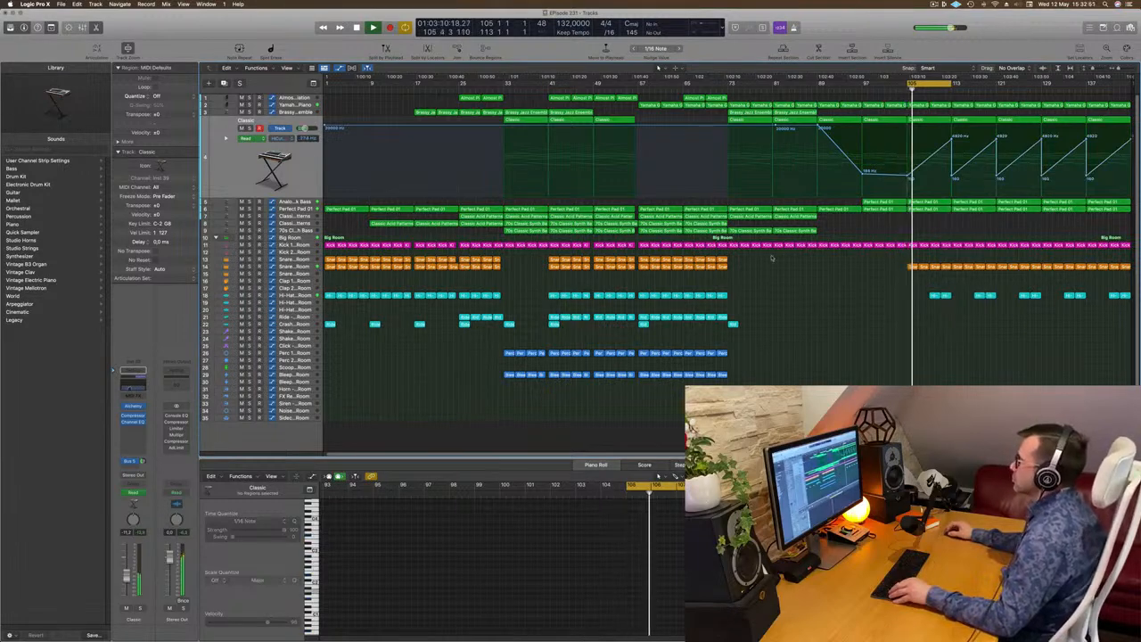
click(295, 268)
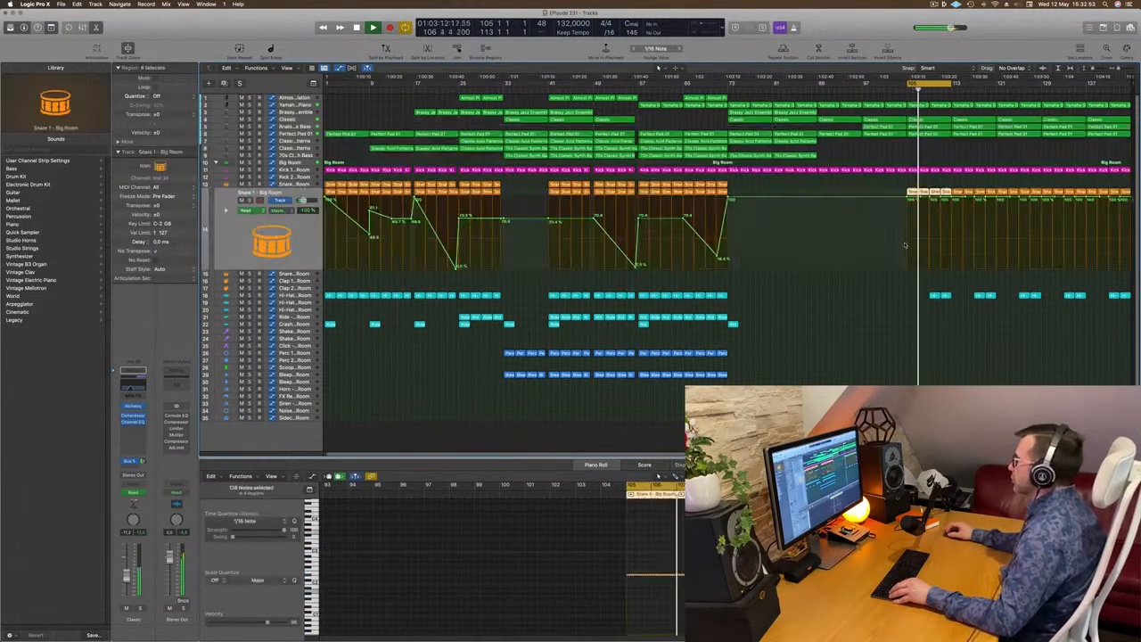
click(918, 196)
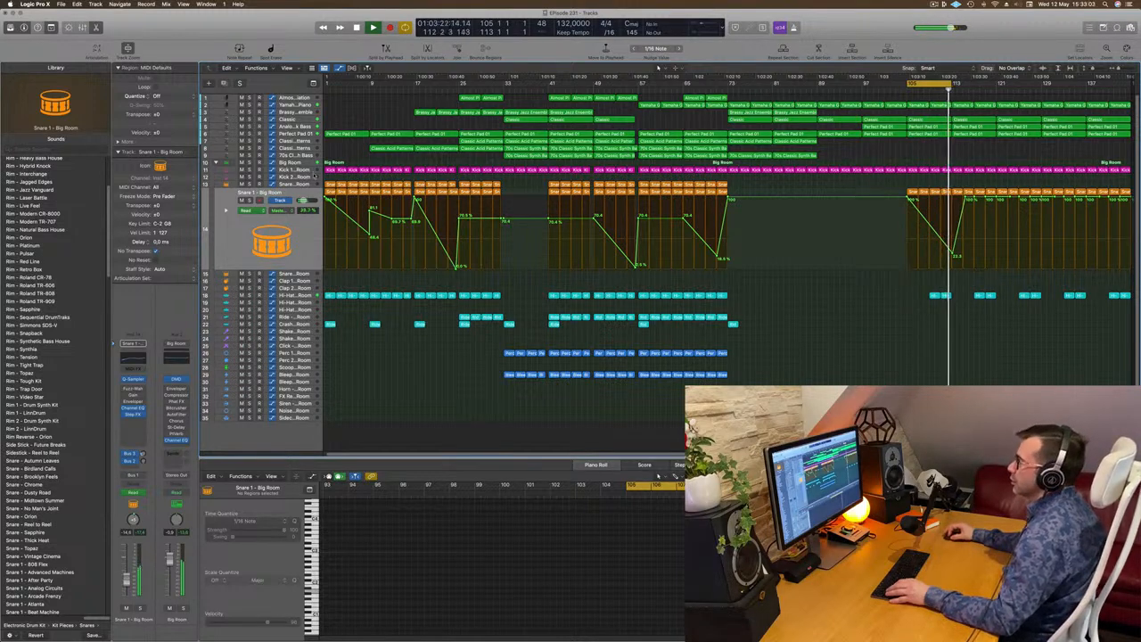
- Raise the Kick 1 volume automation to about -2.8 dB from bar 113 to bar 121 and extend the cycle range to bar 121
click(312, 170)
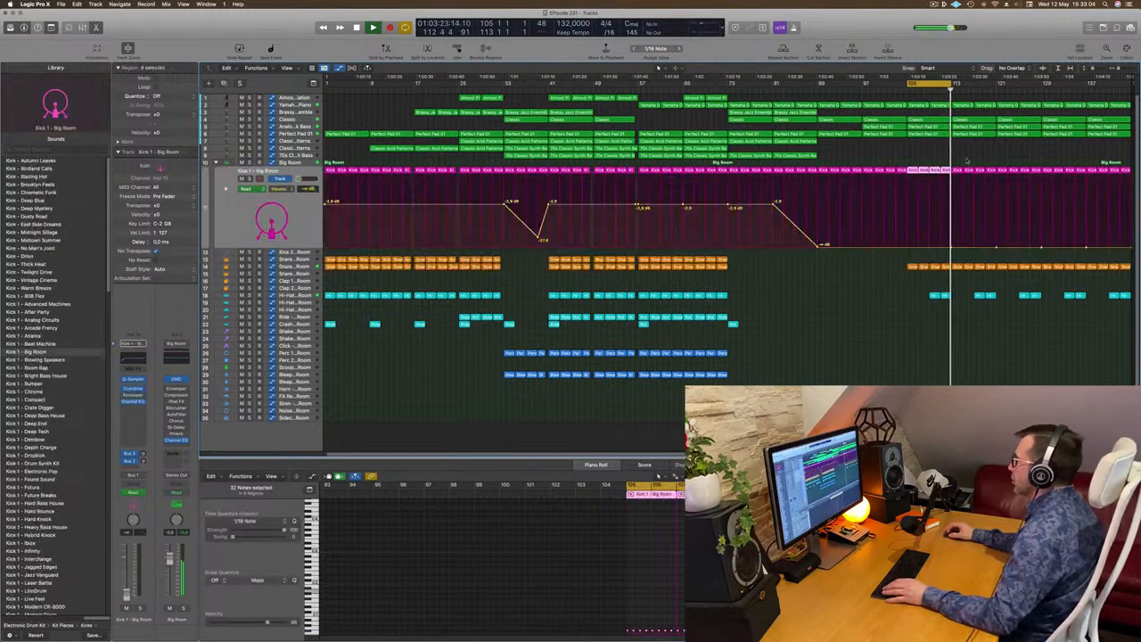
click(953, 249)
drag(953, 246, 955, 208)
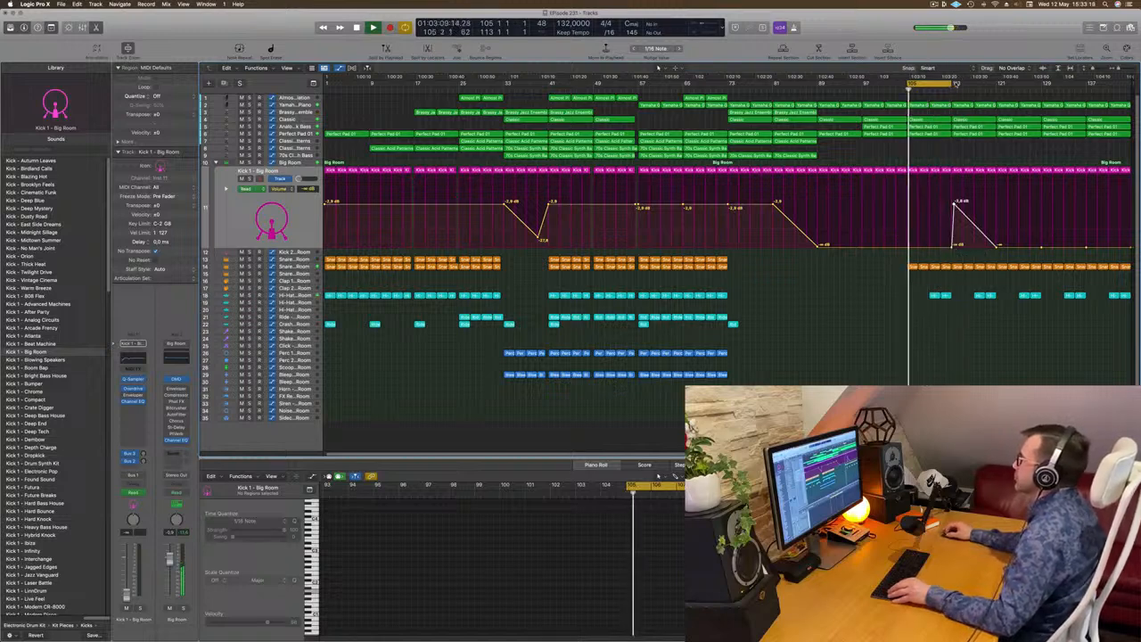
drag(951, 83, 1000, 84)
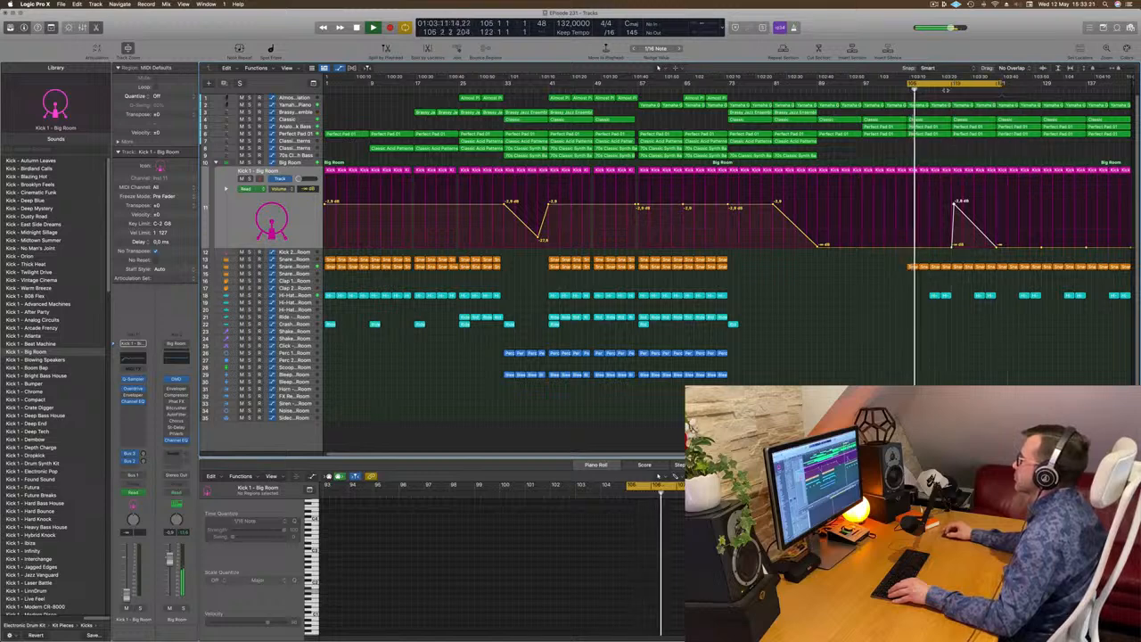
click(947, 89)
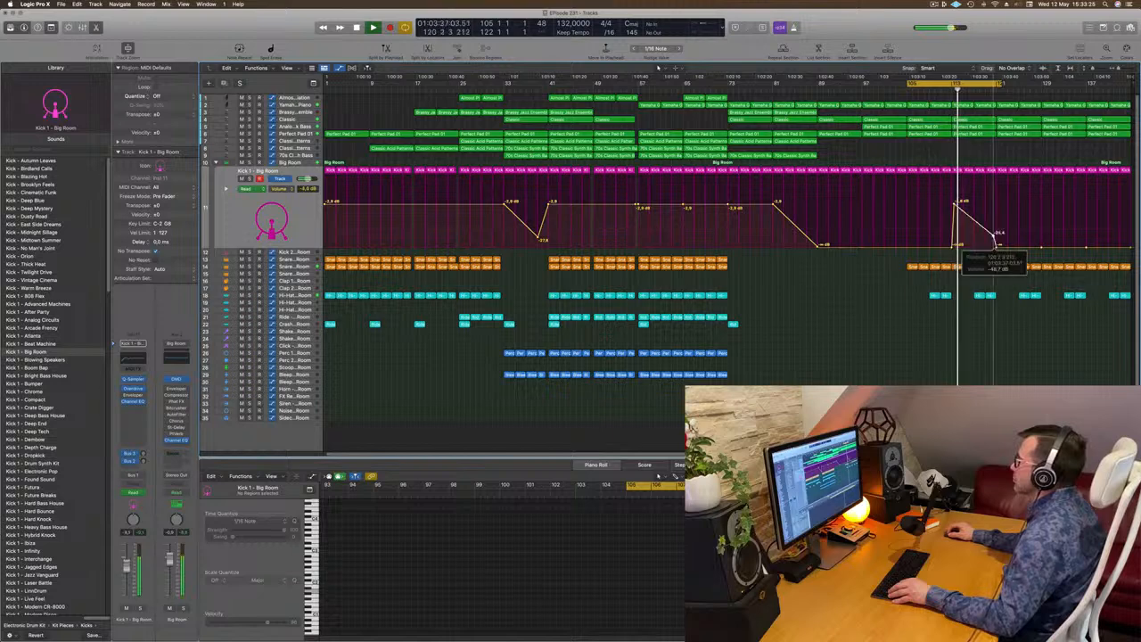
drag(997, 236, 1000, 203)
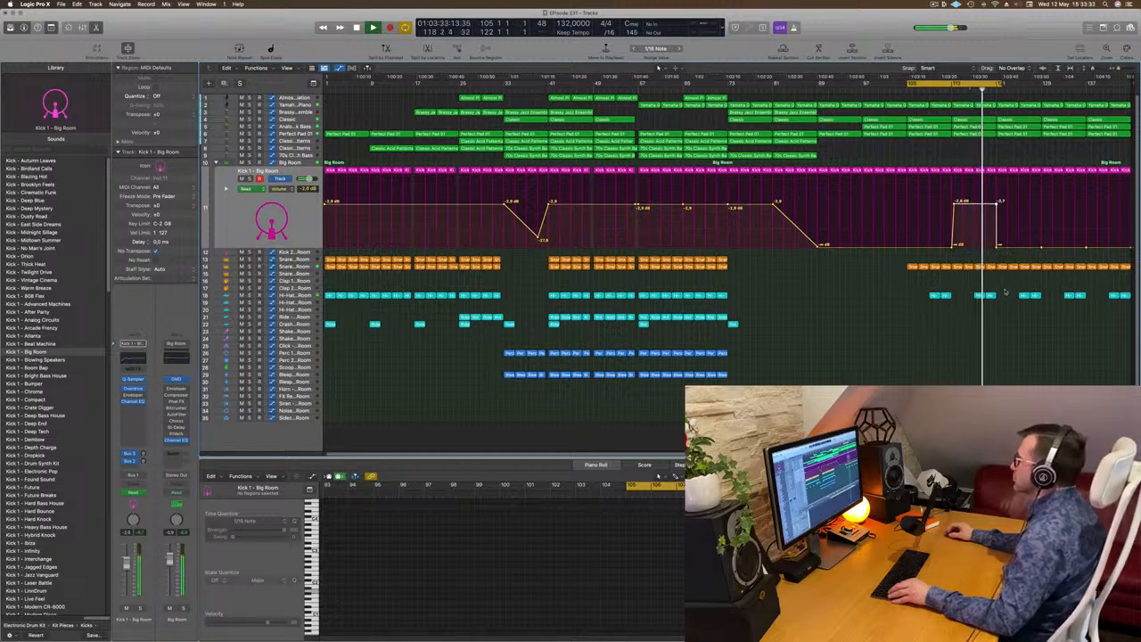
- Reshape the Perfect Pad 01 cutoff automation so it rises to a peak at bar 113
drag(1001, 296, 979, 278)
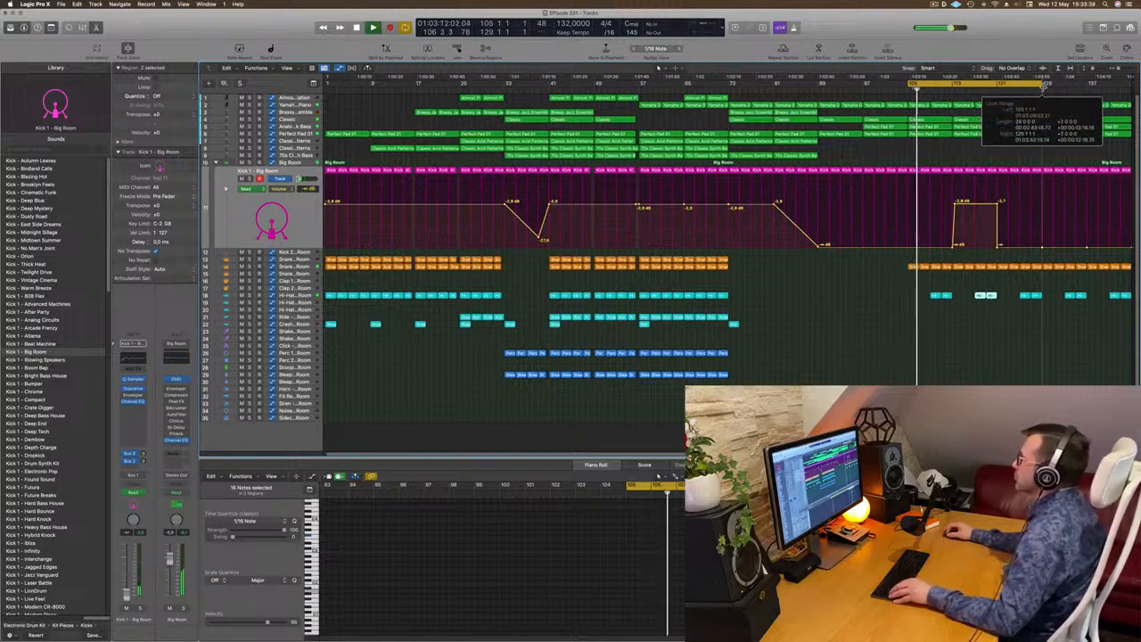
click(307, 127)
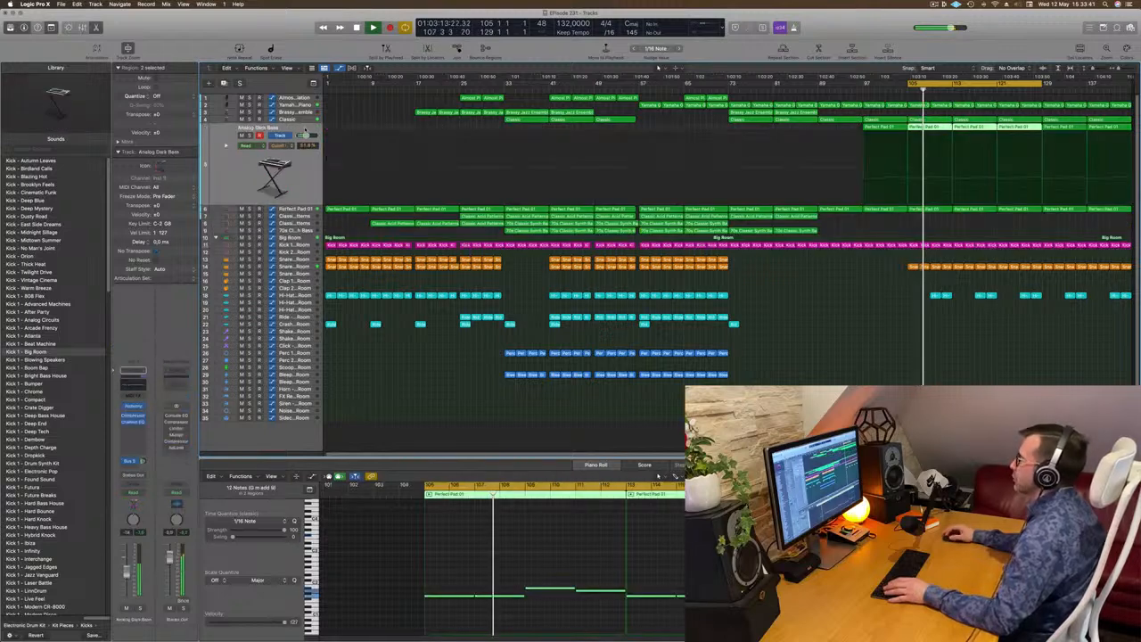
click(303, 210)
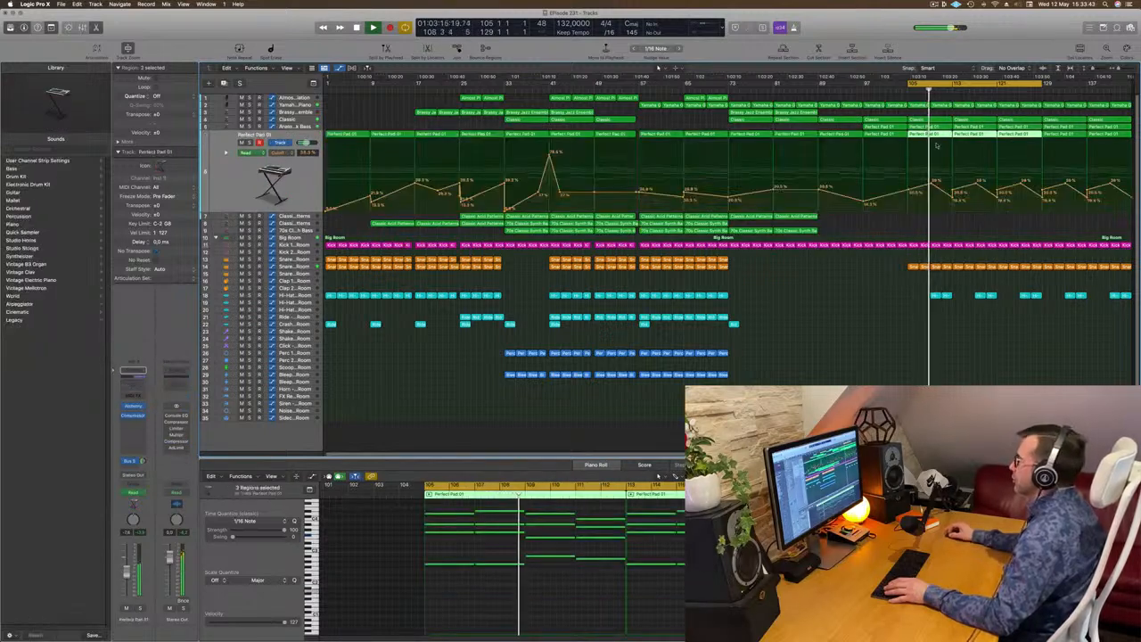
click(952, 195)
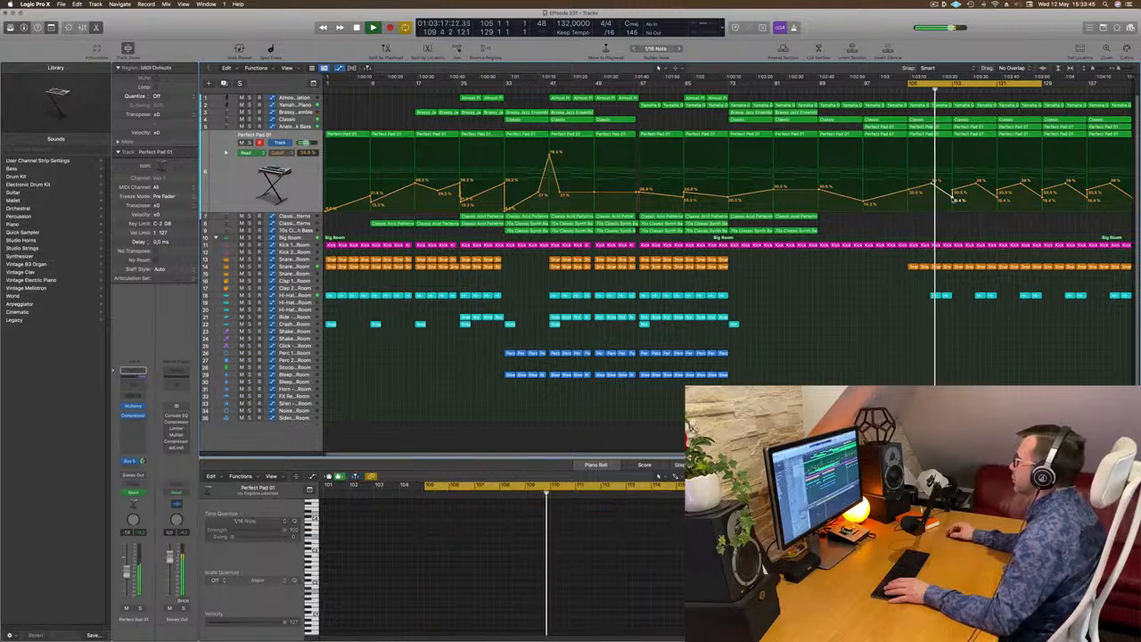
drag(952, 195, 953, 167)
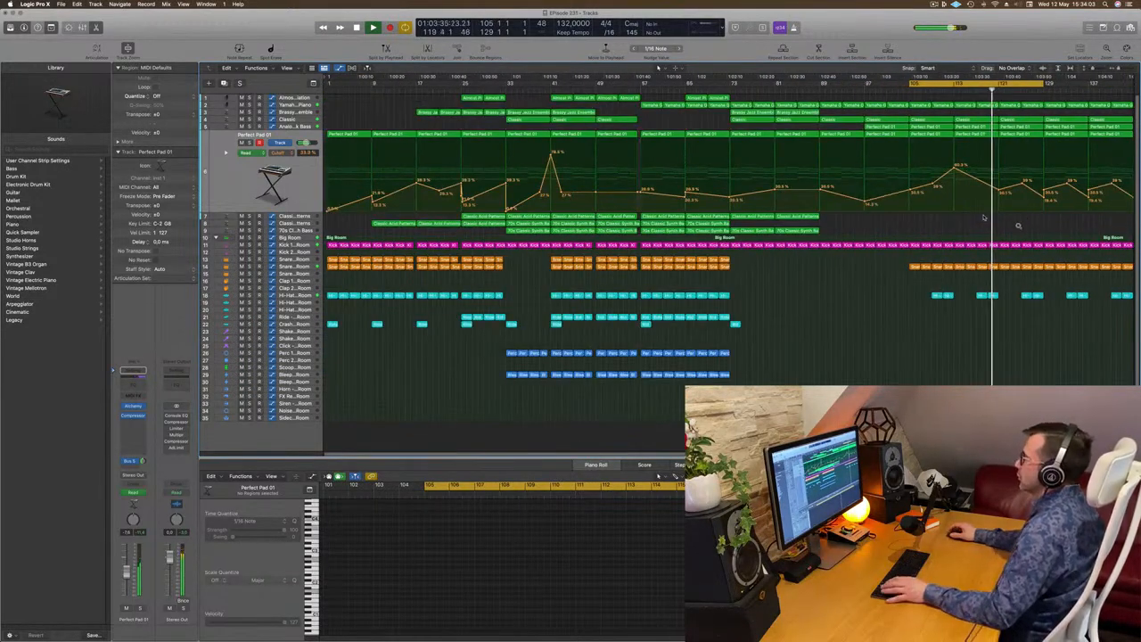
- Copy the two stacked 70s Classic Synth Bass regions from bar 65 to bar 121 and play from there
key(space)
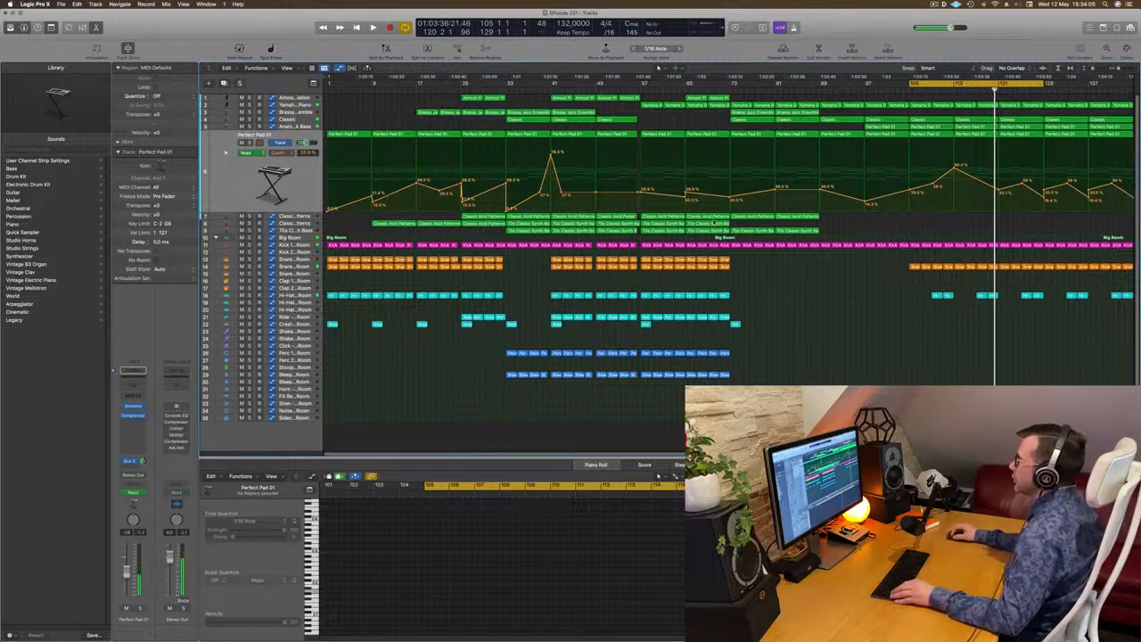
click(709, 224)
click(711, 232)
shift+click(709, 224)
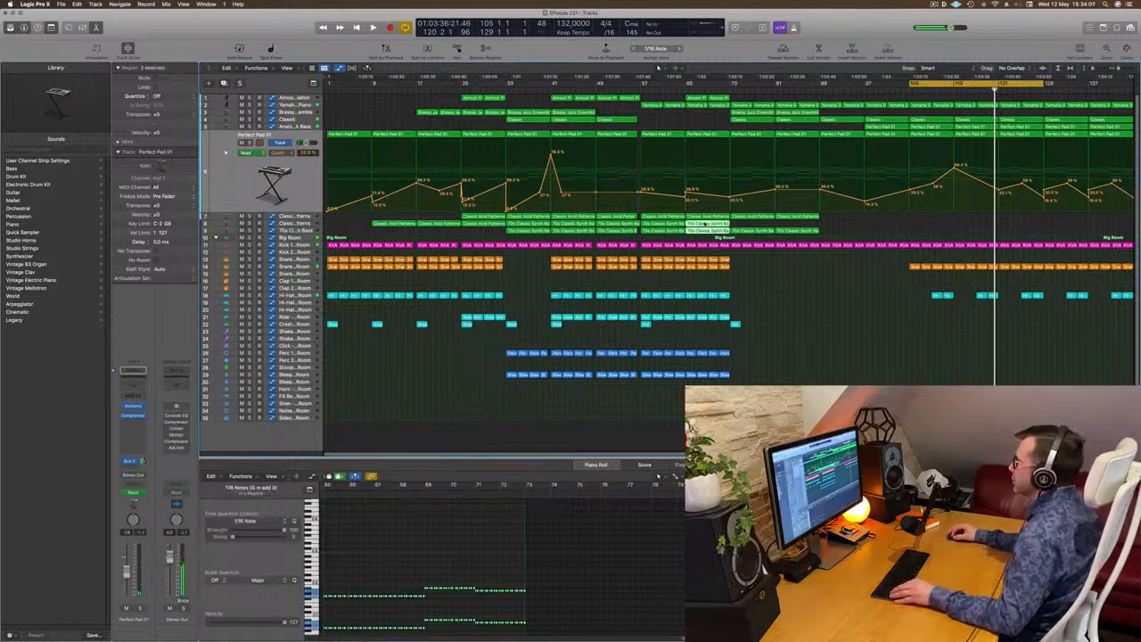
drag(706, 223, 1021, 227)
key(space)
click(993, 90)
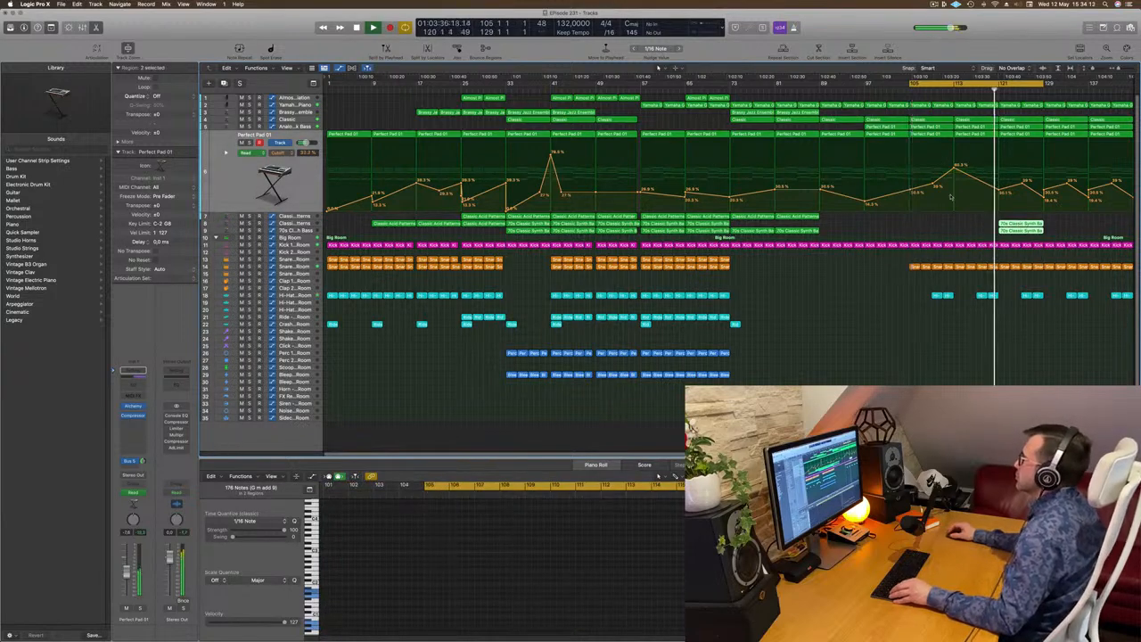
- Copy a Classic Acid Patterns region to bar 121 above the synth bass regions
scroll(957, 208, up, 5)
scroll(939, 215, down, 1)
scroll(935, 215, down, 4)
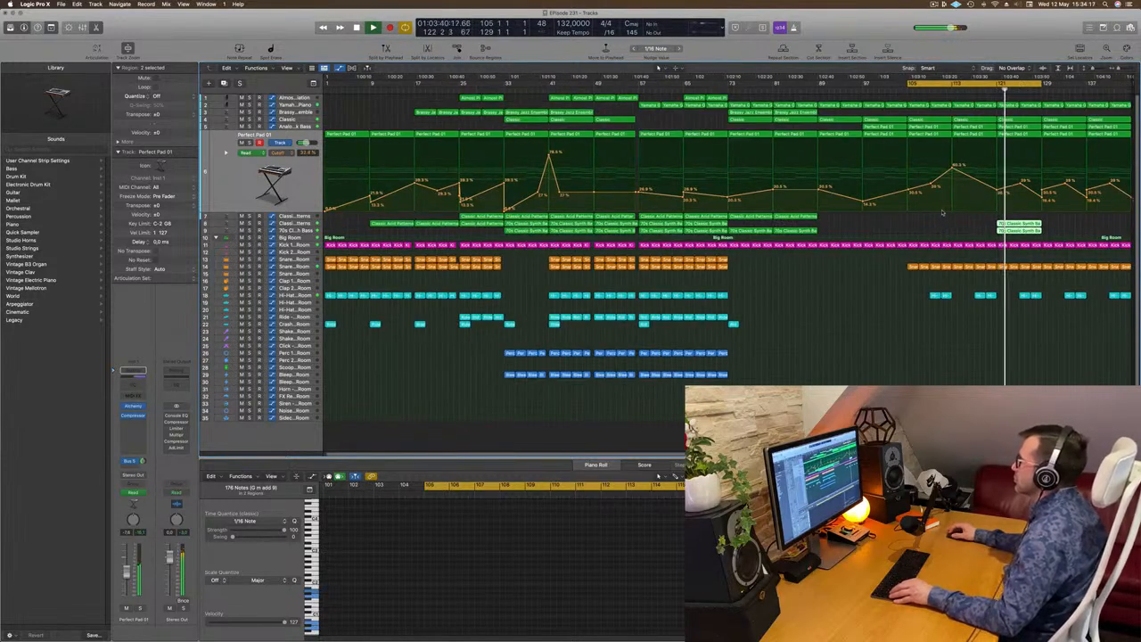
click(793, 217)
drag(909, 224, 986, 234)
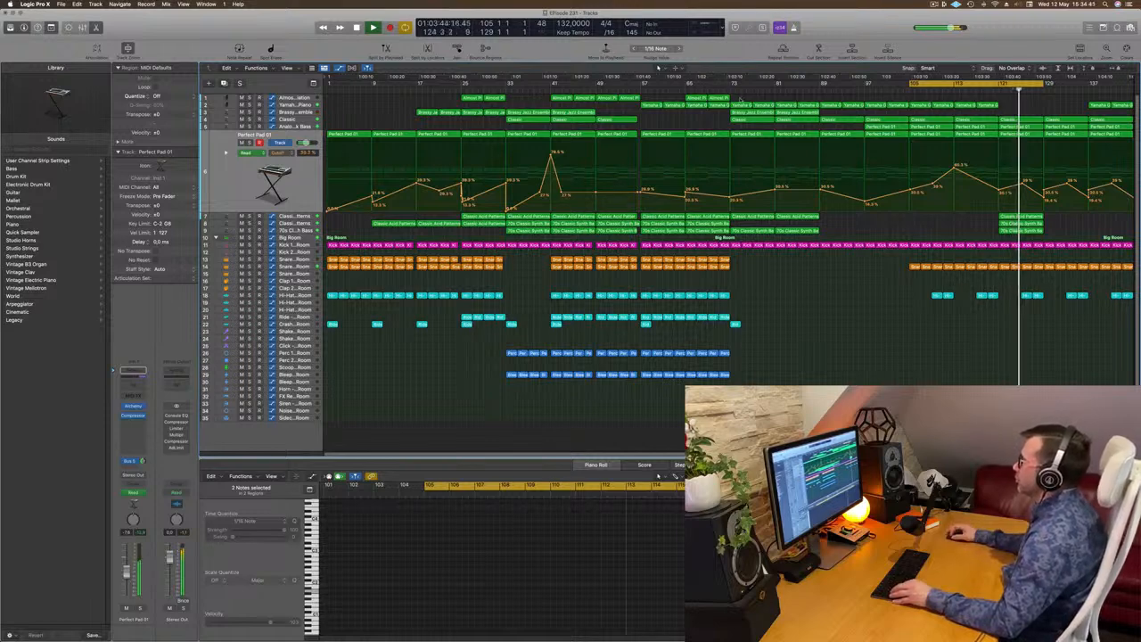
- Copy the Classic Acid Patterns region and the two synth bass regions below it from bar 121 to bar 129
click(708, 100)
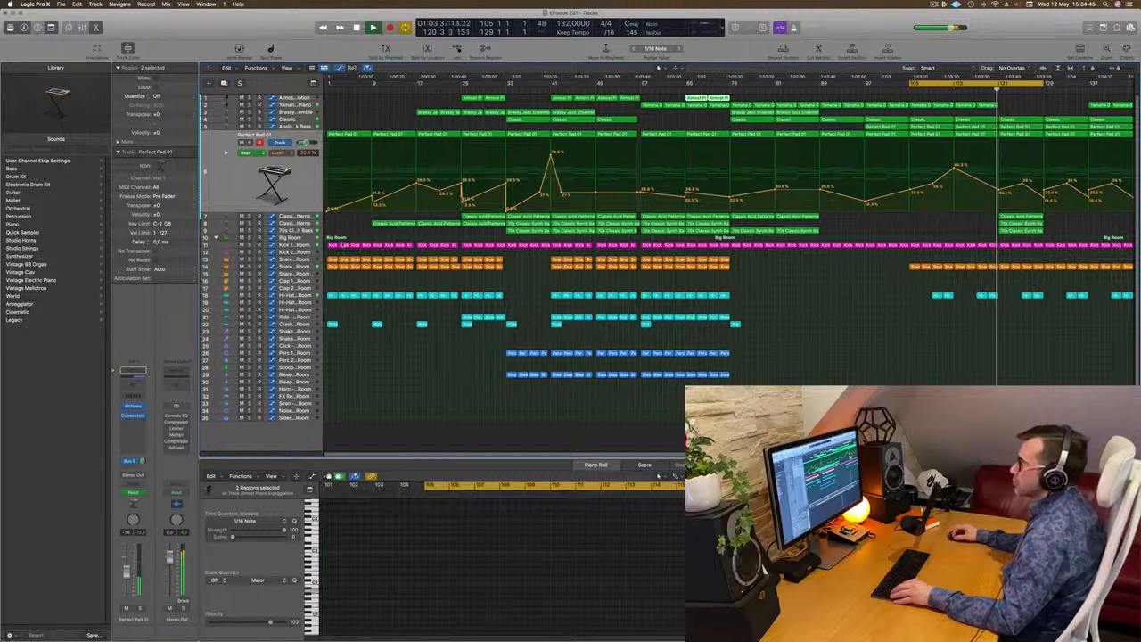
click(295, 245)
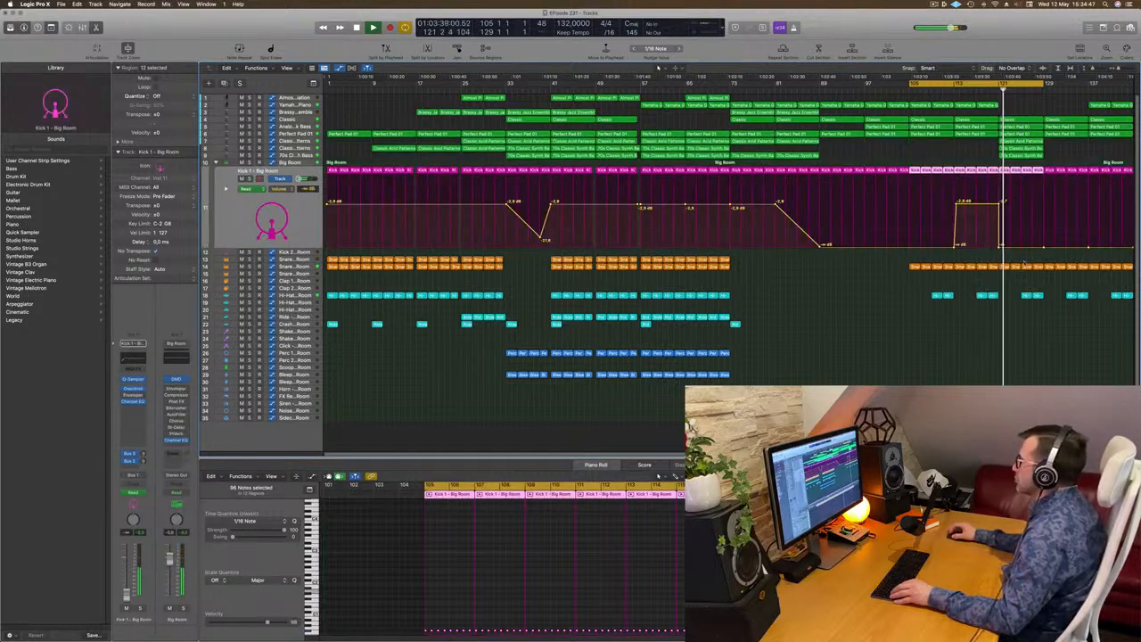
key(super+Right)
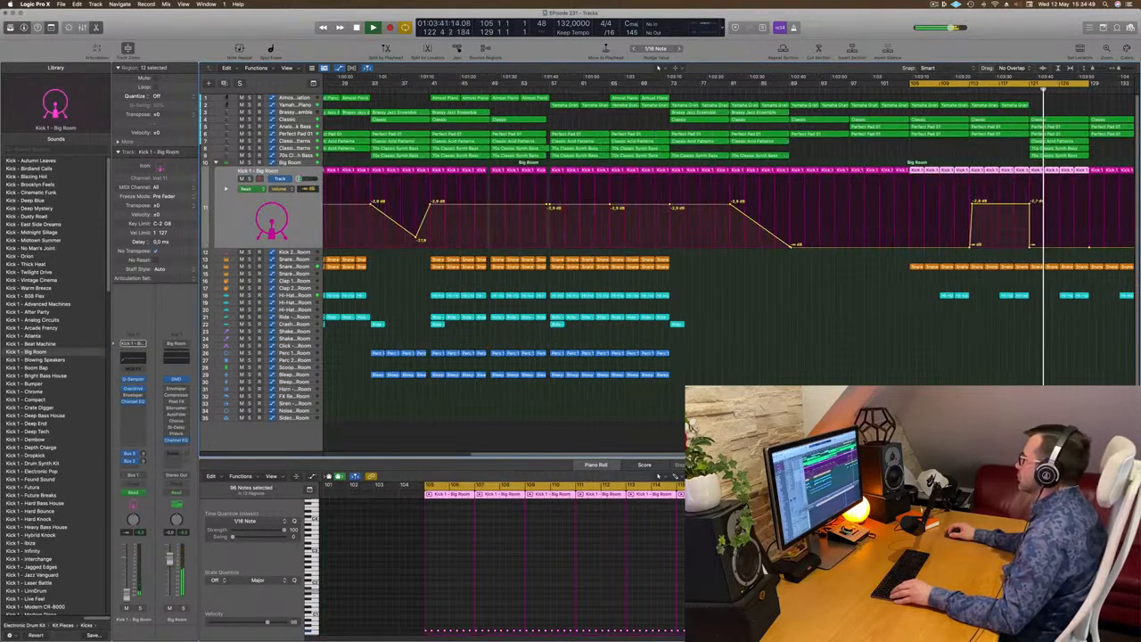
key(super+Left)
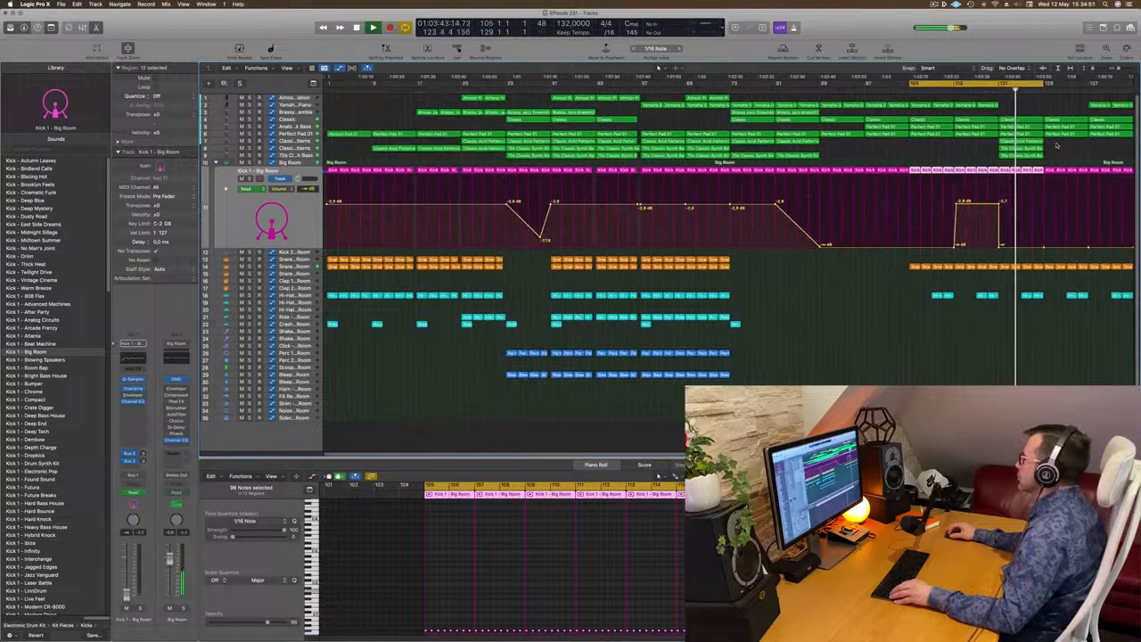
click(1034, 152)
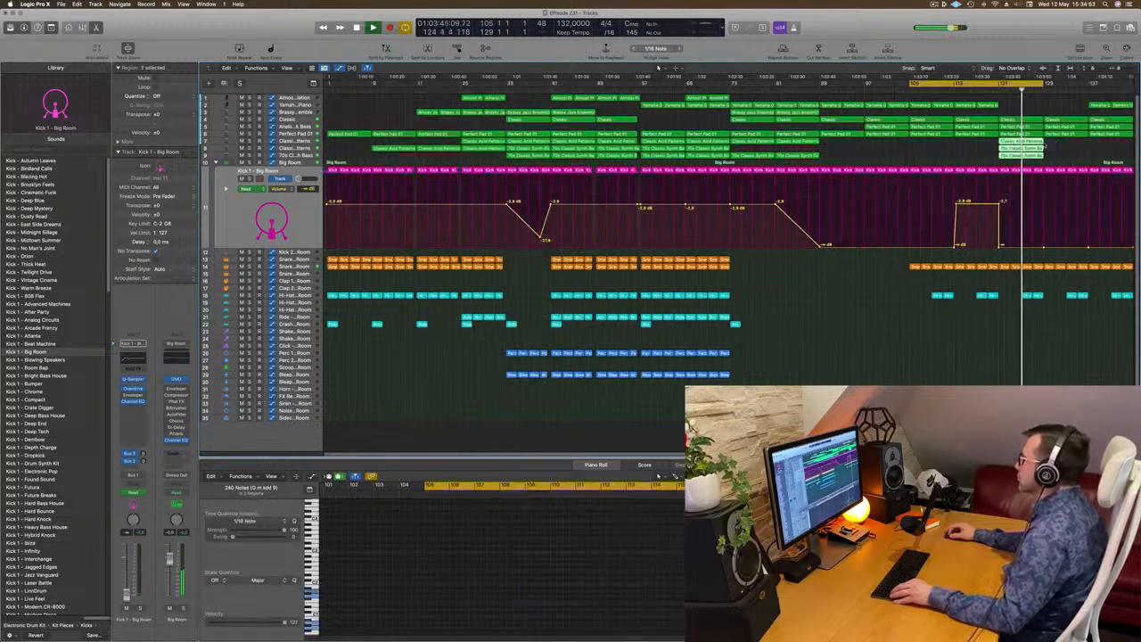
drag(1034, 150, 1059, 148)
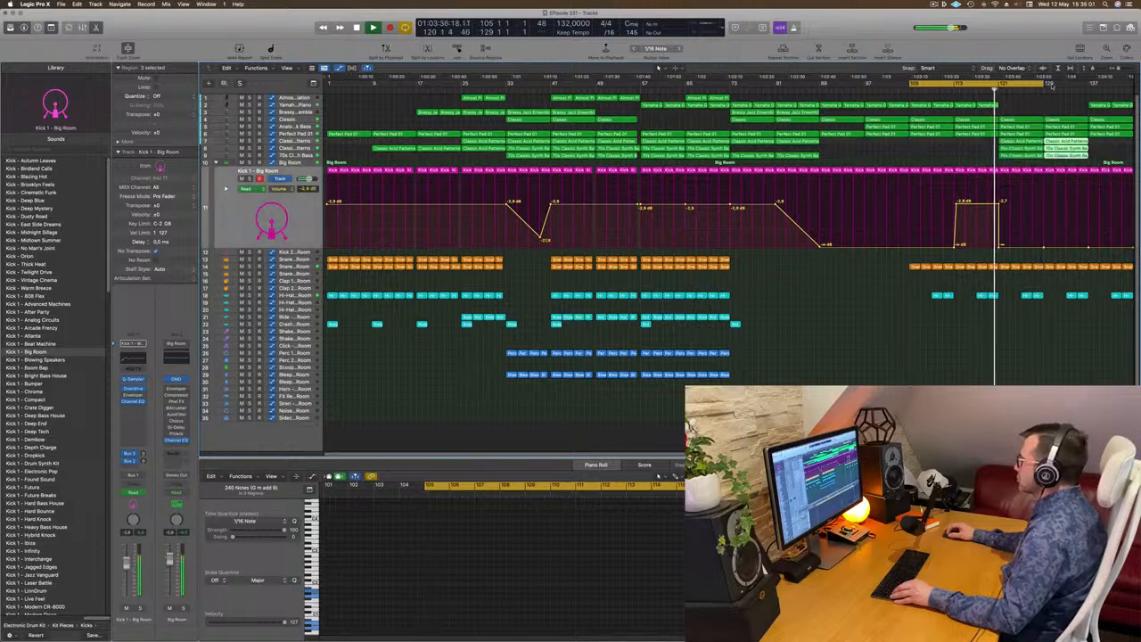
- Extend the end of the cycle range to bar 137 and restart playback from the cycle start
drag(1051, 86, 1088, 91)
click(1014, 102)
key(space)
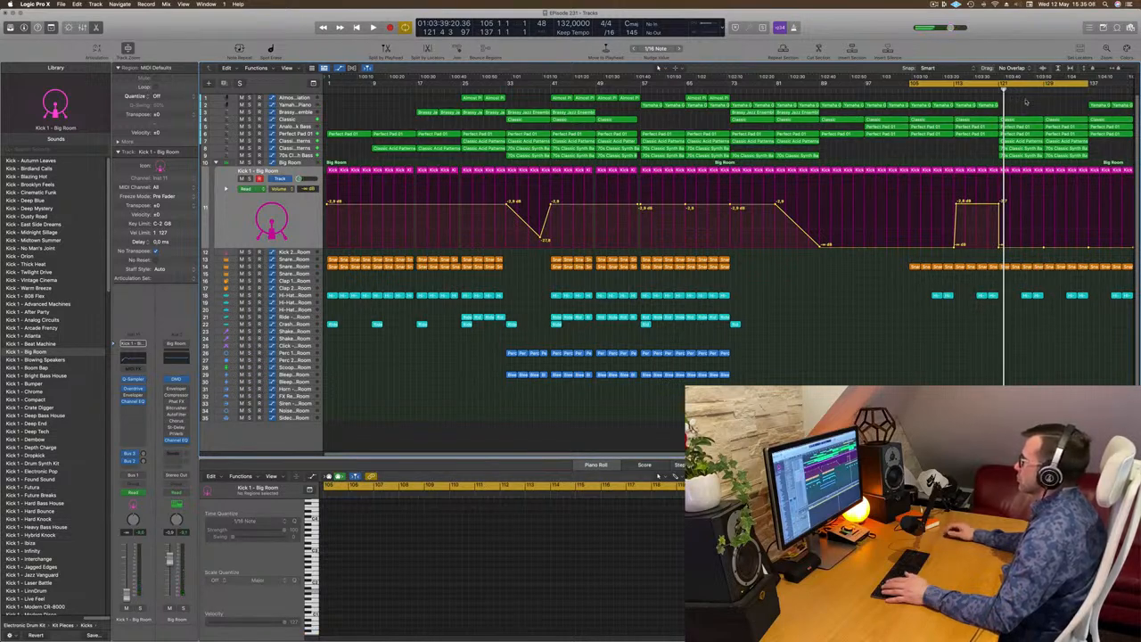
key(space)
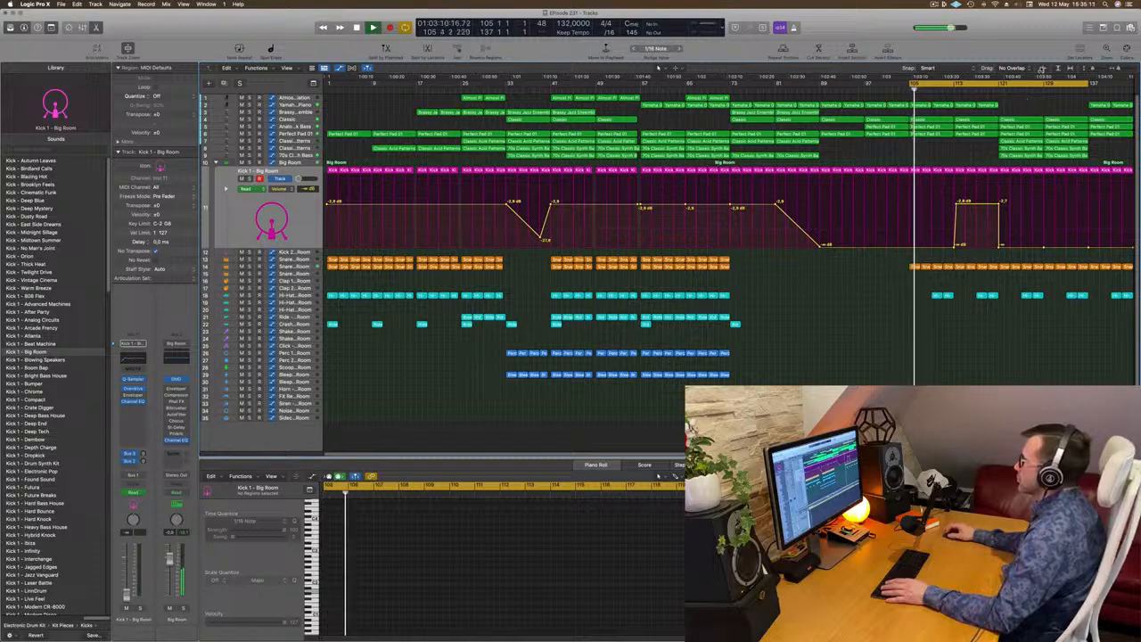
- Switch to ScreenFlow to check the running screen recording, and return to Logic Pro X
mouse_move(662, 624)
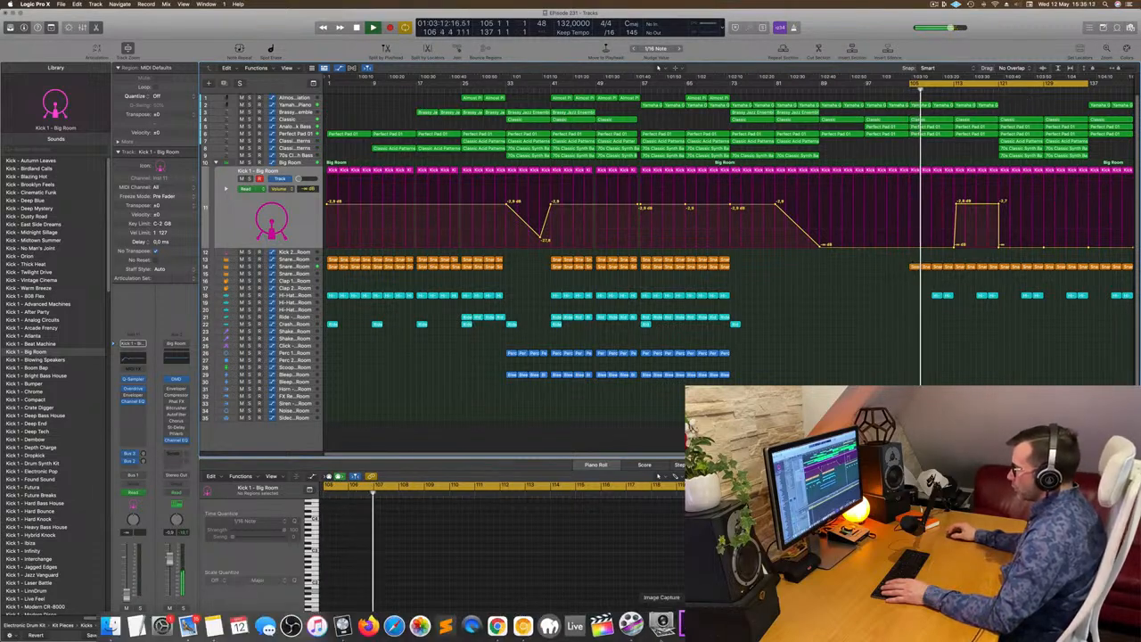
click(632, 625)
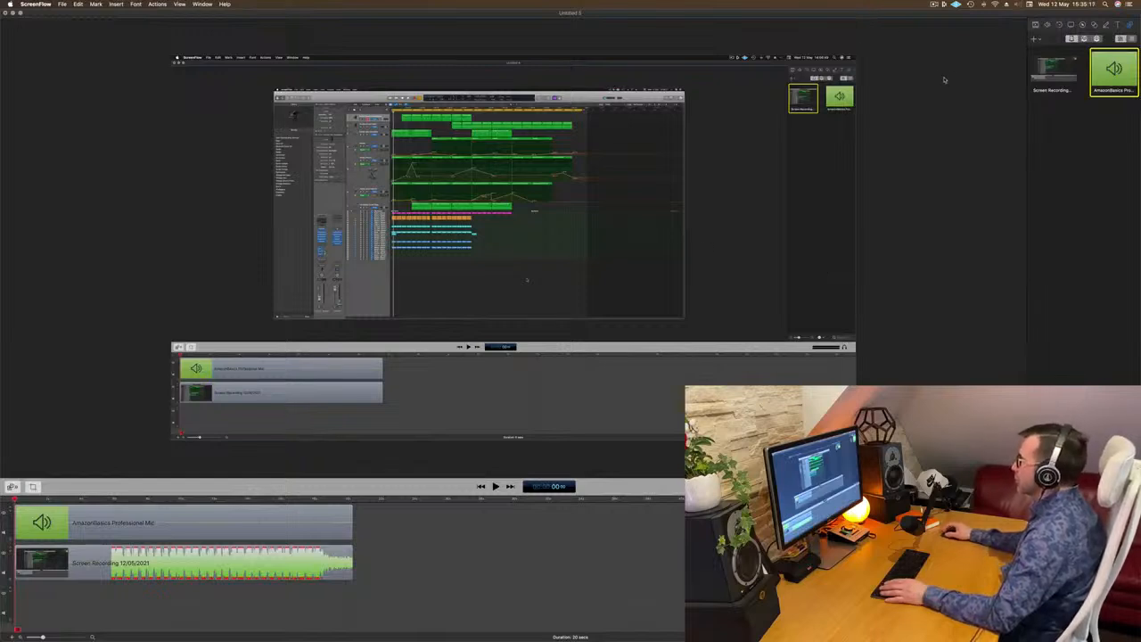
click(935, 5)
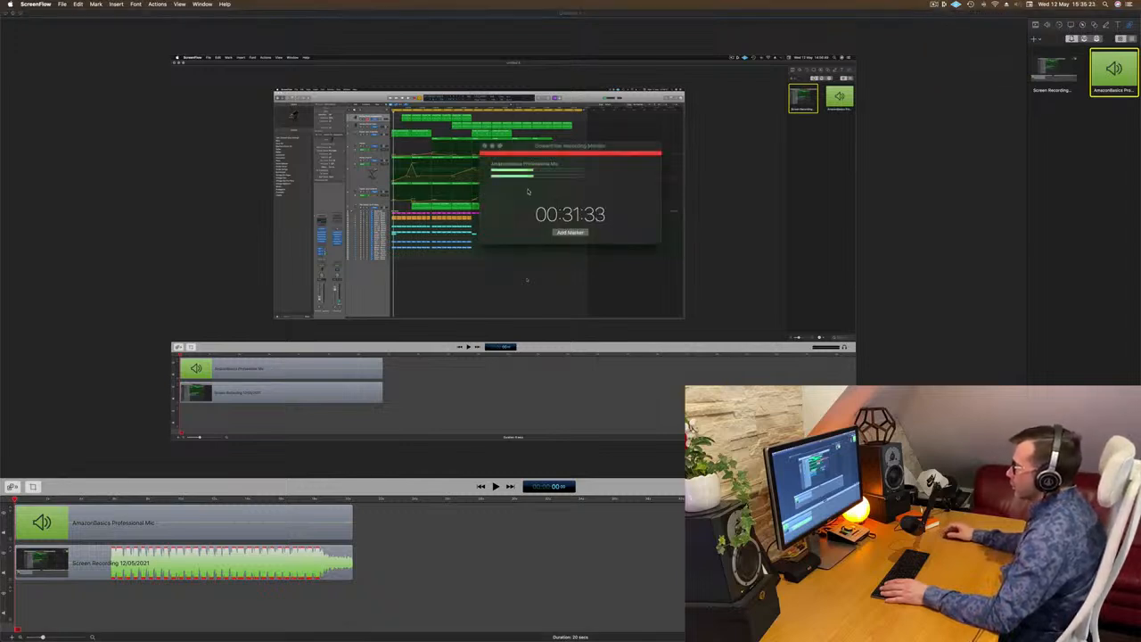
click(685, 175)
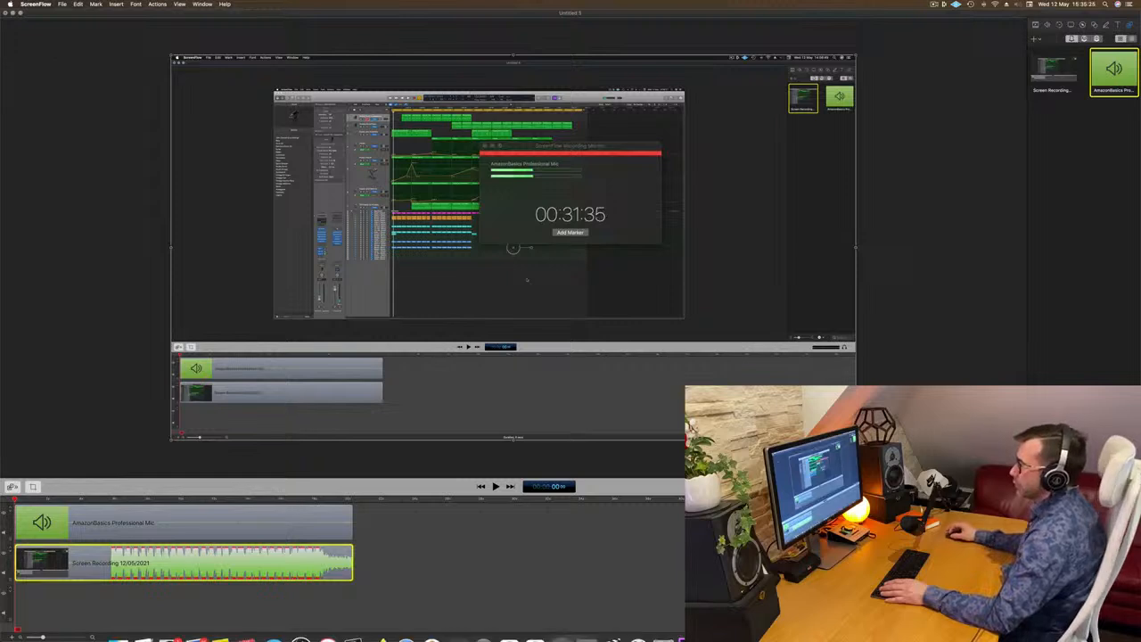
mouse_move(351, 624)
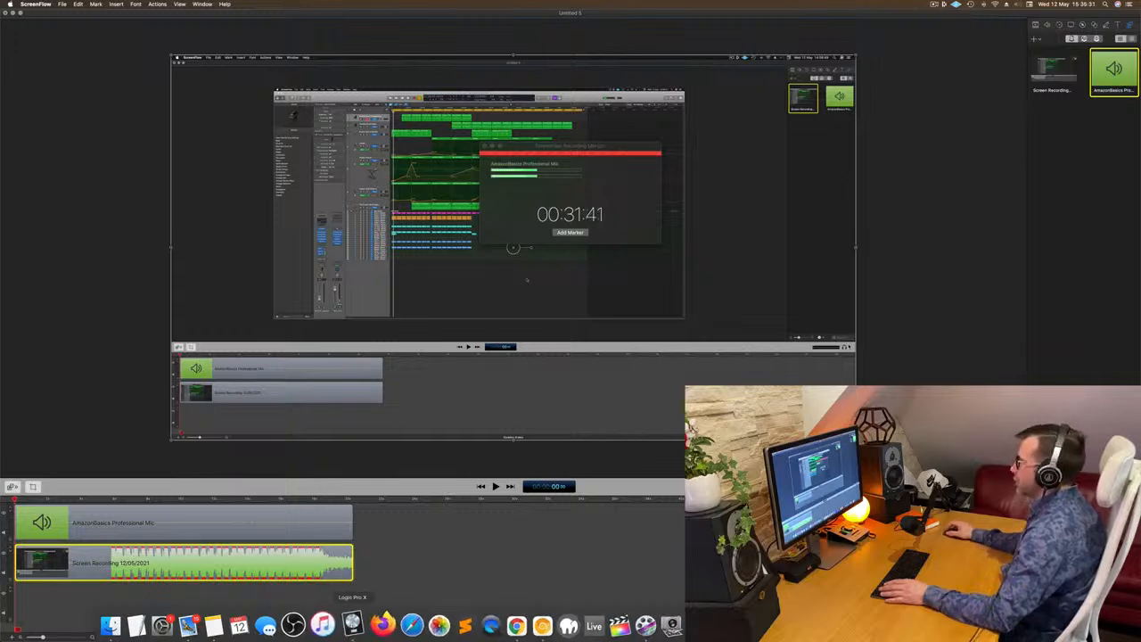
click(352, 624)
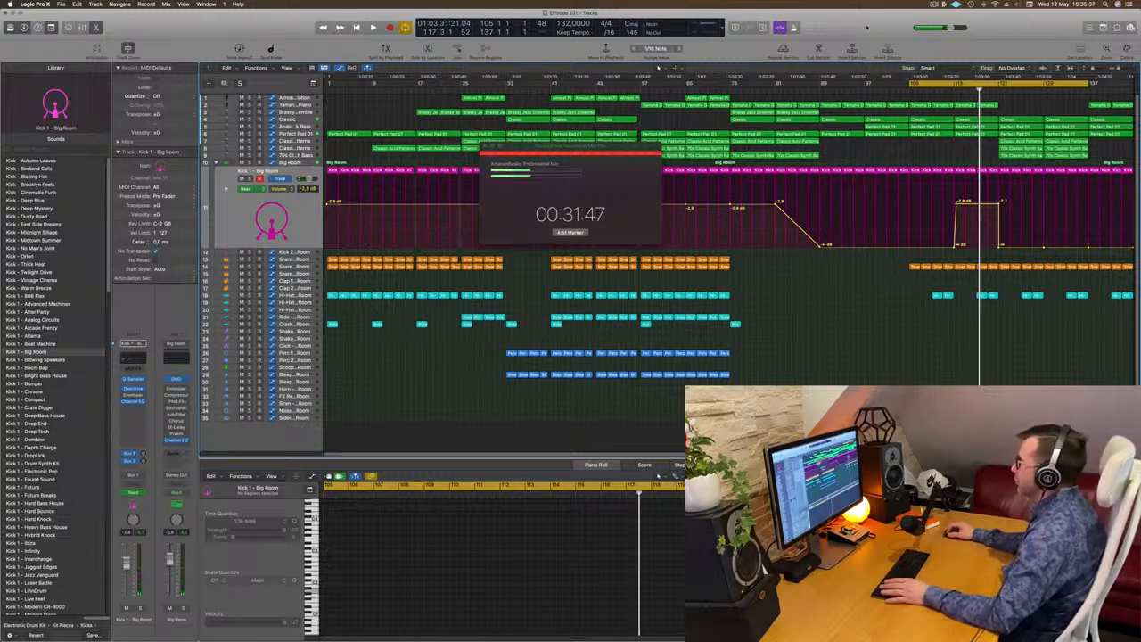
- Play the cycle range and open the Performance Meter over the arrangement to monitor the processing load
key(space)
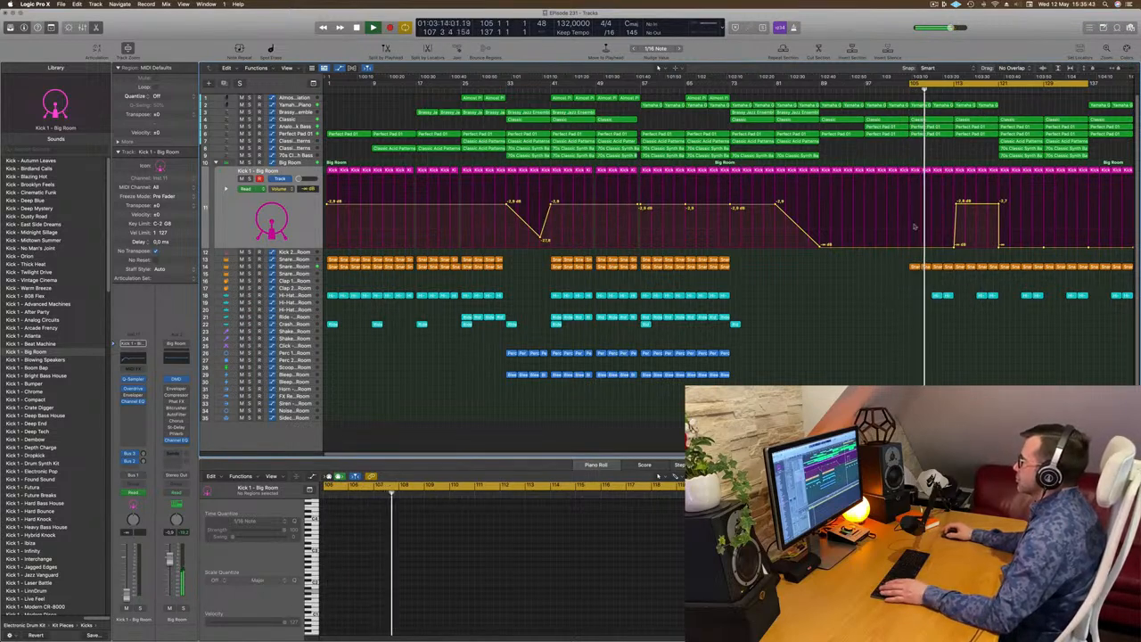
key(space)
key(space)
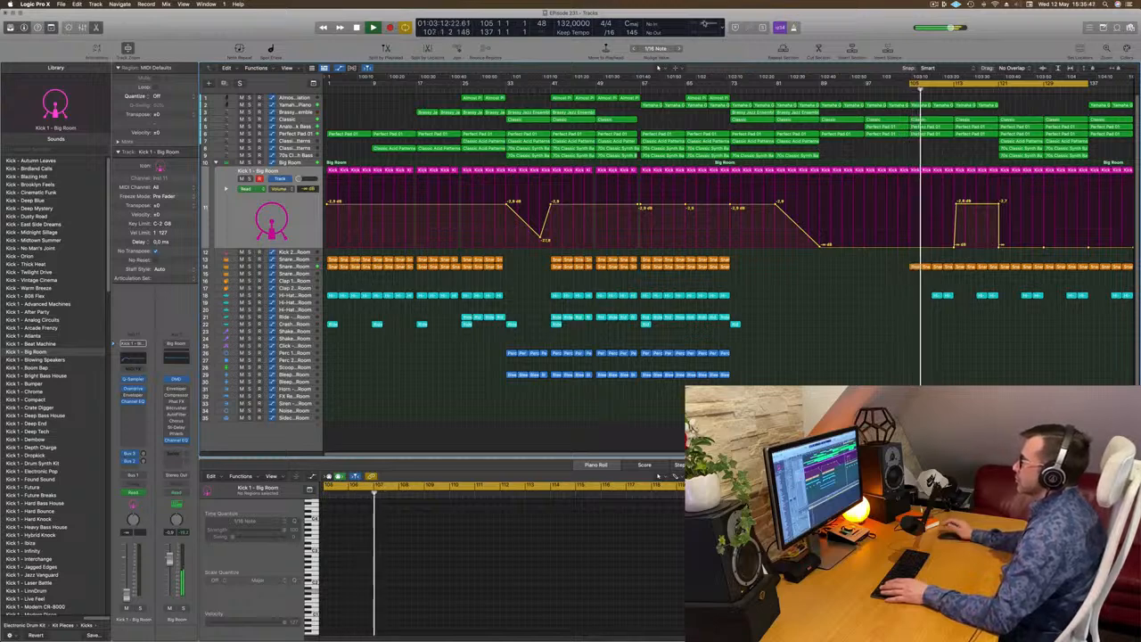
double_click(709, 25)
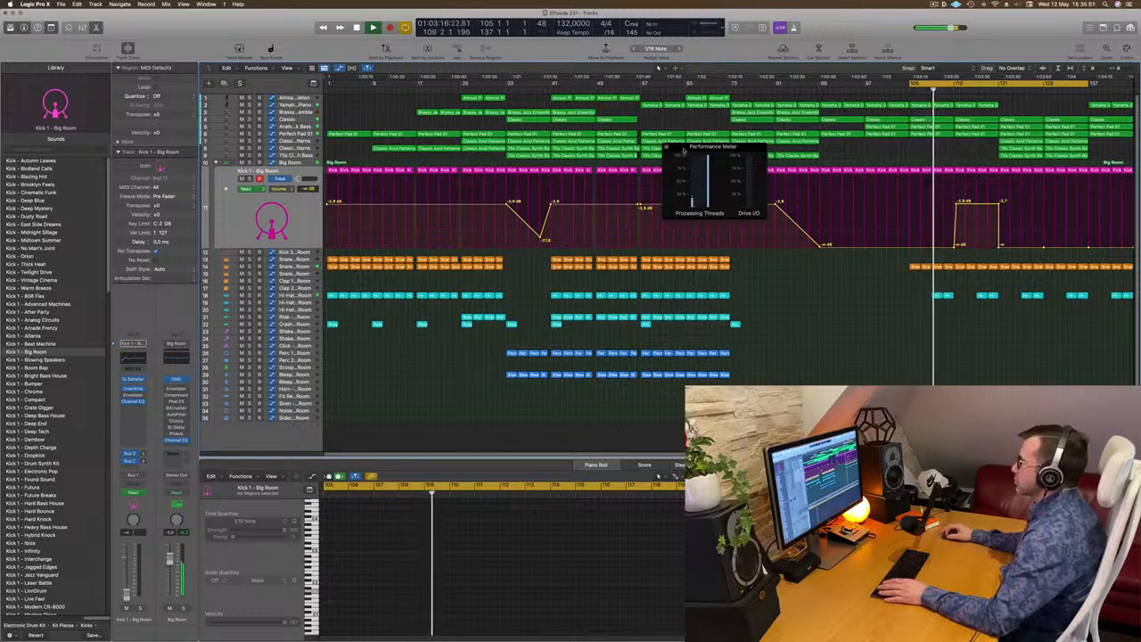
drag(688, 148, 657, 175)
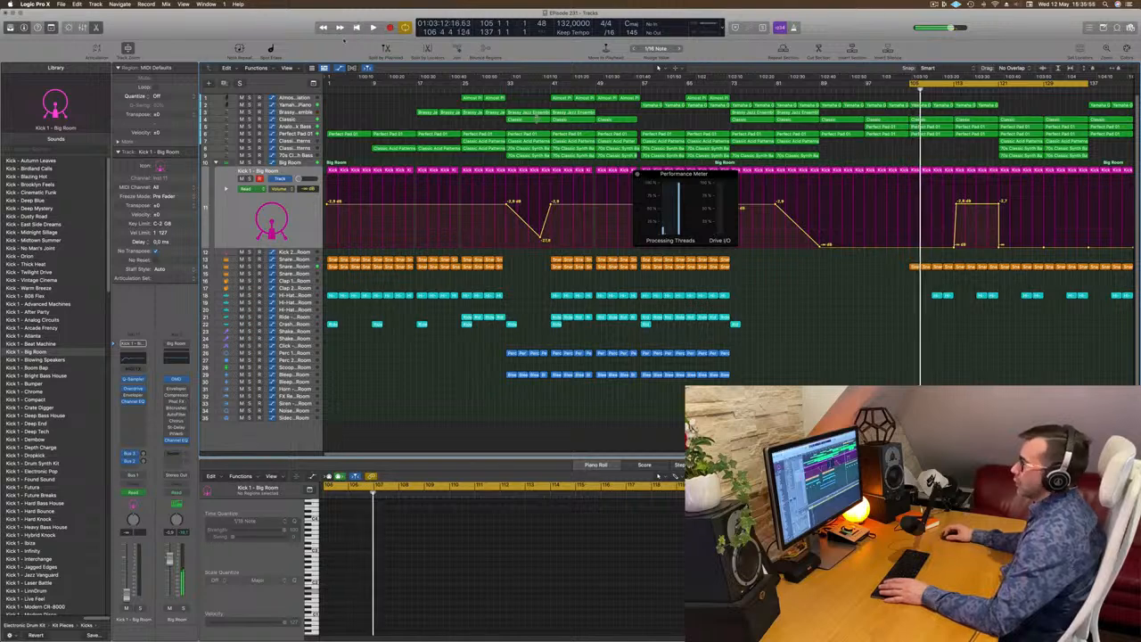
- Set Processing Threads to Automatic in the audio device preferences, test playback with the Performance Meter, and close the preferences
click(39, 6)
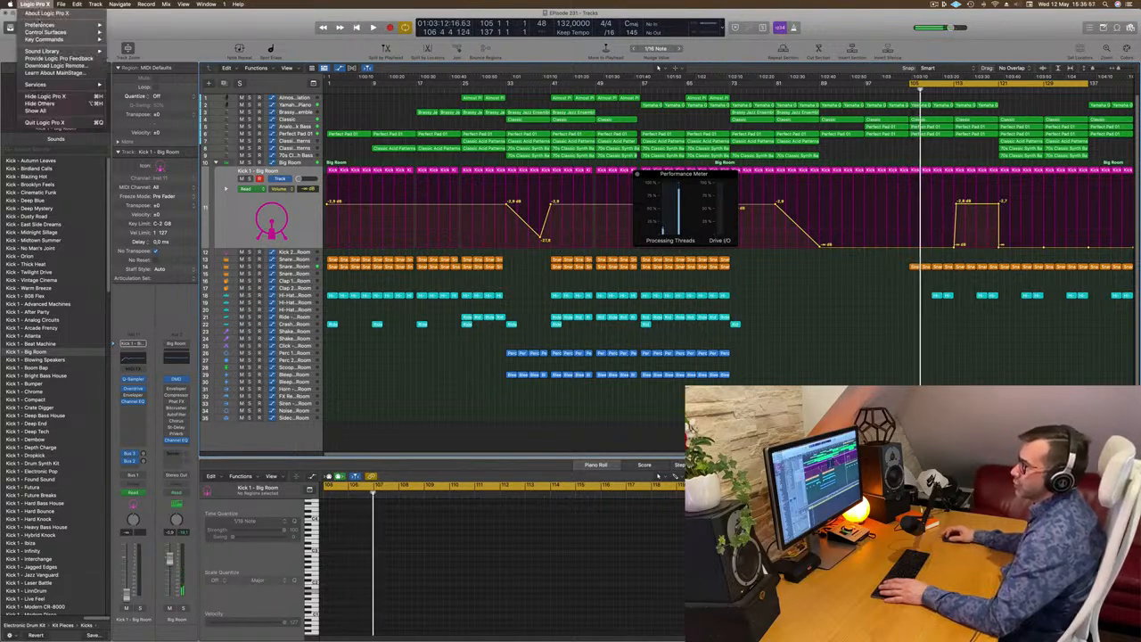
mouse_move(51, 25)
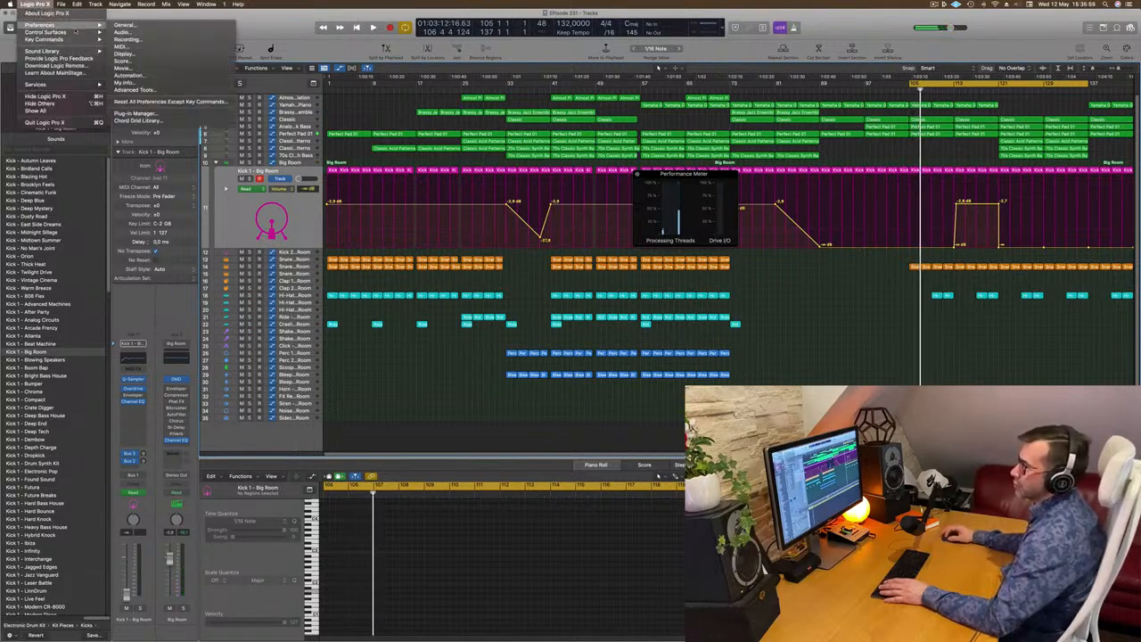
click(118, 33)
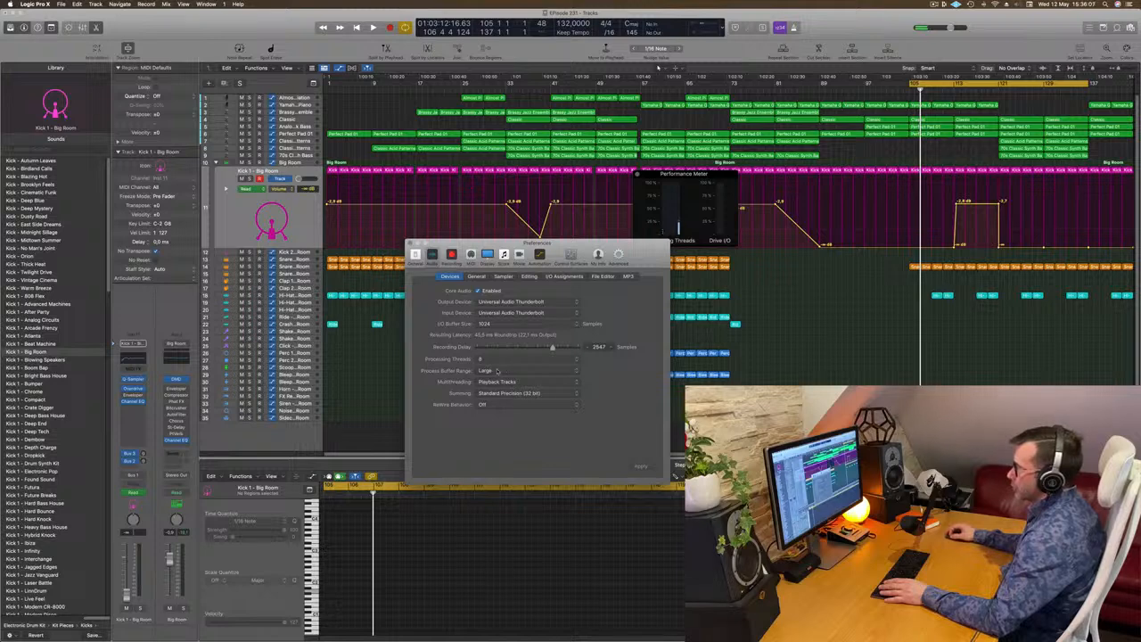
click(513, 359)
click(500, 349)
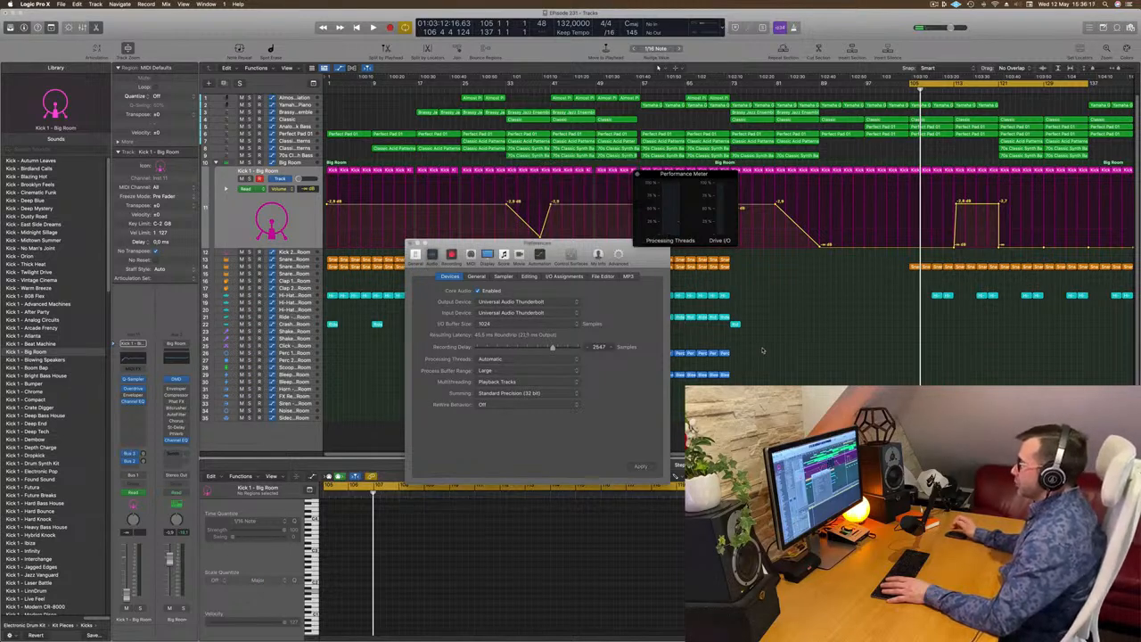
click(767, 344)
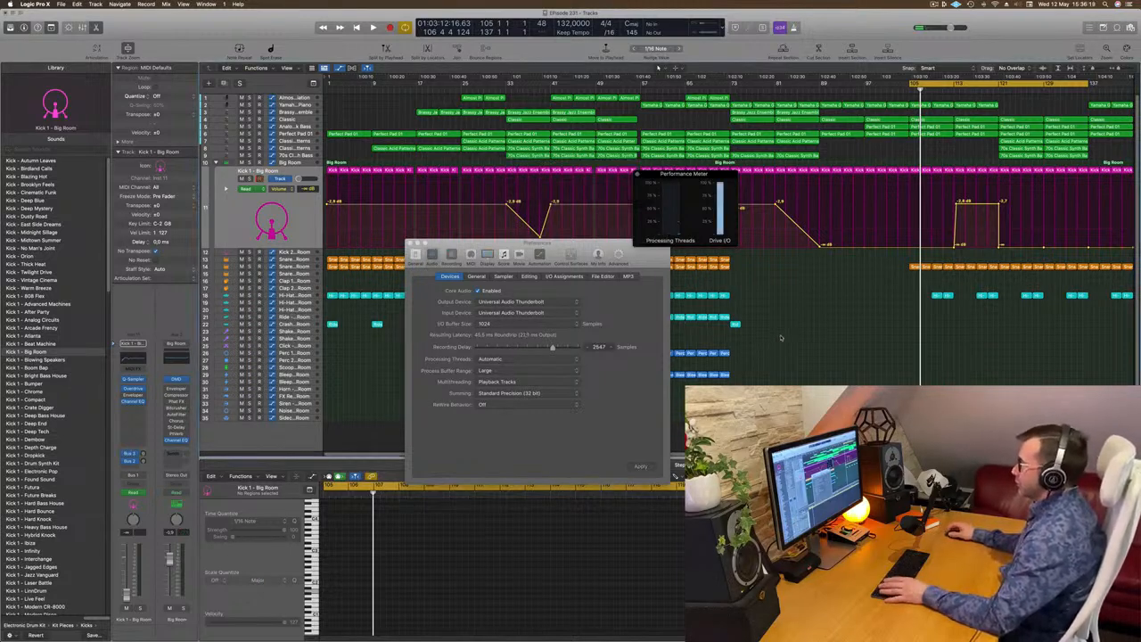
key(space)
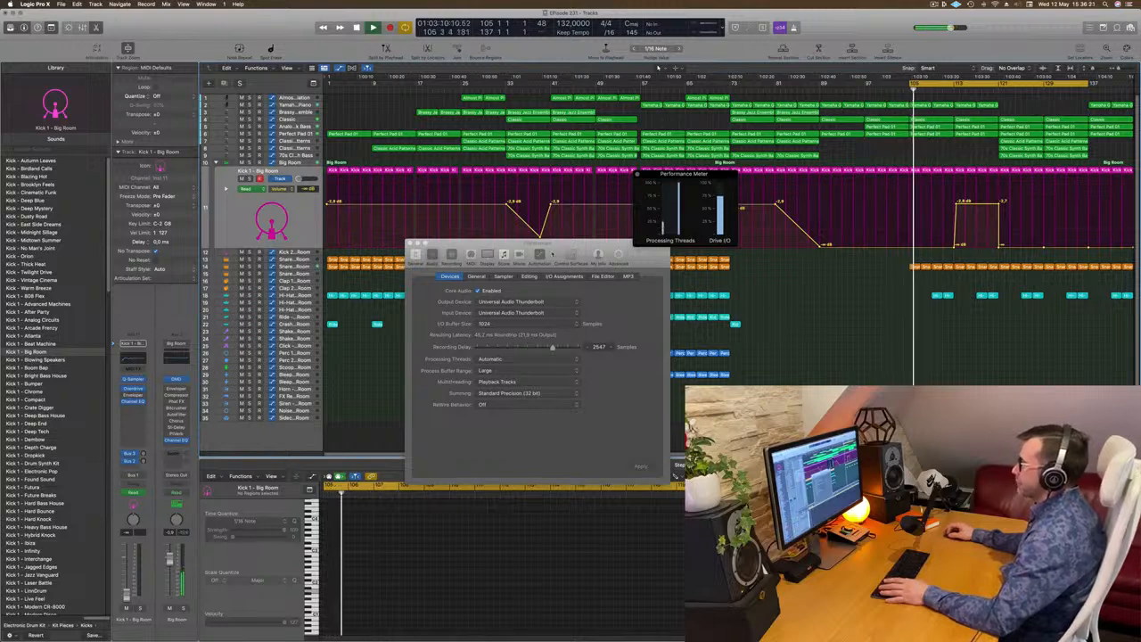
drag(551, 243, 519, 255)
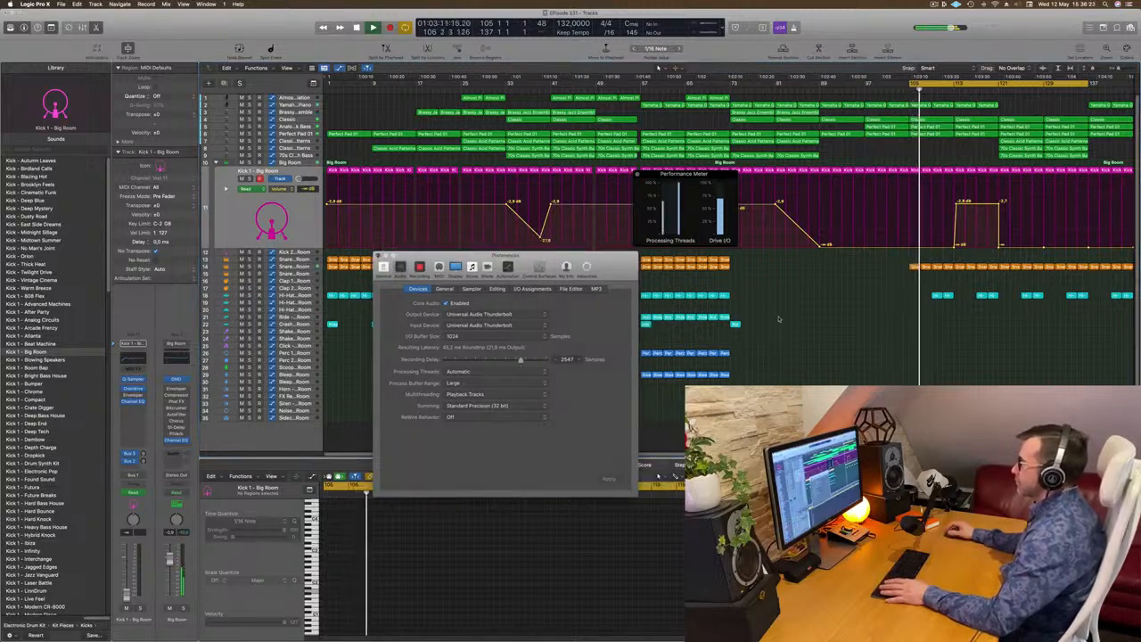
key(super+w)
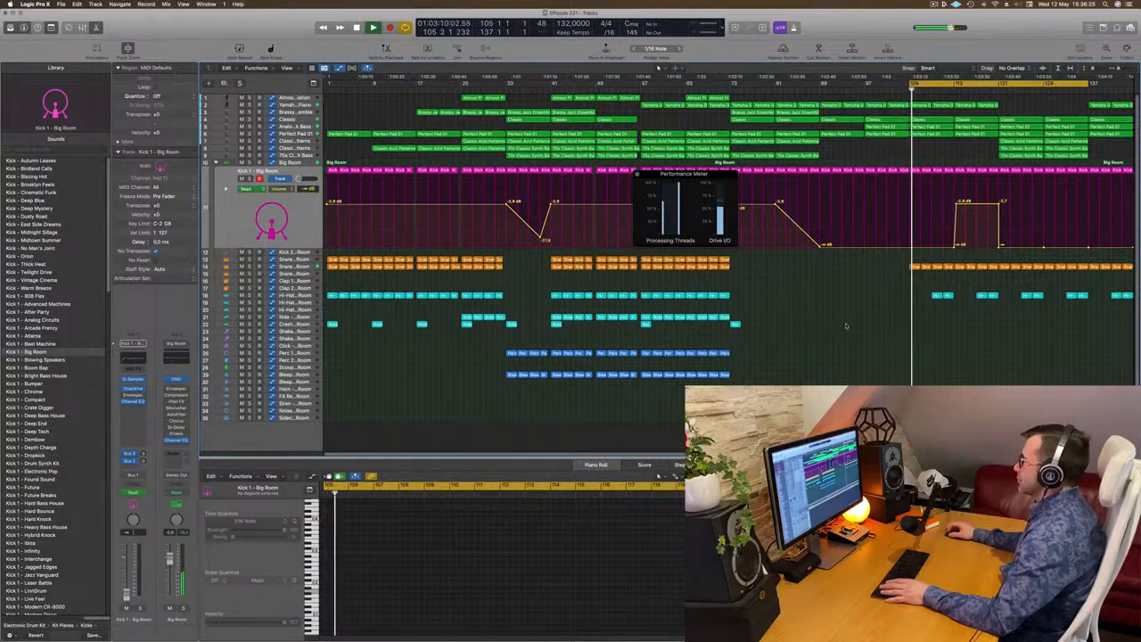
- Shorten the cycle range so it starts at bar 121, and play from there
key(space)
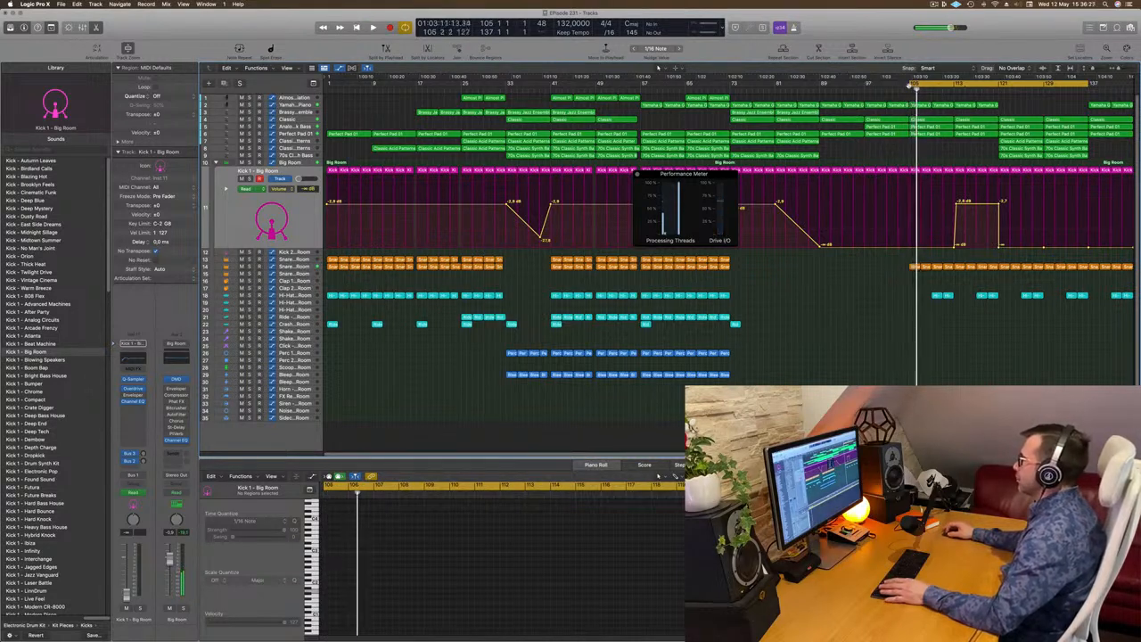
drag(913, 86, 1001, 89)
key(space)
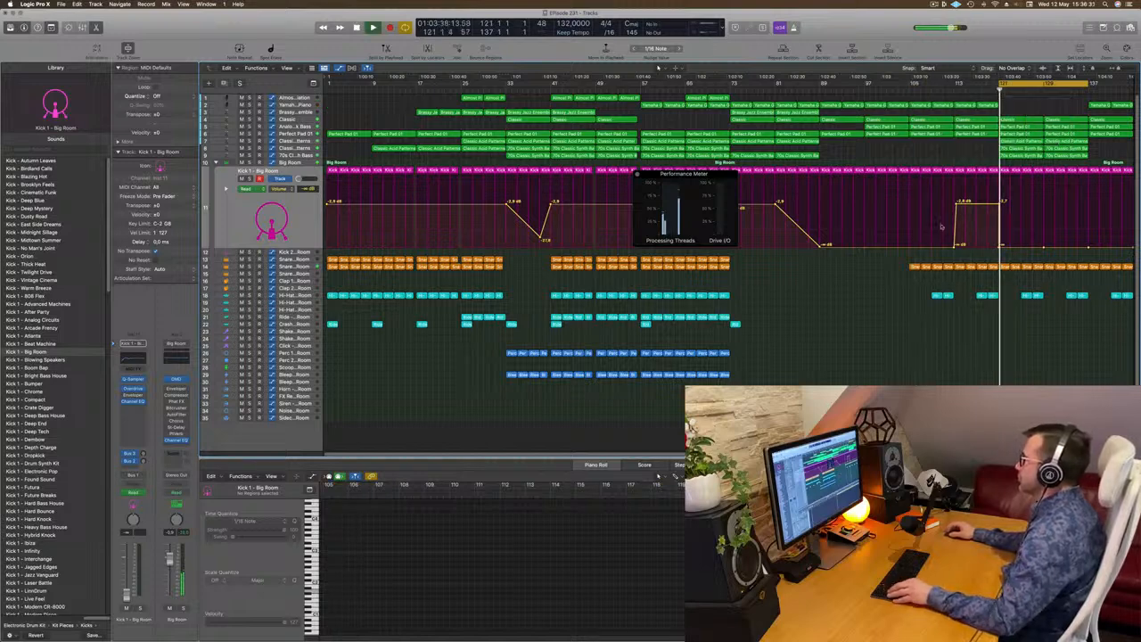